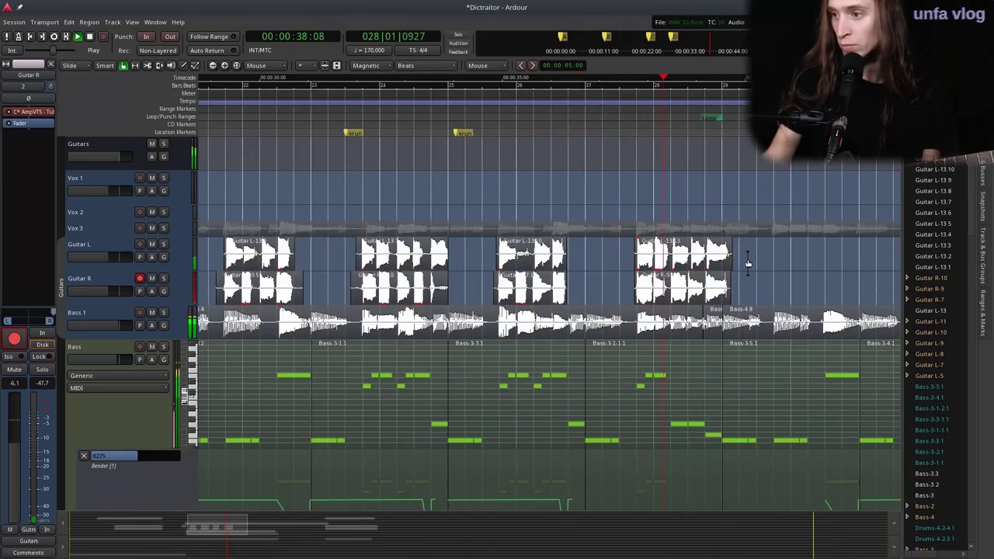
Confirm the ardour package install, then play the soloed Bass part, moving its first note to F4
{"action": "scroll", "coordinate": [747, 263], "scroll_direction": "down", "scroll_amount": 2}
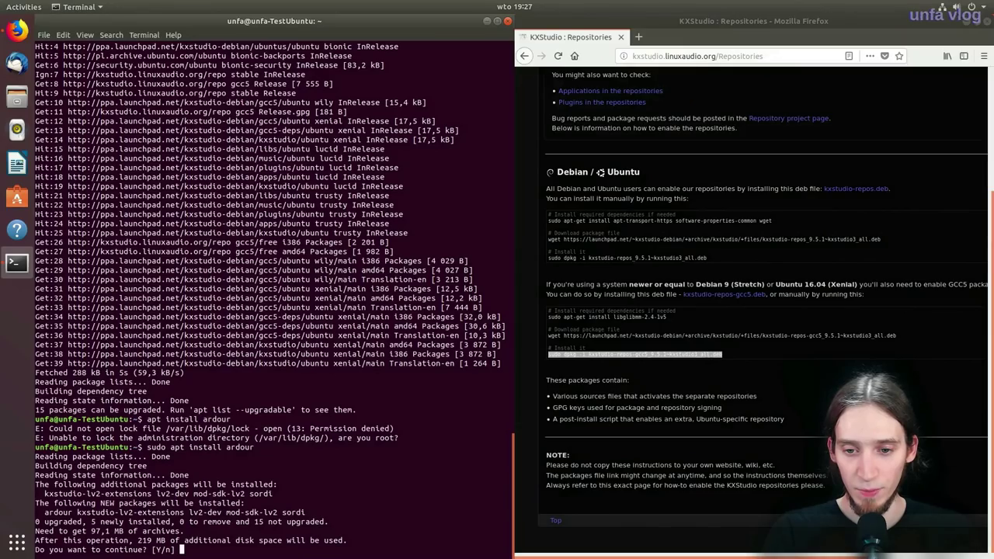
{"action": "key", "text": "Return"}
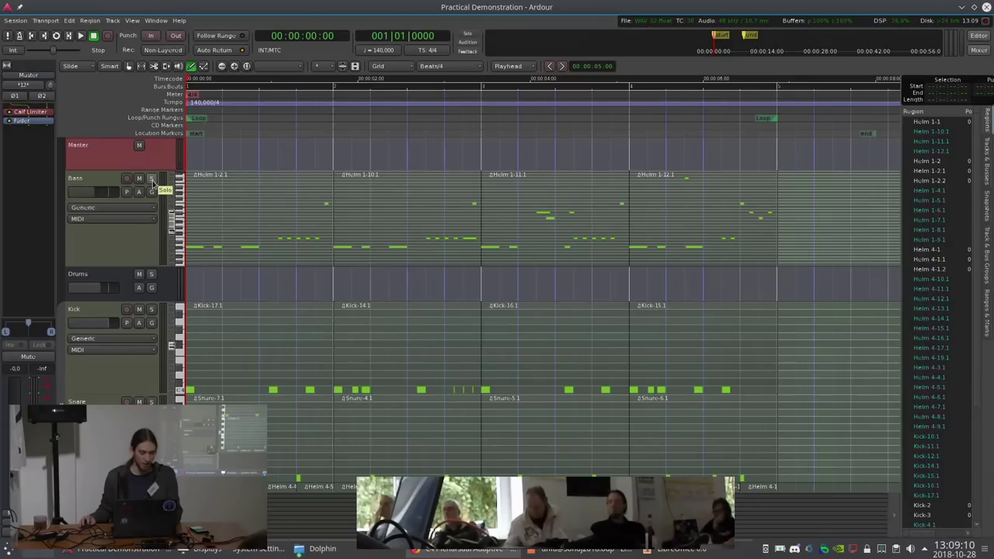
{"action": "mouse_move", "coordinate": [226, 166]}
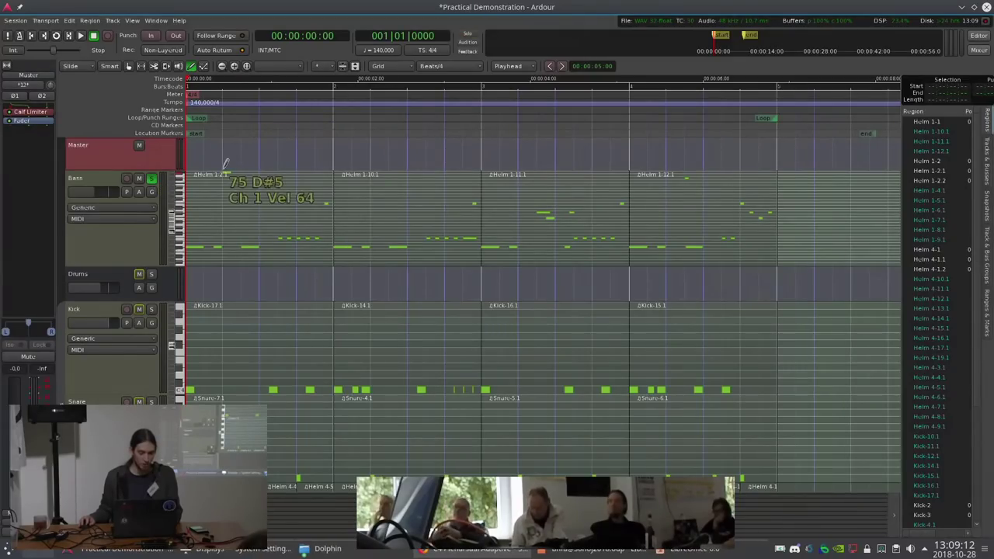
{"action": "key", "text": "space"}
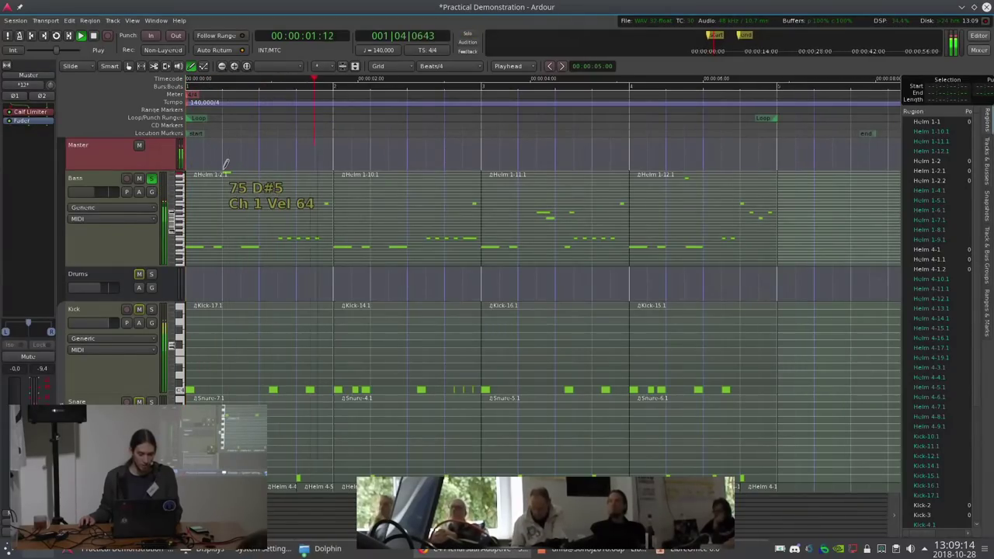
{"action": "left_click_drag", "start_coordinate": [225, 166], "coordinate": [241, 210]}
{"action": "key", "text": "space"}
Take the Bass track out of solo and return to the top tracks
{"action": "left_click", "coordinate": [152, 180]}
{"action": "scroll", "coordinate": [209, 204], "scroll_direction": "down", "scroll_amount": 6}
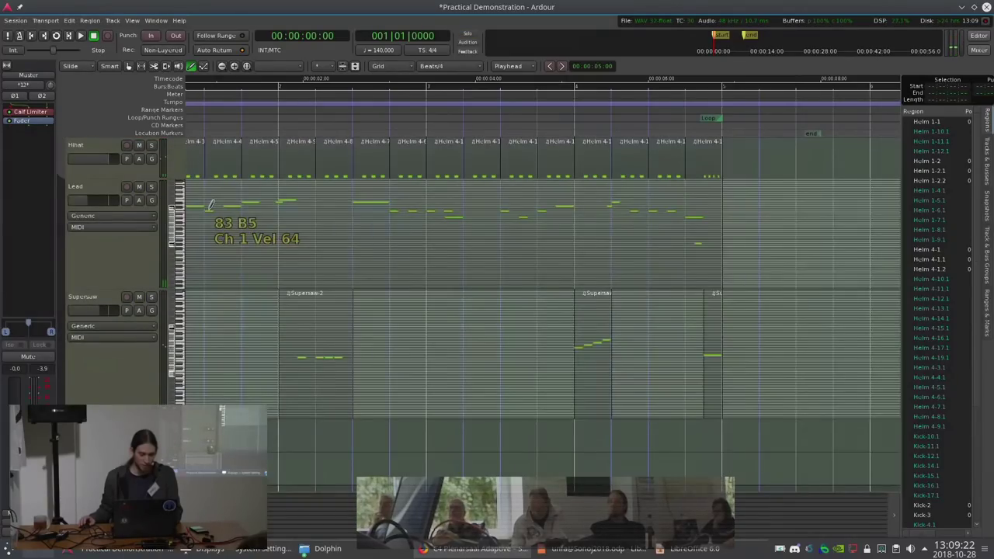
{"action": "scroll", "coordinate": [210, 204], "scroll_direction": "up", "scroll_amount": 6}
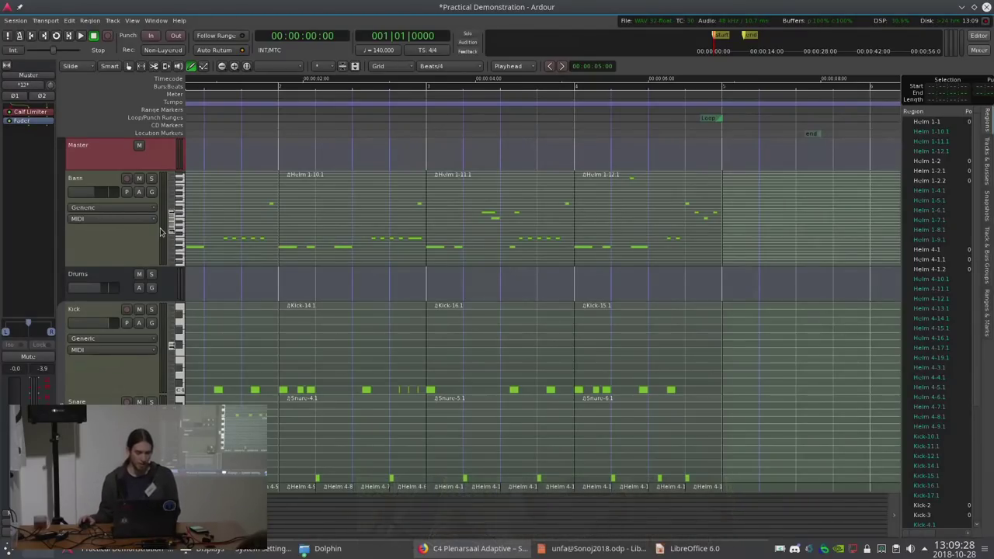
Select Bass, show its Fader automation lane and set the level to -7.2 dB
{"action": "left_click", "coordinate": [99, 181]}
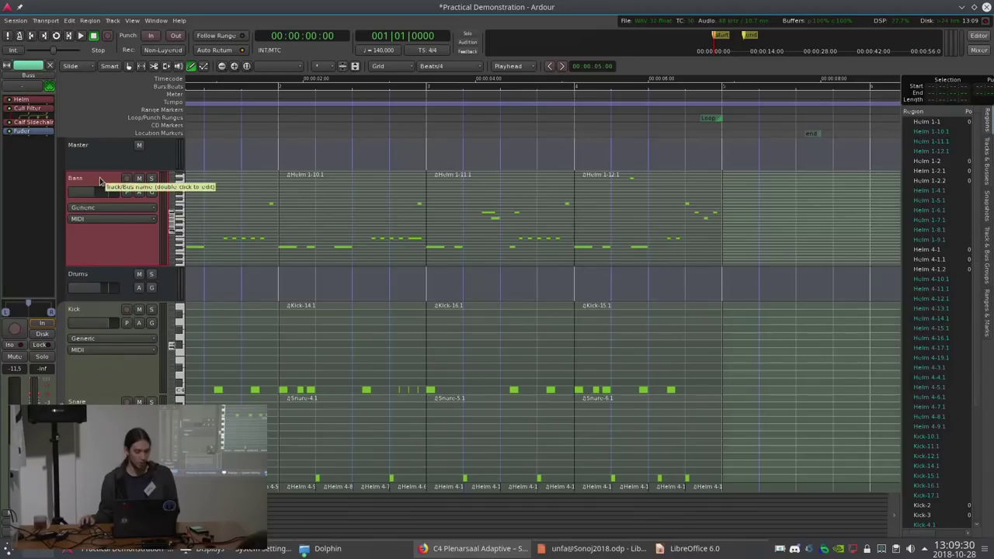
{"action": "left_click", "coordinate": [138, 193]}
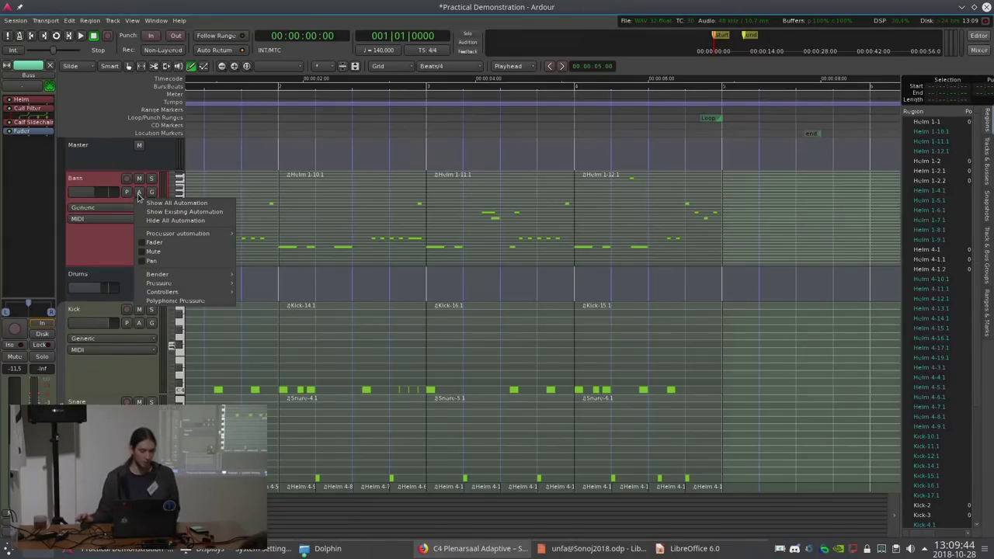
{"action": "left_click", "coordinate": [147, 243]}
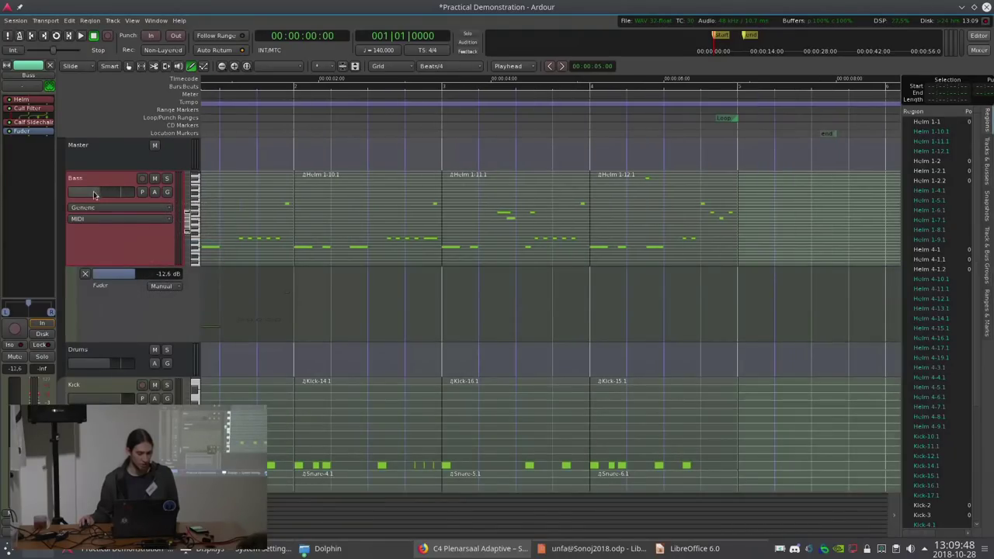
{"action": "left_click_drag", "start_coordinate": [92, 196], "coordinate": [109, 196]}
Add a Mute automation lane for Bass, toggling the mute on and back off
{"action": "left_click", "coordinate": [154, 192]}
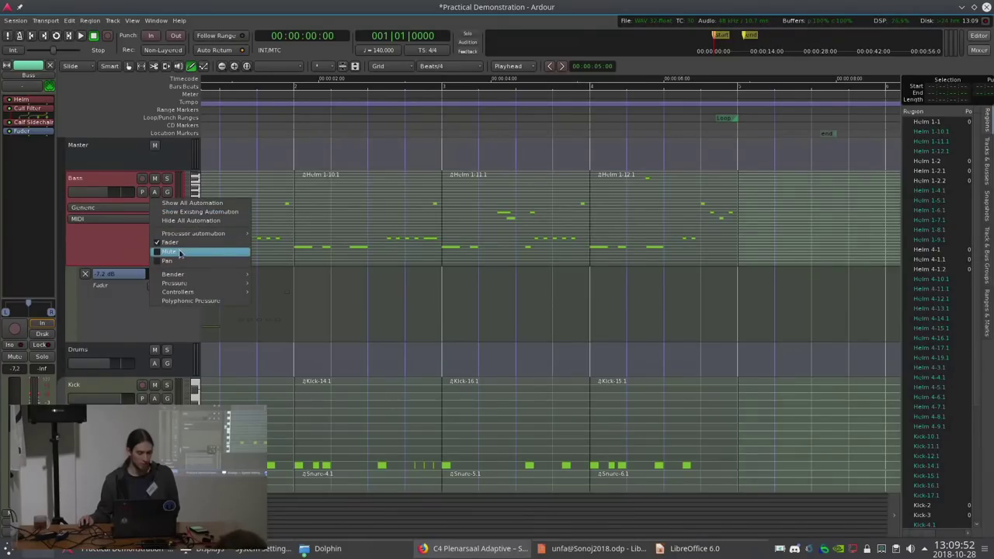
{"action": "left_click", "coordinate": [175, 253]}
{"action": "left_click", "coordinate": [147, 352]}
{"action": "left_click", "coordinate": [147, 352]}
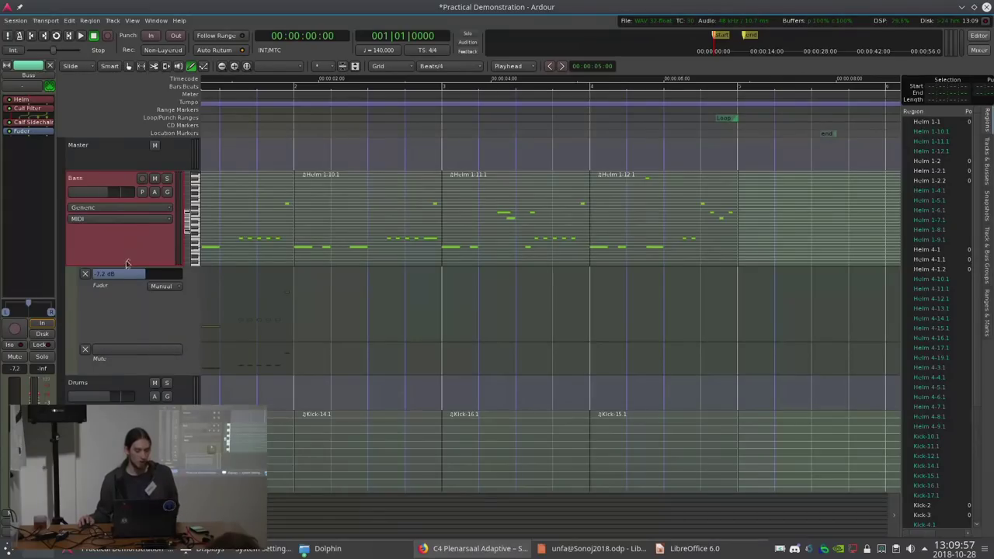
Add a Pan automation lane for Bass and narrow its width to about 35%
{"action": "left_click", "coordinate": [153, 192]}
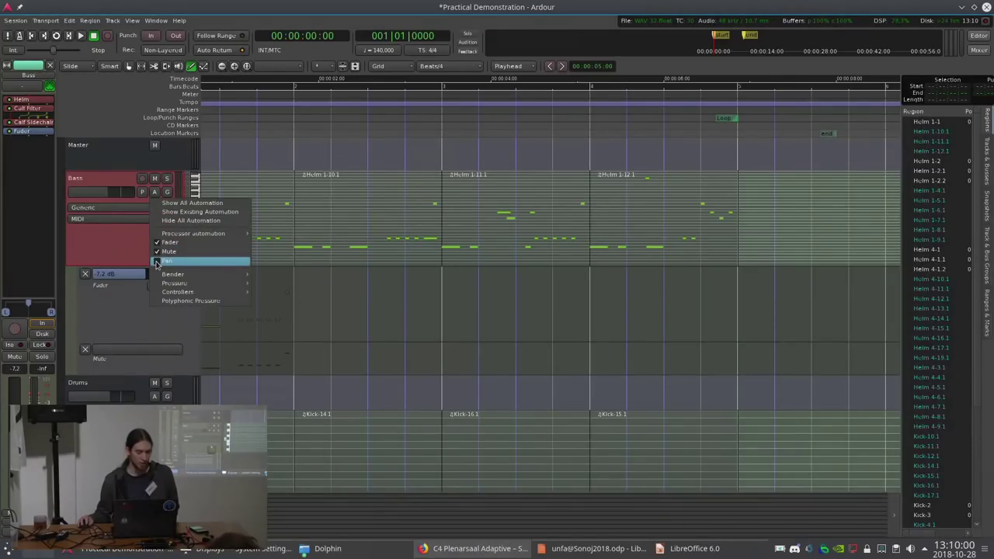
{"action": "left_click", "coordinate": [163, 260]}
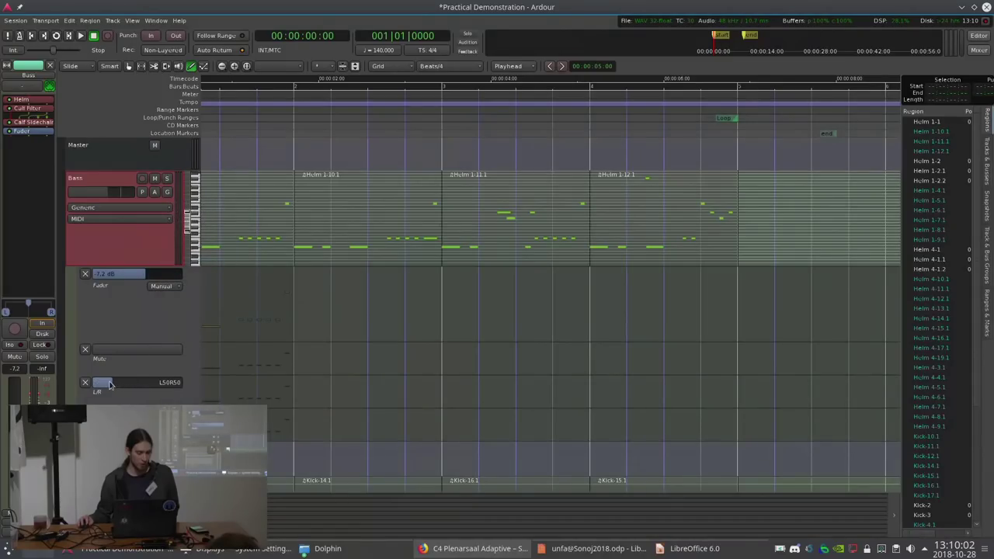
{"action": "left_click_drag", "start_coordinate": [141, 420], "coordinate": [159, 386]}
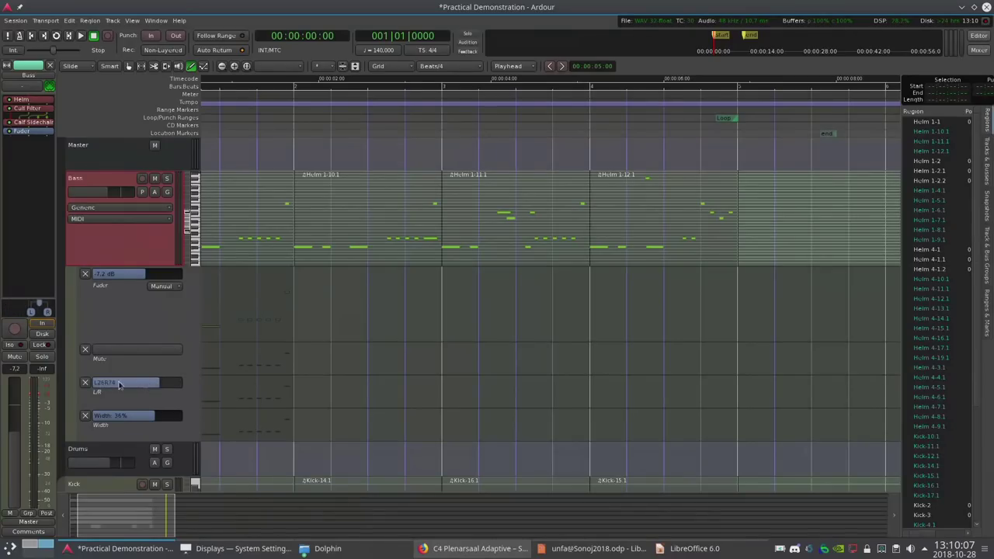
Change the Bass panner type, re-add its Pan lane and pan slightly right of centre
{"action": "right_click", "coordinate": [22, 308]}
{"action": "left_click", "coordinate": [29, 354]}
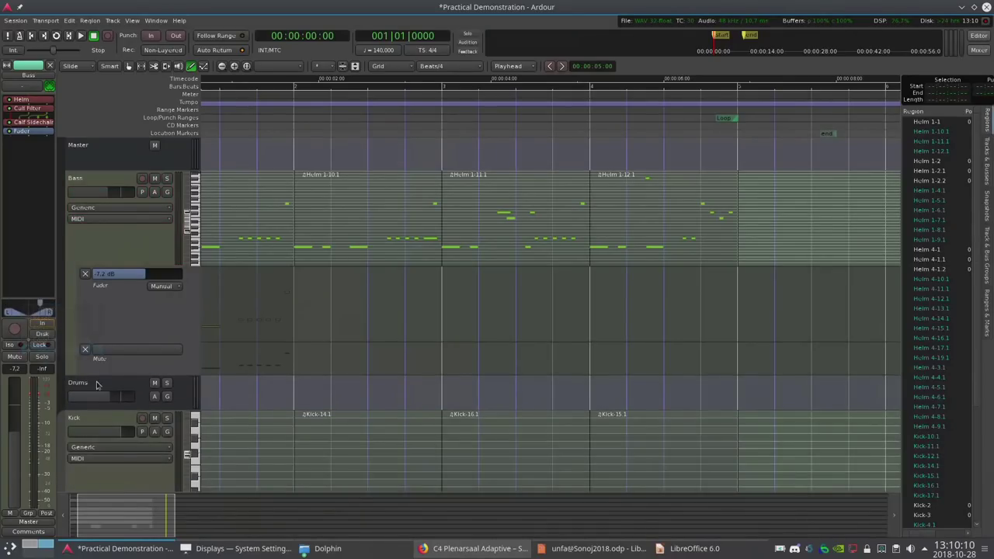
{"action": "left_click", "coordinate": [154, 192]}
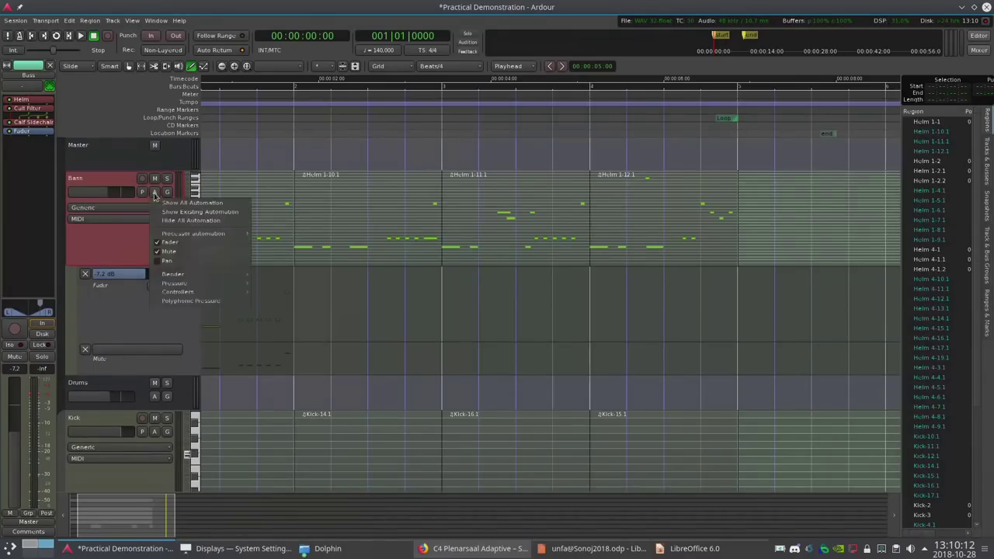
{"action": "left_click", "coordinate": [165, 261]}
{"action": "left_click_drag", "start_coordinate": [136, 384], "coordinate": [117, 386]}
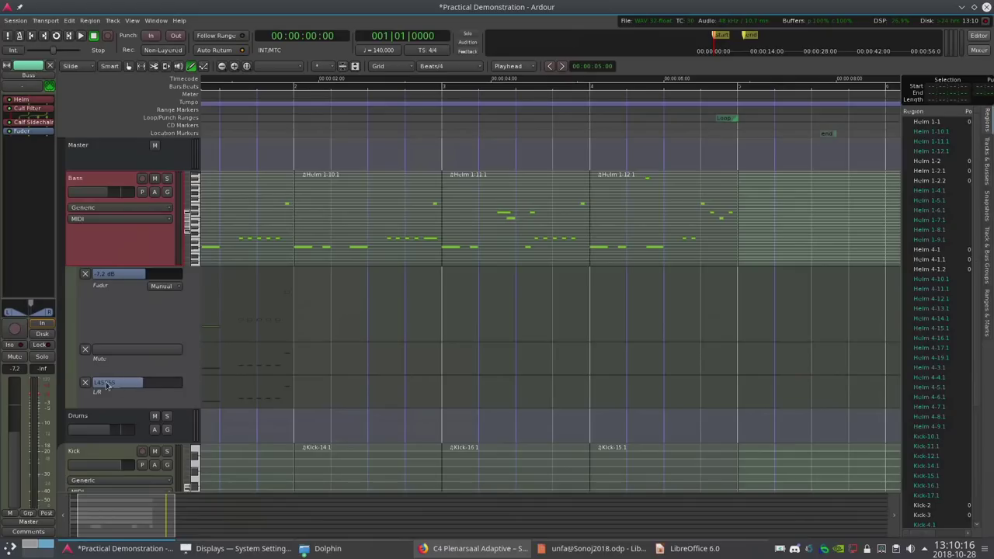
Hide the Bass Pan and Mute lanes and make the Fader lane taller
{"action": "left_click", "coordinate": [85, 382]}
{"action": "left_click", "coordinate": [85, 348]}
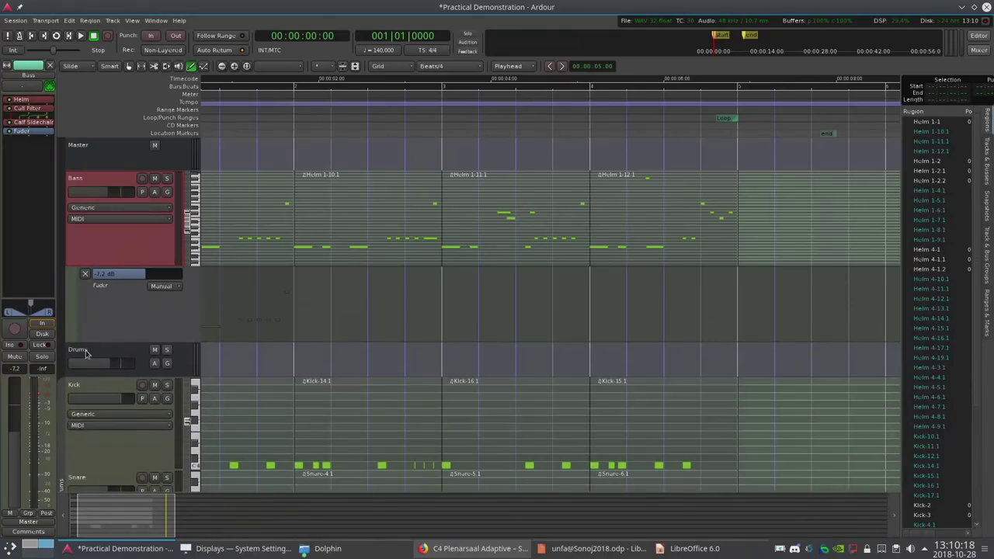
{"action": "left_click_drag", "start_coordinate": [106, 326], "coordinate": [105, 400]}
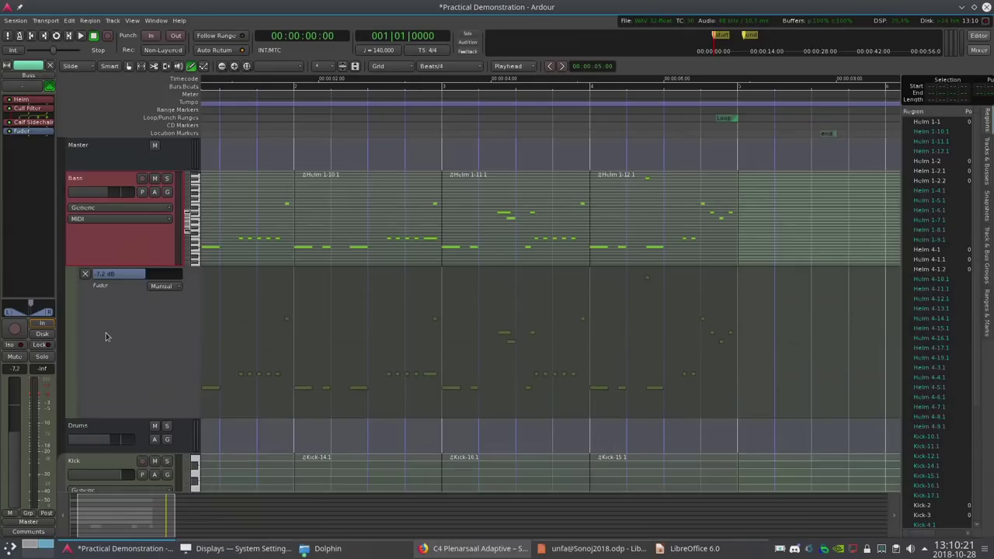
Switch the Bass panner to Equal Power Stereo, reset it to full width, and select the Fader lane
{"action": "right_click", "coordinate": [39, 311]}
{"action": "left_click", "coordinate": [44, 348]}
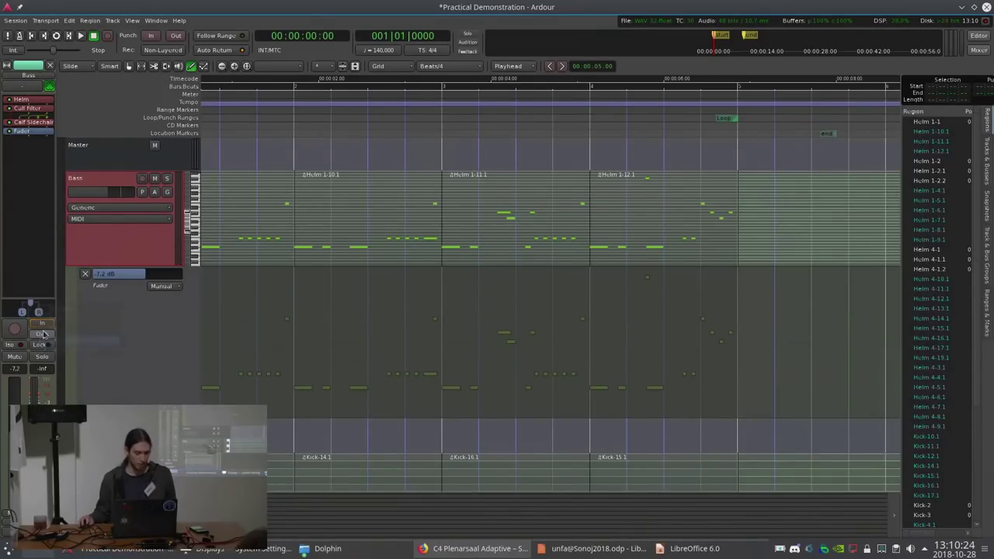
{"action": "right_click", "coordinate": [50, 311]}
{"action": "left_click", "coordinate": [57, 324]}
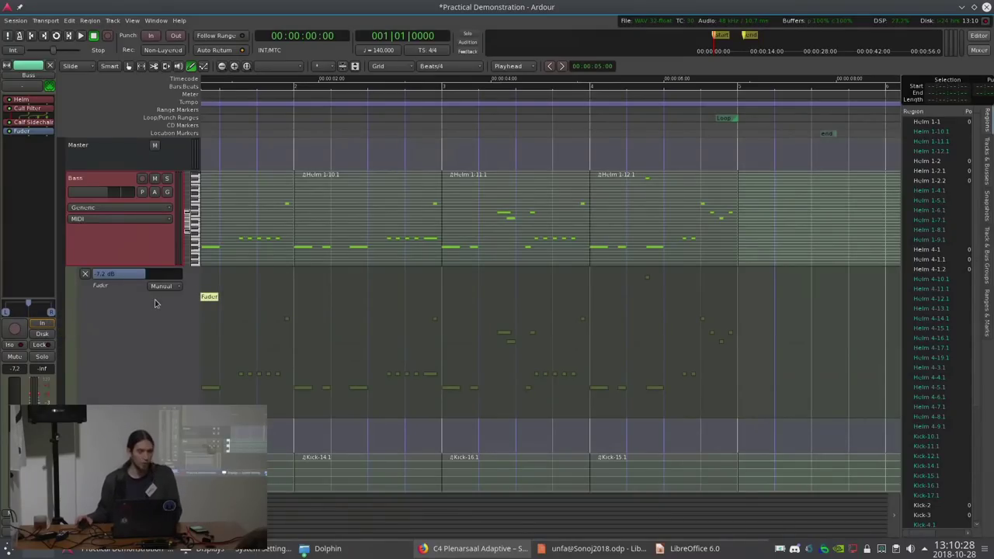
{"action": "left_click", "coordinate": [108, 307]}
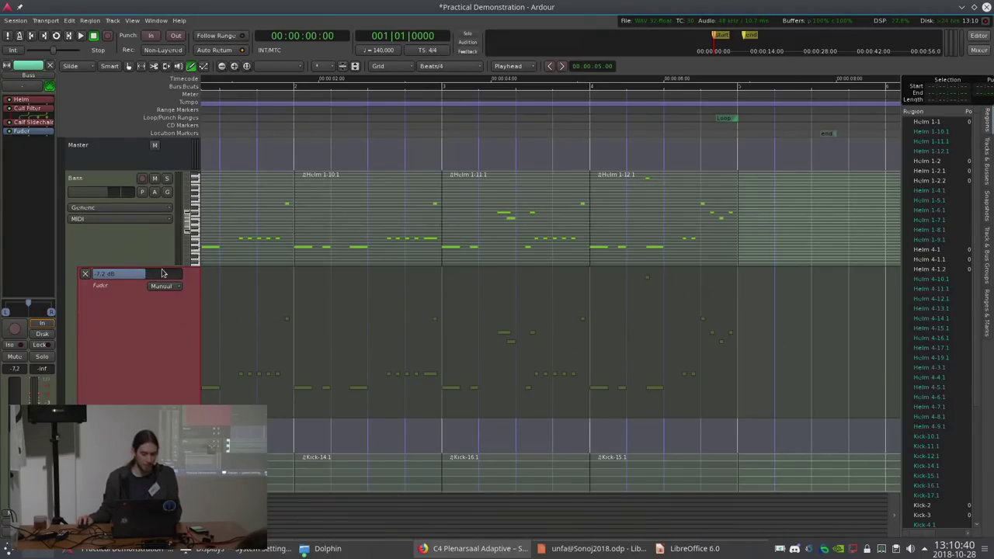
Draw four points in the Bass Fader lane forming a rise, a dip and a peak
{"action": "left_click", "coordinate": [257, 372]}
{"action": "left_click", "coordinate": [338, 324]}
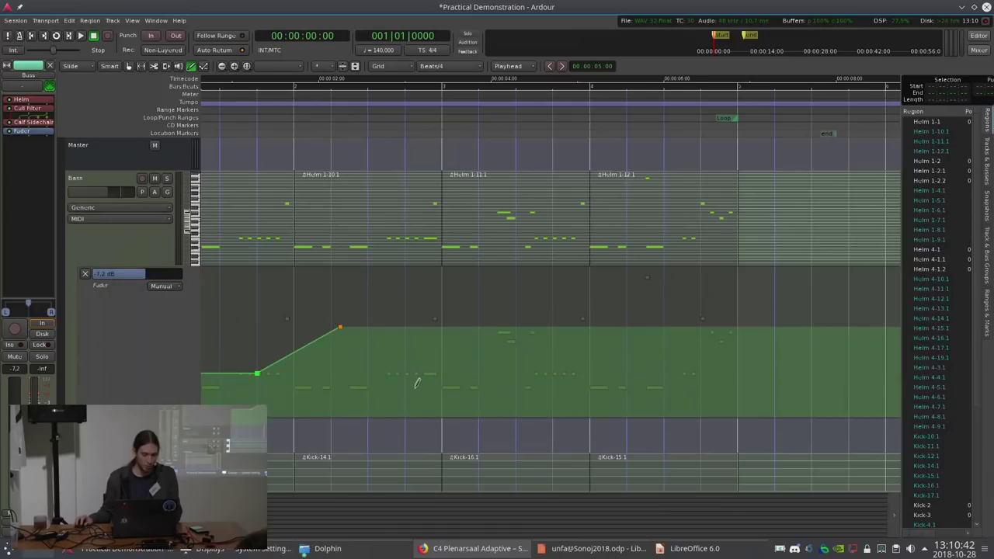
{"action": "left_click", "coordinate": [414, 388]}
{"action": "left_click", "coordinate": [497, 327]}
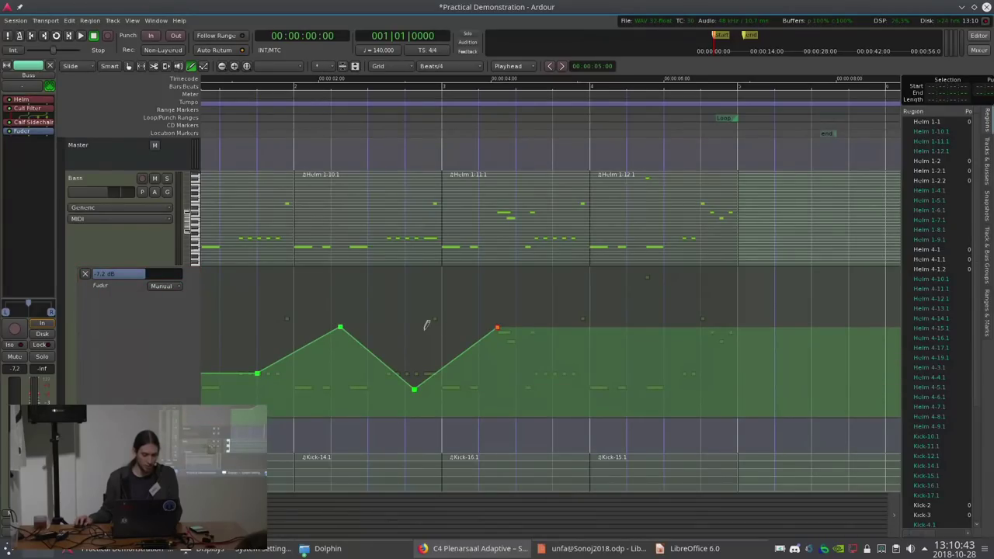
Audition from bar 1 beat 3, solo Bass and lower its level slightly to -7.7 dB
{"action": "left_click", "coordinate": [236, 131]}
{"action": "key", "text": "space"}
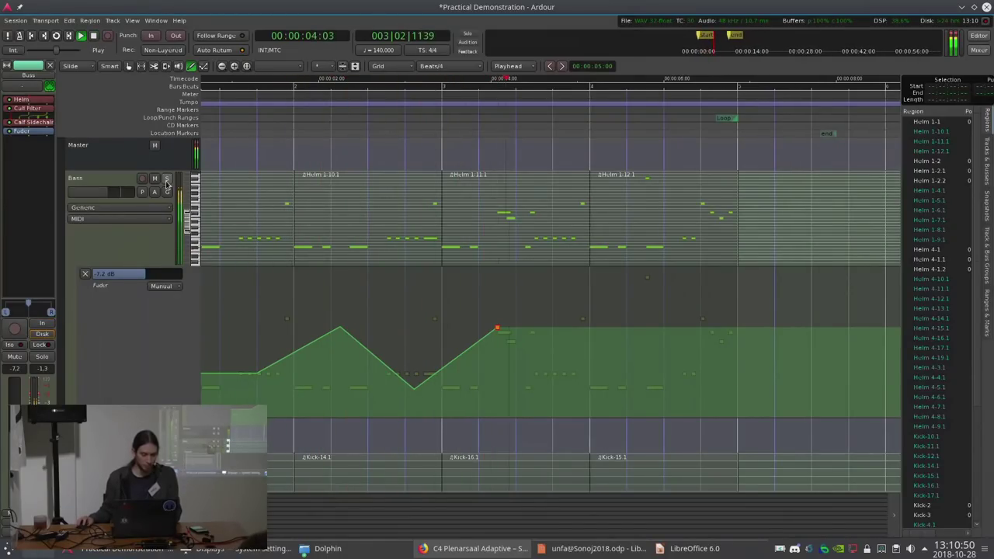
{"action": "key", "text": "space"}
{"action": "left_click", "coordinate": [166, 179]}
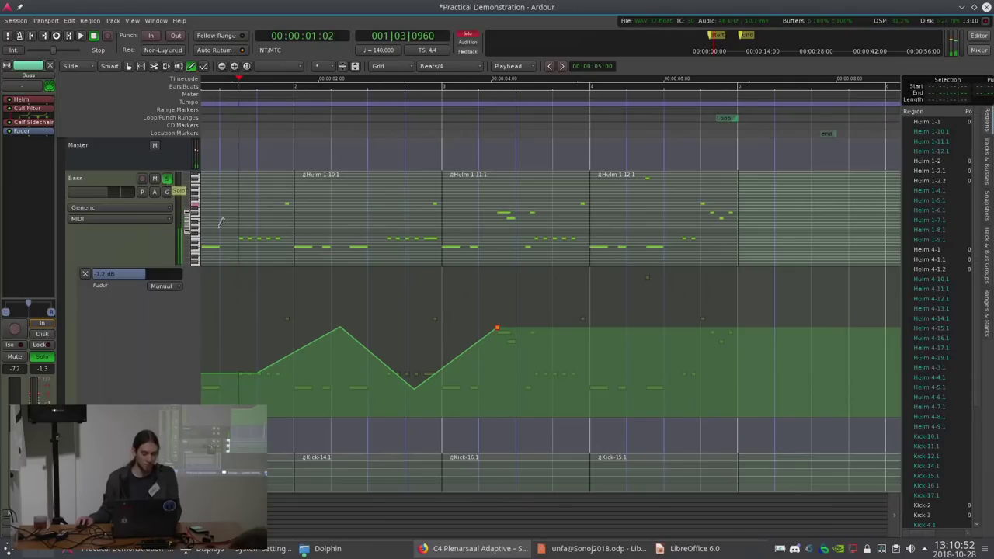
{"action": "left_click", "coordinate": [174, 289]}
{"action": "left_click", "coordinate": [174, 289]}
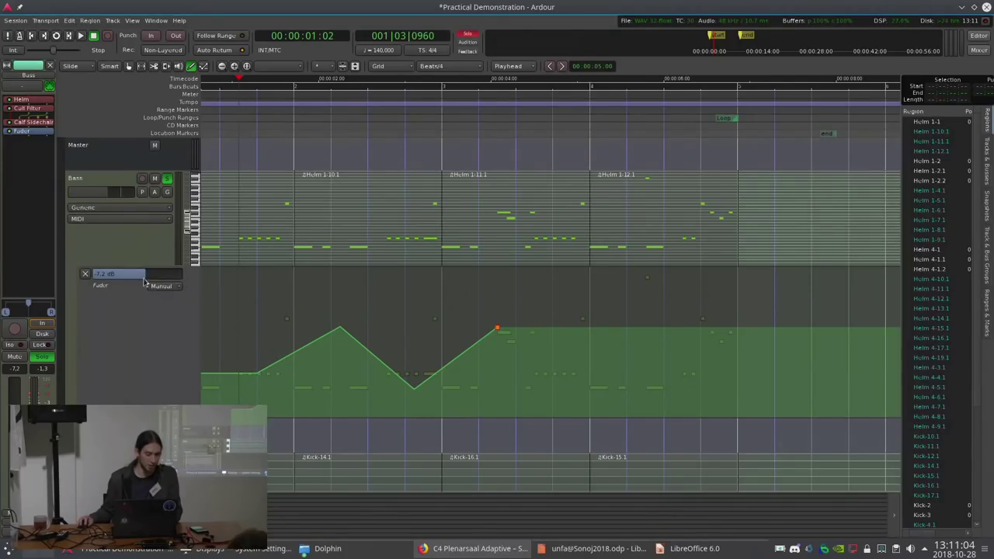
{"action": "left_click_drag", "start_coordinate": [142, 279], "coordinate": [159, 293]}
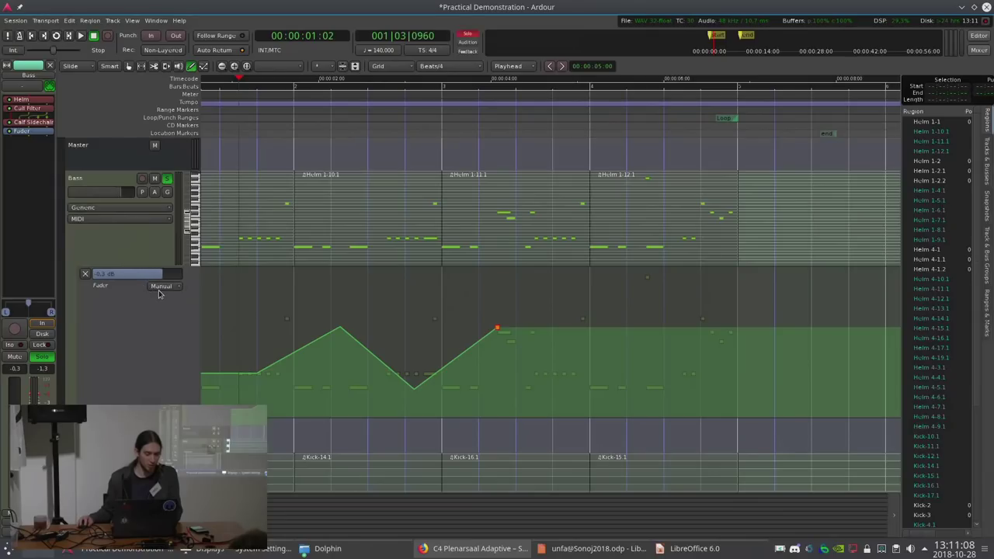
{"action": "scroll", "coordinate": [160, 288], "scroll_direction": "down", "scroll_amount": 5}
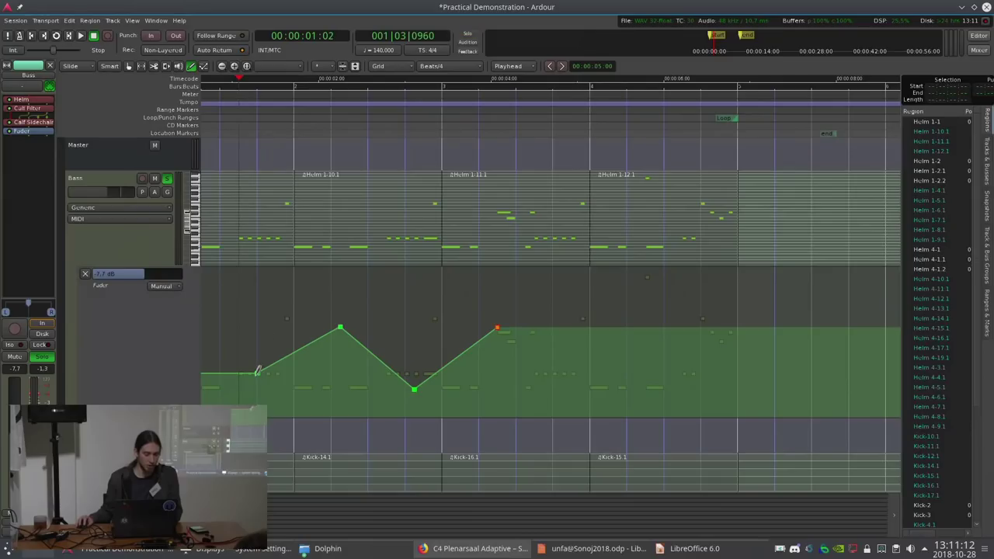
Set the Bass Fader automation to Play and play the session twice to hear the curve
{"action": "left_click", "coordinate": [162, 287]}
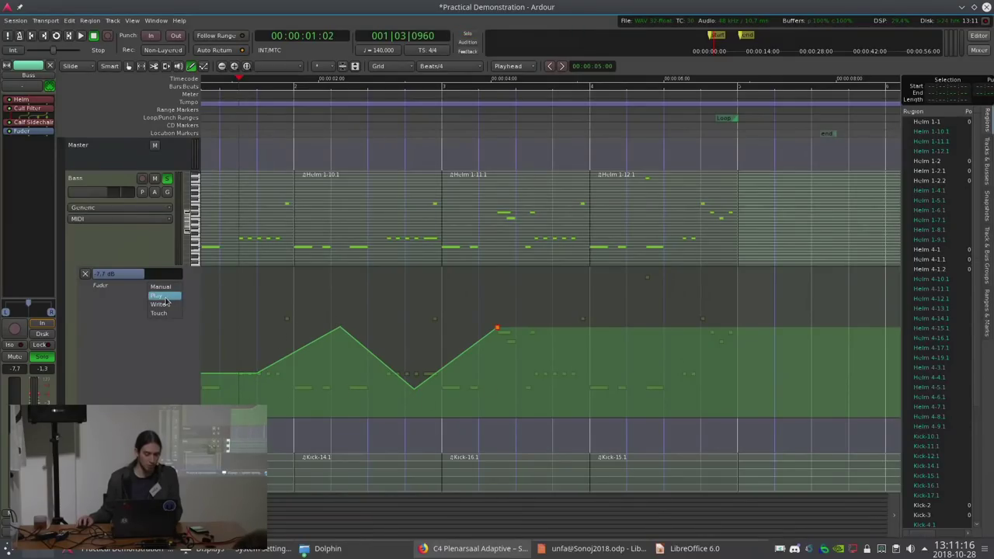
{"action": "left_click", "coordinate": [164, 298]}
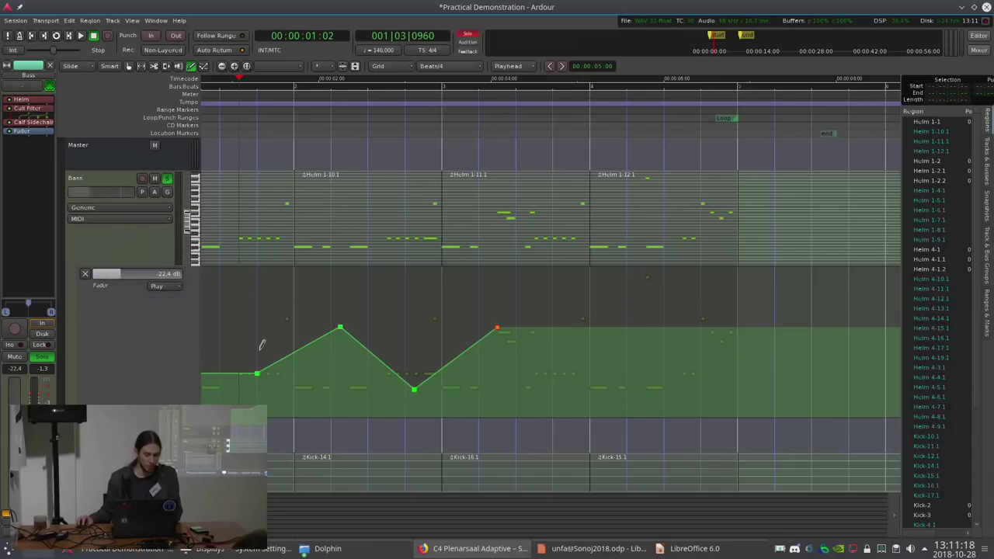
{"action": "key", "text": "space"}
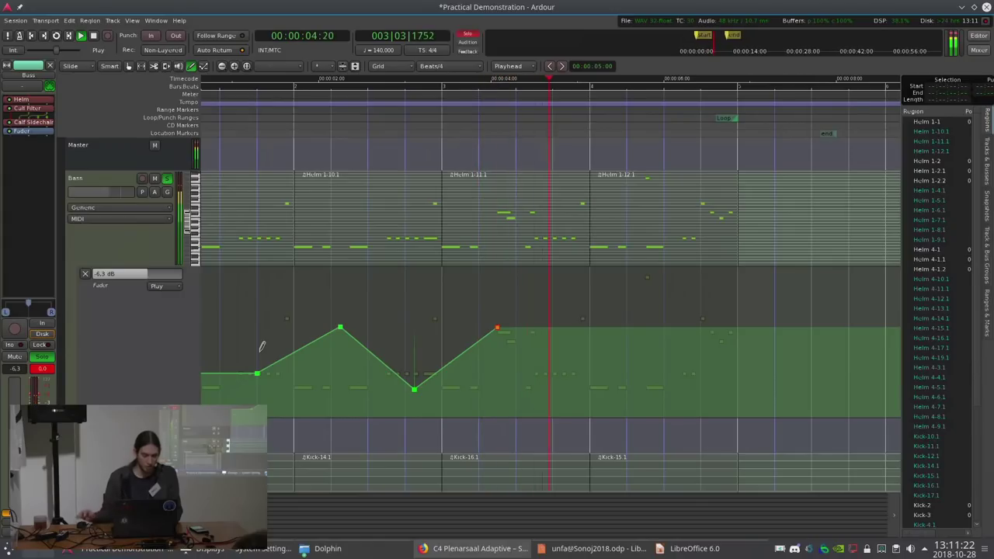
{"action": "key", "text": "space"}
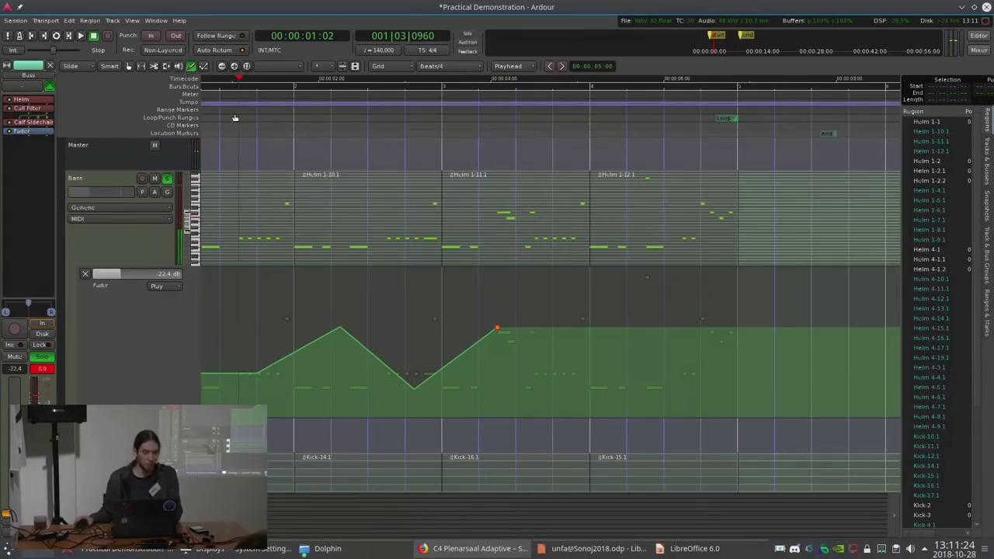
{"action": "key", "text": "space"}
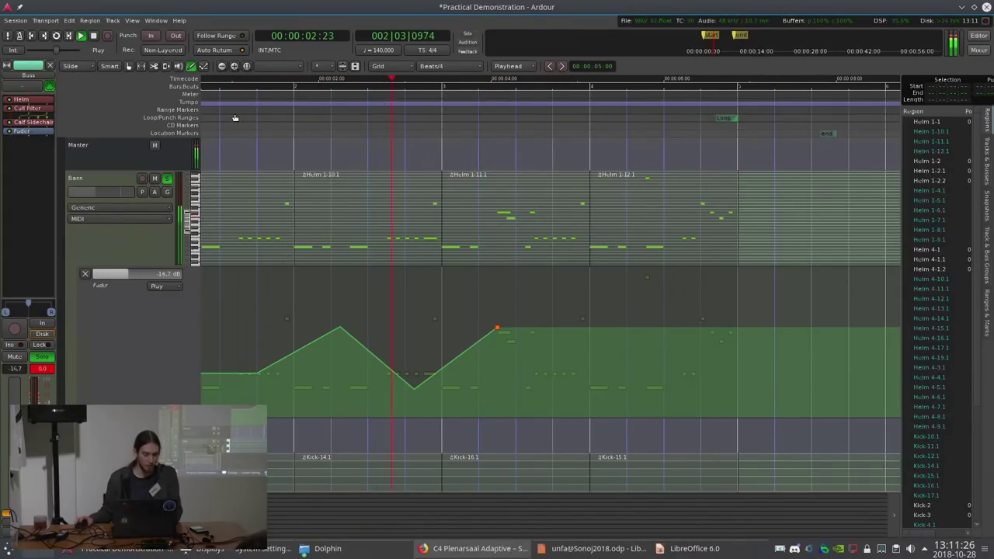
{"action": "key", "text": "space"}
{"action": "mouse_move", "coordinate": [338, 332]}
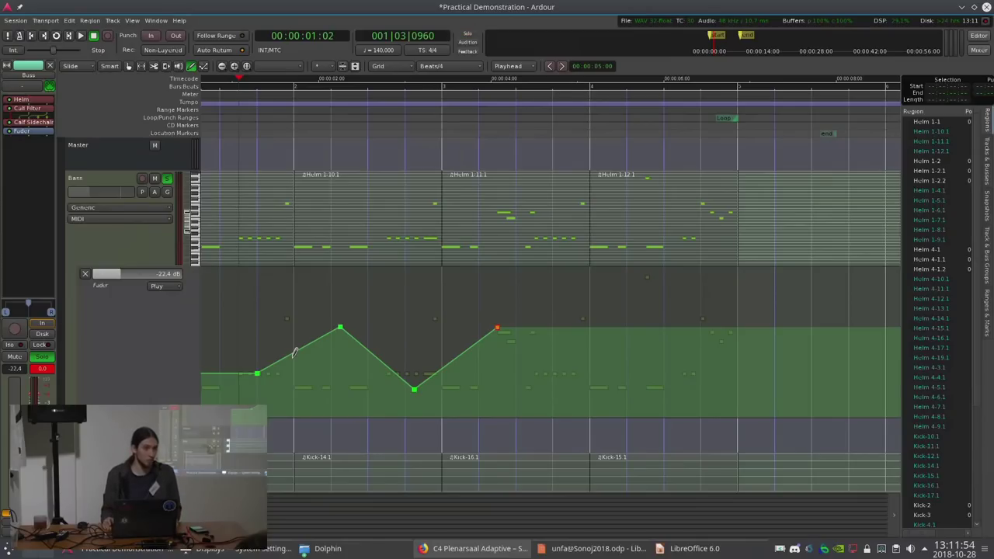
Switch the Bass Fader automation to Write and record a gain ride during playback
{"action": "left_click", "coordinate": [164, 286]}
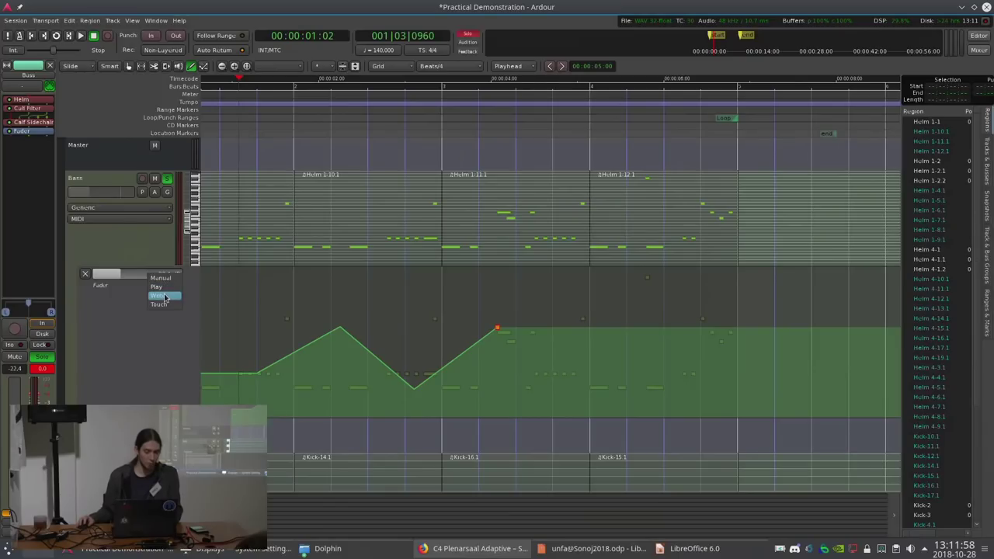
{"action": "left_click", "coordinate": [164, 296]}
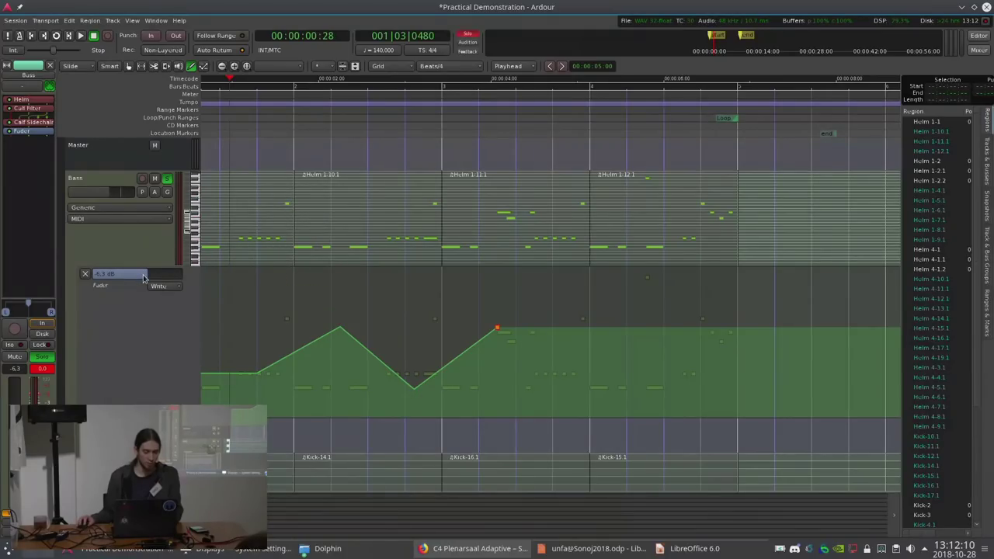
{"action": "key", "text": "space"}
{"action": "mouse_move", "coordinate": [144, 278]}
{"action": "left_mouse_down"}
{"action": "mouse_move", "coordinate": [120, 277]}
{"action": "mouse_move", "coordinate": [147, 278]}
{"action": "mouse_move", "coordinate": [101, 281]}
{"action": "mouse_move", "coordinate": [155, 274]}
{"action": "left_mouse_up"}
{"action": "key", "text": "space"}
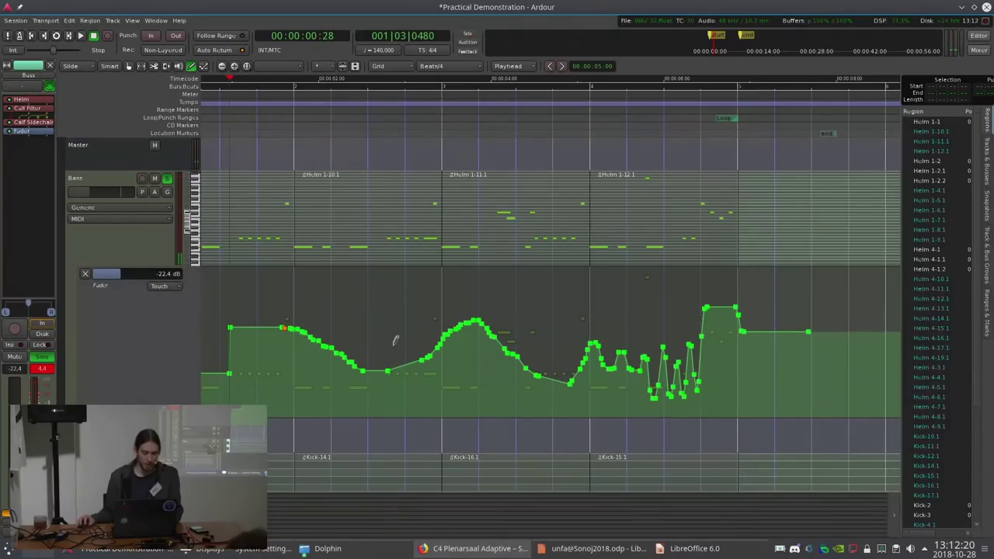
Lift the start point of the newly recorded Bass fader curve
{"action": "scroll", "coordinate": [326, 344], "scroll_direction": "up", "scroll_amount": 2}
{"action": "scroll", "coordinate": [325, 346], "scroll_direction": "down", "scroll_amount": 1}
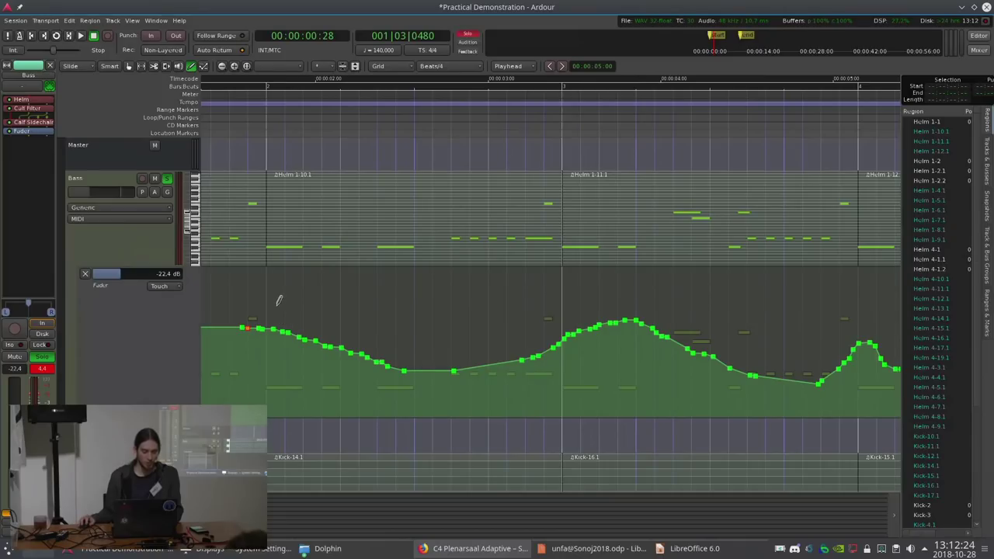
{"action": "scroll", "coordinate": [288, 306], "scroll_direction": "down", "scroll_amount": 1}
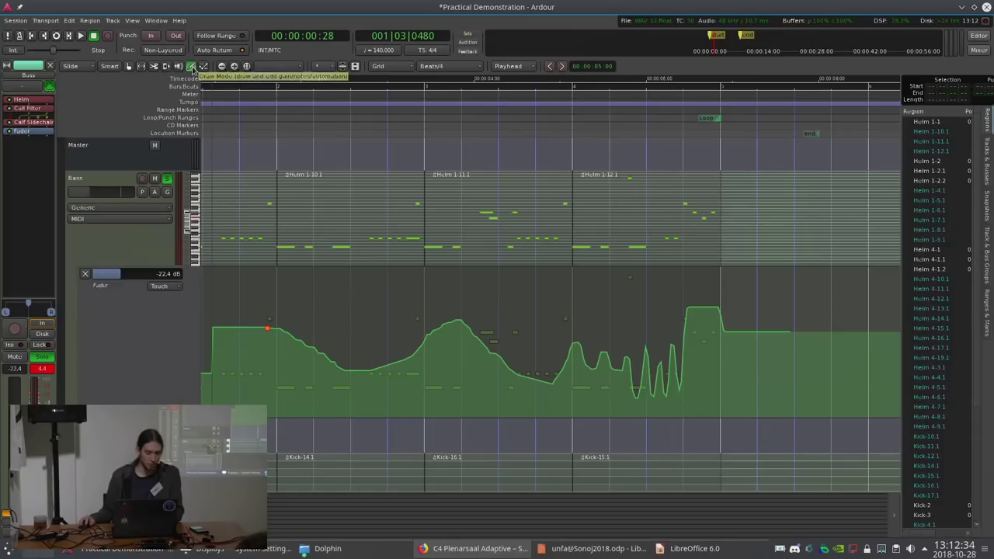
{"action": "mouse_move", "coordinate": [272, 256]}
{"action": "mouse_move", "coordinate": [254, 298]}
{"action": "left_mouse_down"}
{"action": "mouse_move", "coordinate": [248, 313]}
{"action": "mouse_move", "coordinate": [233, 291]}
{"action": "mouse_move", "coordinate": [230, 336]}
{"action": "mouse_move", "coordinate": [231, 327]}
{"action": "left_mouse_up"}
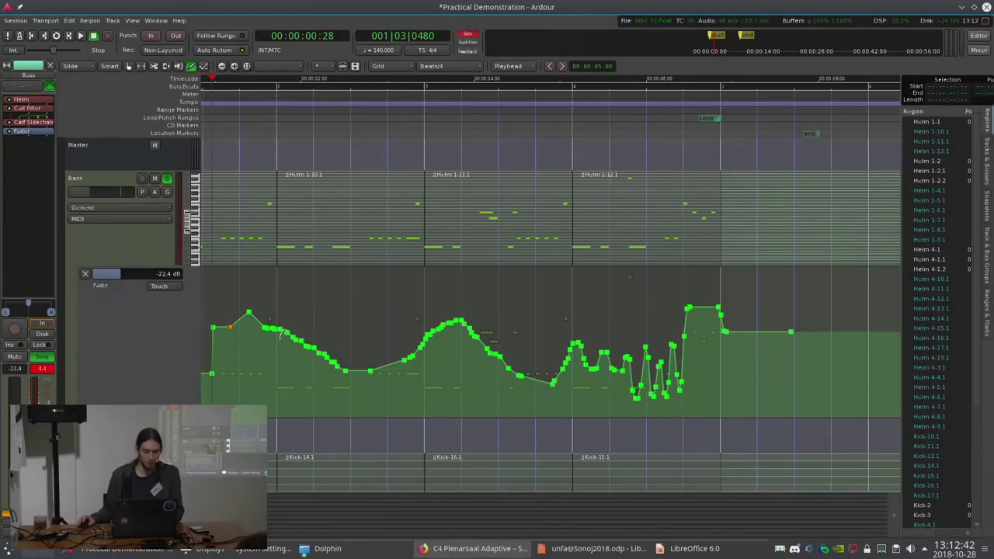
Record a Write pass on the Bass Fader automation that flattens a section
{"action": "left_click", "coordinate": [177, 288]}
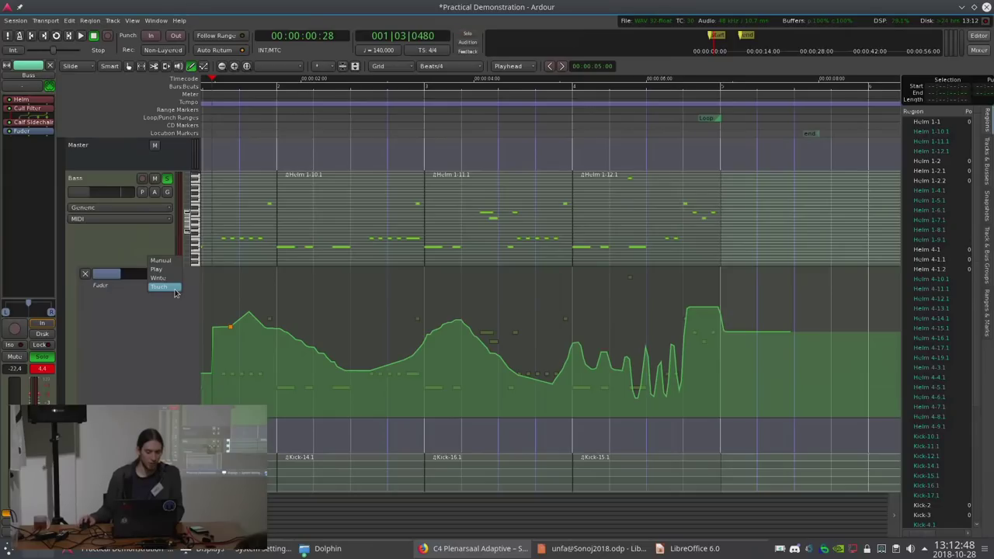
{"action": "left_click", "coordinate": [177, 278]}
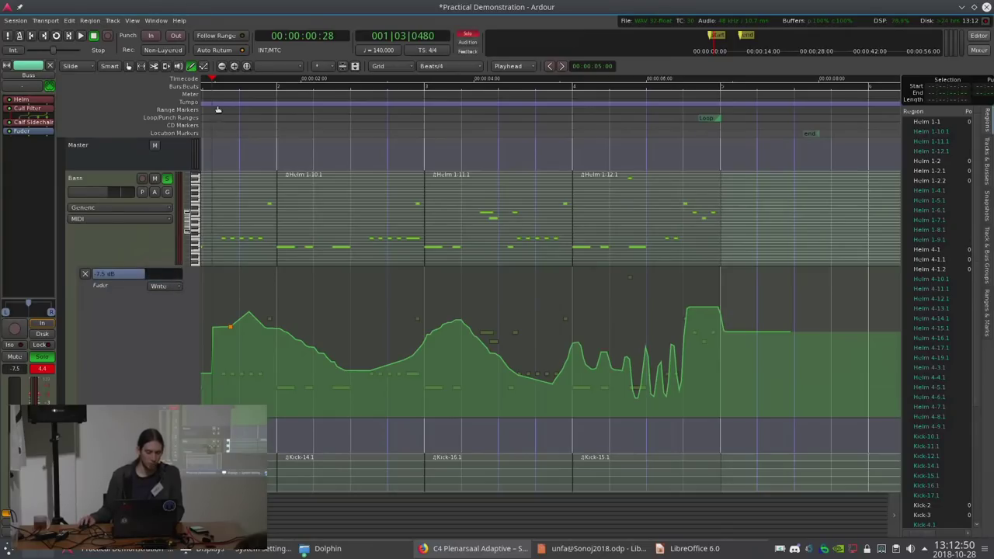
{"action": "key", "text": "space"}
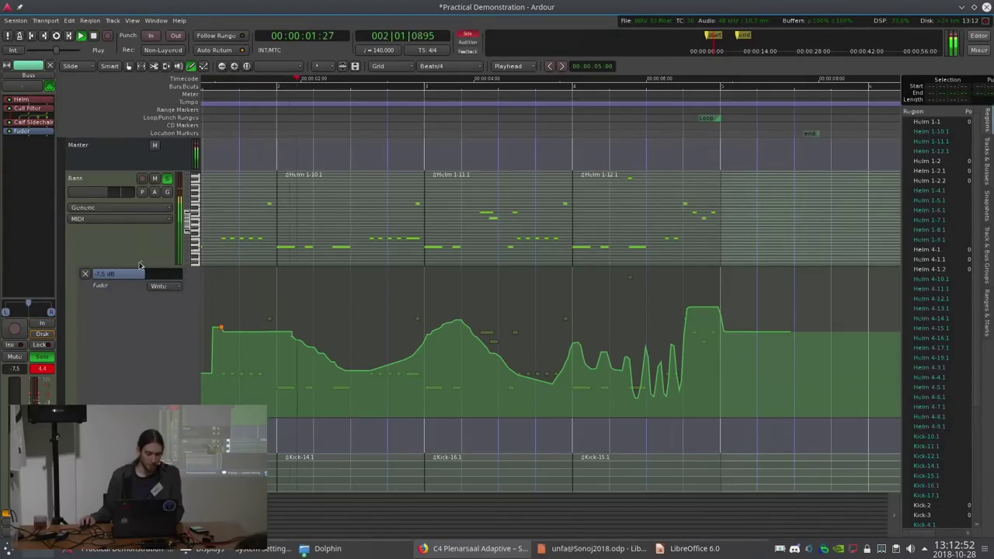
{"action": "mouse_move", "coordinate": [136, 274]}
{"action": "left_mouse_down"}
{"action": "mouse_move", "coordinate": [155, 275]}
{"action": "mouse_move", "coordinate": [129, 282]}
{"action": "left_mouse_up"}
{"action": "key", "text": "space"}
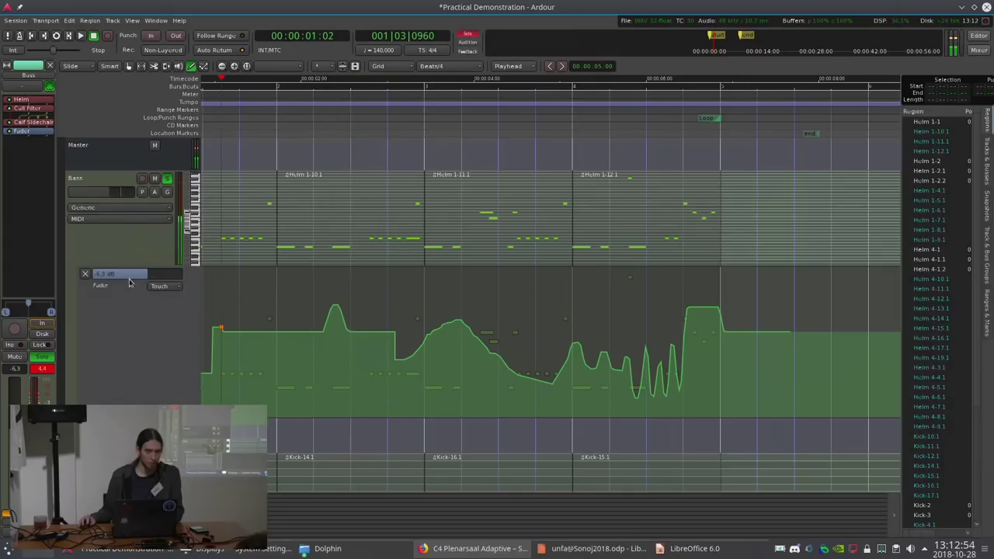
Set the Fader back to Write and overwrite the automation from bar 3 onward
{"action": "left_click", "coordinate": [175, 287]}
{"action": "left_click", "coordinate": [169, 288]}
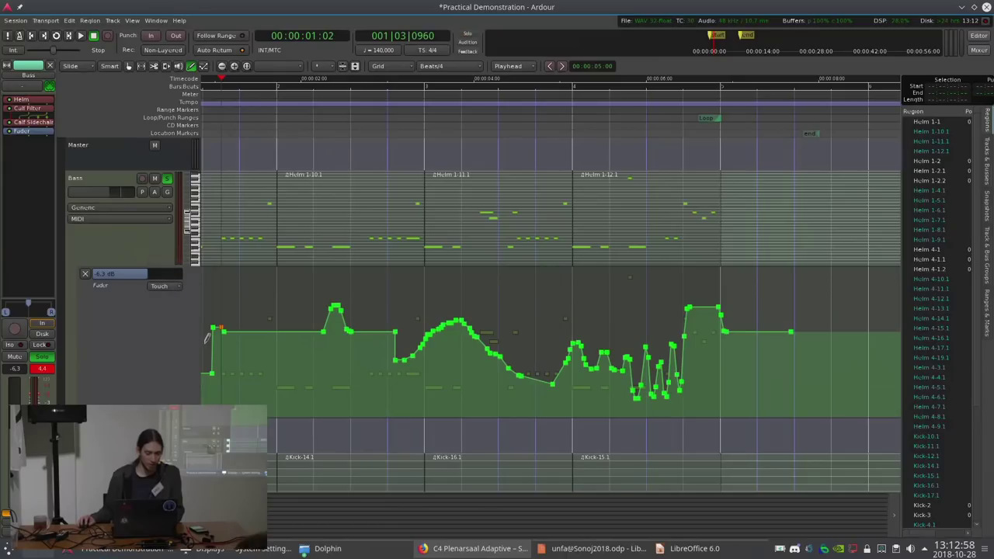
{"action": "left_click", "coordinate": [169, 286]}
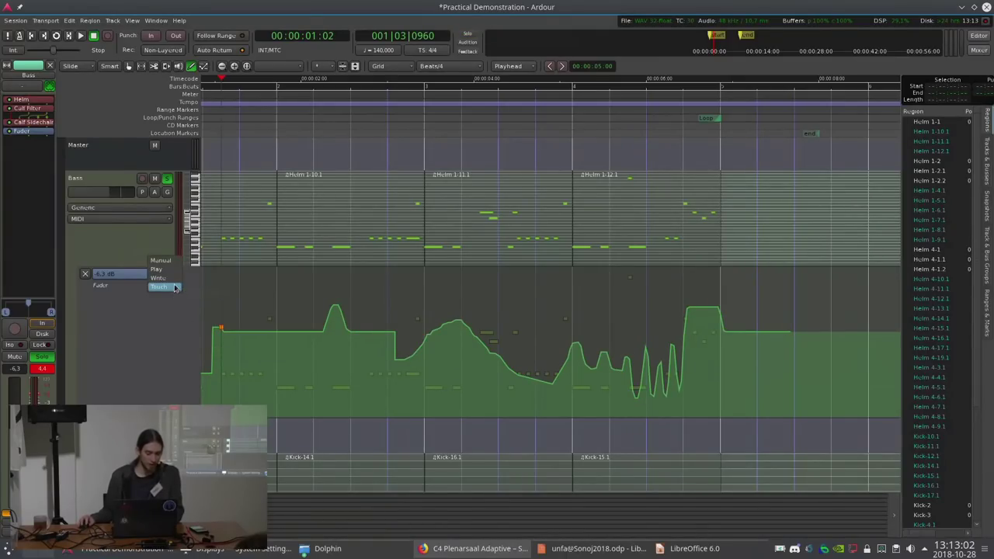
{"action": "left_click", "coordinate": [176, 282]}
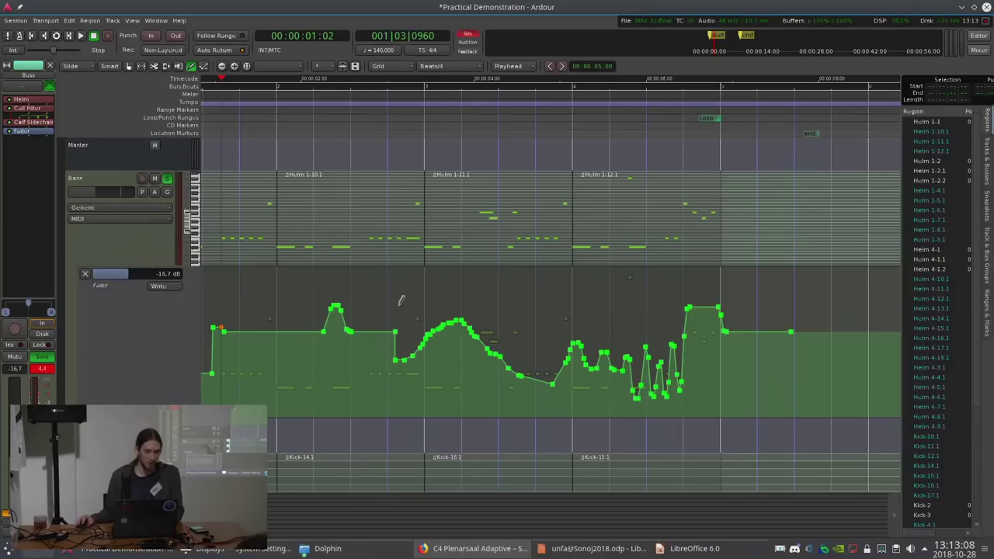
{"action": "left_click", "coordinate": [420, 128]}
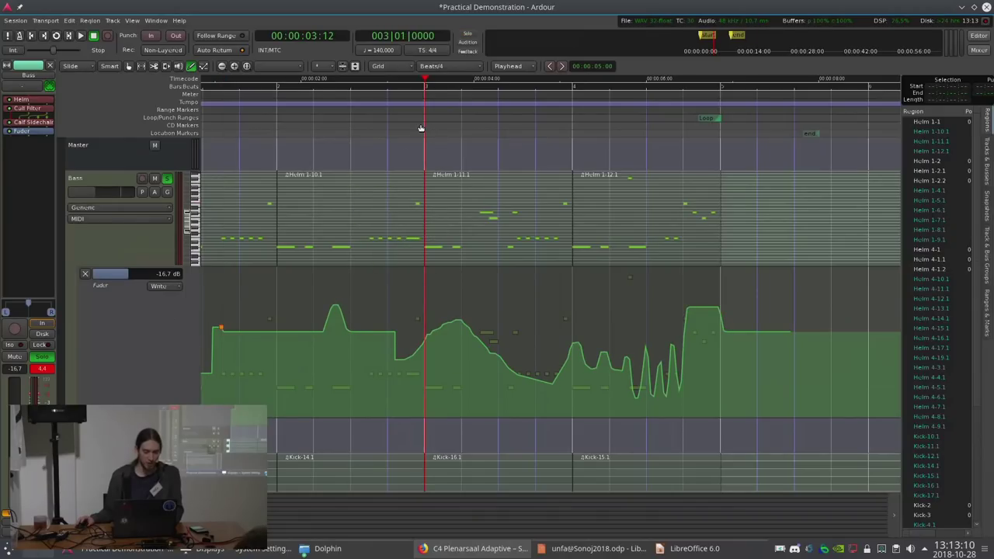
{"action": "key", "text": "space"}
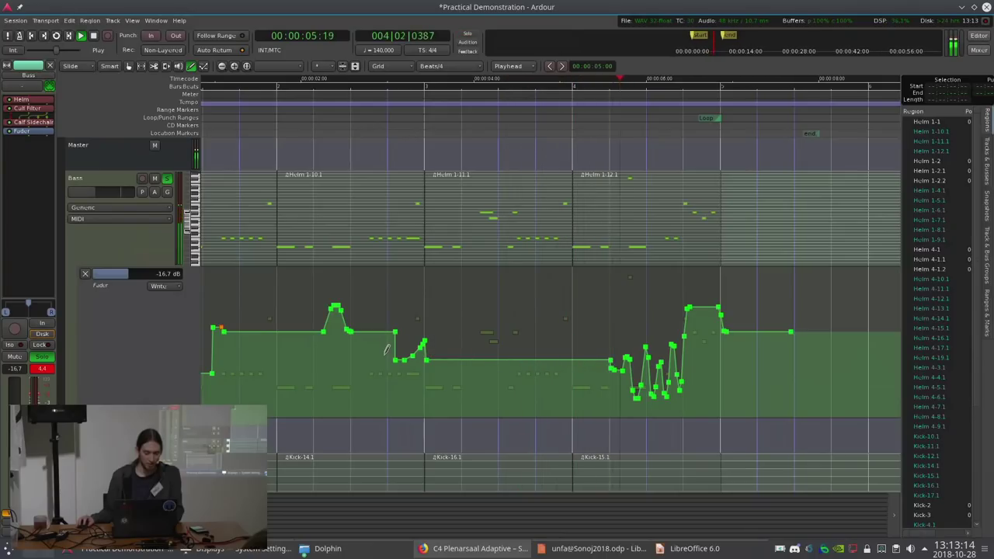
{"action": "key", "text": "space"}
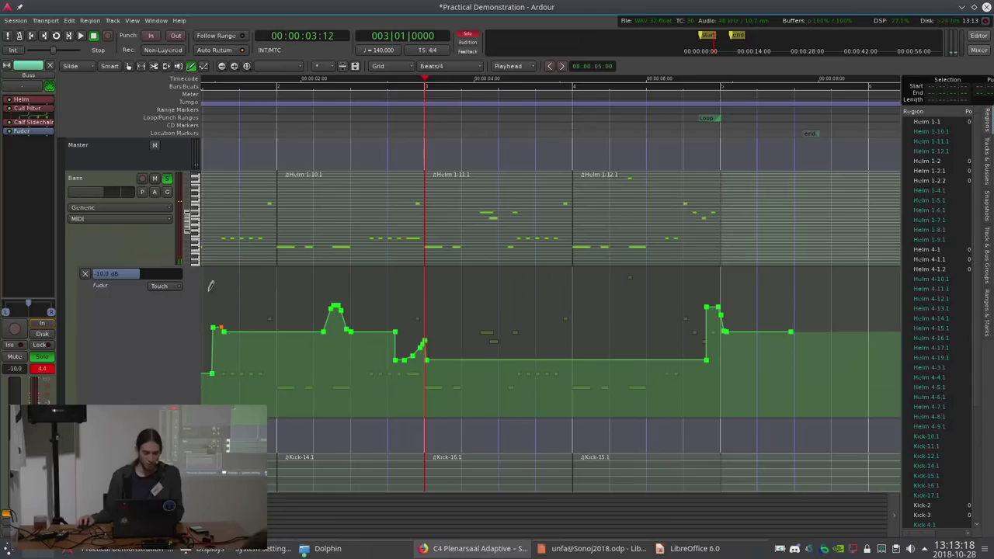
Keep Touch mode and record a pass from near the start that writes a new gain dip
{"action": "left_click", "coordinate": [165, 287]}
{"action": "left_click", "coordinate": [170, 288]}
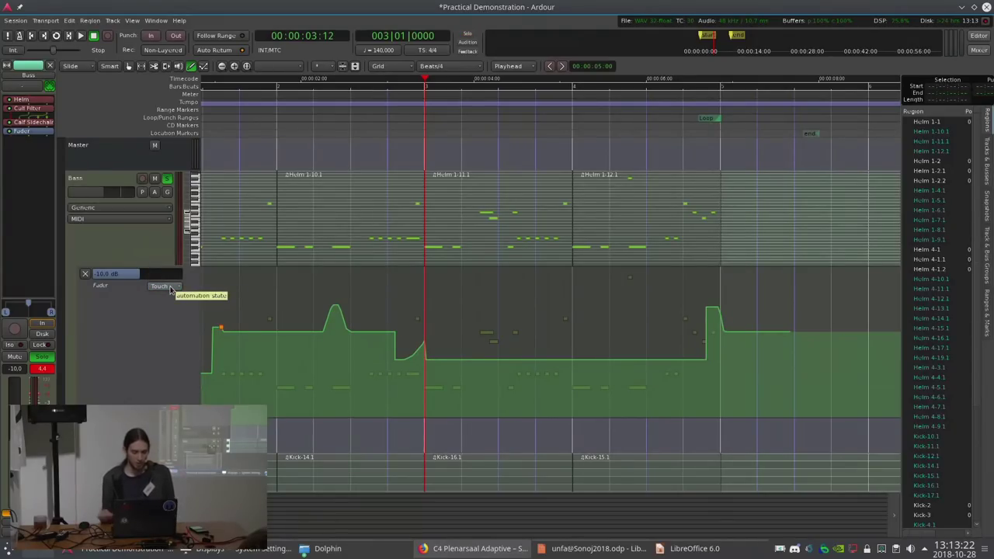
{"action": "left_click", "coordinate": [170, 288]}
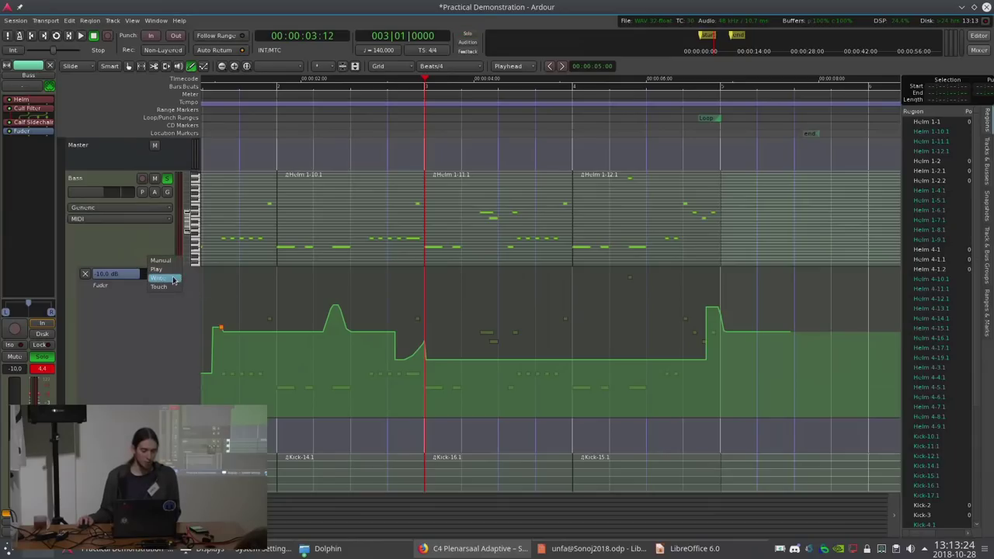
{"action": "left_click", "coordinate": [160, 287]}
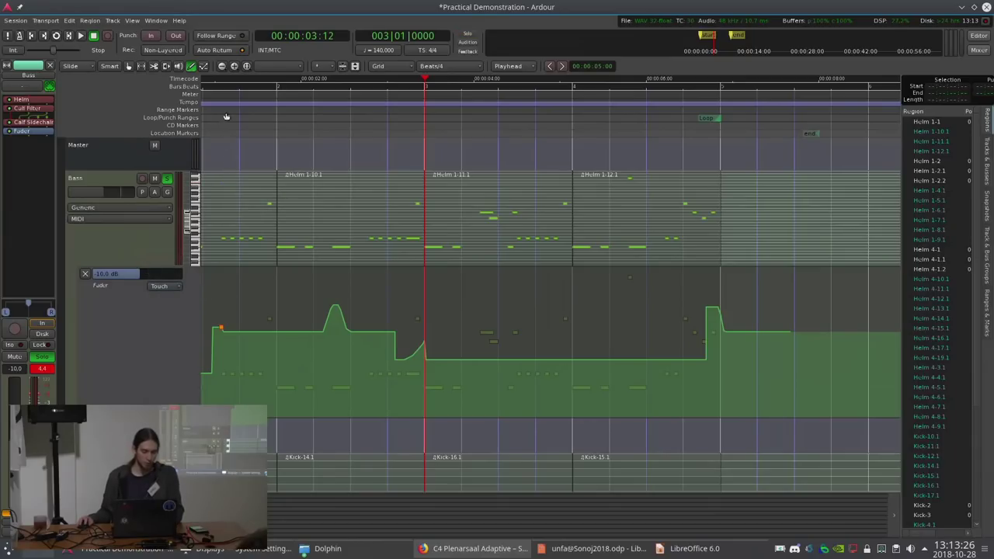
{"action": "left_click", "coordinate": [225, 182]}
{"action": "mouse_move", "coordinate": [237, 291]}
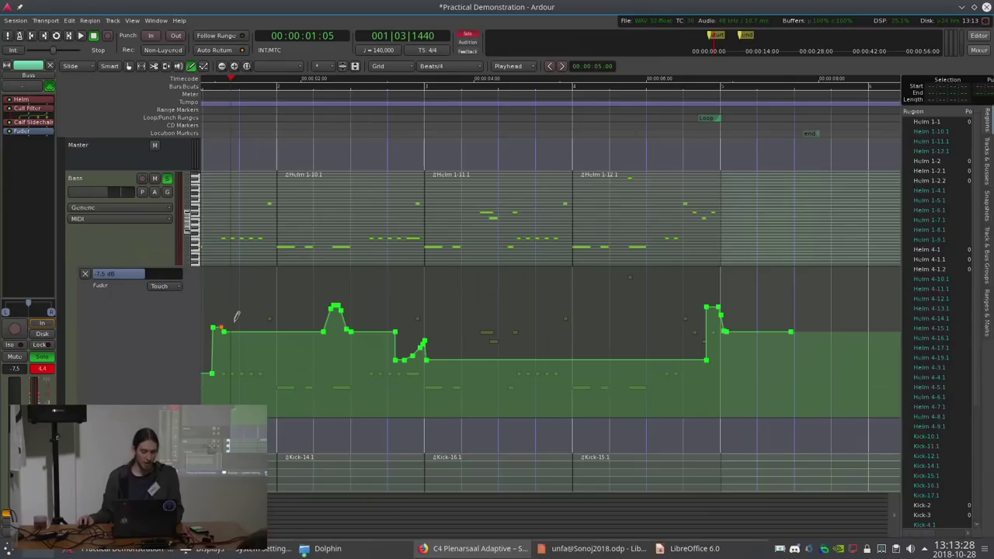
{"action": "key", "text": "space"}
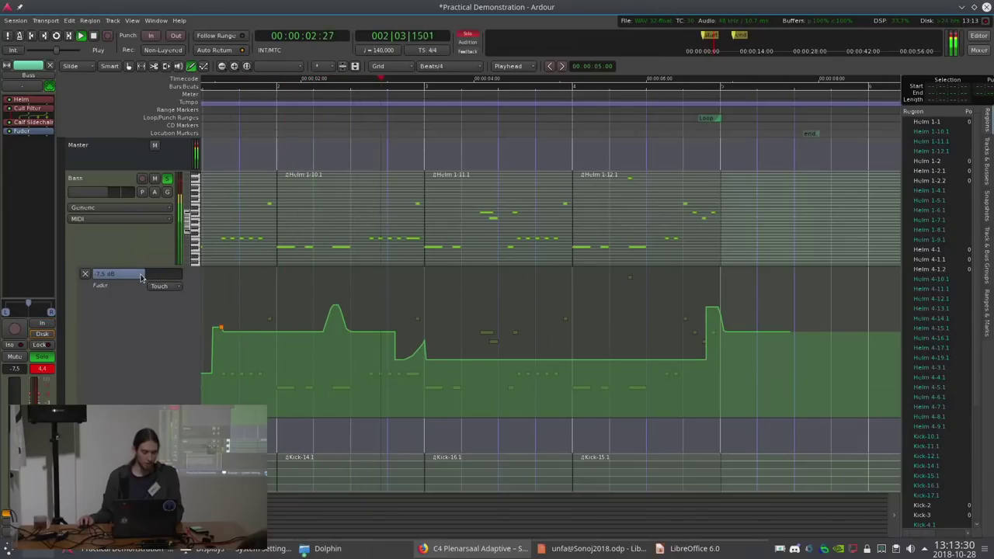
{"action": "mouse_move", "coordinate": [141, 277]}
{"action": "left_mouse_down"}
{"action": "mouse_move", "coordinate": [169, 278]}
{"action": "mouse_move", "coordinate": [140, 272]}
{"action": "left_mouse_up"}
{"action": "key", "text": "space"}
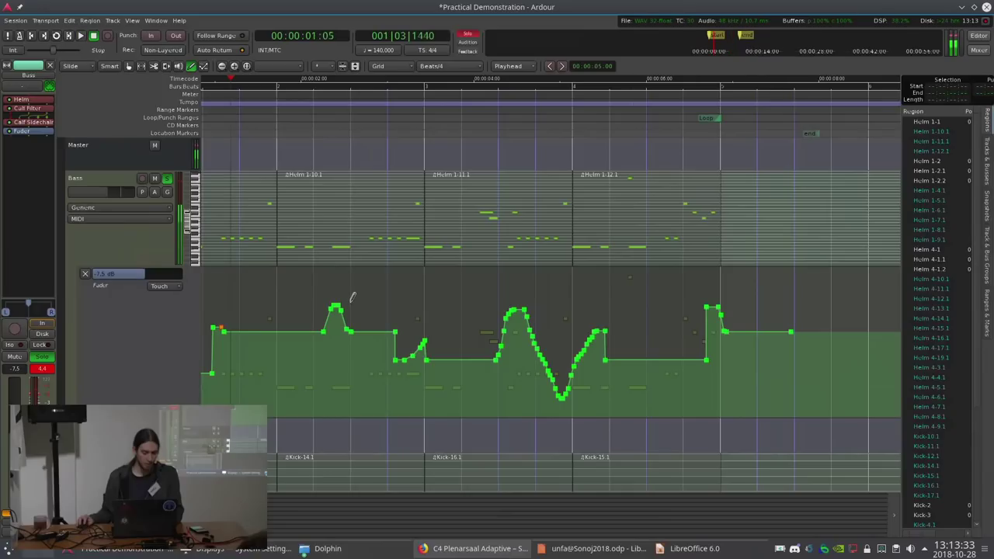
Set the Bass Fader automation to Play and shrink its lane
{"action": "left_click", "coordinate": [163, 286]}
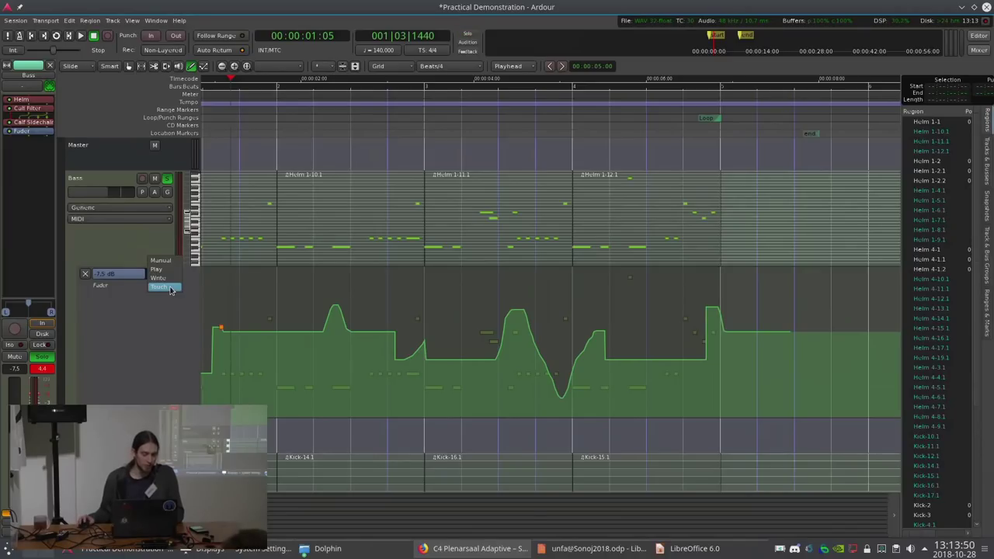
{"action": "left_click", "coordinate": [166, 271]}
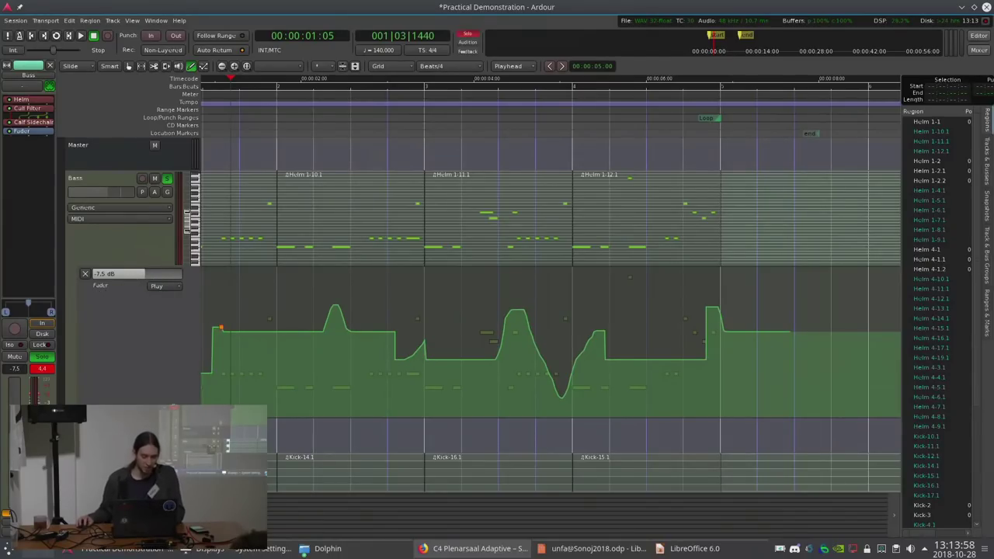
{"action": "left_click_drag", "start_coordinate": [174, 417], "coordinate": [175, 386]}
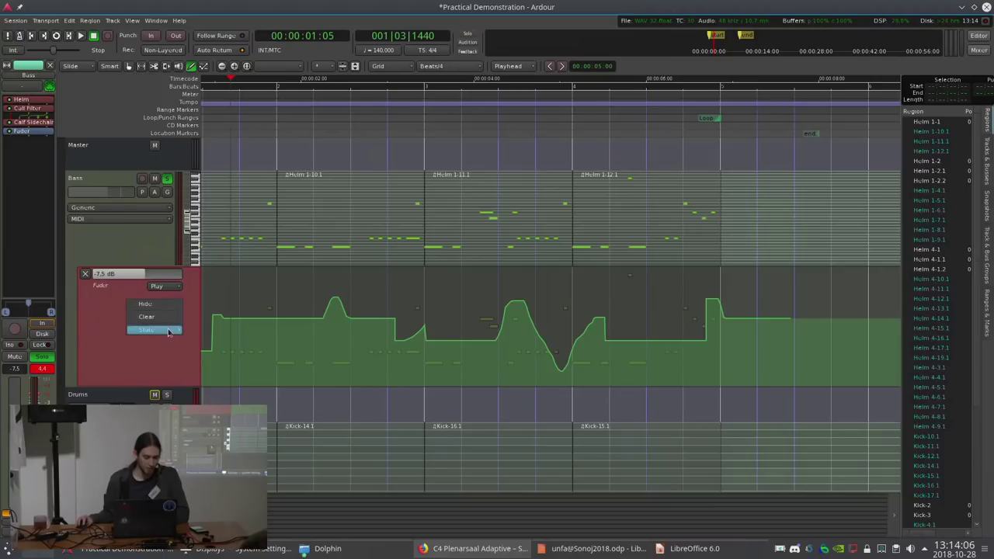
Erase the Bass Fader automation points, returning the lane to Manual at -16.7 dB
{"action": "mouse_move", "coordinate": [168, 331]}
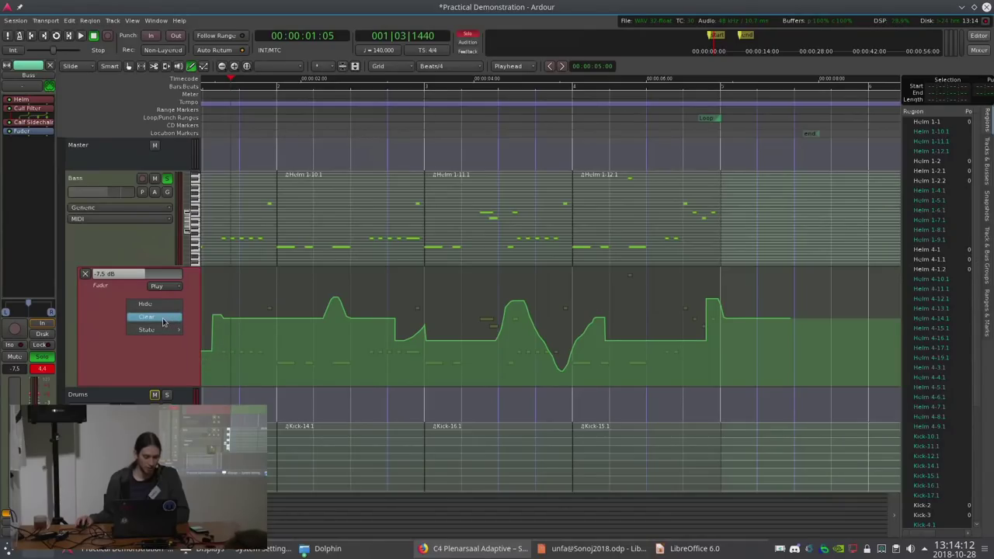
{"action": "left_click", "coordinate": [163, 319]}
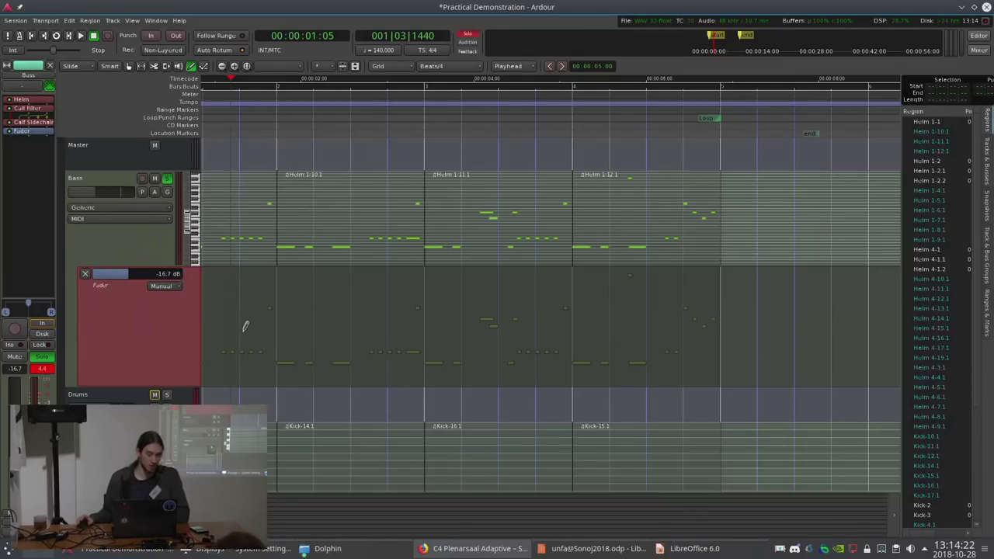
{"action": "right_click", "coordinate": [162, 326]}
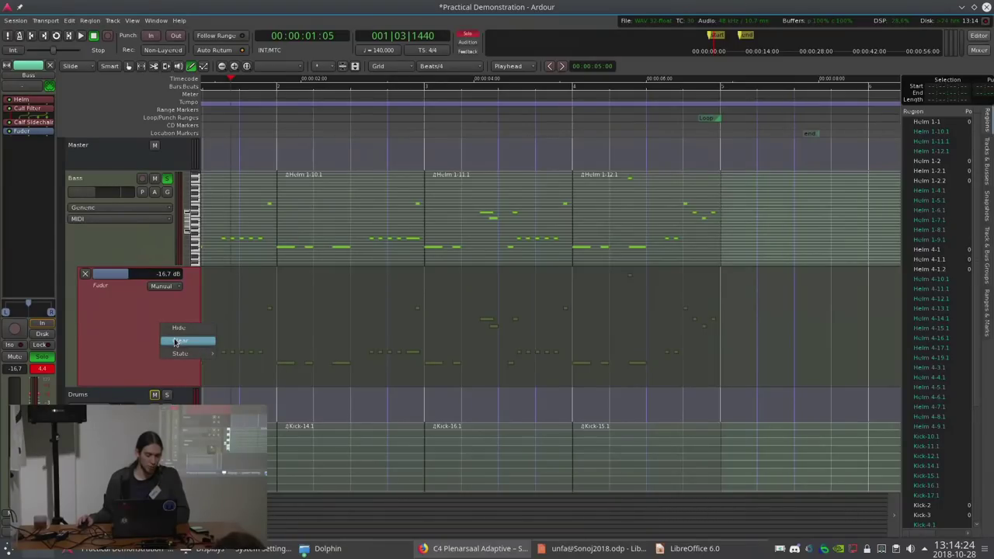
Re-show the Bass Fader lane and draw a three-point rise-and-fall curve with a lowered peak
{"action": "left_click", "coordinate": [85, 275]}
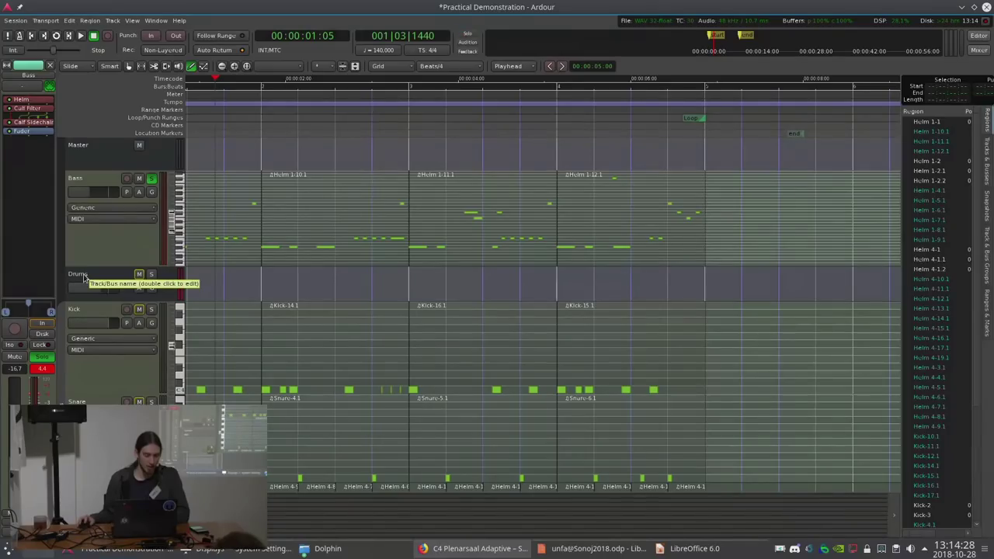
{"action": "left_click", "coordinate": [139, 192]}
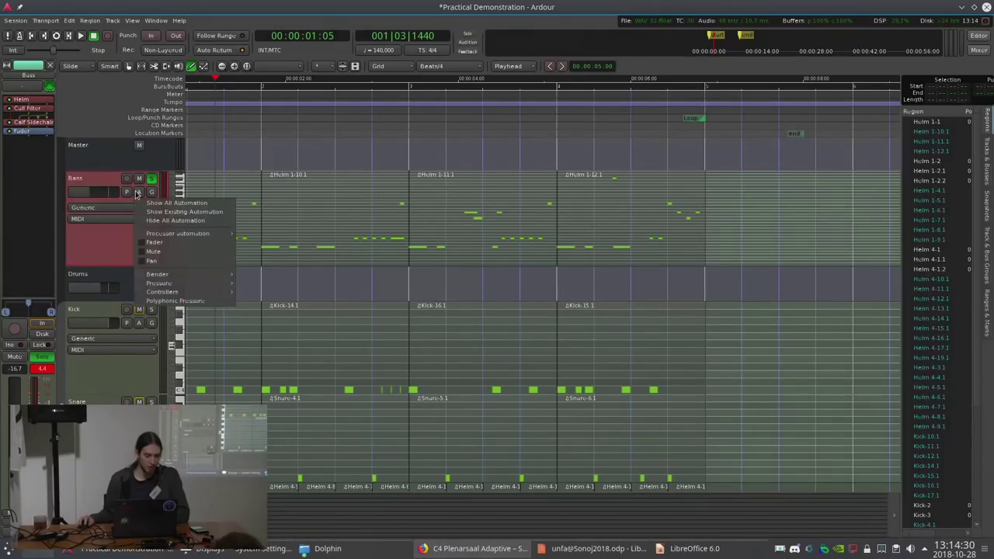
{"action": "left_click", "coordinate": [152, 242]}
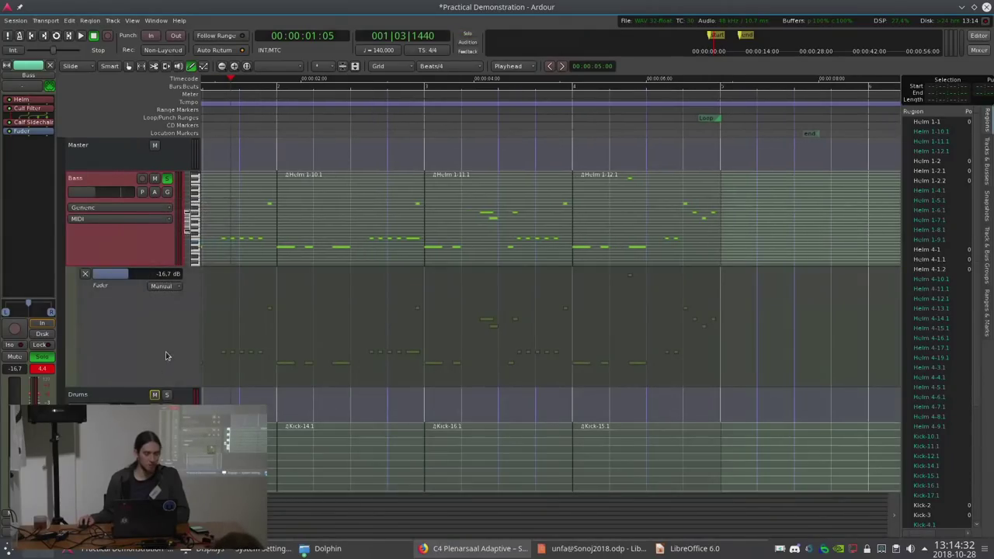
{"action": "left_click", "coordinate": [258, 347]}
{"action": "left_click", "coordinate": [369, 286]}
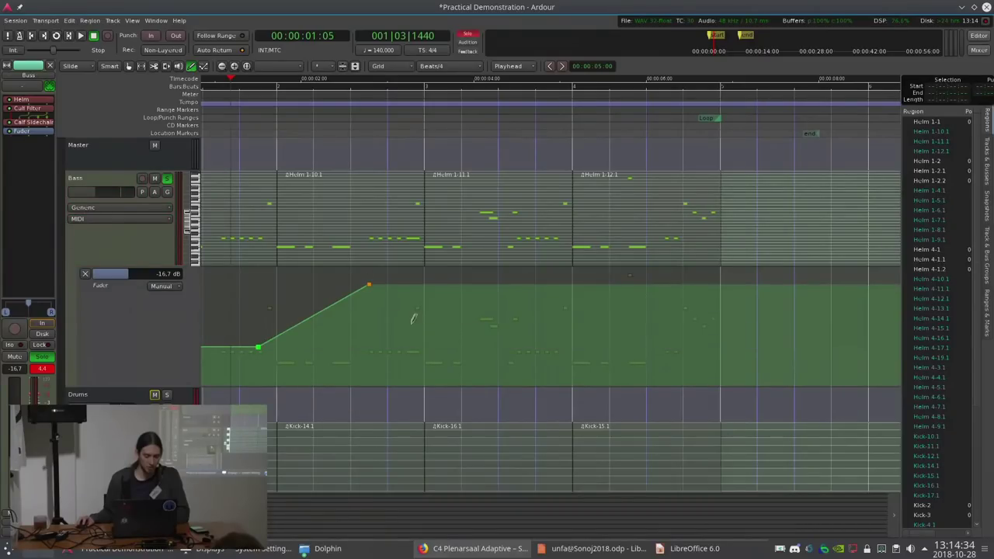
{"action": "left_click", "coordinate": [424, 361]}
{"action": "mouse_move", "coordinate": [369, 281]}
{"action": "left_mouse_down"}
{"action": "mouse_move", "coordinate": [365, 311]}
{"action": "mouse_move", "coordinate": [359, 297]}
{"action": "left_mouse_up"}
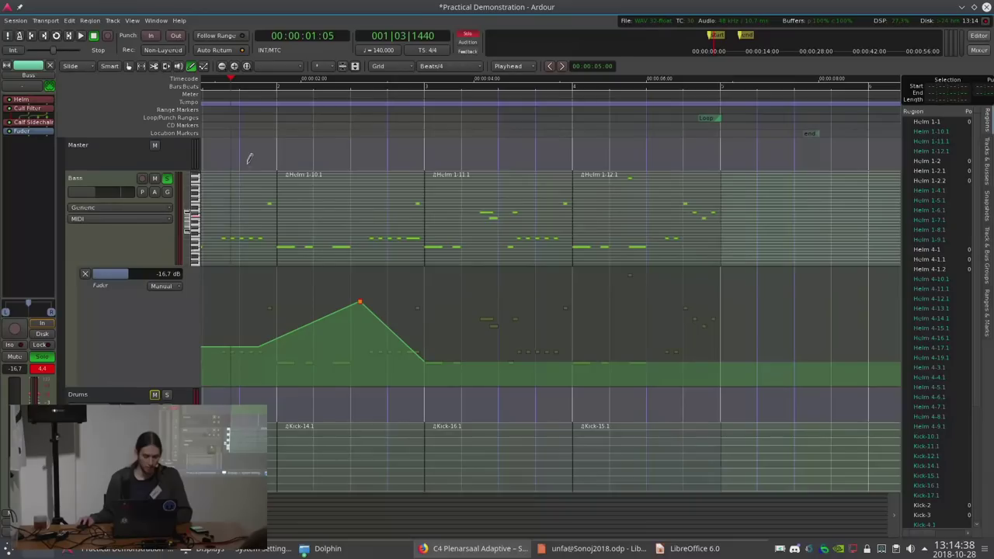
Set the Fader automation to Play, audition the curve, and hide the lane
{"action": "key", "text": "space"}
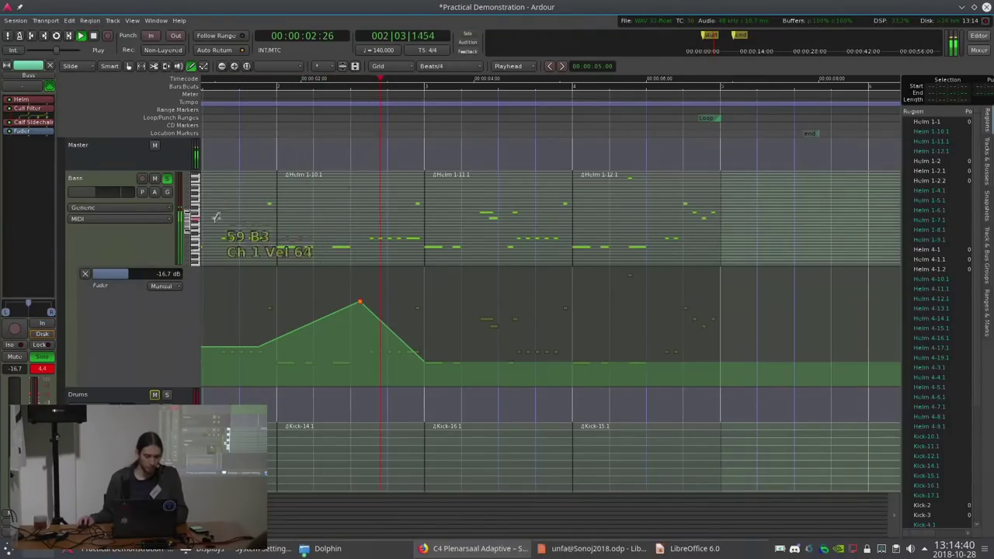
{"action": "key", "text": "space"}
{"action": "left_click", "coordinate": [161, 285]}
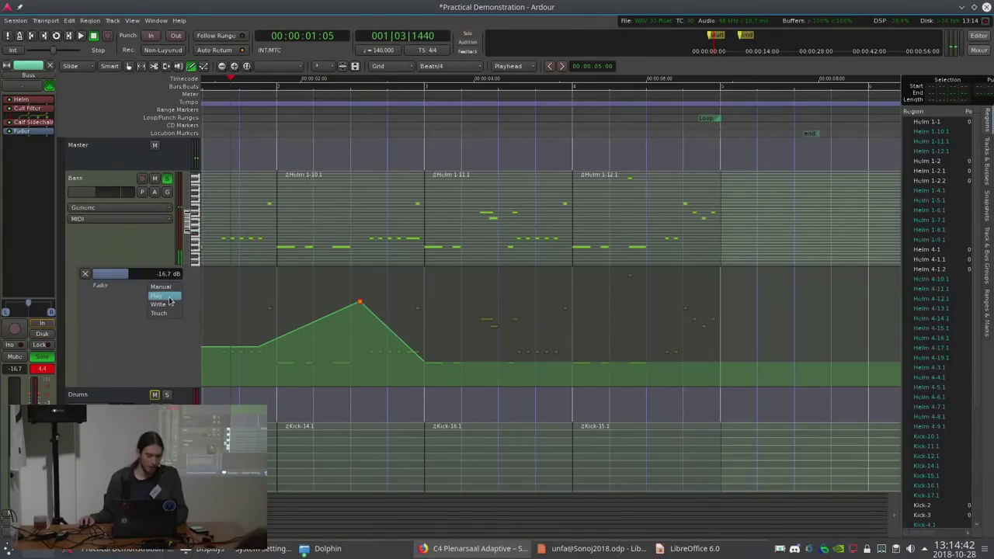
{"action": "left_click", "coordinate": [158, 296]}
{"action": "key", "text": "space"}
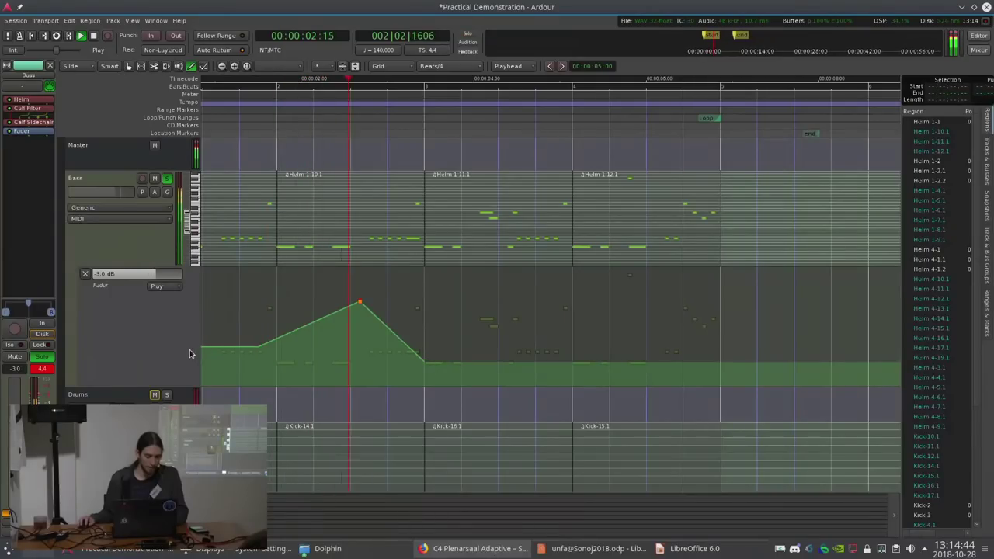
{"action": "key", "text": "space"}
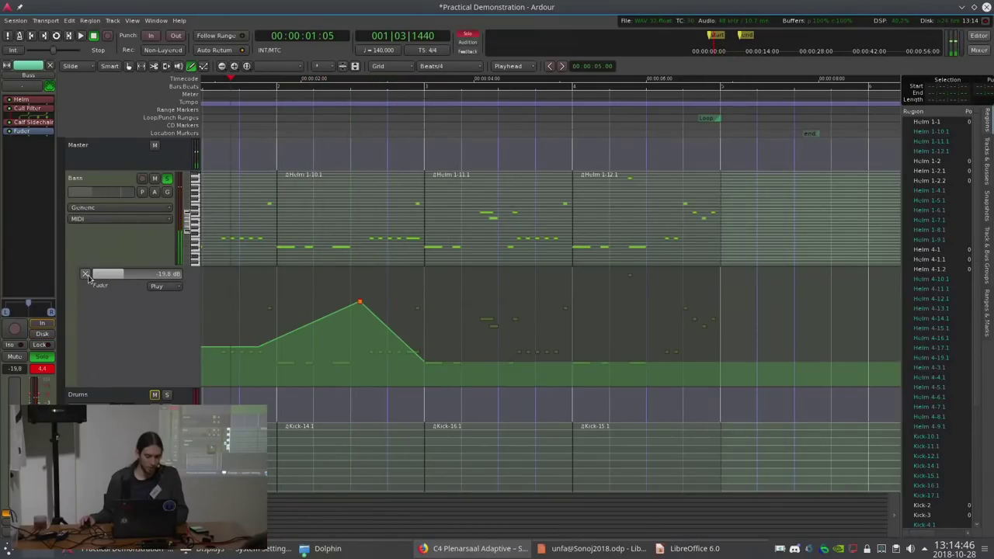
{"action": "left_click", "coordinate": [86, 275]}
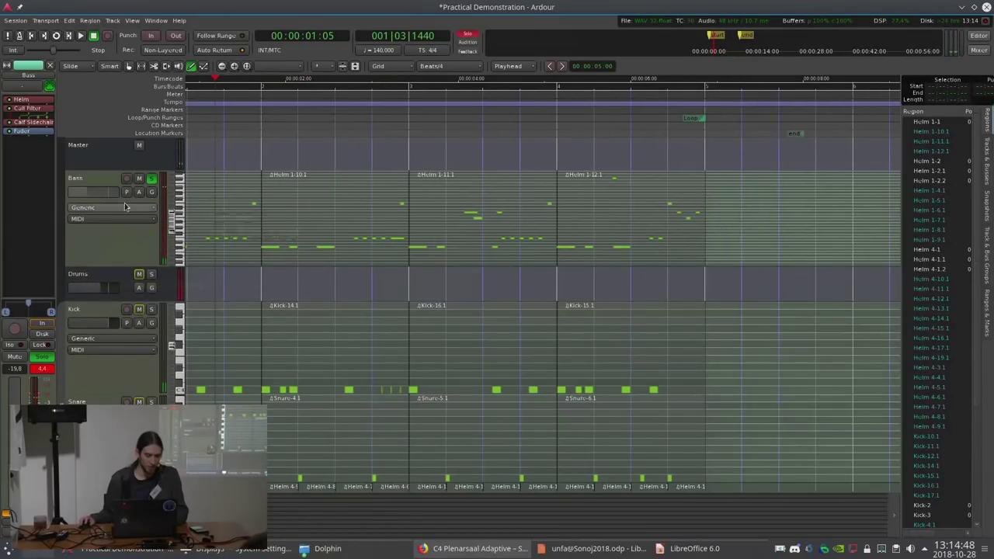
{"action": "key", "text": "space"}
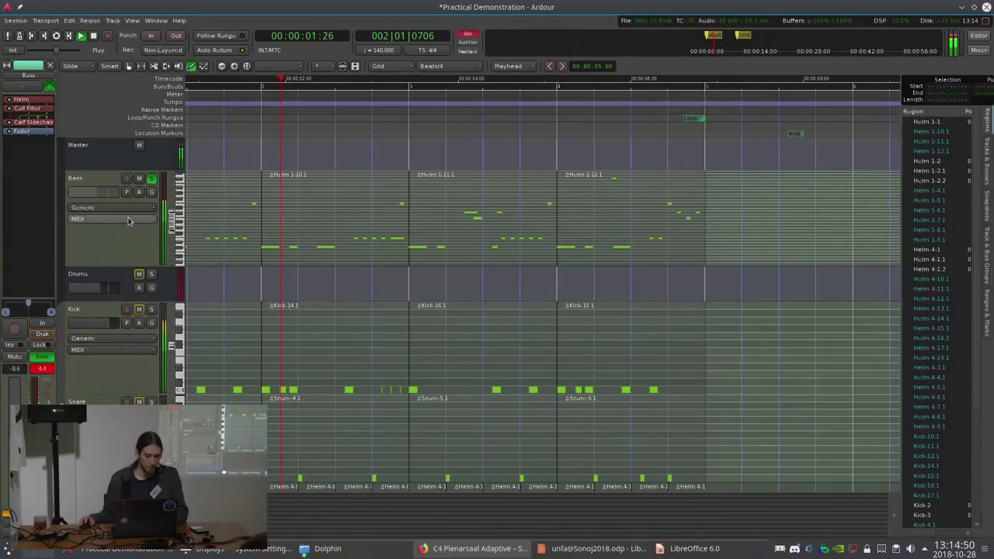
{"action": "key", "text": "space"}
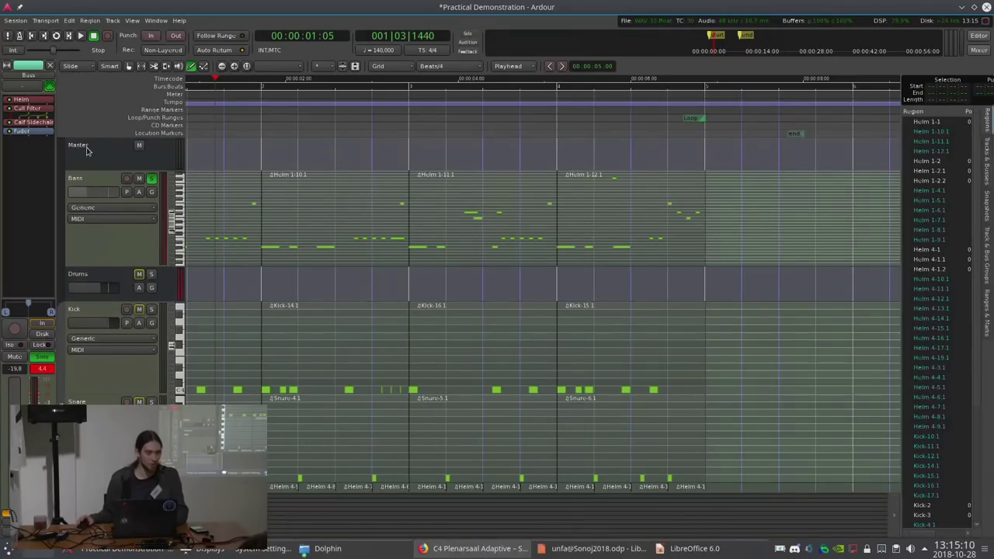
Show the Bass Fader automation lane again in Play mode and shrink its height
{"action": "left_click", "coordinate": [142, 194]}
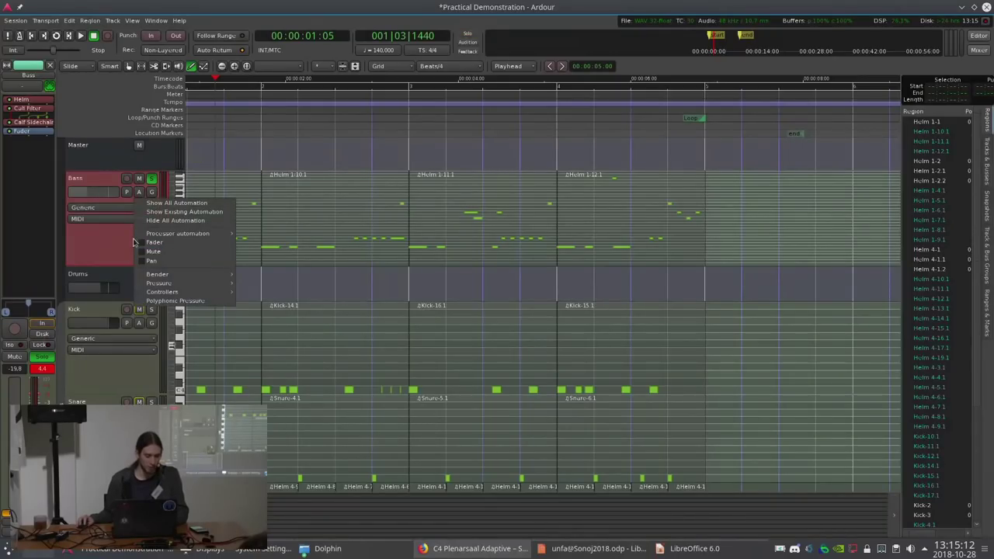
{"action": "left_click", "coordinate": [116, 241]}
{"action": "left_click", "coordinate": [139, 192]}
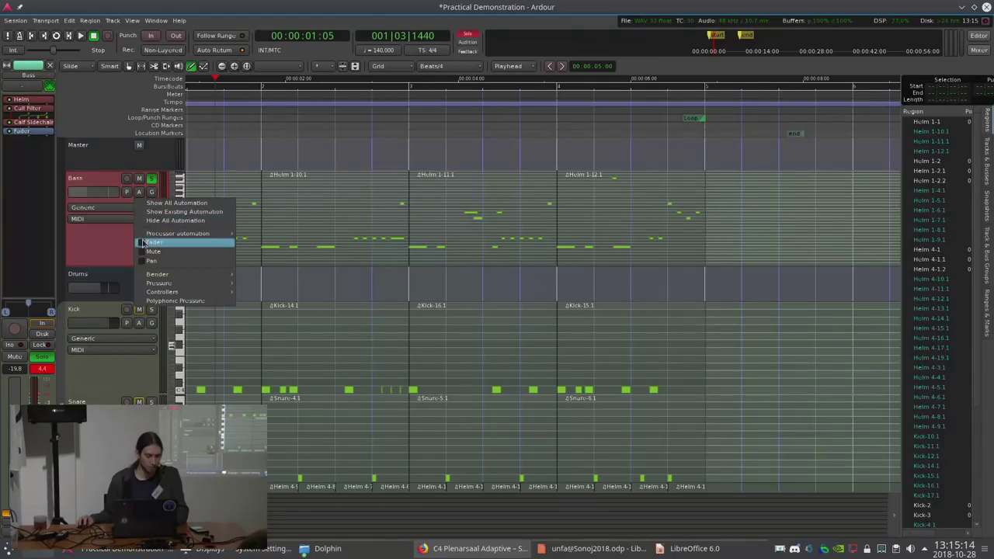
{"action": "left_click", "coordinate": [155, 243]}
{"action": "left_click", "coordinate": [161, 286]}
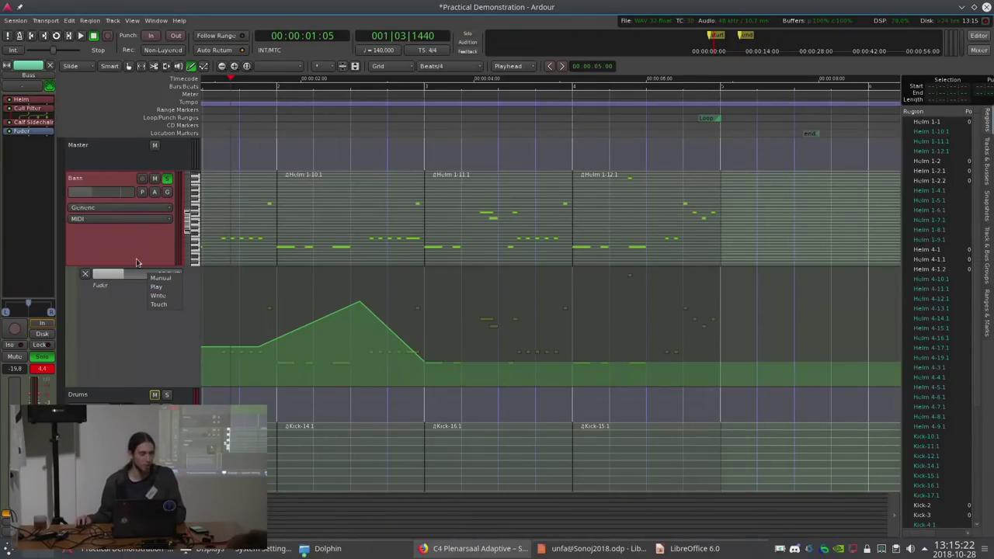
{"action": "left_click", "coordinate": [138, 268]}
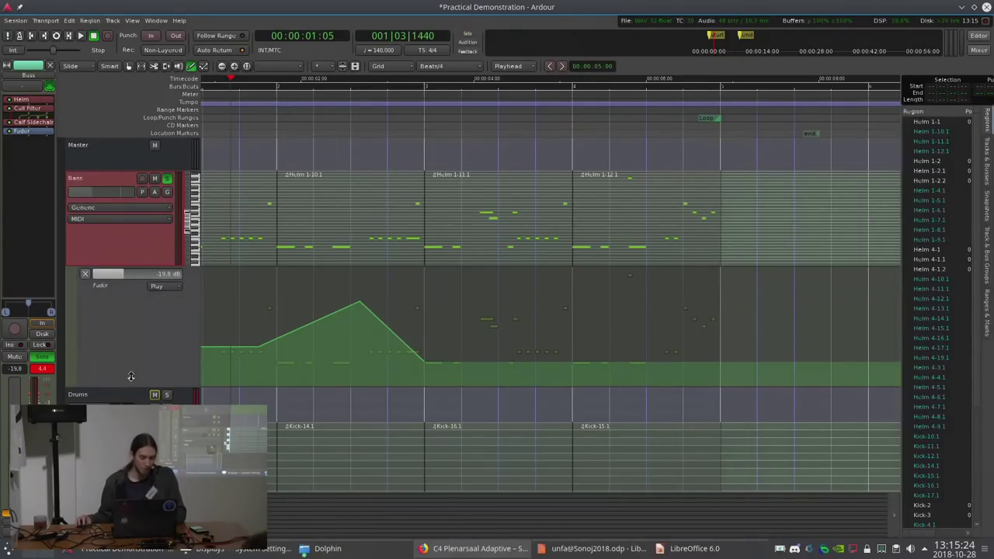
{"action": "left_click_drag", "start_coordinate": [130, 376], "coordinate": [127, 318]}
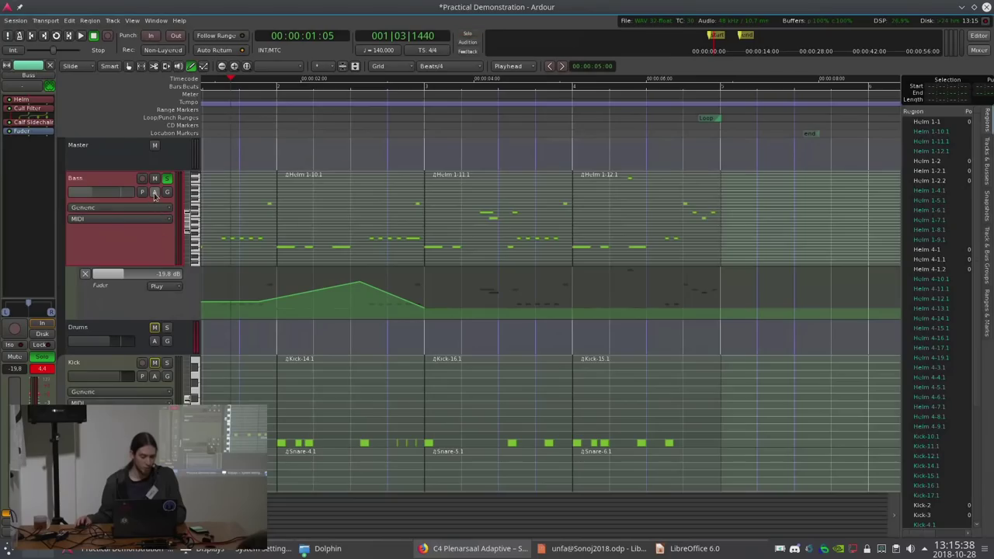
{"action": "left_click", "coordinate": [154, 194]}
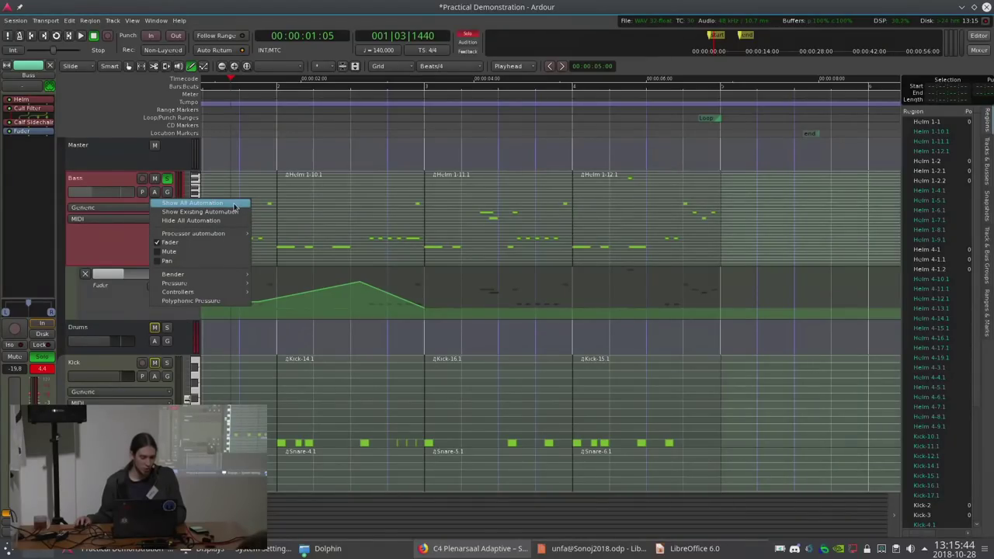
Show every Bass automation lane and scroll down to the Helm plugin parameters
{"action": "left_click", "coordinate": [234, 206]}
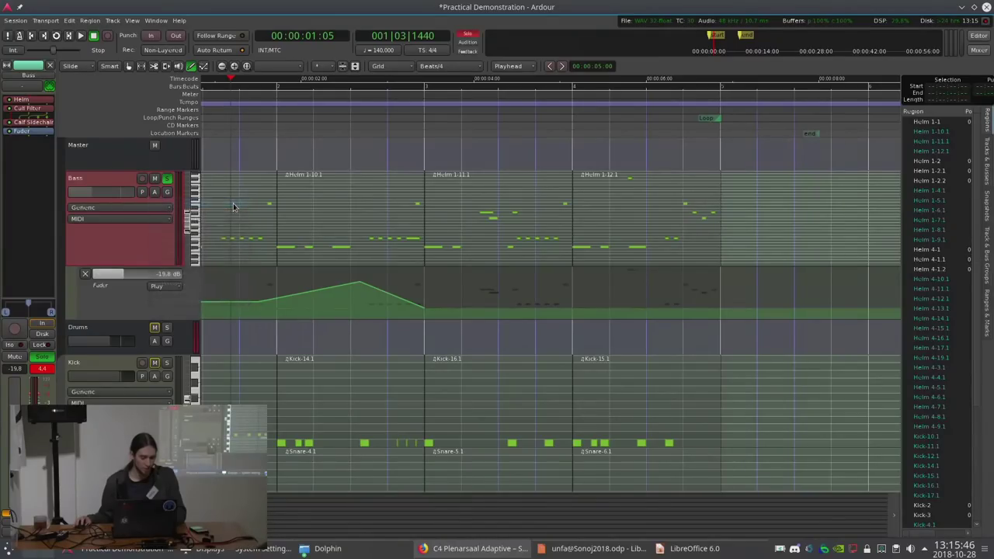
{"action": "scroll", "coordinate": [251, 292], "scroll_direction": "down", "scroll_amount": 5}
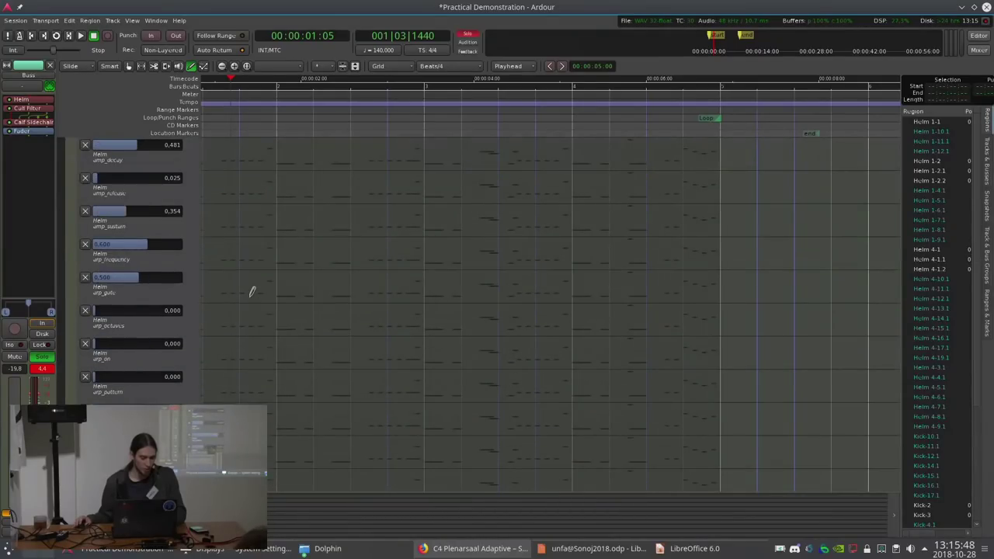
{"action": "scroll", "coordinate": [251, 289], "scroll_direction": "down", "scroll_amount": 10}
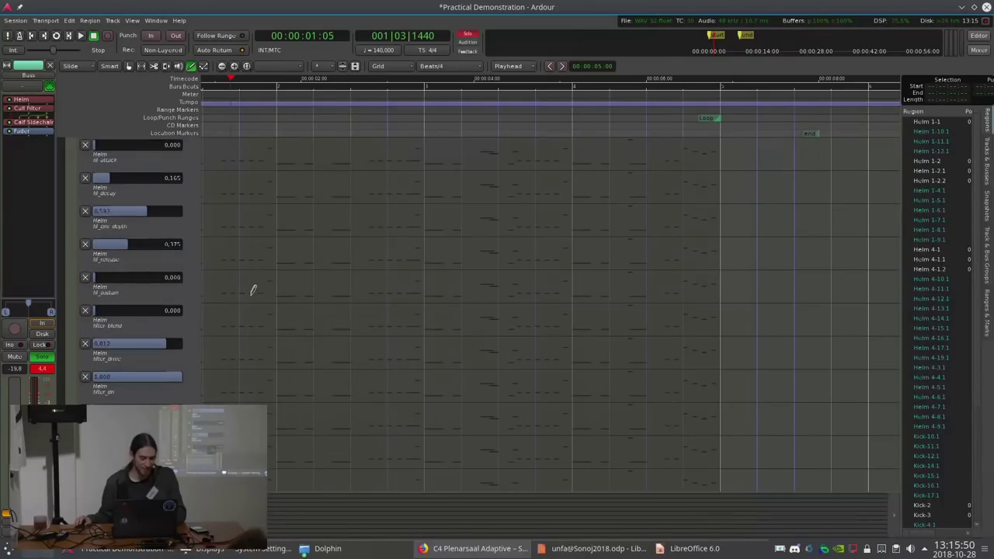
{"action": "scroll", "coordinate": [253, 291], "scroll_direction": "down", "scroll_amount": 10}
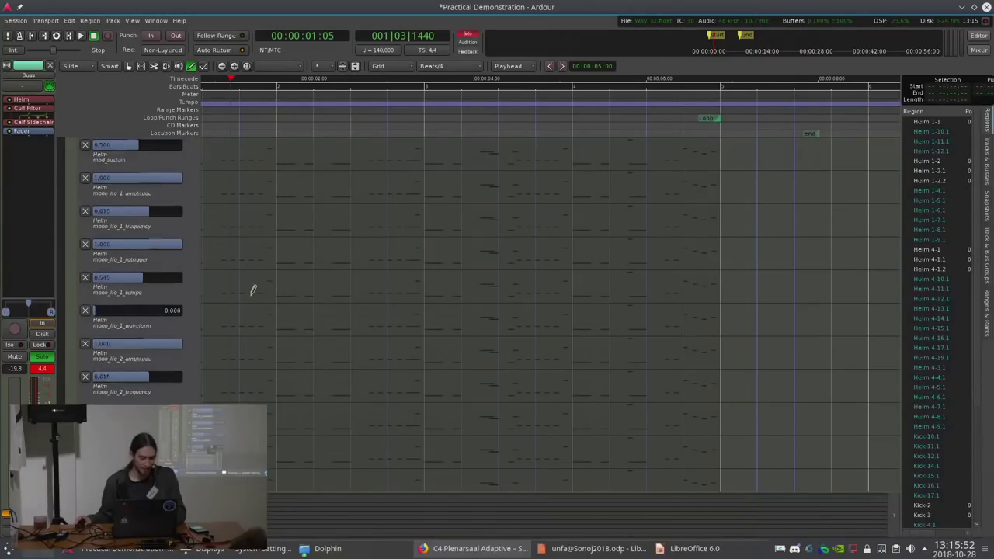
{"action": "scroll", "coordinate": [256, 293], "scroll_direction": "down", "scroll_amount": 10}
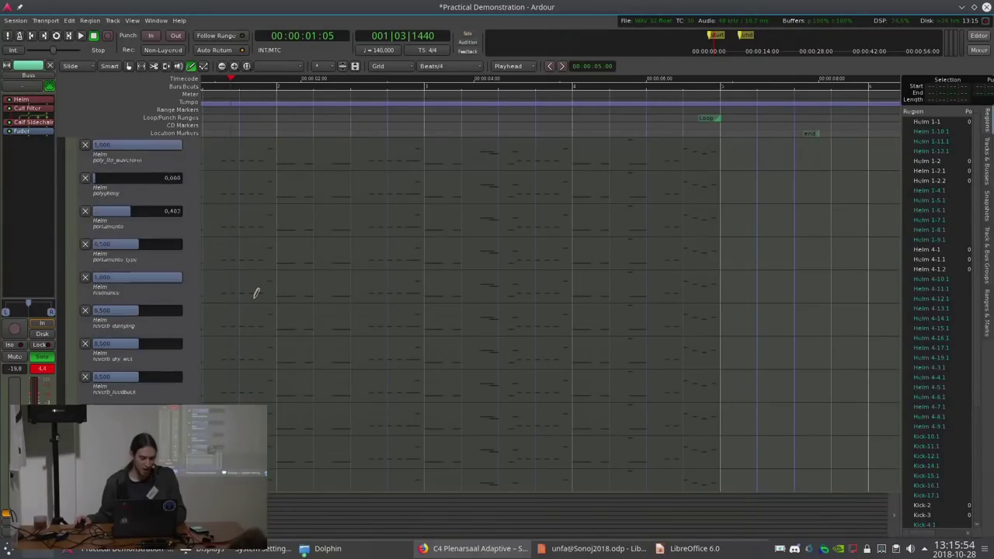
{"action": "scroll", "coordinate": [256, 293], "scroll_direction": "down", "scroll_amount": 10}
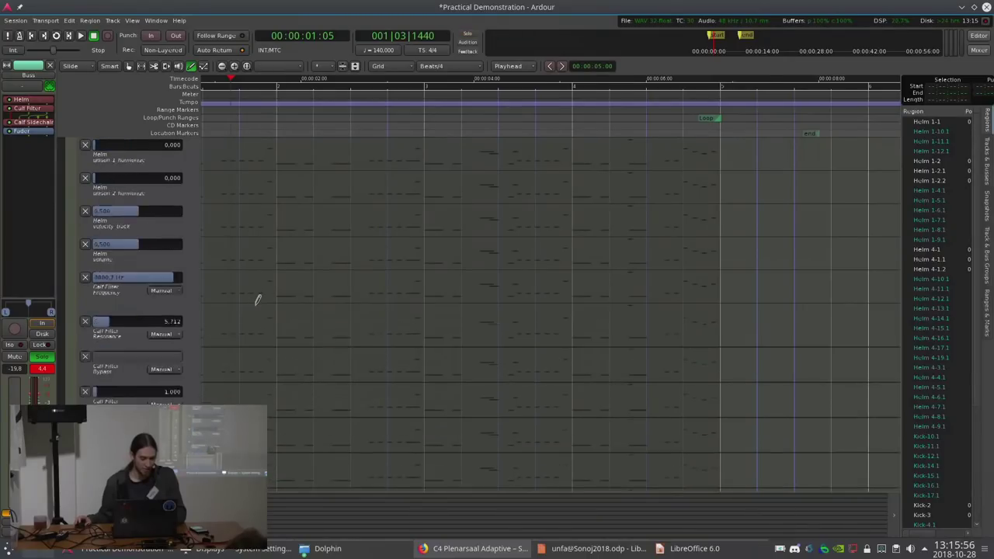
{"action": "scroll", "coordinate": [257, 303], "scroll_direction": "up", "scroll_amount": 5}
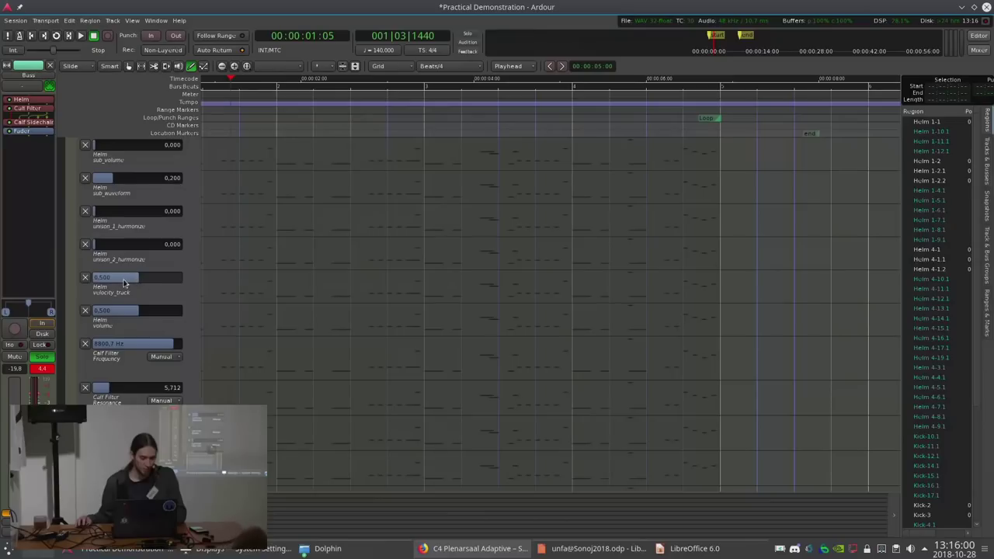
Enlarge the unison_1_harmonize lane, set it to Play, and scroll back up to Bass
{"action": "left_click_drag", "start_coordinate": [140, 231], "coordinate": [139, 257]}
{"action": "left_click", "coordinate": [167, 223]}
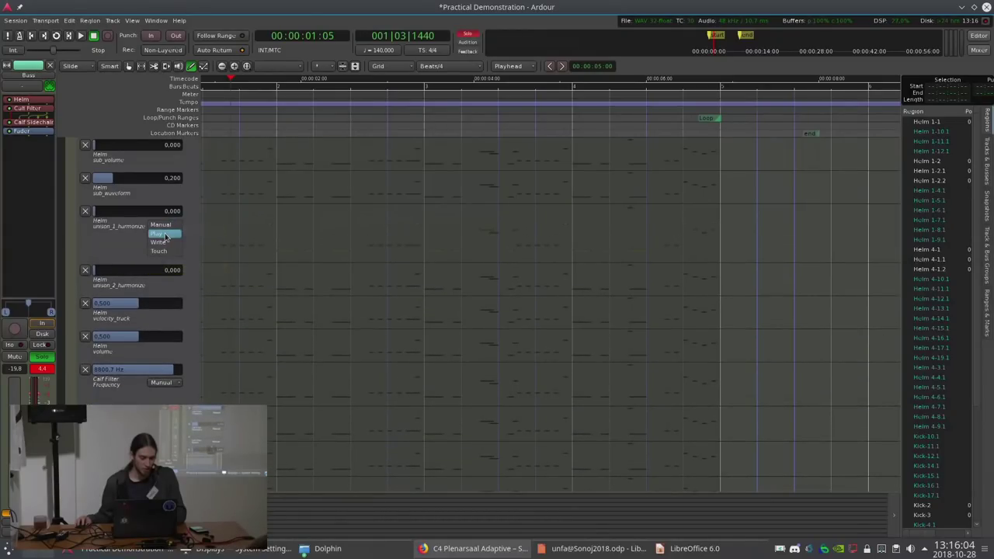
{"action": "left_click", "coordinate": [168, 236]}
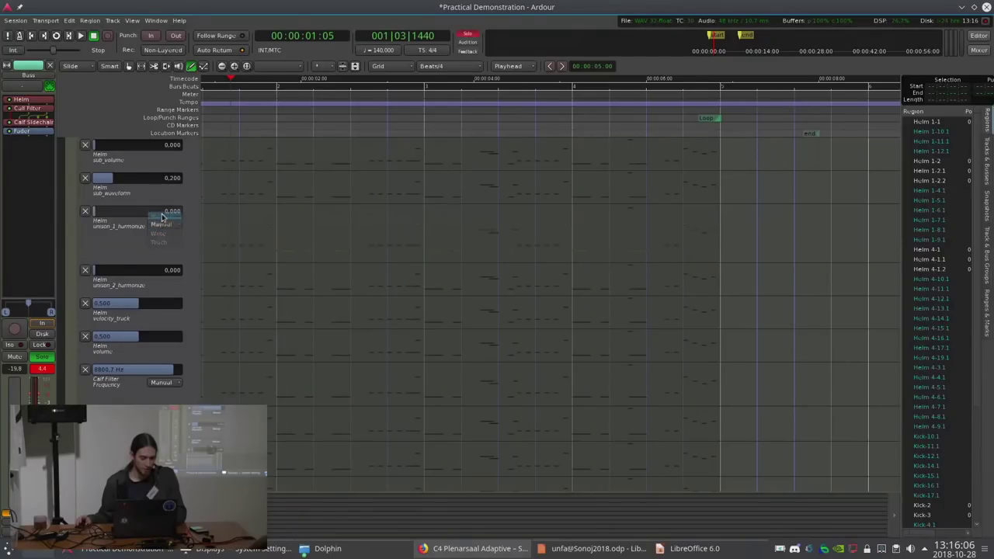
{"action": "scroll", "coordinate": [221, 264], "scroll_direction": "down", "scroll_amount": 10}
{"action": "scroll", "coordinate": [220, 271], "scroll_direction": "up", "scroll_amount": 15}
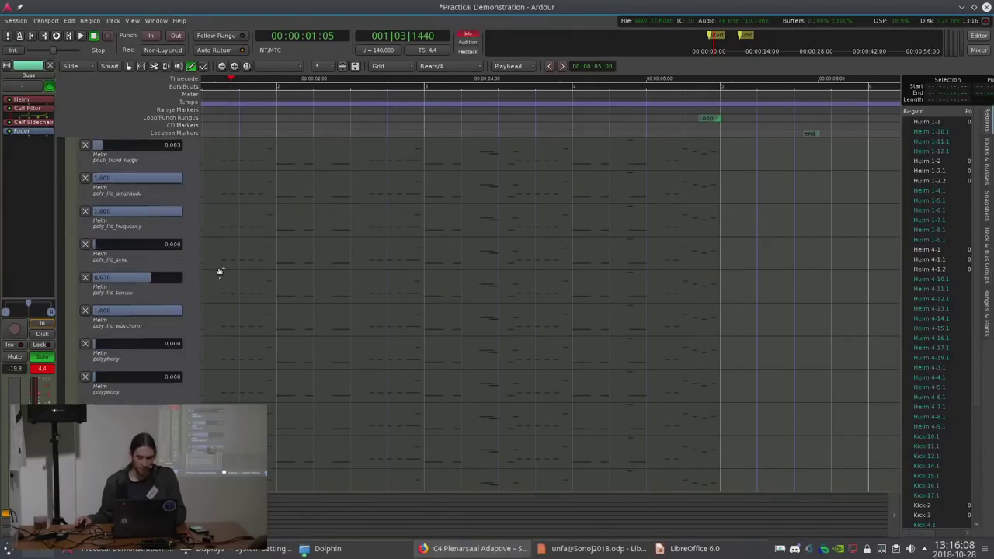
{"action": "scroll", "coordinate": [221, 271], "scroll_direction": "up", "scroll_amount": 10}
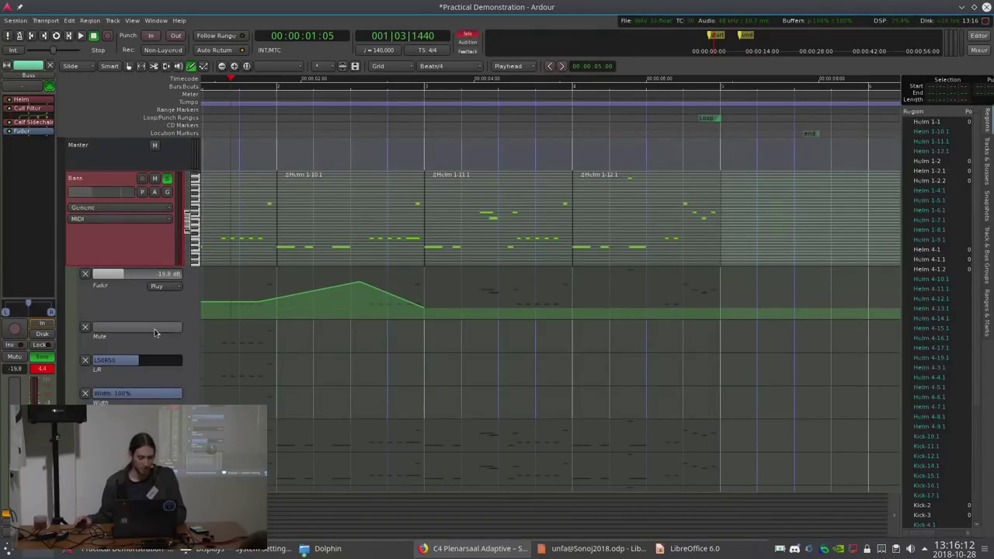
Hide all Bass automation, show only existing lanes, and make the Fader lane slightly taller
{"action": "left_click", "coordinate": [155, 192]}
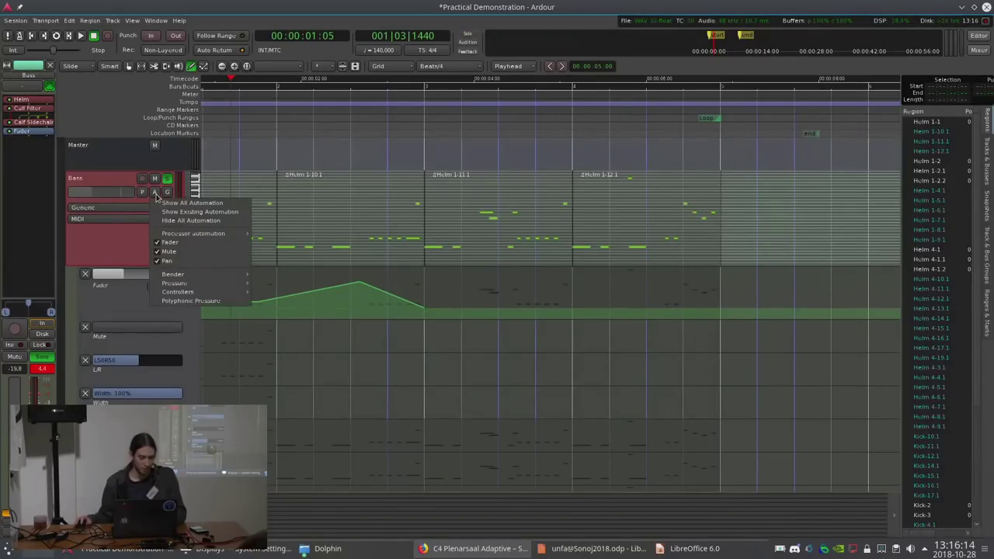
{"action": "left_click", "coordinate": [177, 223]}
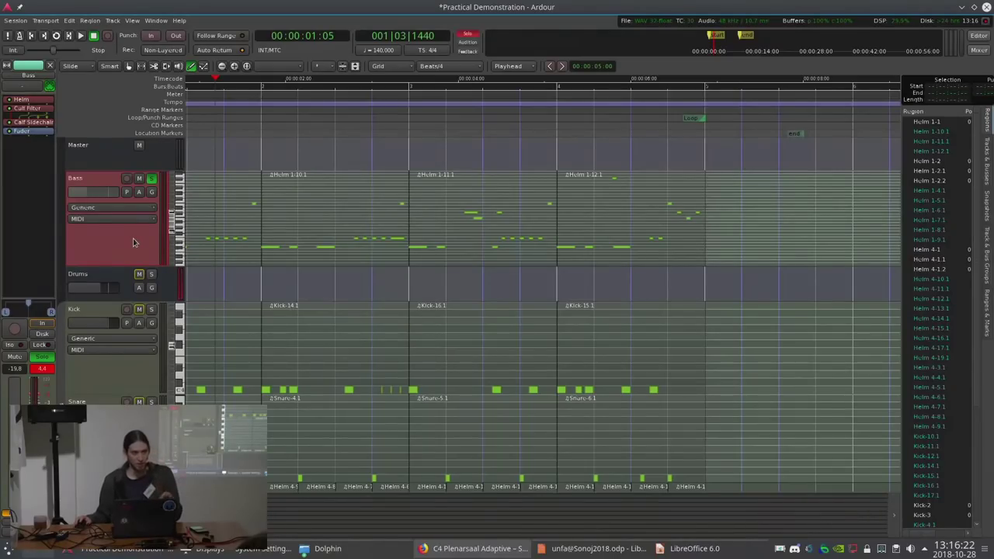
{"action": "left_click", "coordinate": [140, 193]}
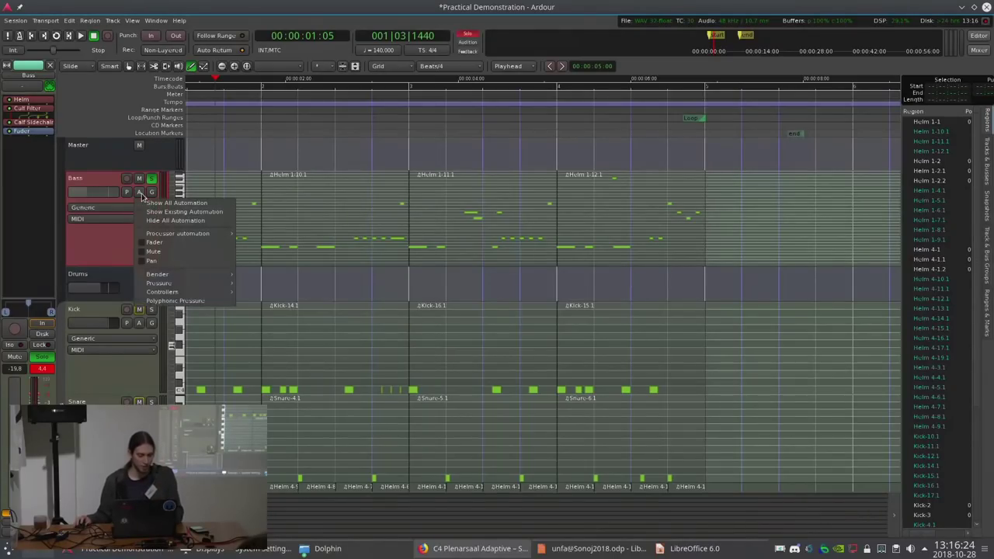
{"action": "left_click", "coordinate": [184, 213]}
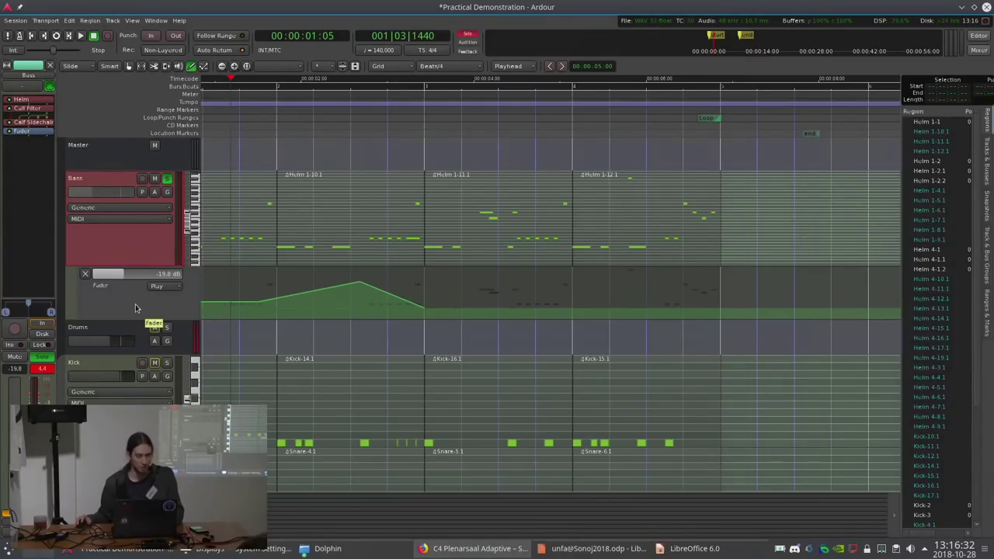
{"action": "mouse_move", "coordinate": [129, 313]}
{"action": "left_mouse_down"}
{"action": "mouse_move", "coordinate": [129, 326]}
{"action": "mouse_move", "coordinate": [129, 317]}
{"action": "left_mouse_up"}
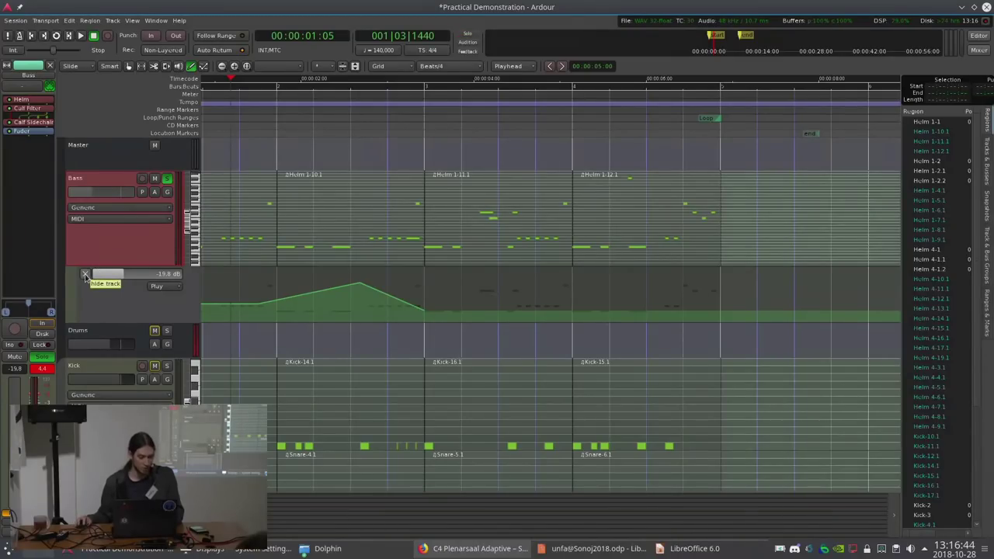
Clear the Bass Fader automation curve and hide its lane
{"action": "right_click", "coordinate": [121, 298]}
{"action": "left_click", "coordinate": [136, 314]}
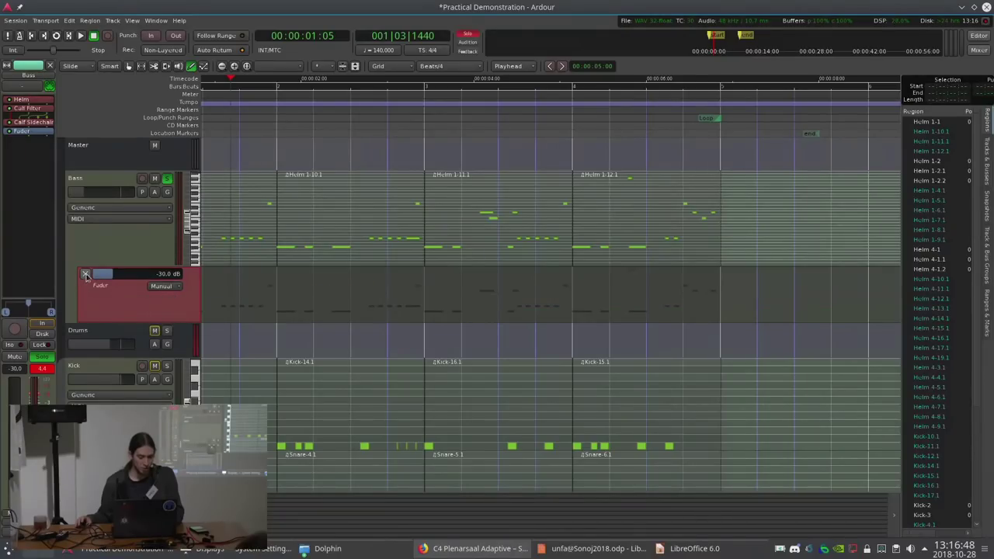
{"action": "left_click", "coordinate": [86, 275]}
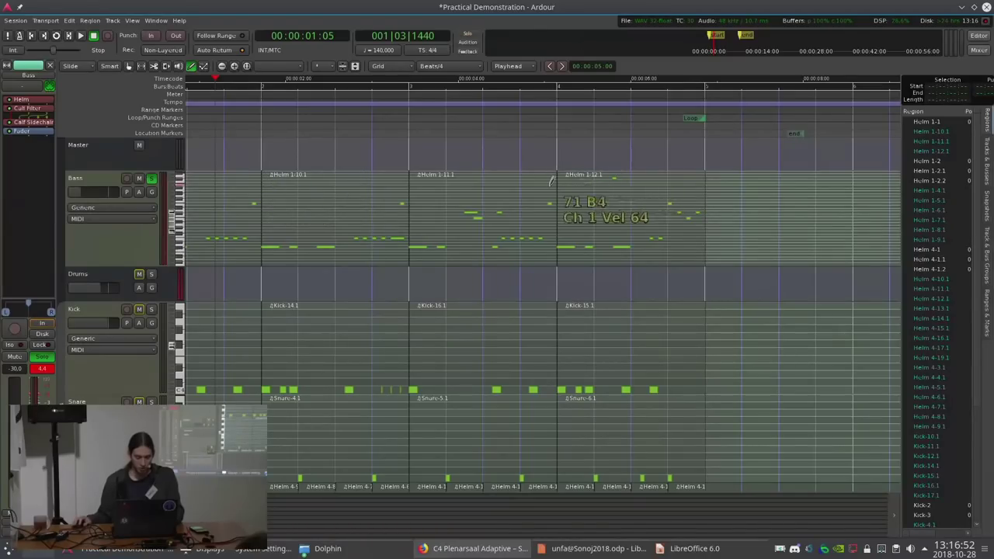
Switch to Grab mode, select the Bass regions in the loop, and start loop playback
{"action": "key", "text": "g"}
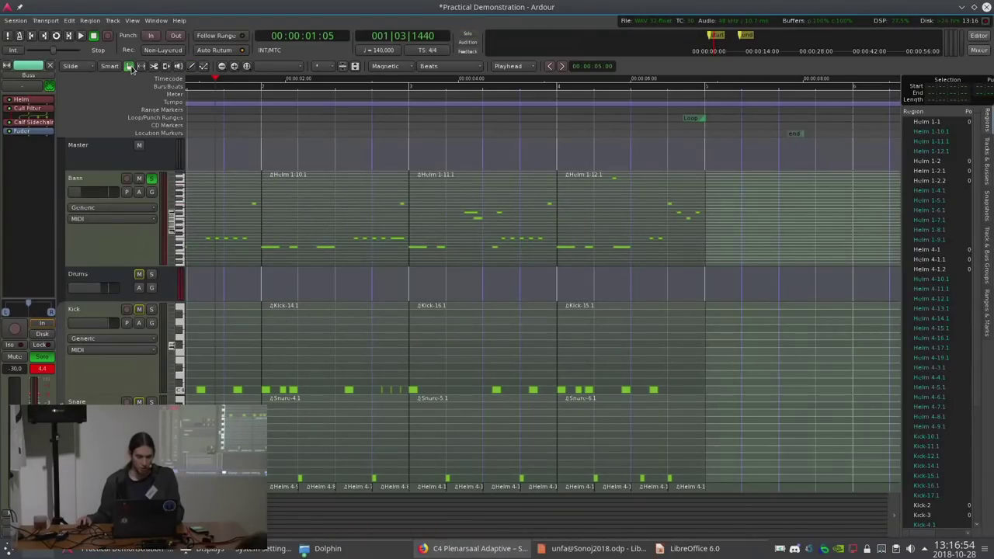
{"action": "left_click_drag", "start_coordinate": [726, 198], "coordinate": [116, 226]}
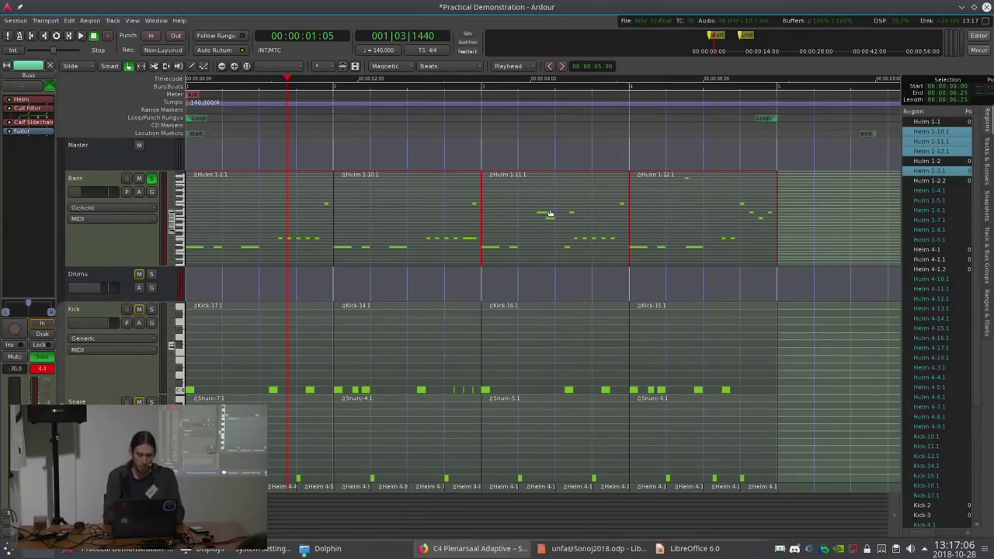
{"action": "key", "text": "l"}
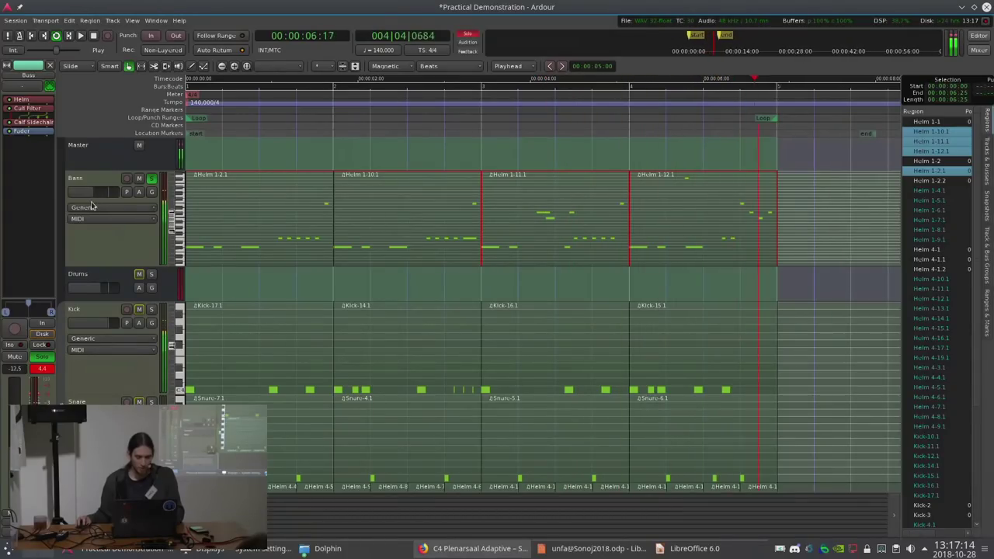
Restart loop playback, reposition the Calf Filter window, and lower the cutoff to about 773 Hz
{"action": "key", "text": "space"}
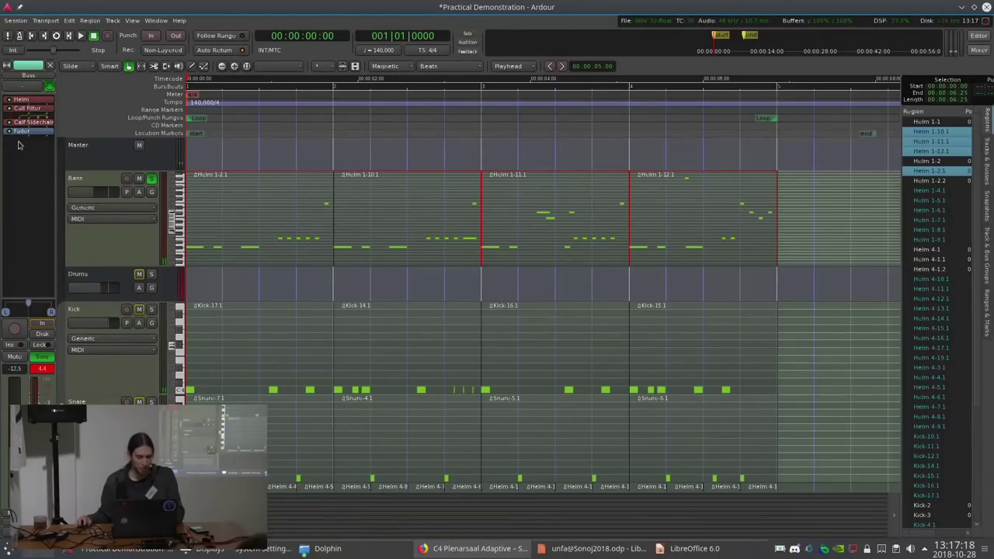
{"action": "left_click_drag", "start_coordinate": [19, 131], "coordinate": [11, 129]}
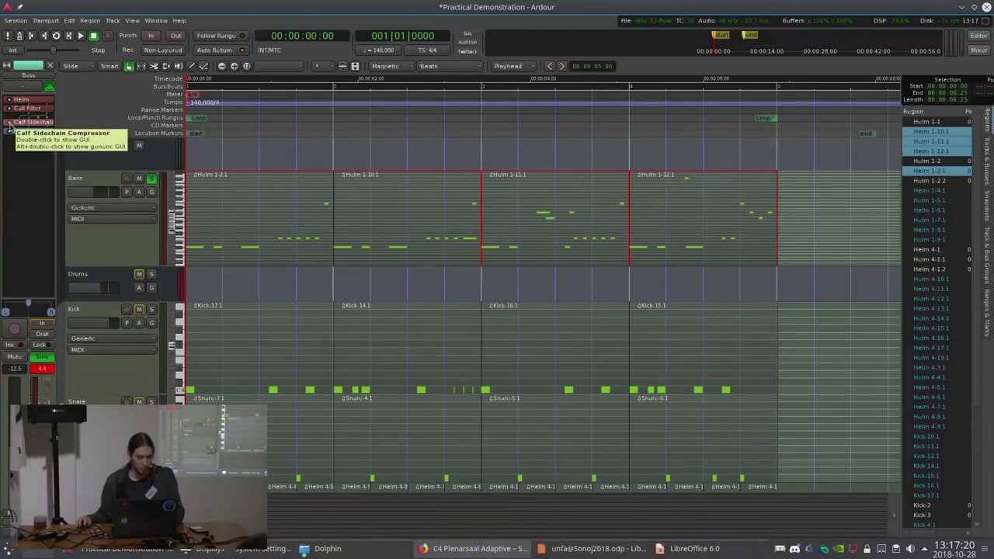
{"action": "key", "text": "l"}
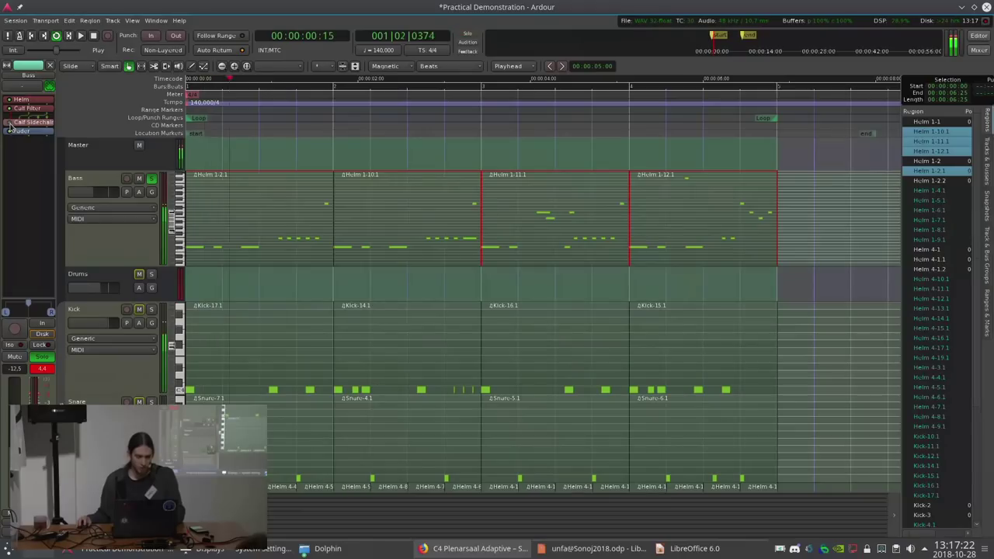
{"action": "left_click_drag", "start_coordinate": [10, 128], "coordinate": [12, 126]}
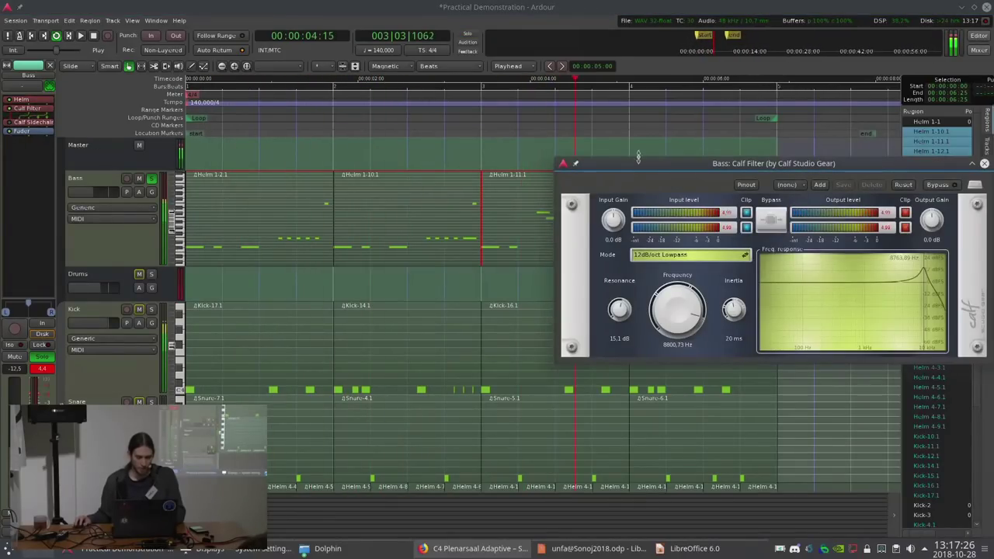
{"action": "left_click_drag", "start_coordinate": [637, 160], "coordinate": [440, 172]}
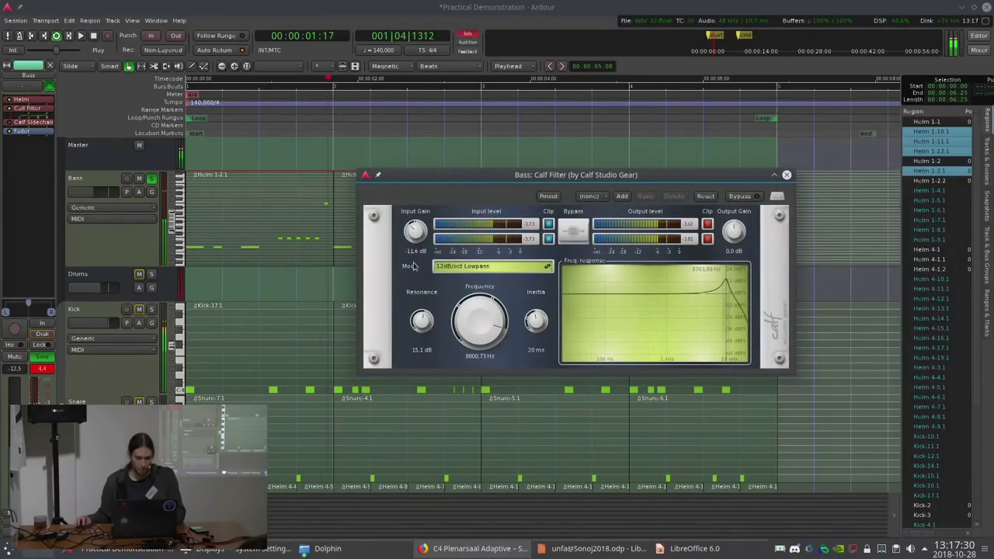
{"action": "left_click", "coordinate": [83, 199]}
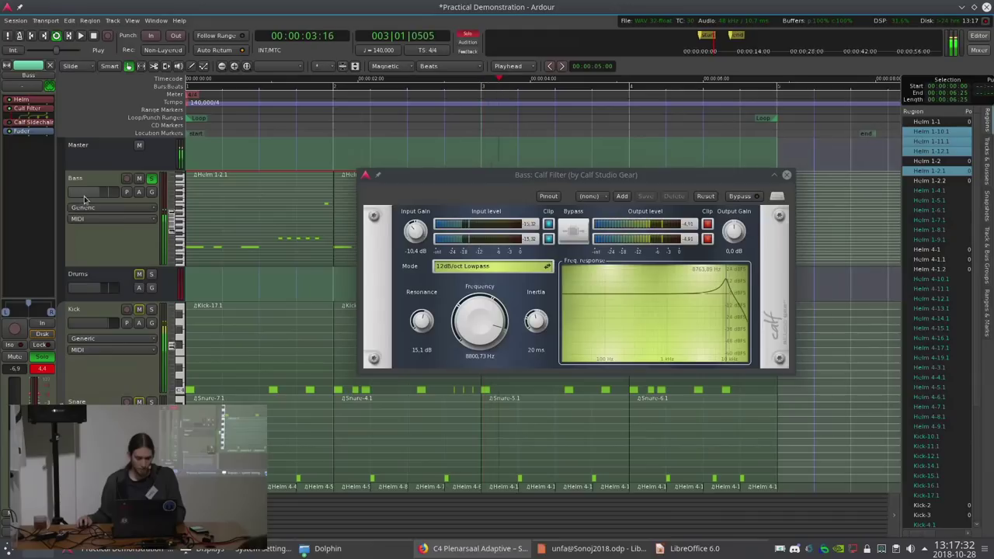
{"action": "left_click_drag", "start_coordinate": [414, 175], "coordinate": [379, 164]}
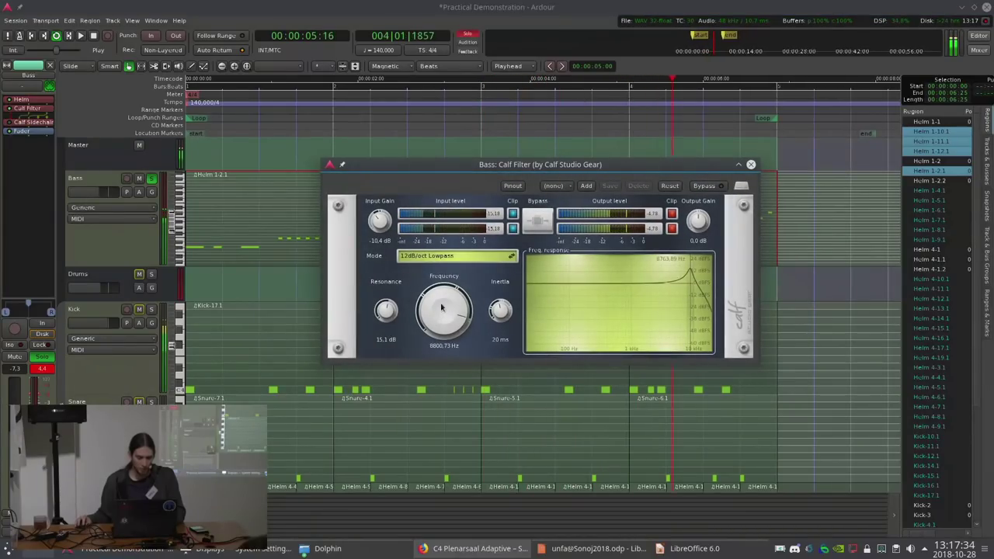
{"action": "left_click_drag", "start_coordinate": [441, 308], "coordinate": [420, 344]}
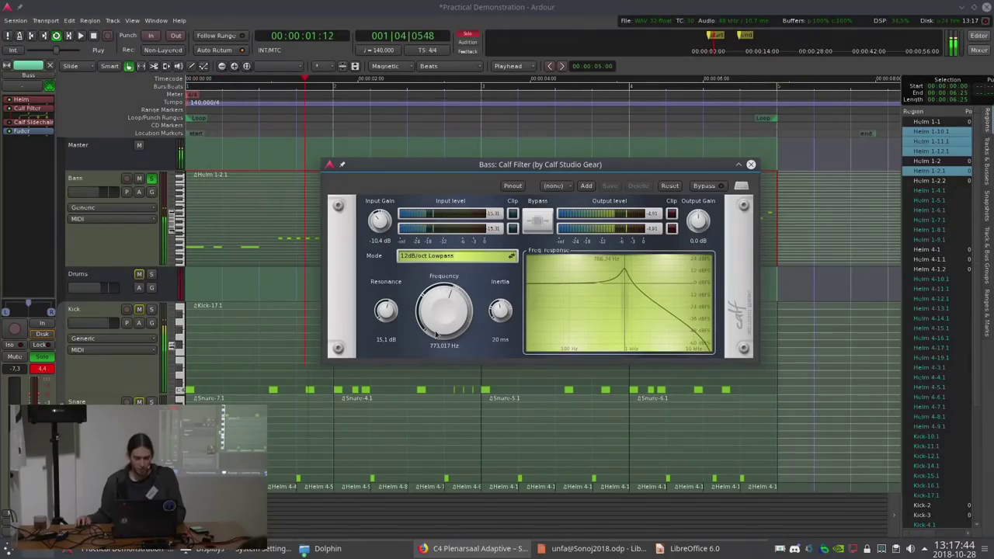
Add a Calf Filter Frequency automation lane to Bass and lower the cutoff further
{"action": "left_click", "coordinate": [138, 192]}
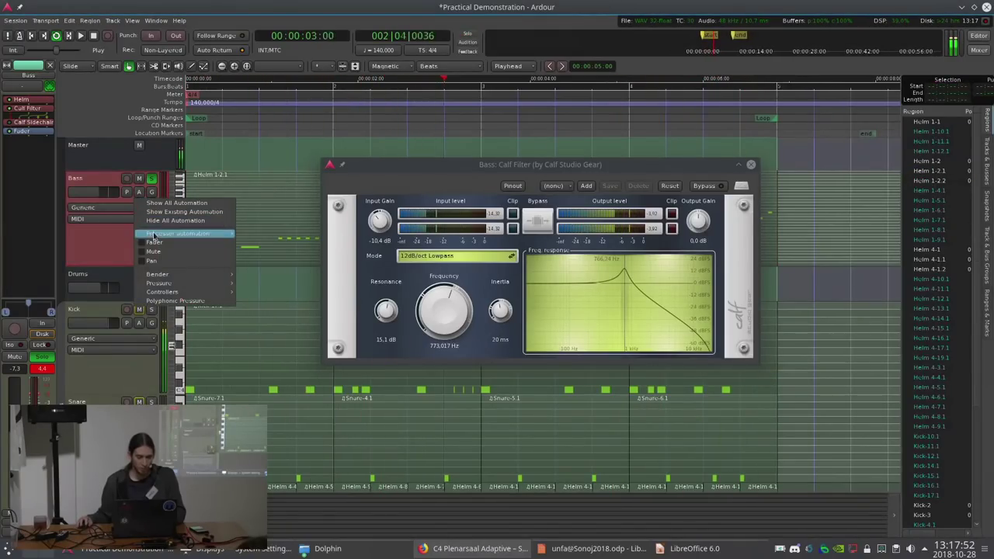
{"action": "mouse_move", "coordinate": [182, 237]}
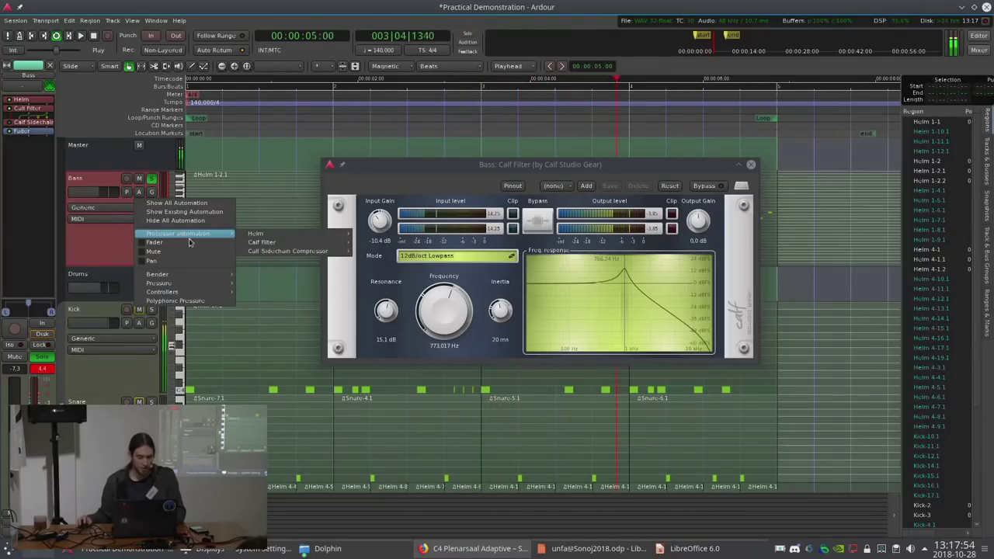
{"action": "mouse_move", "coordinate": [267, 234]}
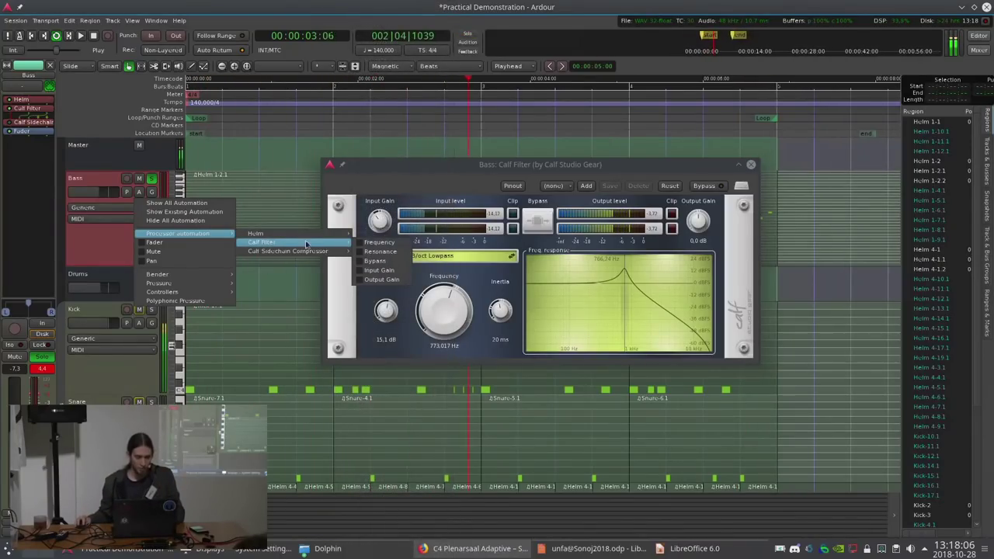
{"action": "left_click", "coordinate": [380, 243]}
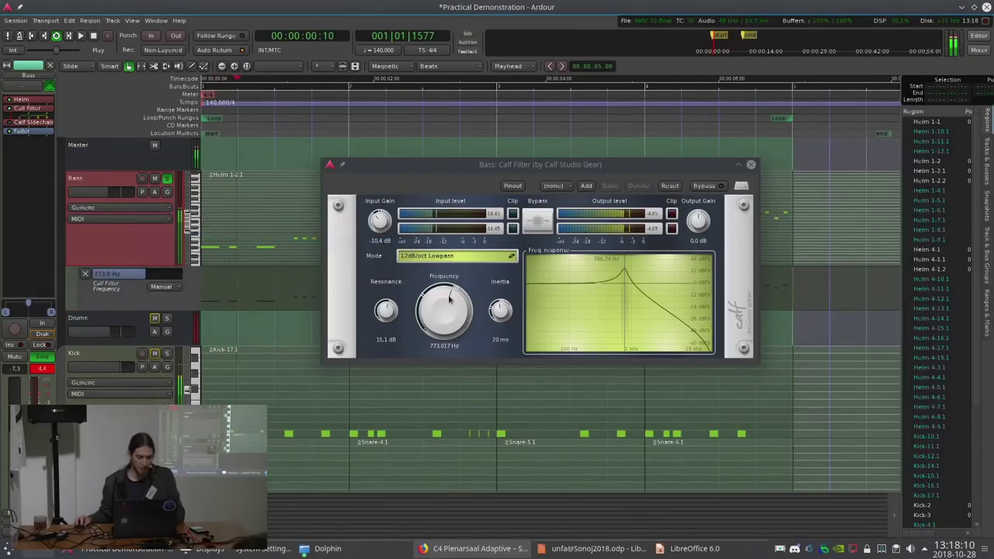
{"action": "left_click_drag", "start_coordinate": [450, 301], "coordinate": [387, 303]}
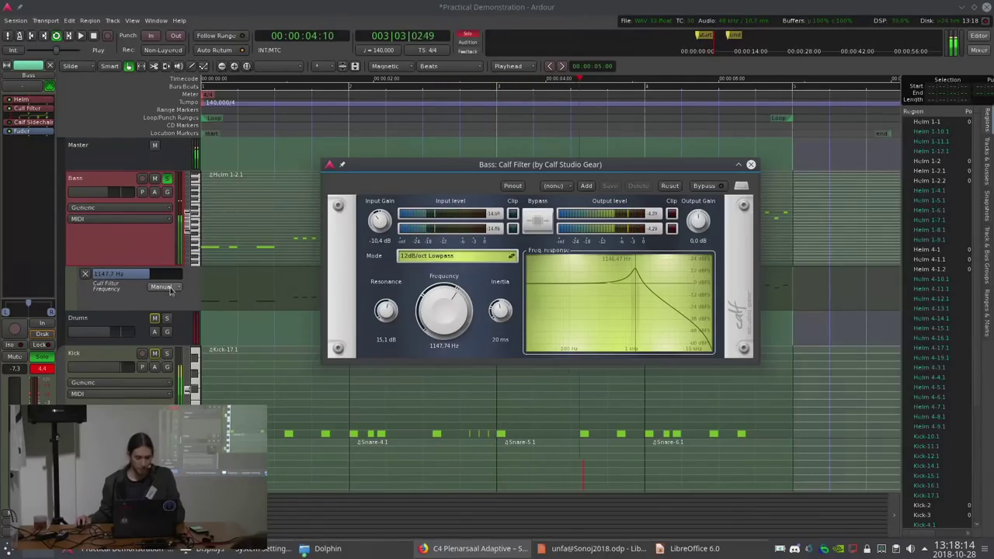
Record a Touch-mode pass on the filter frequency, then switch the lane back to Play
{"action": "left_click", "coordinate": [171, 287]}
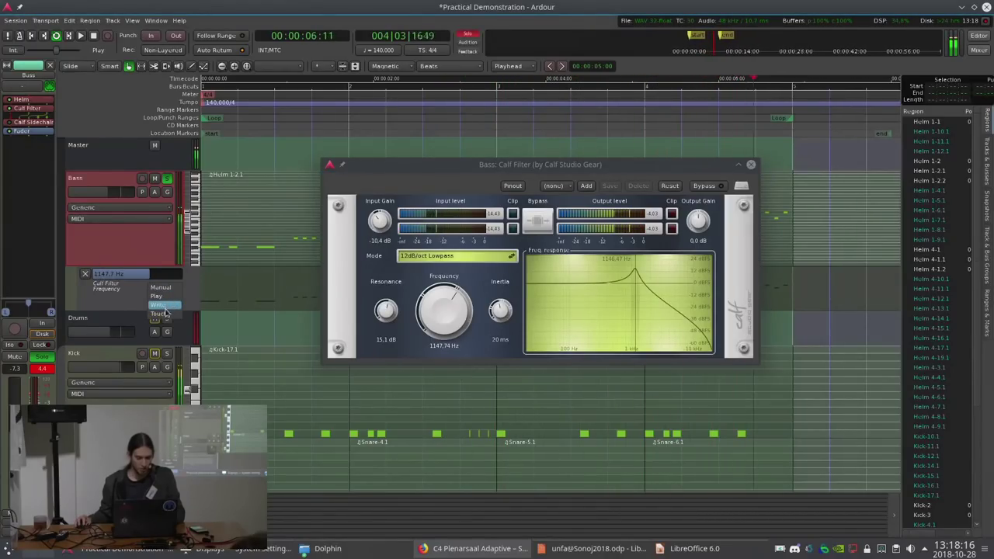
{"action": "left_click", "coordinate": [160, 313]}
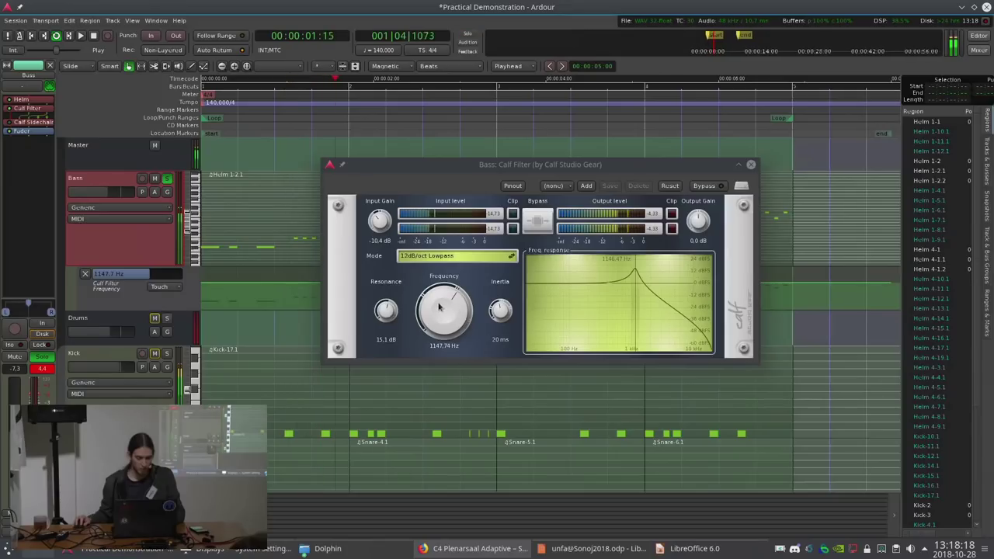
{"action": "mouse_move", "coordinate": [439, 307]}
{"action": "left_mouse_down"}
{"action": "mouse_move", "coordinate": [432, 361]}
{"action": "mouse_move", "coordinate": [420, 310]}
{"action": "left_mouse_up"}
{"action": "left_click_drag", "start_coordinate": [427, 164], "coordinate": [427, 224]}
{"action": "left_click", "coordinate": [159, 286]}
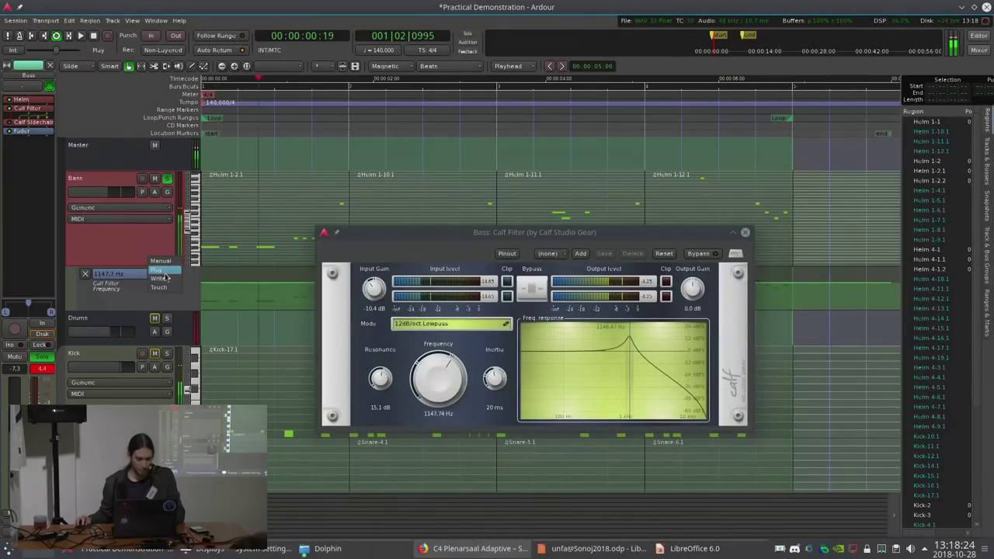
{"action": "left_click", "coordinate": [160, 269]}
{"action": "left_click_drag", "start_coordinate": [663, 230], "coordinate": [778, 318]}
Stop playback, move the filter window off the lane, and enable Draw mode with Beats/4 grid
{"action": "key", "text": "space"}
{"action": "left_click_drag", "start_coordinate": [140, 311], "coordinate": [167, 370]}
{"action": "left_click_drag", "start_coordinate": [492, 331], "coordinate": [485, 426]}
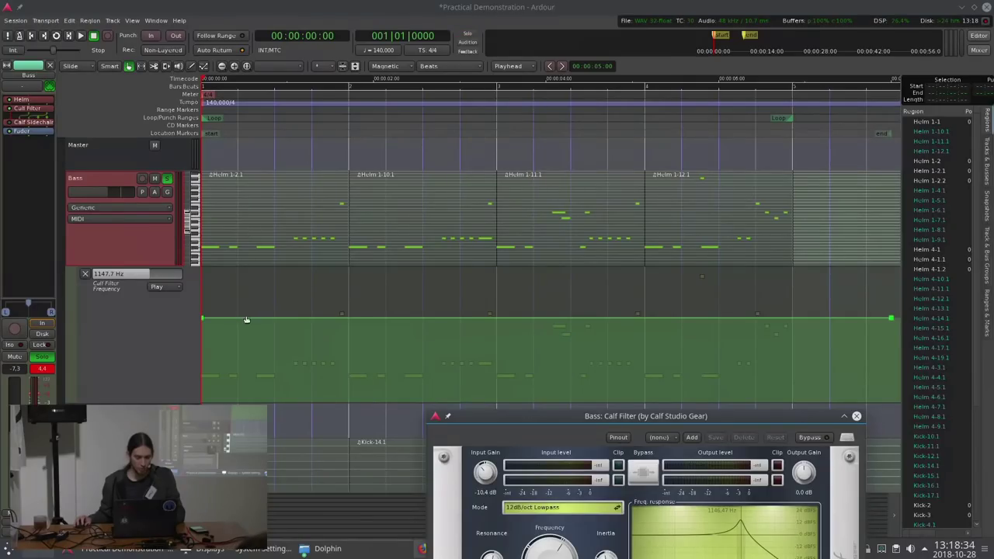
{"action": "left_click", "coordinate": [191, 67]}
Draw a dip at bar 2, peak at bar 3, dip at bar 4, ending at bar 5
{"action": "left_click_drag", "start_coordinate": [356, 311], "coordinate": [372, 350]}
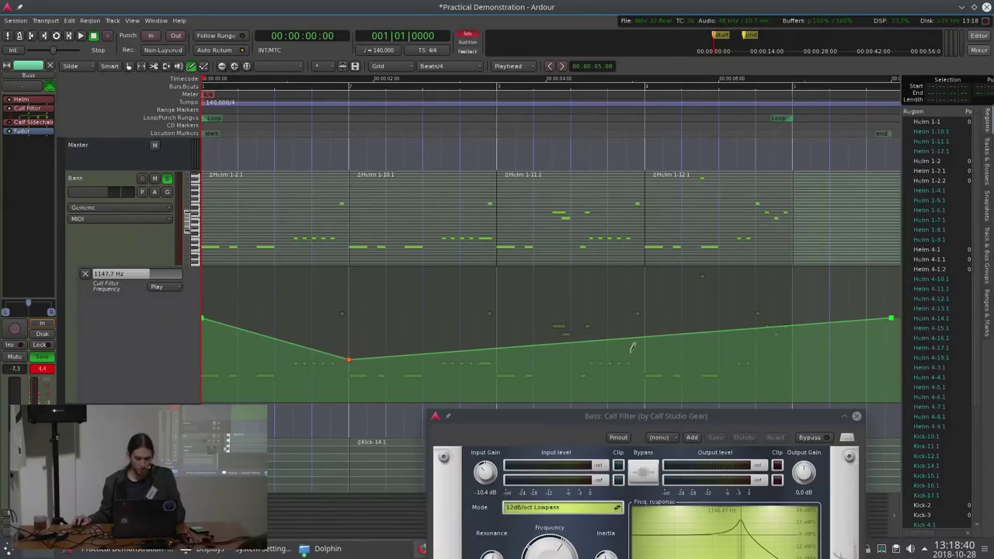
{"action": "left_click_drag", "start_coordinate": [891, 318], "coordinate": [792, 288]}
{"action": "left_click", "coordinate": [571, 319]}
{"action": "left_click_drag", "start_coordinate": [577, 325], "coordinate": [497, 277]}
{"action": "left_click_drag", "start_coordinate": [636, 282], "coordinate": [644, 370]}
Play back the drawn filter sweep to audition it, then stop
{"action": "key", "text": "space"}
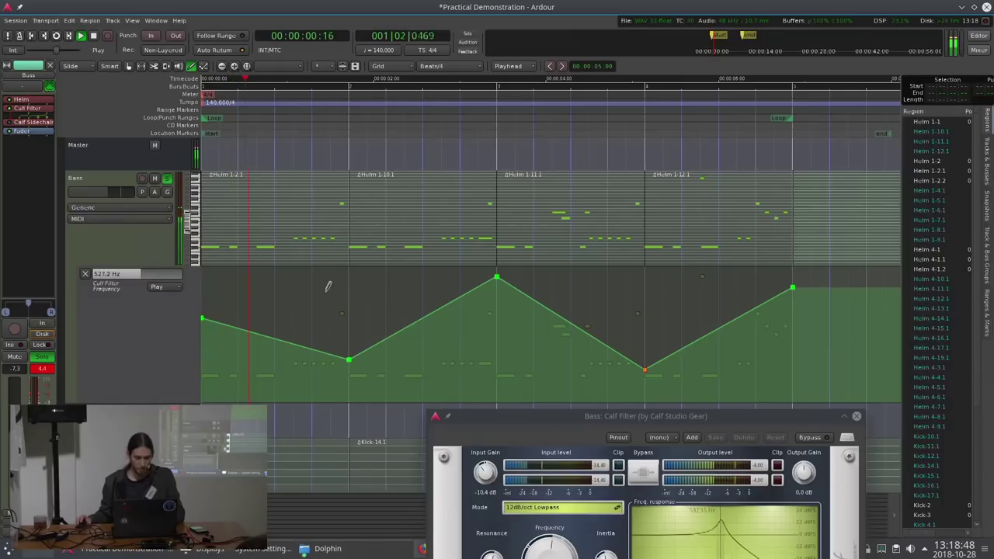
{"action": "left_click_drag", "start_coordinate": [564, 422], "coordinate": [572, 342]}
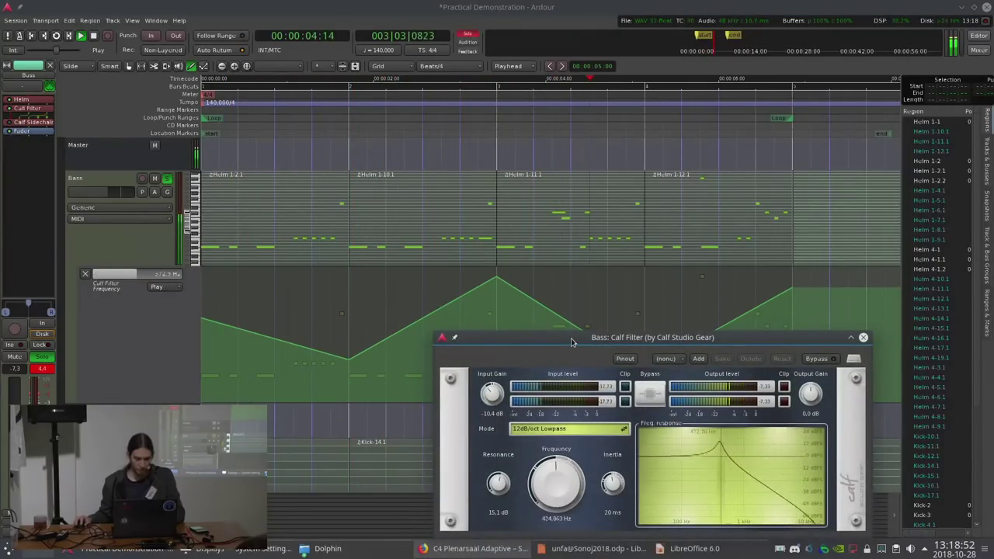
{"action": "left_click_drag", "start_coordinate": [572, 341], "coordinate": [574, 381]}
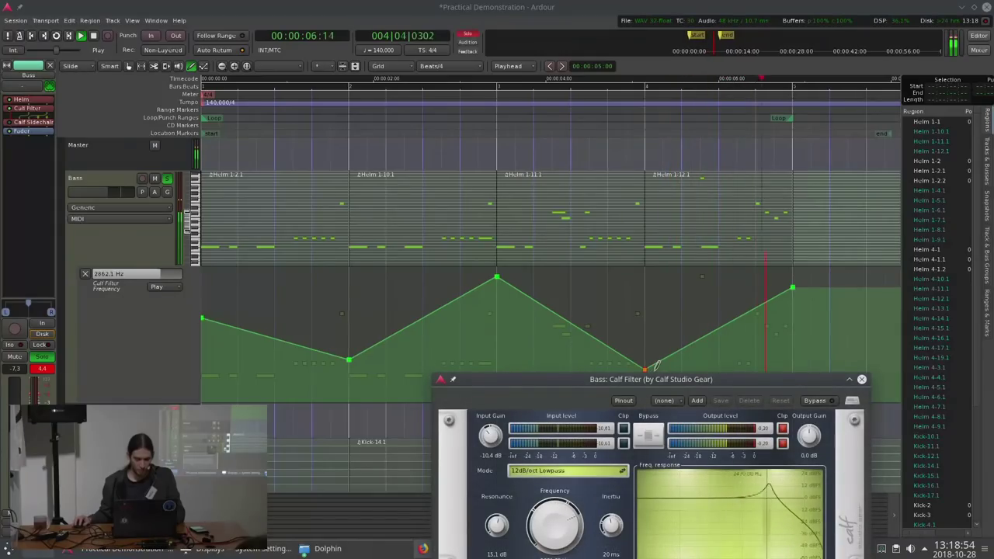
{"action": "key", "text": "space"}
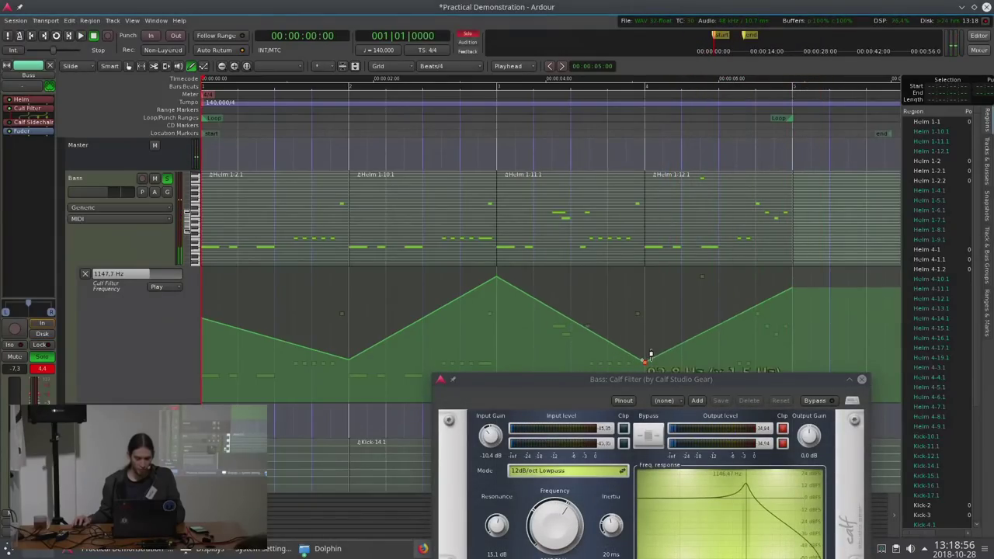
Refine the bar 4 point, raise the start point, set the bar 2 dip to 33.8 Hz, and play
{"action": "left_click_drag", "start_coordinate": [651, 363], "coordinate": [624, 489]}
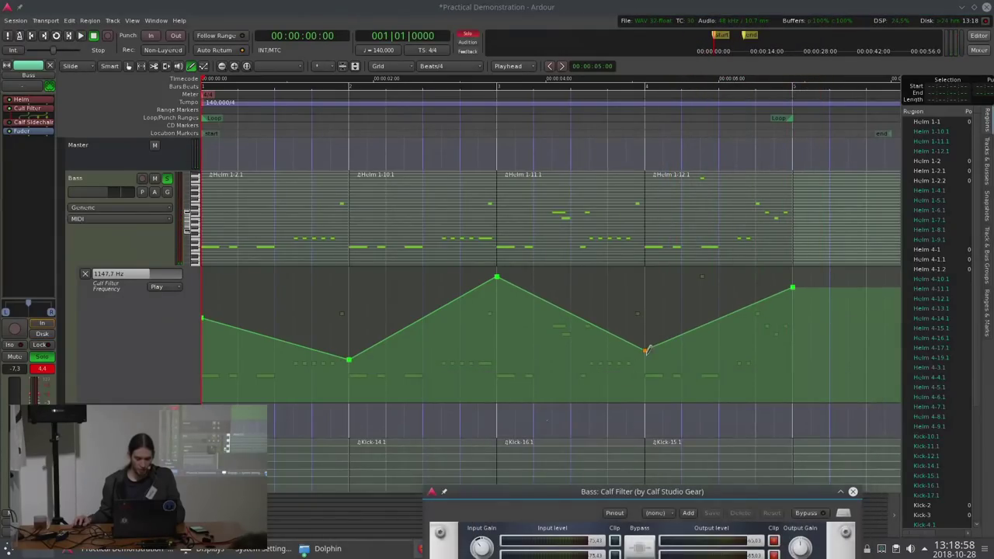
{"action": "mouse_move", "coordinate": [654, 347]}
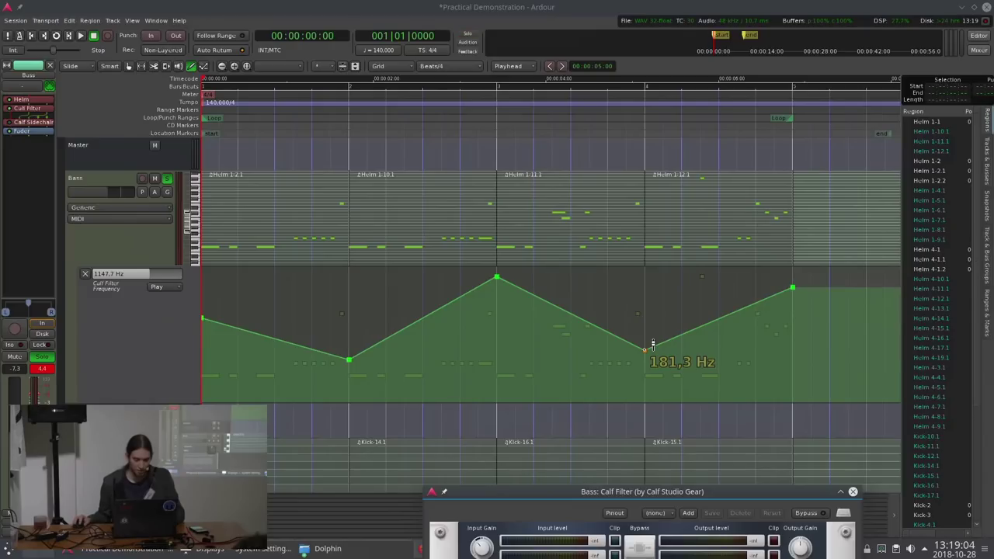
{"action": "left_click_drag", "start_coordinate": [652, 345], "coordinate": [649, 340]}
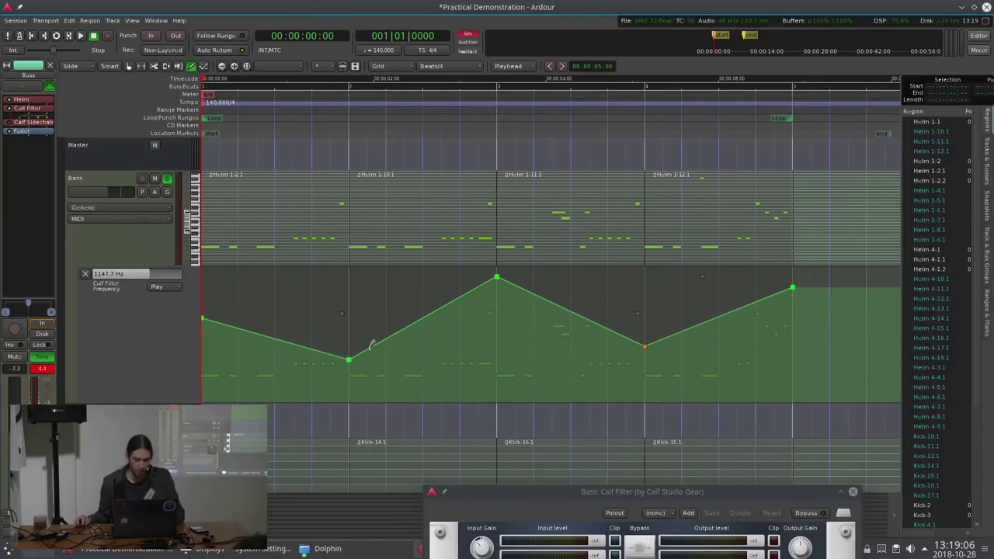
{"action": "left_click_drag", "start_coordinate": [348, 358], "coordinate": [348, 358]}
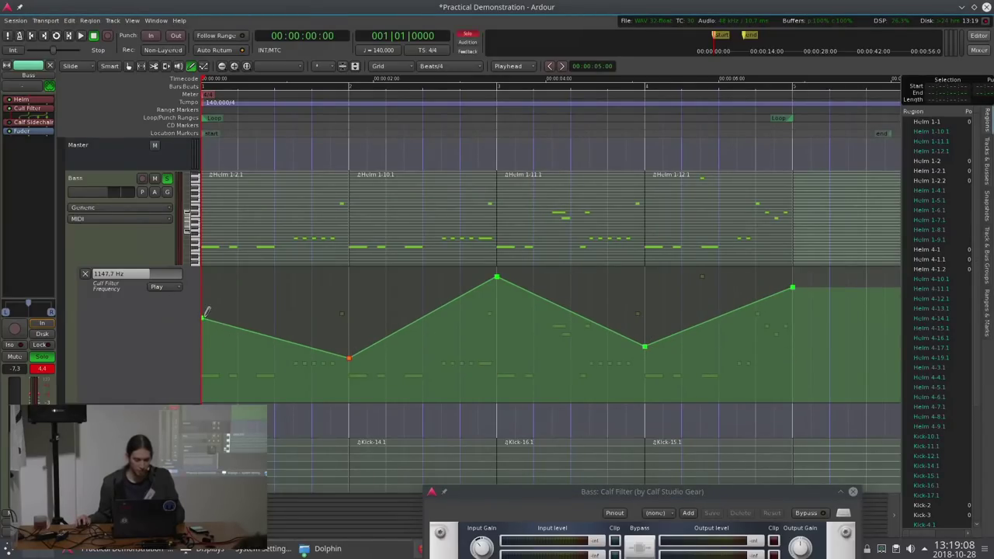
{"action": "left_click_drag", "start_coordinate": [205, 313], "coordinate": [202, 281]}
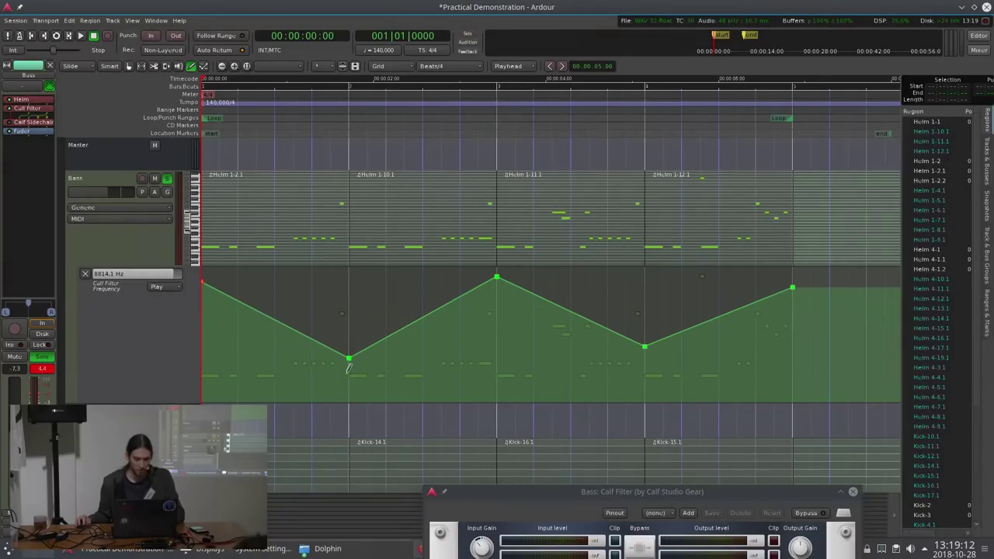
{"action": "mouse_move", "coordinate": [349, 360]}
{"action": "left_mouse_down"}
{"action": "mouse_move", "coordinate": [351, 390]}
{"action": "mouse_move", "coordinate": [358, 273]}
{"action": "mouse_move", "coordinate": [358, 380]}
{"action": "mouse_move", "coordinate": [351, 351]}
{"action": "left_mouse_up"}
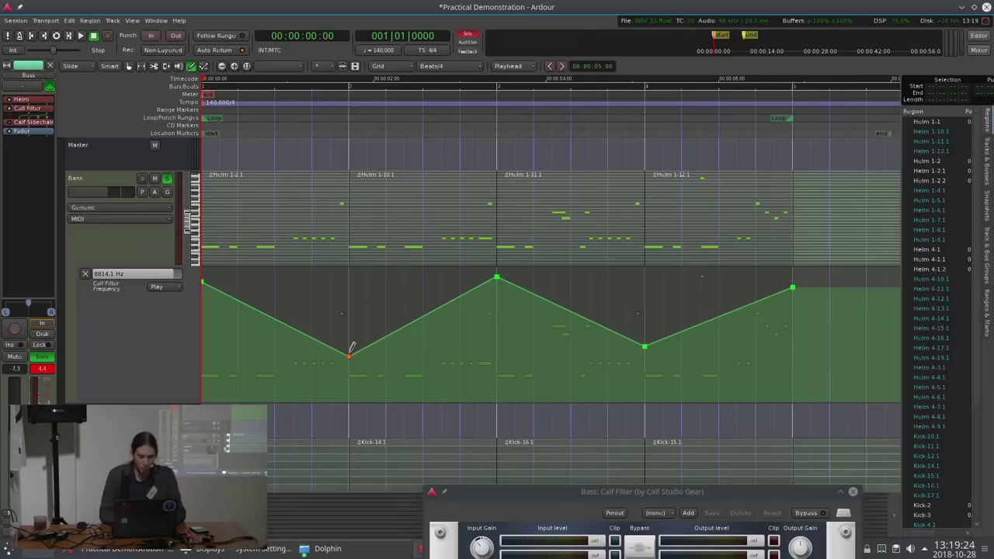
{"action": "key", "text": "space"}
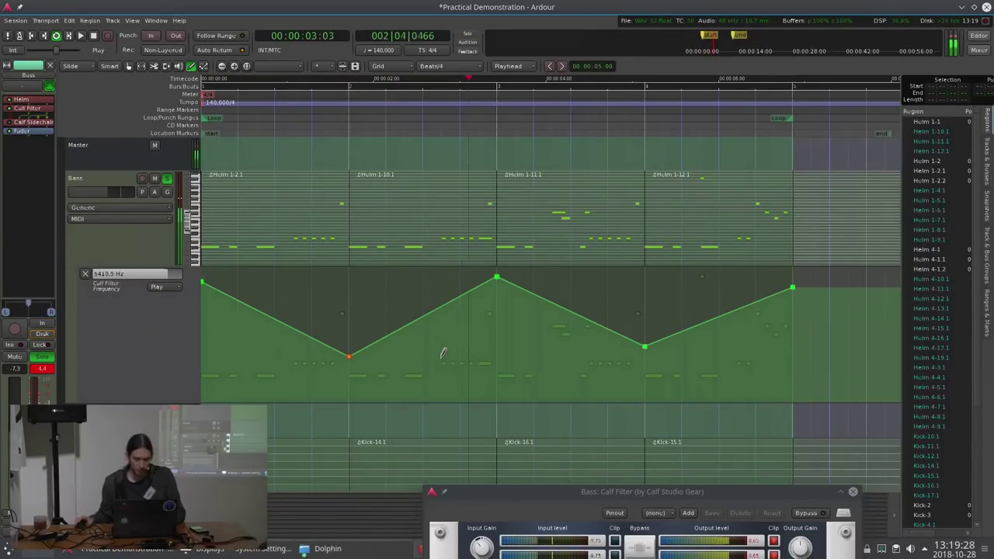
Delete the bar 2 point, drop the start to 64.2 Hz, and add points before the peak
{"action": "key", "text": "space"}
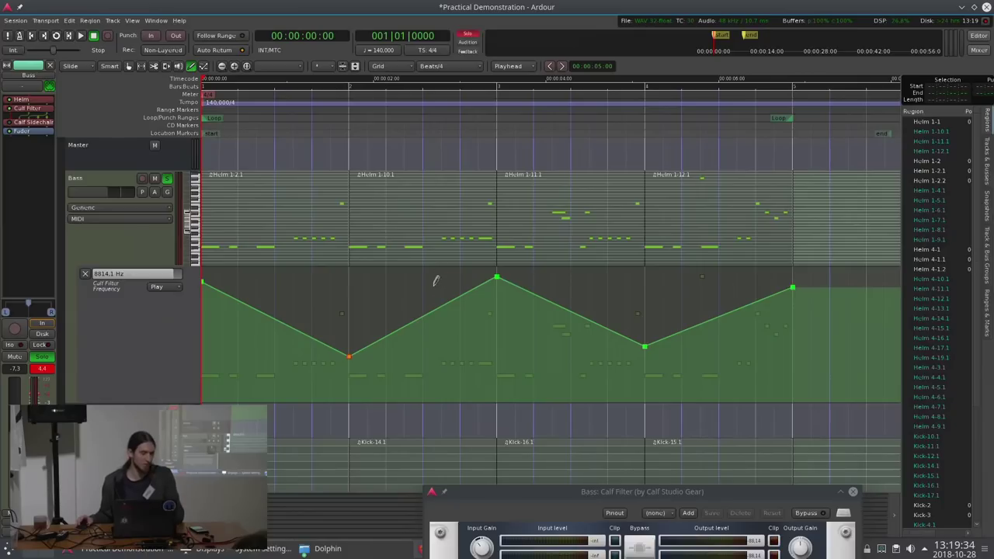
{"action": "right_click", "coordinate": [358, 350], "text": "shift"}
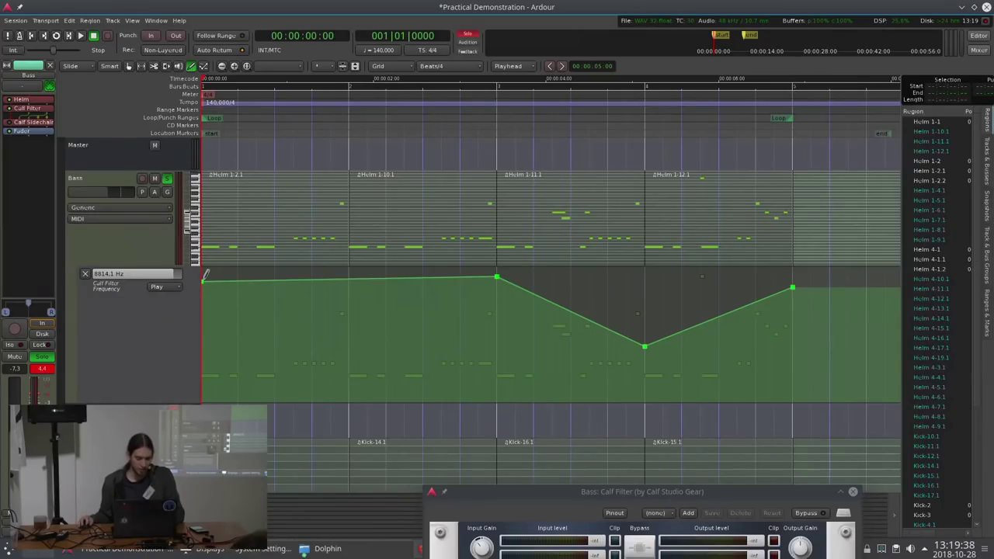
{"action": "left_click_drag", "start_coordinate": [204, 280], "coordinate": [203, 369]}
{"action": "left_click", "coordinate": [470, 288]}
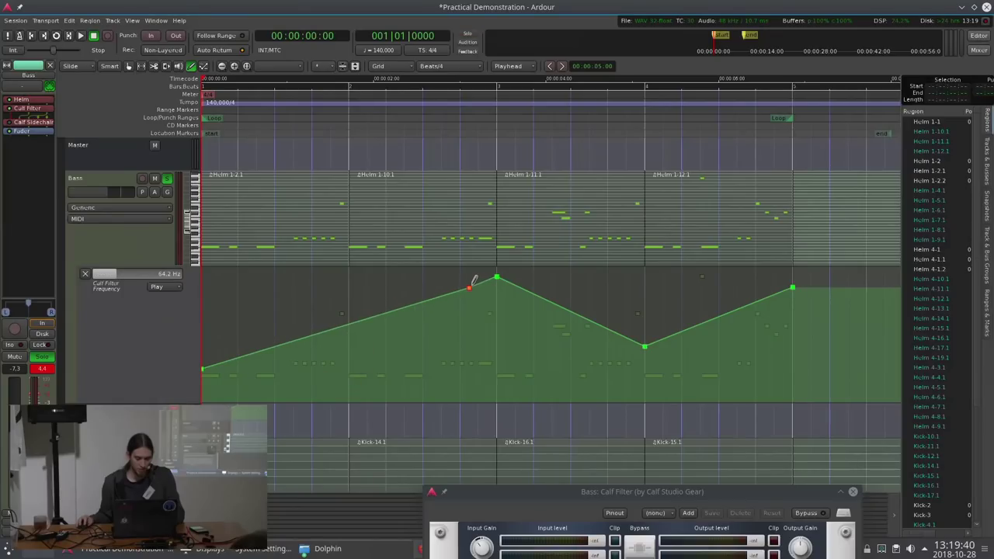
{"action": "left_click_drag", "start_coordinate": [470, 287], "coordinate": [486, 330]}
{"action": "left_click", "coordinate": [462, 349]}
Audition the reshaped curve, then raise the left slope and the point before the peak
{"action": "key", "text": "space"}
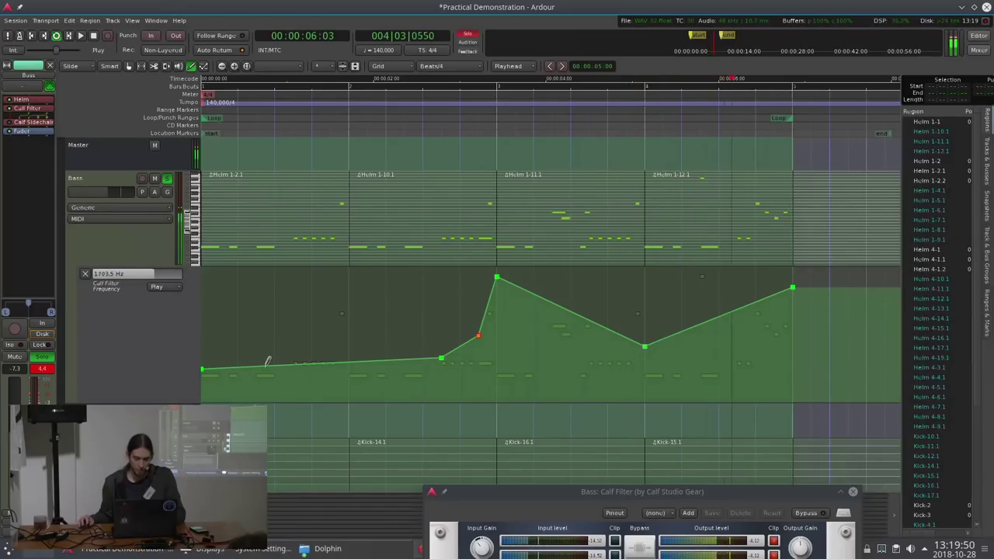
{"action": "key", "text": "space"}
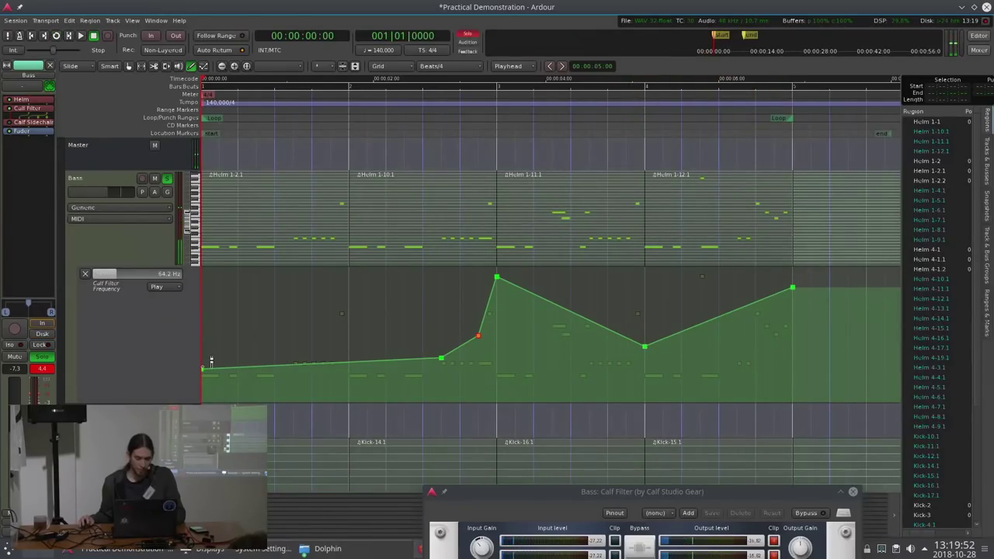
{"action": "left_click_drag", "start_coordinate": [210, 361], "coordinate": [225, 355]}
{"action": "left_click_drag", "start_coordinate": [444, 348], "coordinate": [482, 313]}
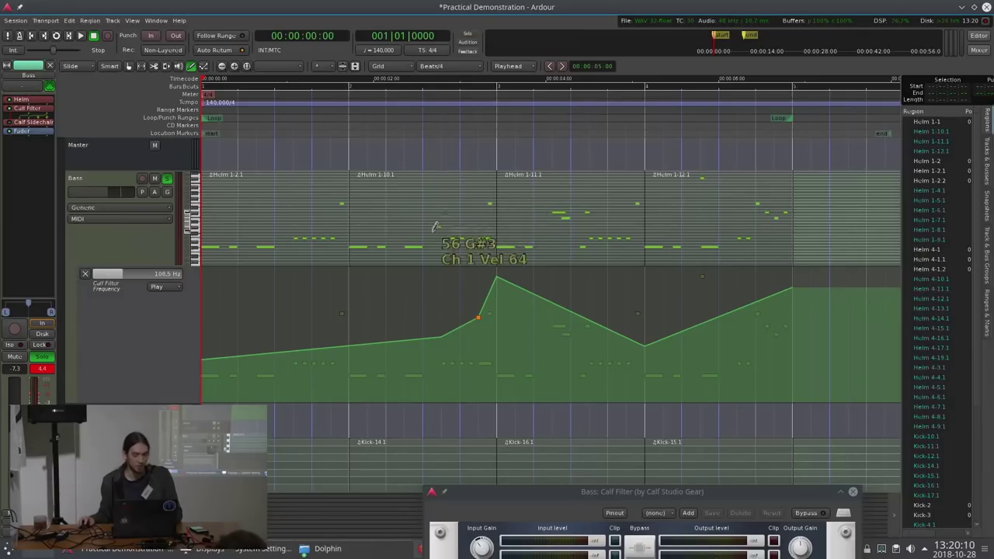
Zoom the timeline out, partly back in, and scroll left to the session start
{"action": "key", "text": "minus"}
{"action": "key", "text": "minus"}
{"action": "key", "text": "equal"}
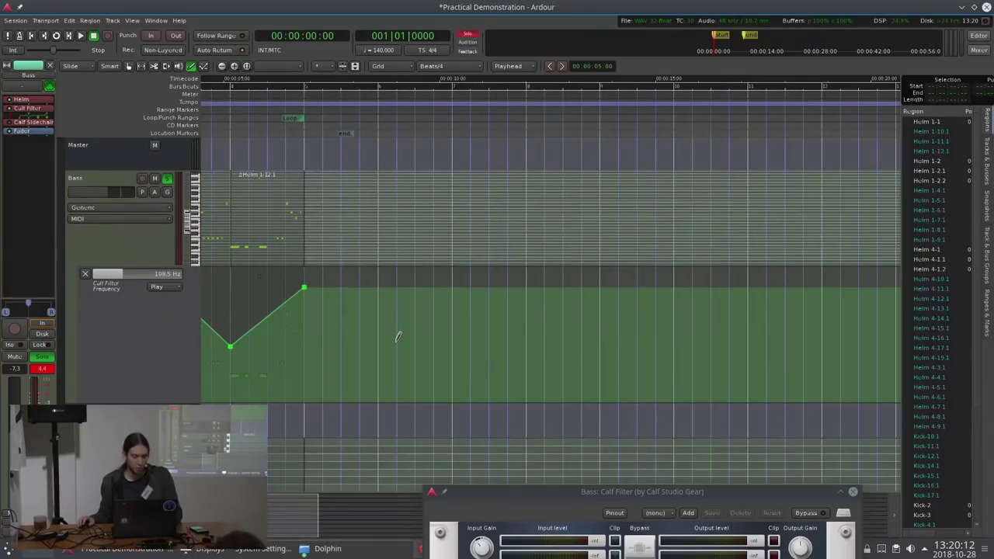
{"action": "scroll", "coordinate": [397, 336], "scroll_direction": "left", "scroll_amount": 5}
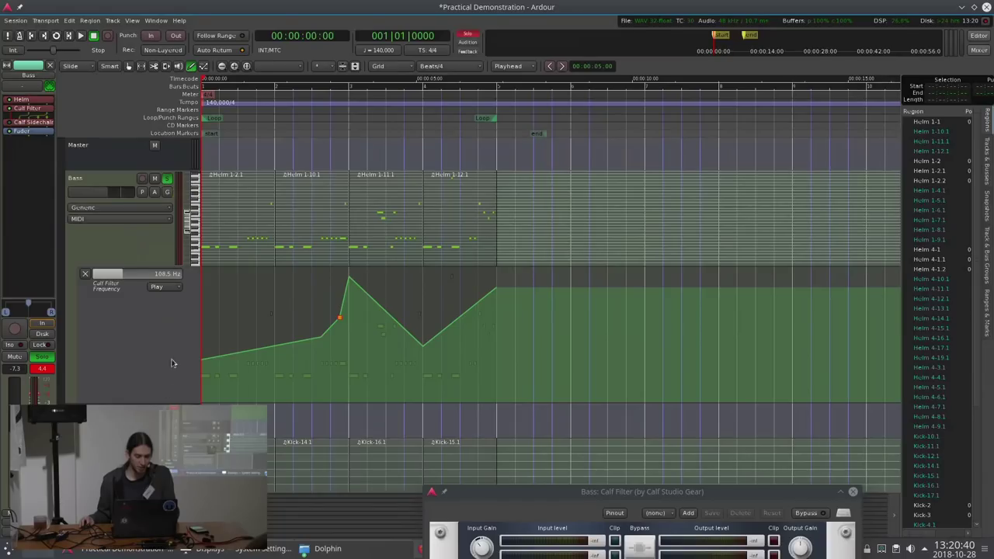
Unsolo, select and re-solo the Bass track, then loop-play and stop
{"action": "left_click", "coordinate": [167, 179]}
{"action": "scroll", "coordinate": [164, 272], "scroll_direction": "down", "scroll_amount": 1}
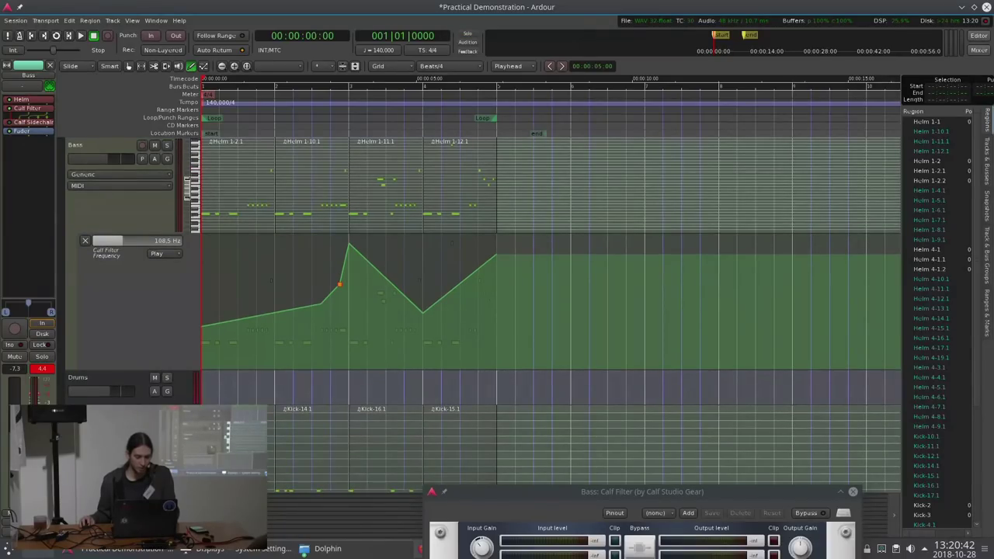
{"action": "left_click", "coordinate": [107, 206]}
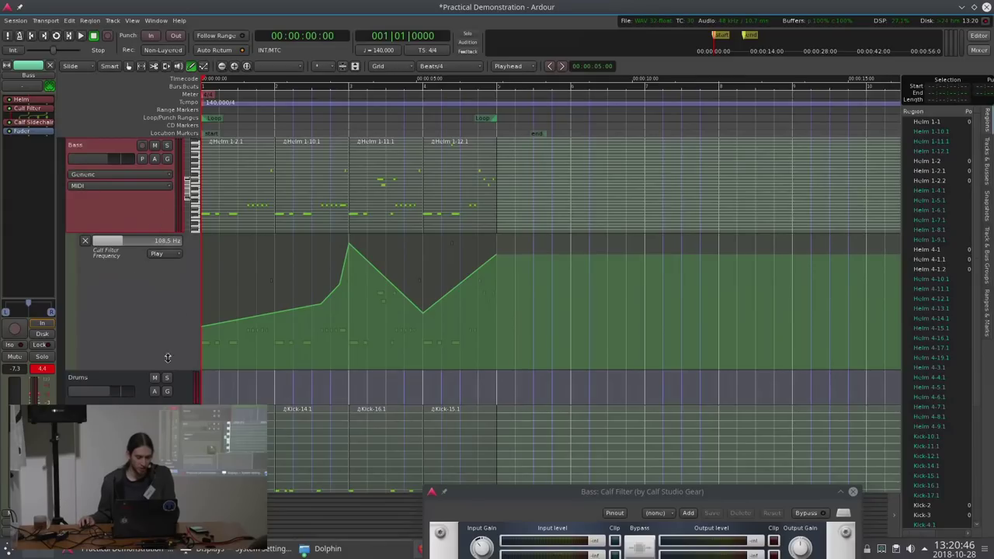
{"action": "scroll", "coordinate": [167, 178], "scroll_direction": "up", "scroll_amount": 1}
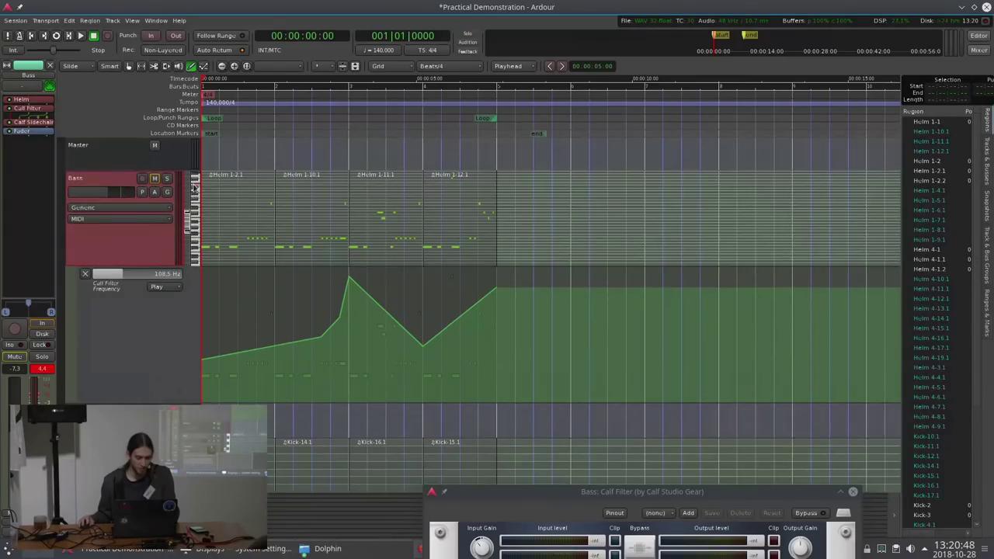
{"action": "left_click", "coordinate": [167, 179]}
{"action": "key", "text": "l"}
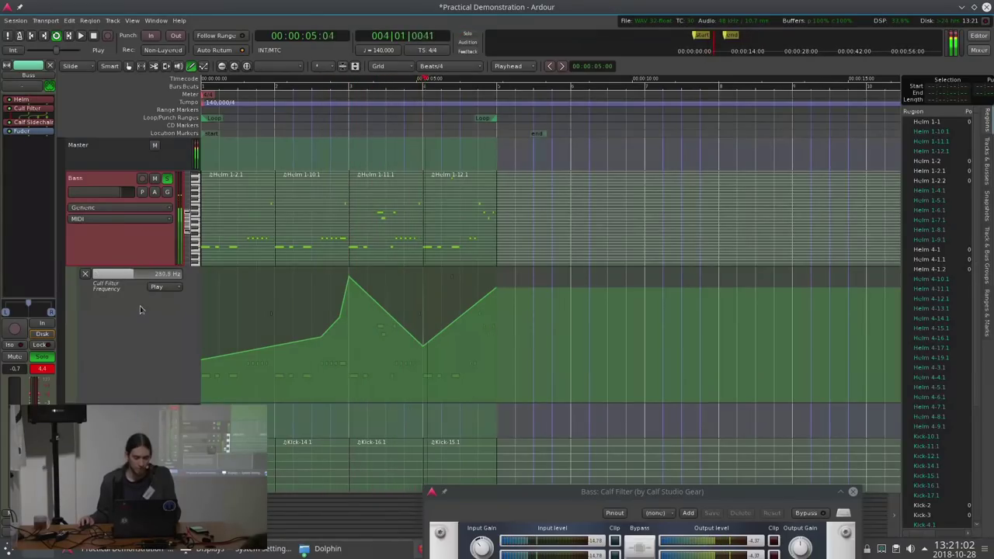
{"action": "key", "text": "space"}
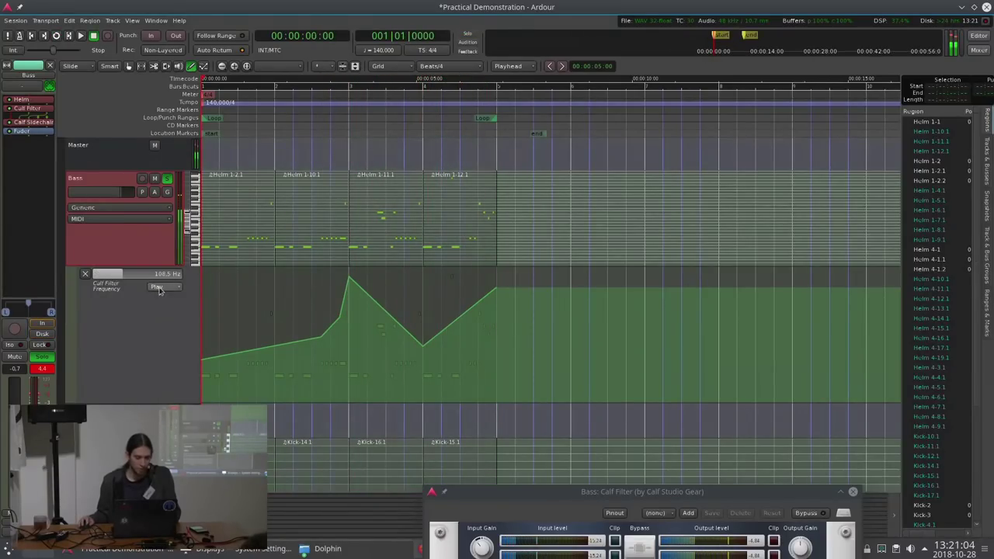
Edit the Bass filter frequency value directly, leaving it at 1763.7 Hz, and briefly audition
{"action": "left_click", "coordinate": [161, 280]}
{"action": "double_click", "coordinate": [157, 272]}
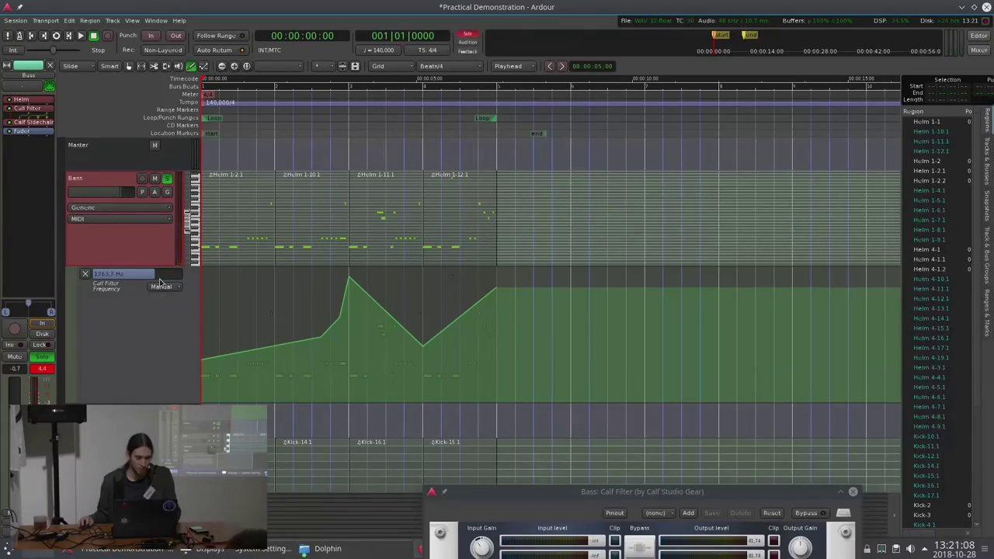
{"action": "key", "text": "space"}
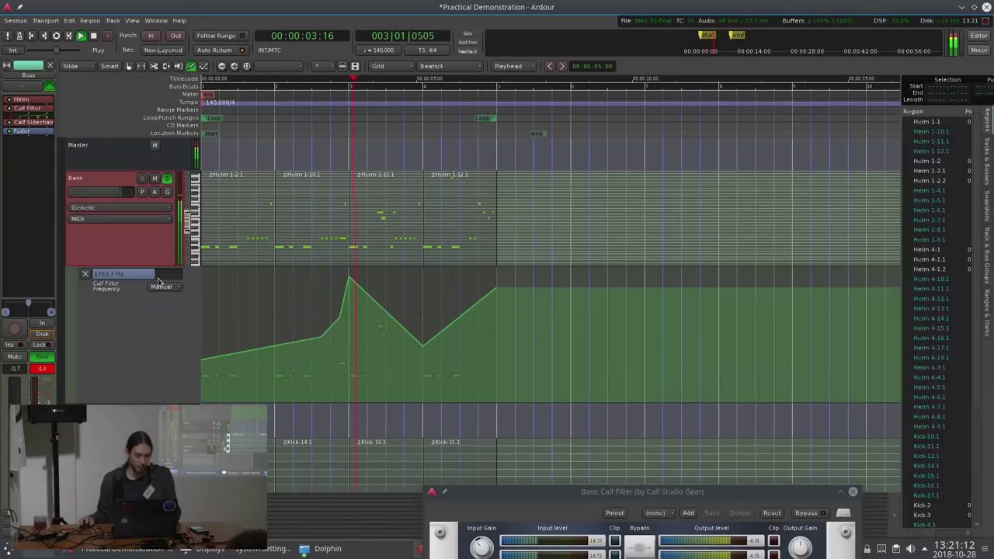
{"action": "key", "text": "space"}
Unsolo the Drums bus
{"action": "scroll", "coordinate": [295, 289], "scroll_direction": "down", "scroll_amount": 3}
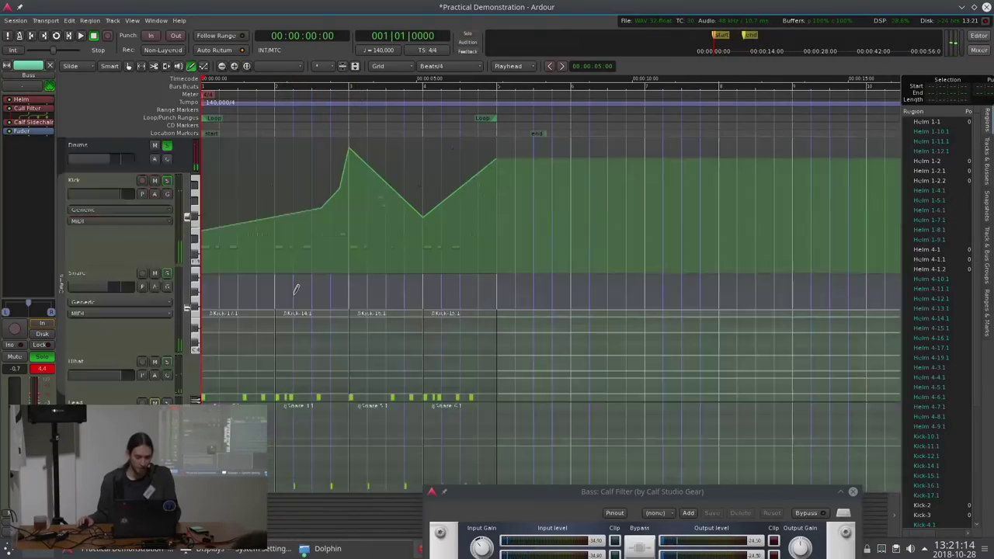
{"action": "scroll", "coordinate": [295, 289], "scroll_direction": "up", "scroll_amount": 3}
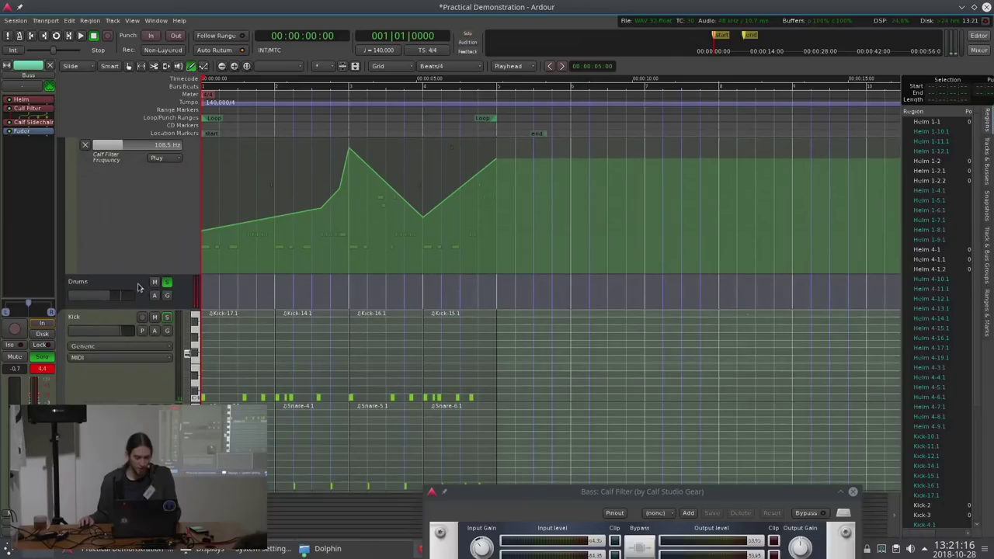
{"action": "scroll", "coordinate": [159, 286], "scroll_direction": "up", "scroll_amount": 3}
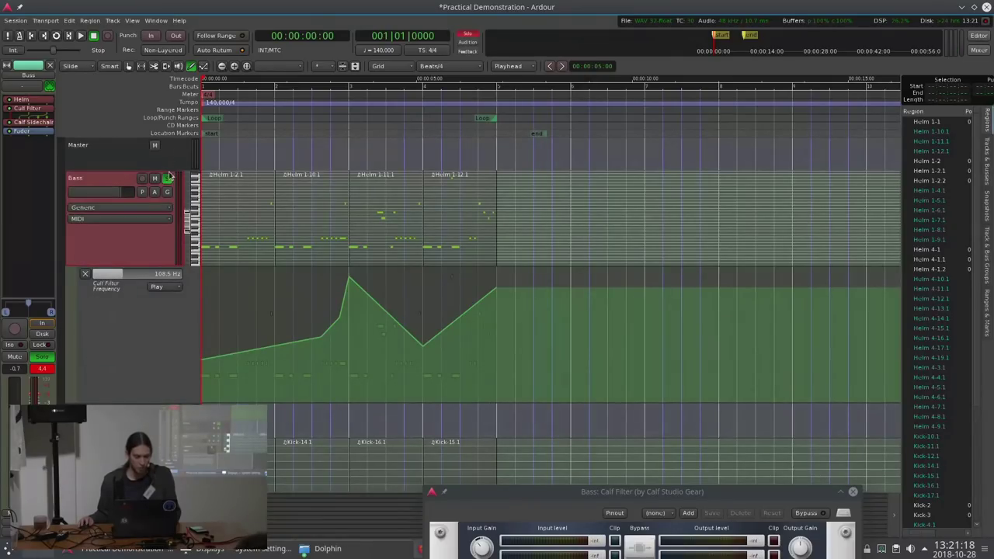
{"action": "scroll", "coordinate": [227, 387], "scroll_direction": "down", "scroll_amount": 6}
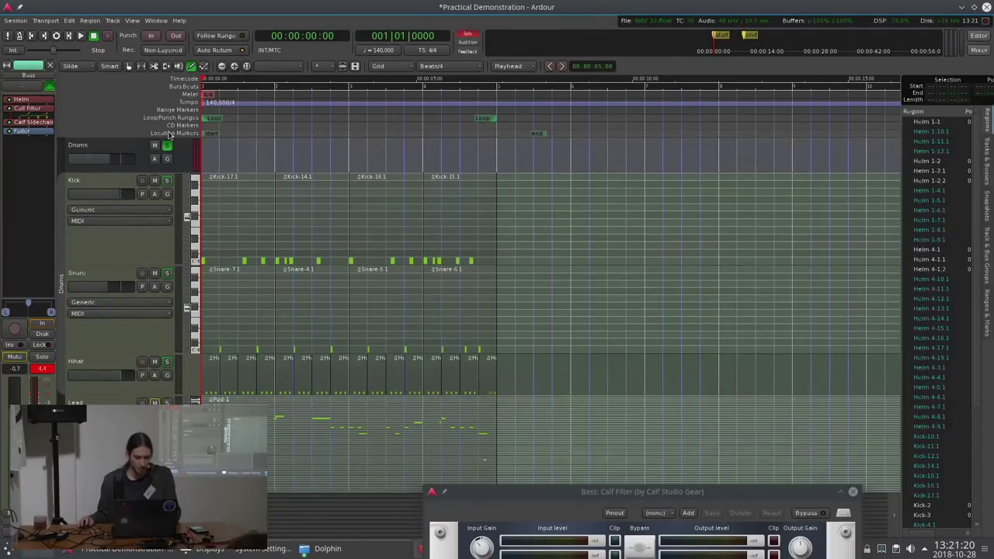
{"action": "left_click", "coordinate": [167, 146]}
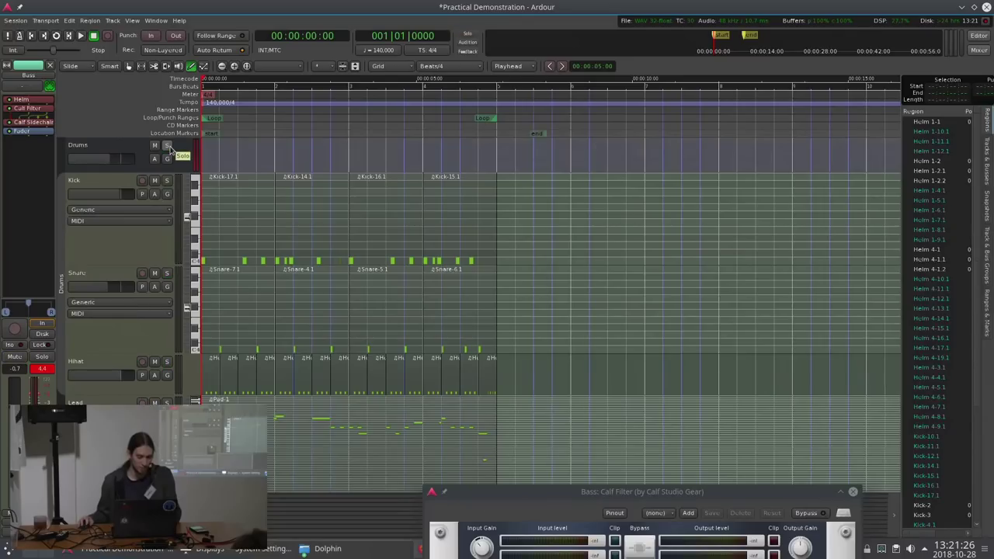
Start playback, make the Hihat track taller and select it to show its mixer strip
{"action": "left_click", "coordinate": [123, 280]}
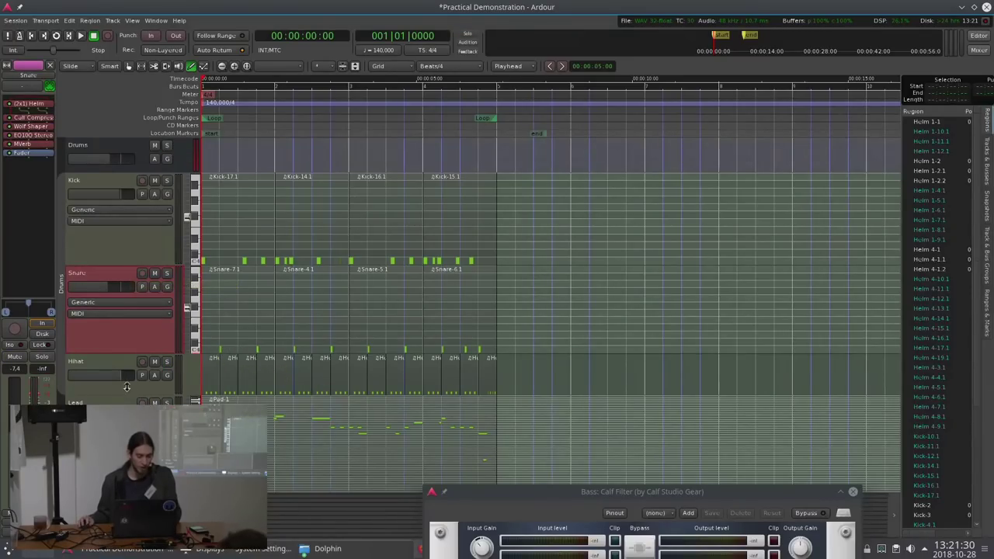
{"action": "scroll", "coordinate": [147, 364], "scroll_direction": "down", "scroll_amount": 1}
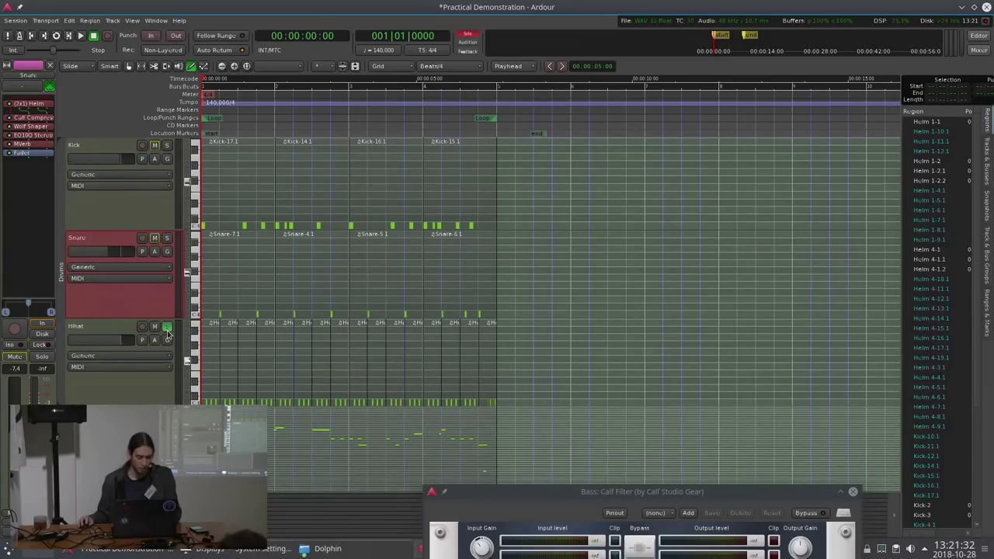
{"action": "key", "text": "space"}
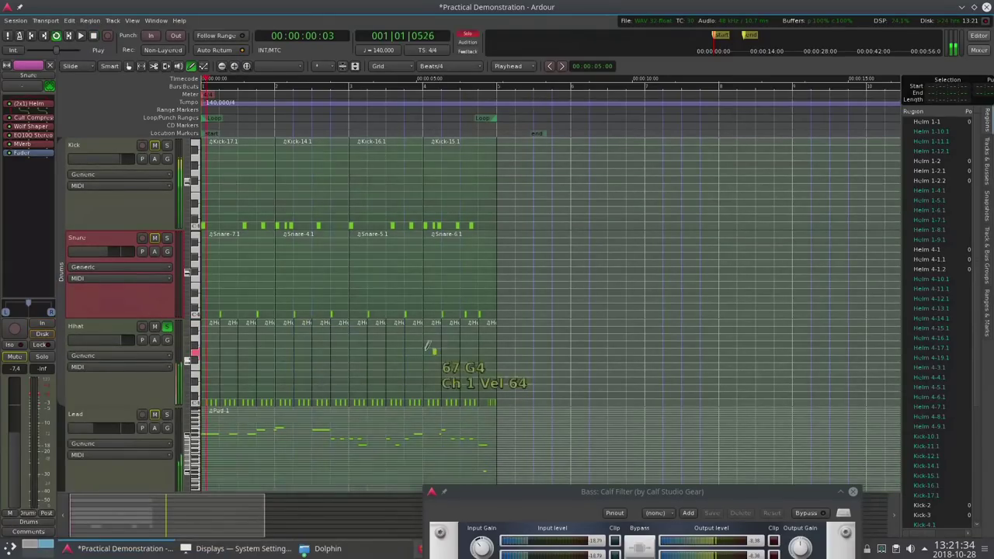
{"action": "mouse_move", "coordinate": [133, 408]}
{"action": "left_mouse_down"}
{"action": "mouse_move", "coordinate": [132, 437]}
{"action": "mouse_move", "coordinate": [130, 418]}
{"action": "left_mouse_up"}
{"action": "left_click", "coordinate": [114, 387]}
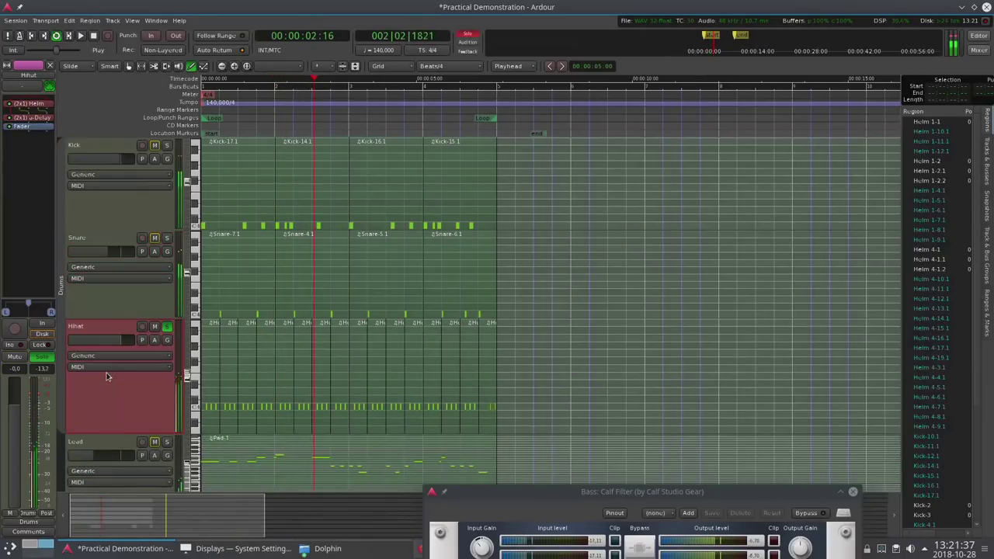
Switch the Hihat panner to Stereo Balance and leave it near centre at L48 R52
{"action": "right_click", "coordinate": [38, 312]}
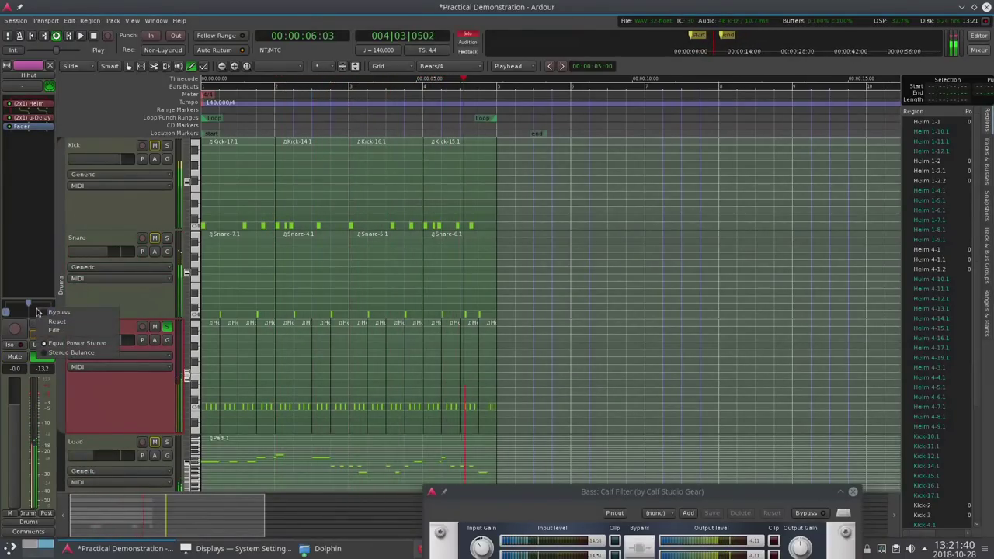
{"action": "left_click", "coordinate": [42, 353]}
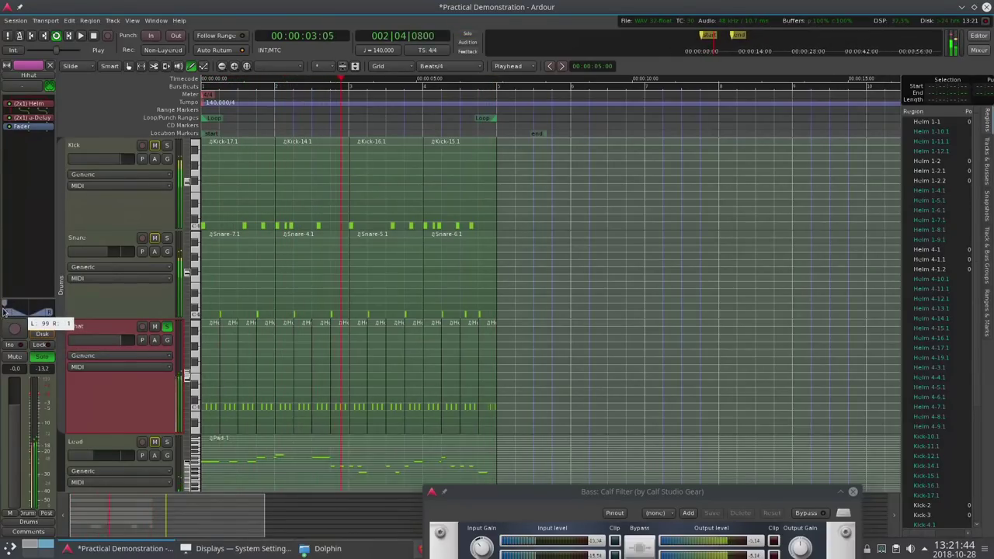
{"action": "left_click_drag", "start_coordinate": [9, 312], "coordinate": [34, 313]}
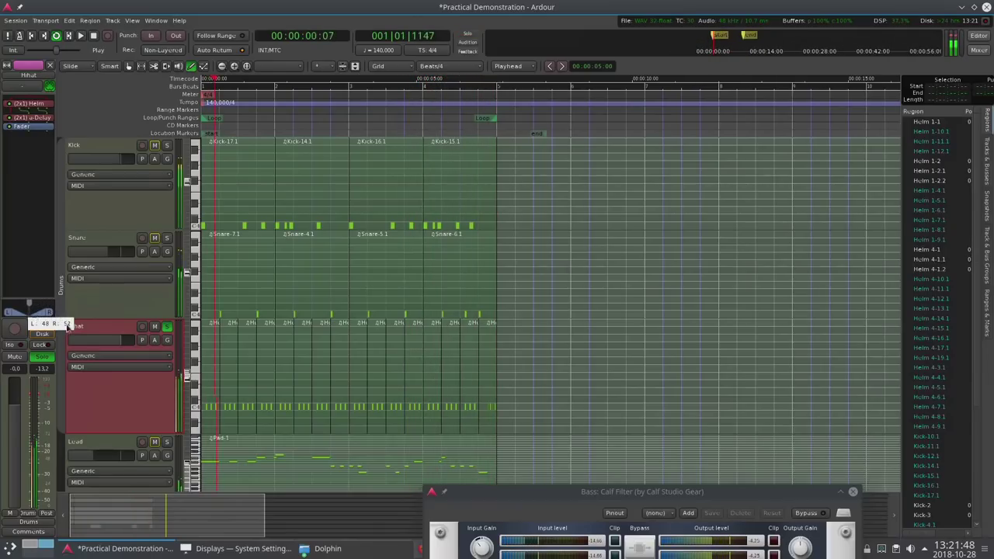
{"action": "key", "text": "space"}
{"action": "left_click", "coordinate": [155, 341]}
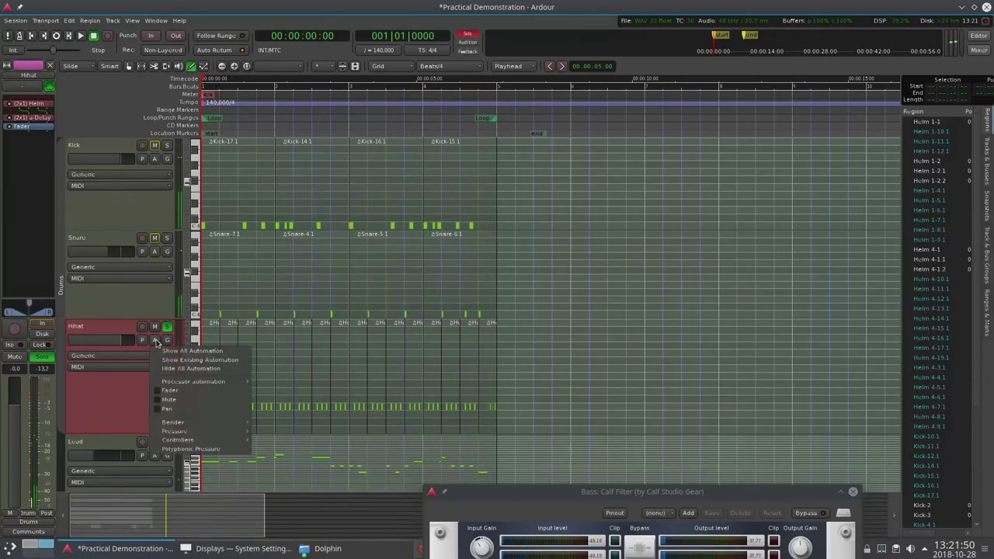
Add a Hihat Pan lane with a V-shaped curve, set it to Play, and audition it
{"action": "left_click", "coordinate": [167, 408]}
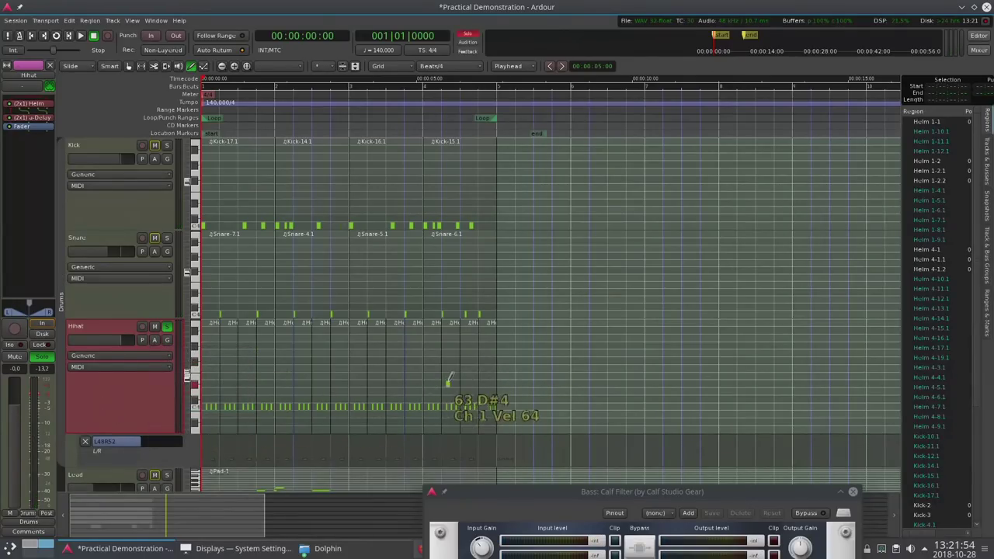
{"action": "scroll", "coordinate": [458, 400], "scroll_direction": "down", "scroll_amount": 3}
{"action": "left_click_drag", "start_coordinate": [95, 376], "coordinate": [91, 456]}
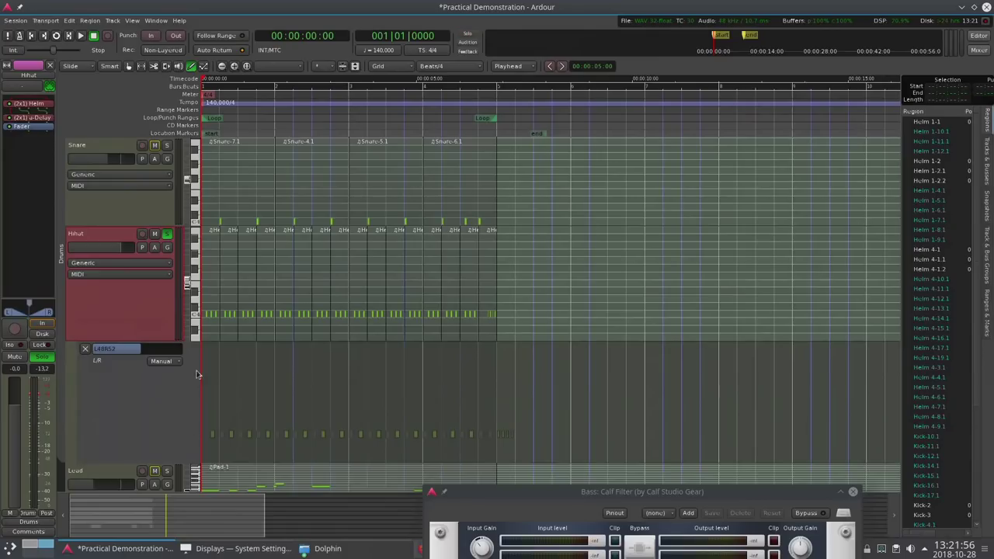
{"action": "mouse_move", "coordinate": [216, 348]}
{"action": "left_mouse_down"}
{"action": "mouse_move", "coordinate": [329, 432]}
{"action": "mouse_move", "coordinate": [349, 462]}
{"action": "left_mouse_up"}
{"action": "left_click", "coordinate": [419, 440]}
{"action": "left_click_drag", "start_coordinate": [425, 436], "coordinate": [497, 342]}
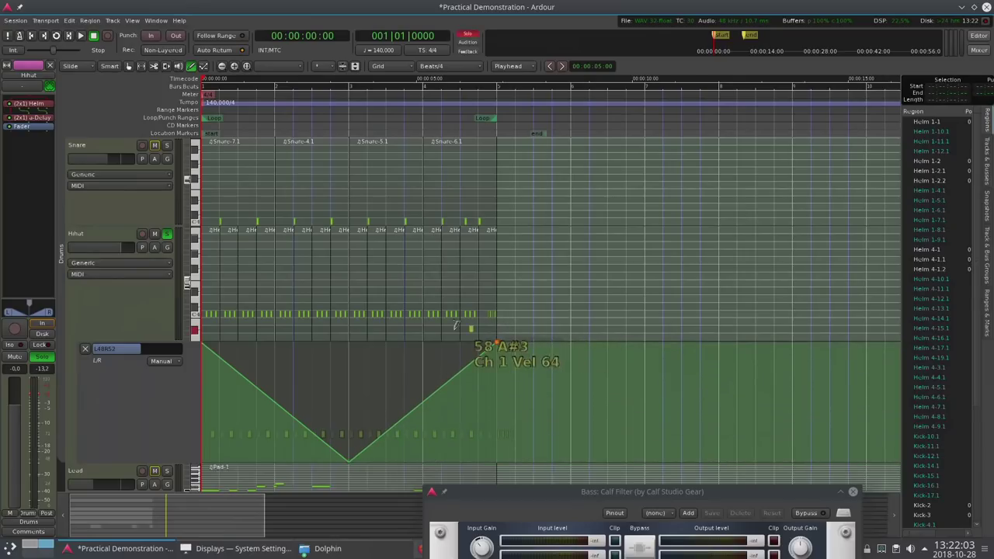
{"action": "left_click", "coordinate": [163, 373]}
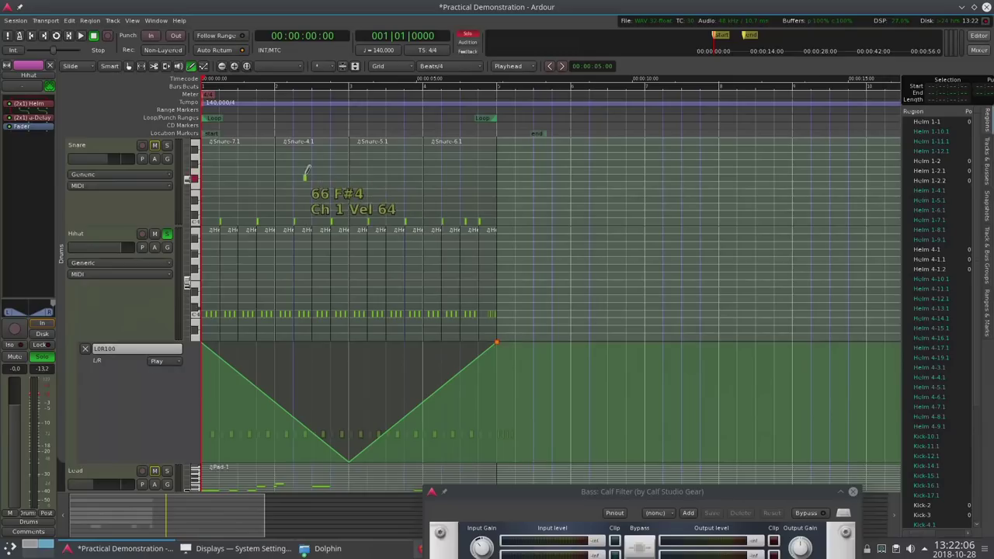
{"action": "key", "text": "space"}
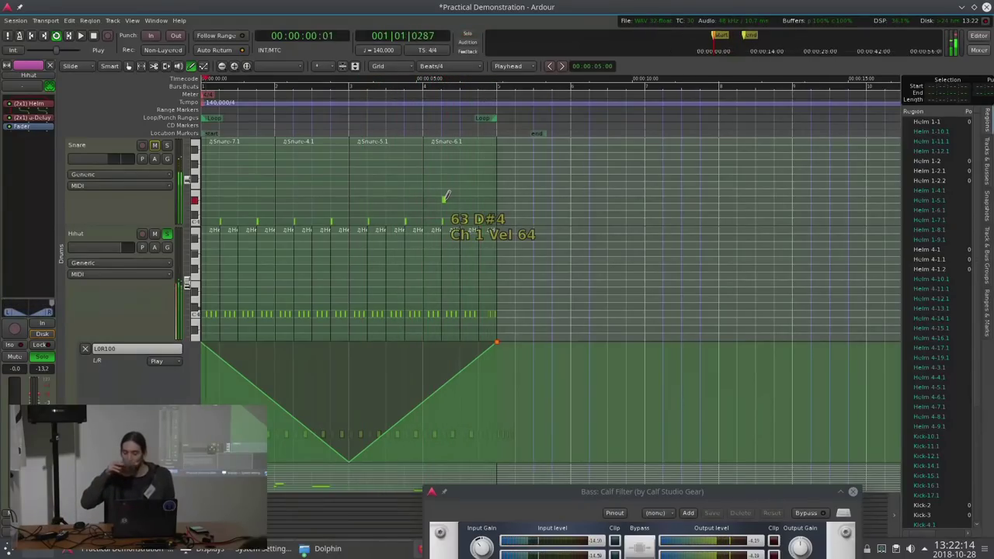
{"action": "key", "text": "space"}
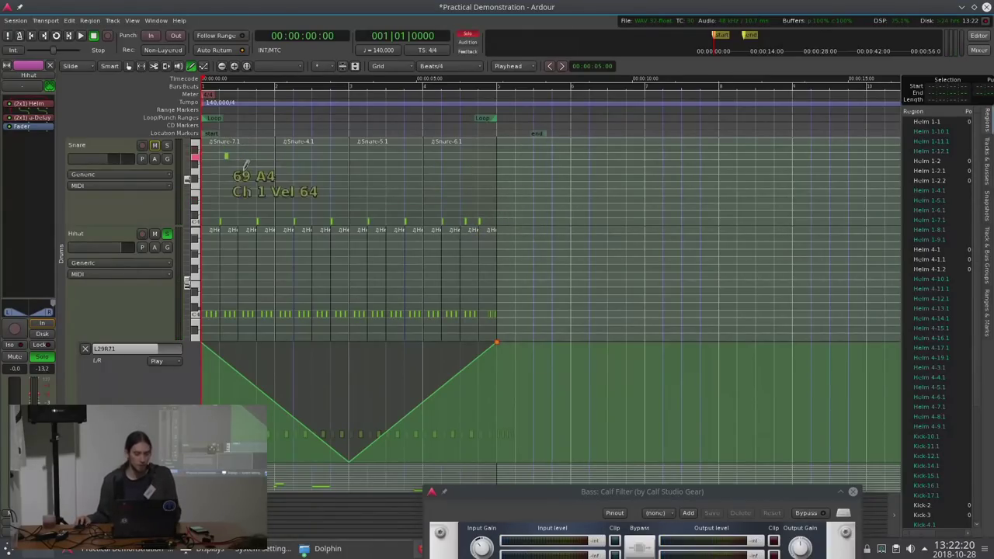
Select the Helm 4-14.1 region and switch between Grab and Draw modes
{"action": "scroll", "coordinate": [299, 299], "scroll_direction": "down", "scroll_amount": 1}
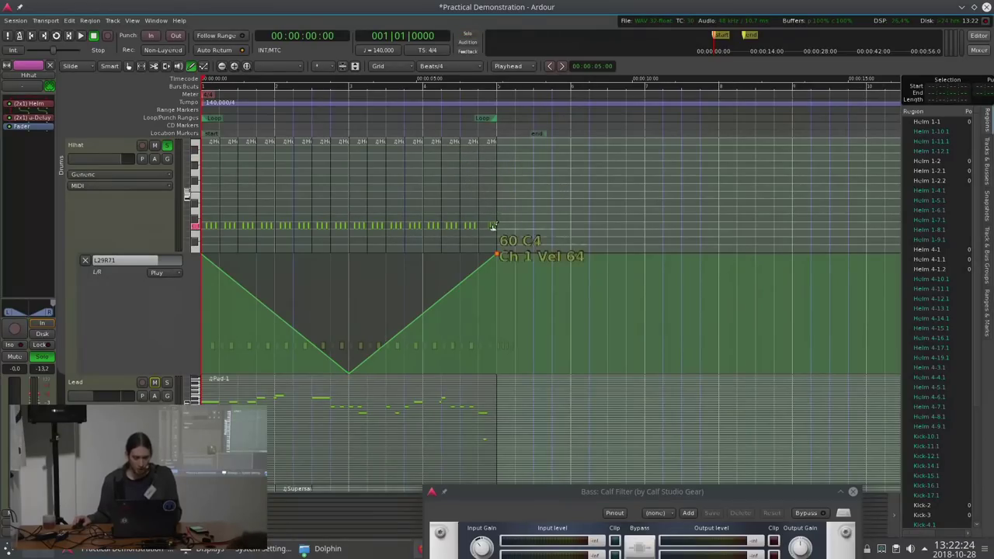
{"action": "key", "text": "g"}
{"action": "scroll", "coordinate": [488, 230], "scroll_direction": "up", "scroll_amount": 2}
{"action": "left_click", "coordinate": [458, 230]}
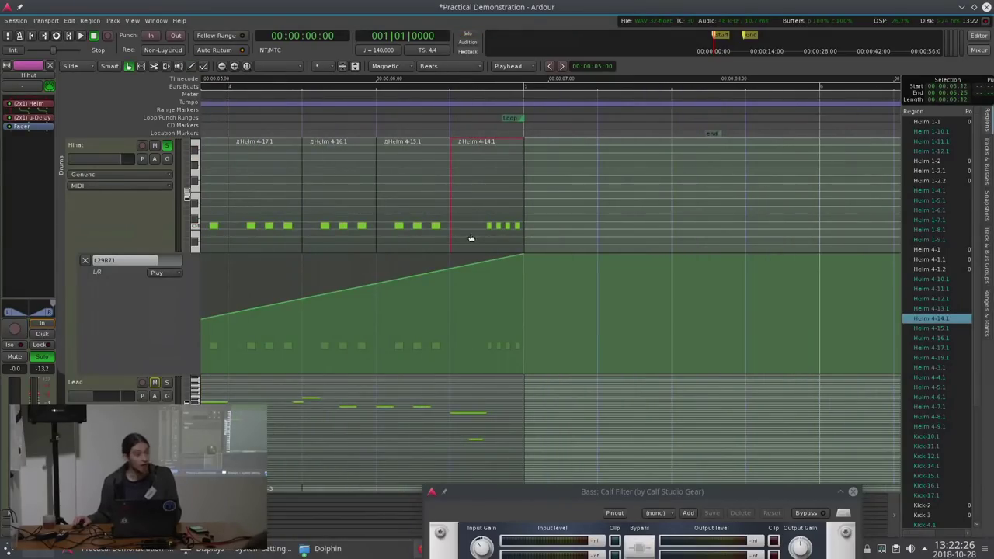
{"action": "left_click_drag", "start_coordinate": [478, 217], "coordinate": [482, 223]}
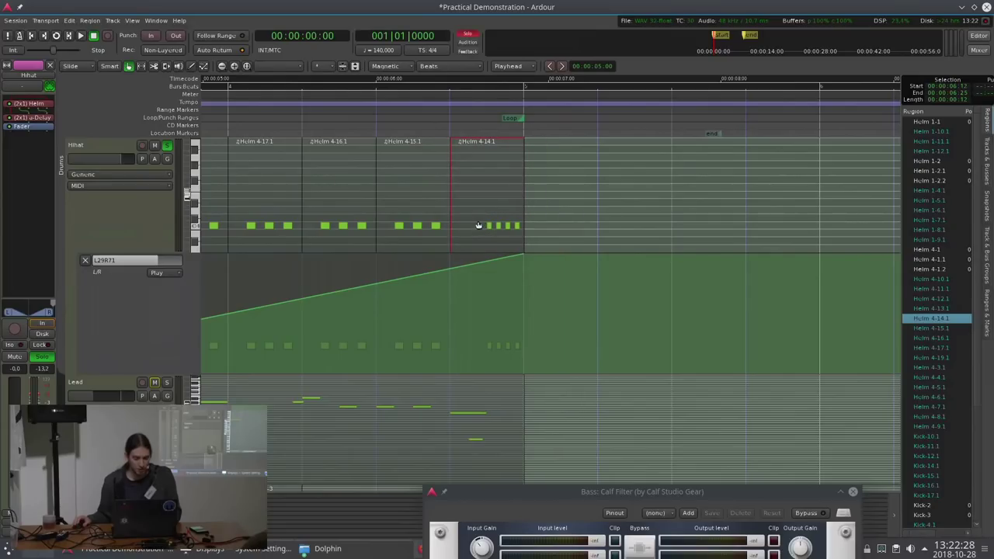
{"action": "scroll", "coordinate": [479, 226], "scroll_direction": "up", "scroll_amount": 1}
{"action": "scroll", "coordinate": [470, 225], "scroll_direction": "down", "scroll_amount": 1}
{"action": "key", "text": "d"}
{"action": "left_click", "coordinate": [471, 224]}
{"action": "key", "text": "g"}
{"action": "scroll", "coordinate": [480, 226], "scroll_direction": "down", "scroll_amount": 3}
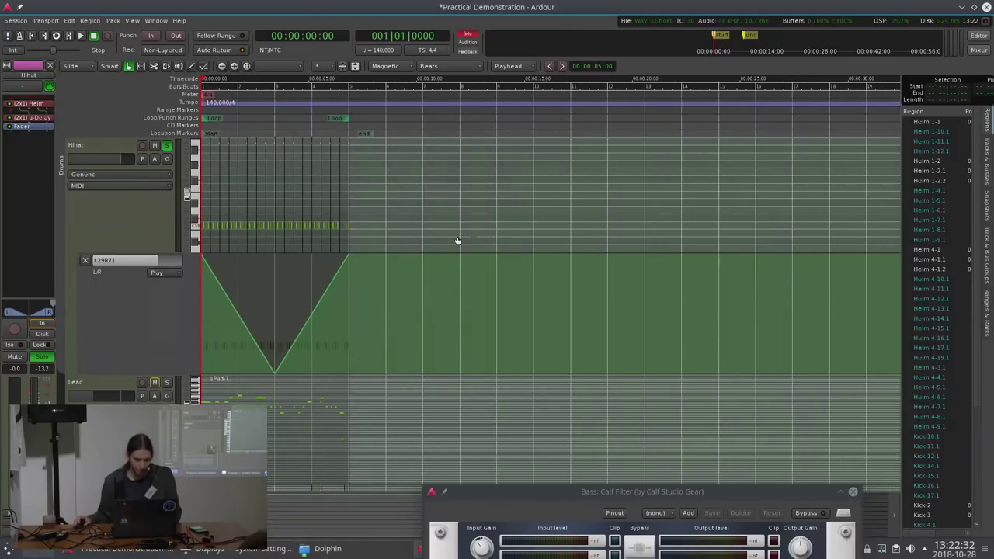
{"action": "scroll", "coordinate": [258, 257], "scroll_direction": "up", "scroll_amount": 2}
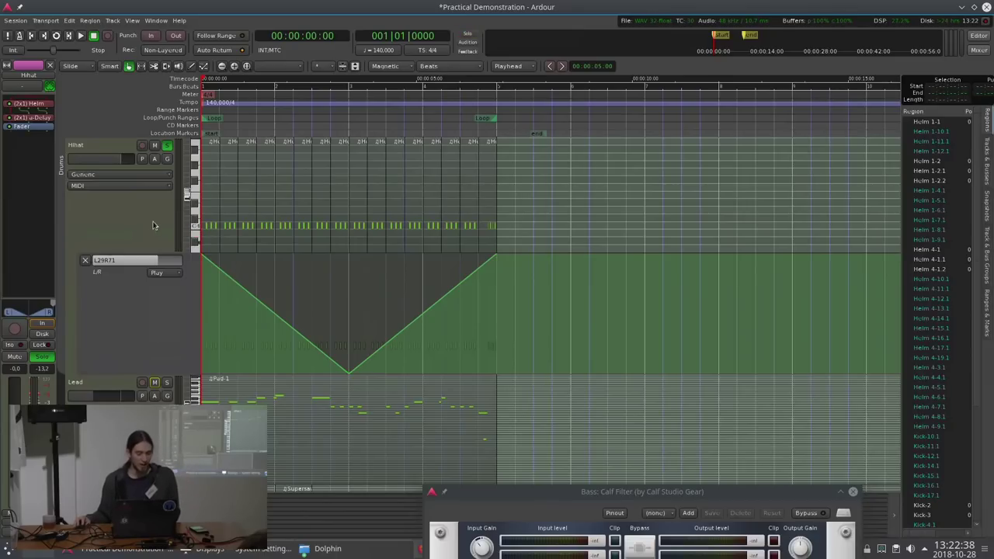
Open Hihat's a-Delay plugin and raise its delay time to about 32 ms while listening
{"action": "double_click", "coordinate": [29, 118]}
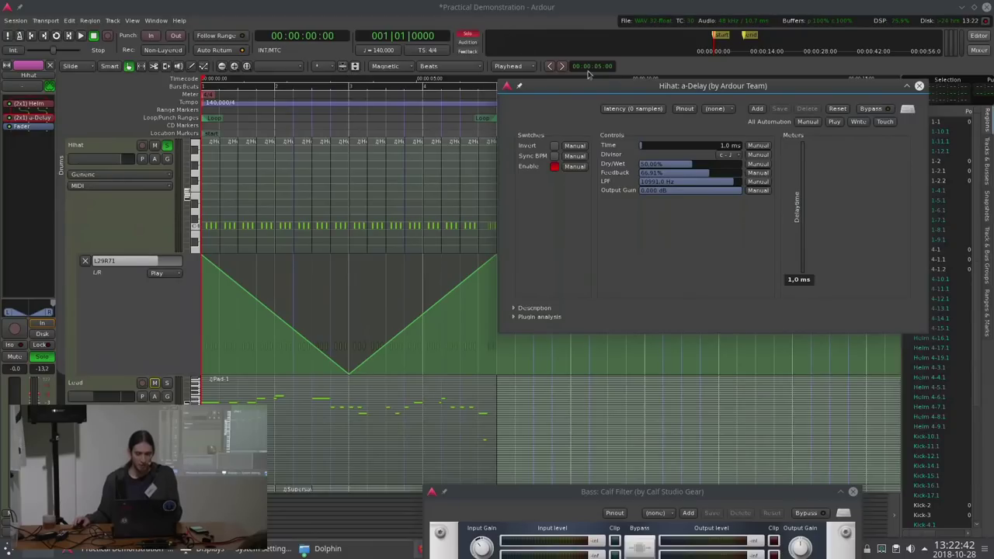
{"action": "left_click_drag", "start_coordinate": [609, 86], "coordinate": [587, 119]}
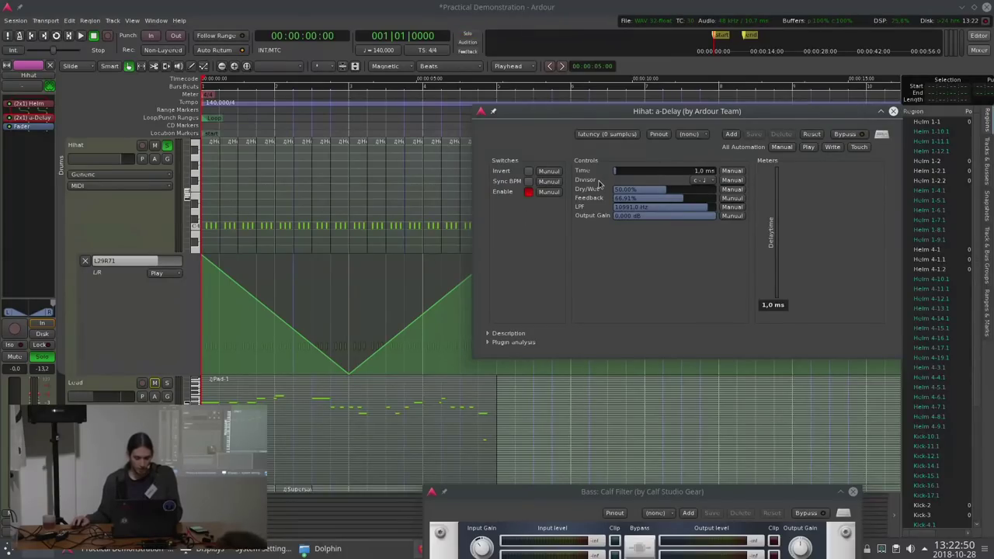
{"action": "key", "text": "space"}
{"action": "mouse_move", "coordinate": [614, 180]}
{"action": "left_mouse_down"}
{"action": "mouse_move", "coordinate": [665, 175]}
{"action": "mouse_move", "coordinate": [615, 189]}
{"action": "mouse_move", "coordinate": [687, 177]}
{"action": "mouse_move", "coordinate": [627, 189]}
{"action": "left_mouse_up"}
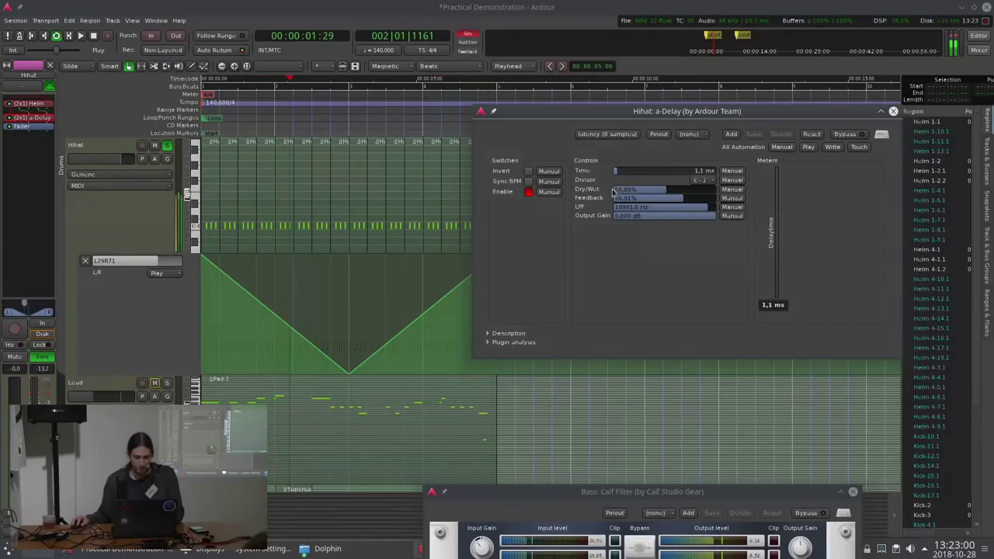
{"action": "left_click_drag", "start_coordinate": [626, 189], "coordinate": [649, 196]}
{"action": "key", "text": "space"}
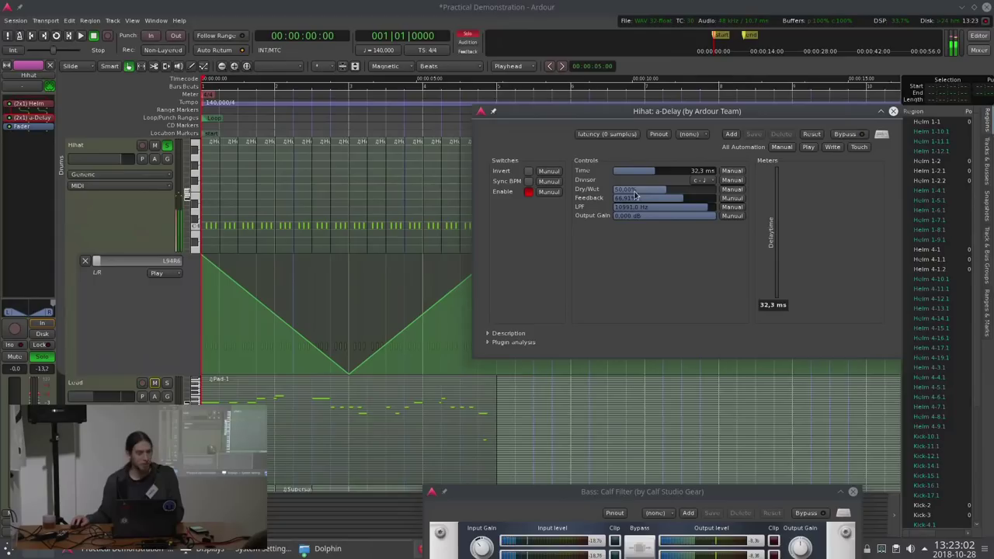
Record a downward sweep of the a-Delay Time parameter during playback
{"action": "left_click", "coordinate": [732, 171]}
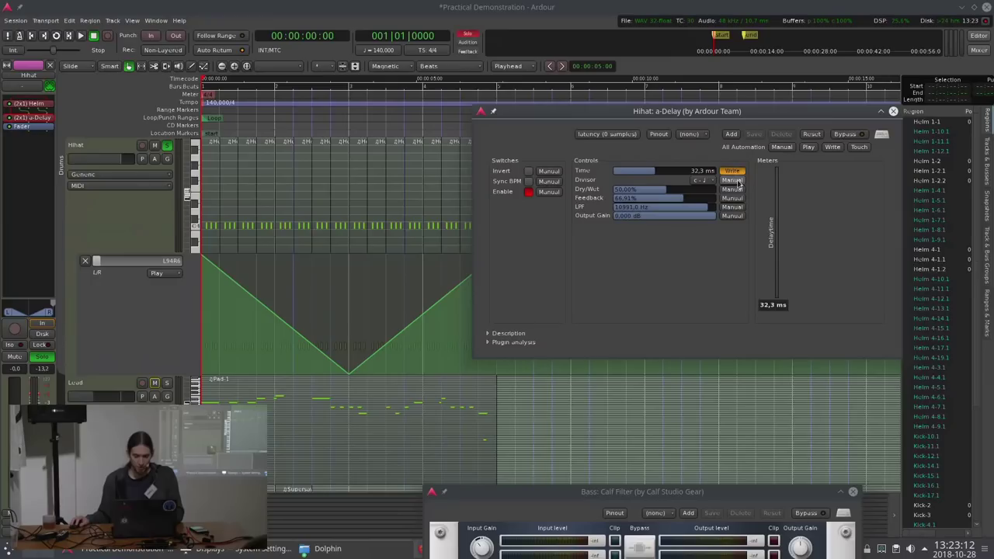
{"action": "left_click_drag", "start_coordinate": [722, 115], "coordinate": [702, 118]}
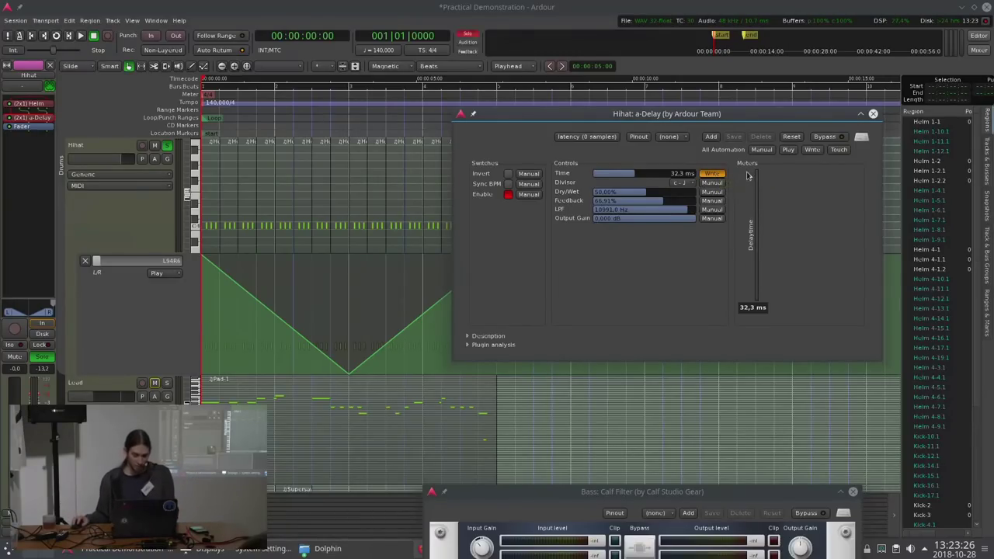
{"action": "left_click", "coordinate": [244, 145]}
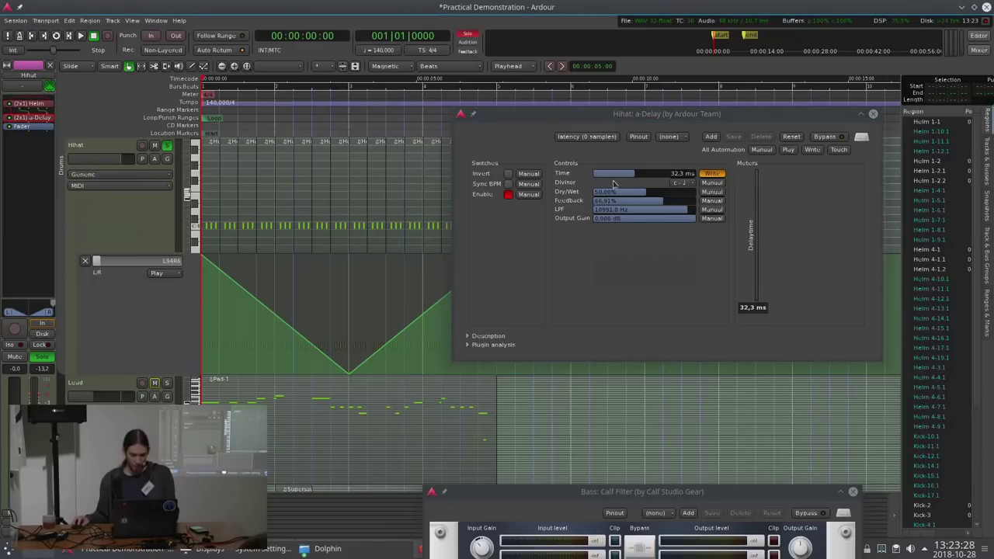
{"action": "key", "text": "space"}
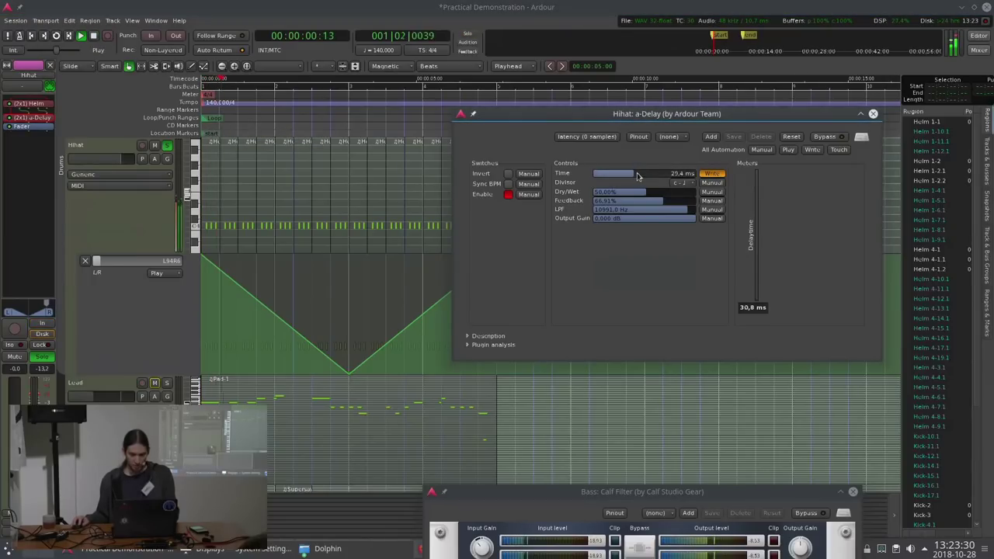
{"action": "left_click_drag", "start_coordinate": [666, 181], "coordinate": [599, 182]}
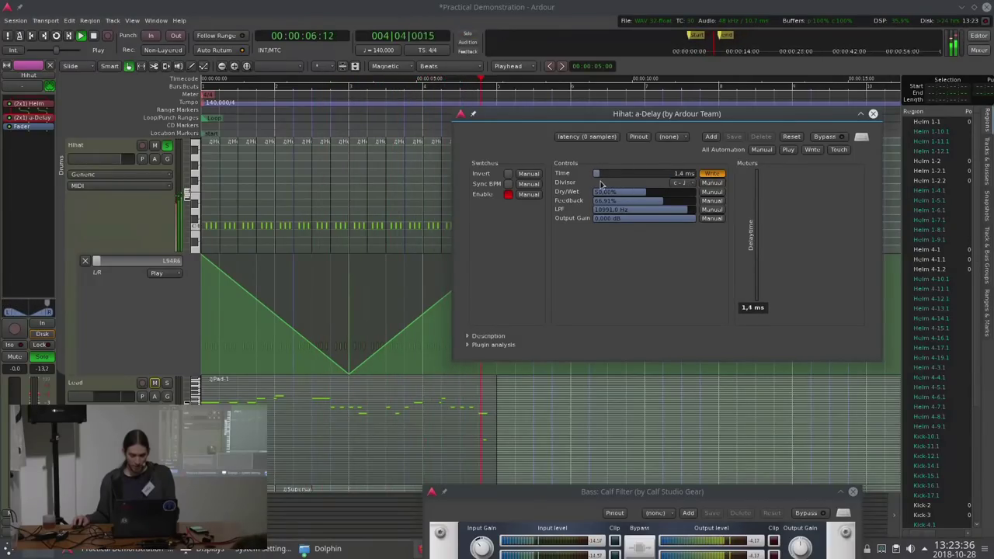
{"action": "key", "text": "space"}
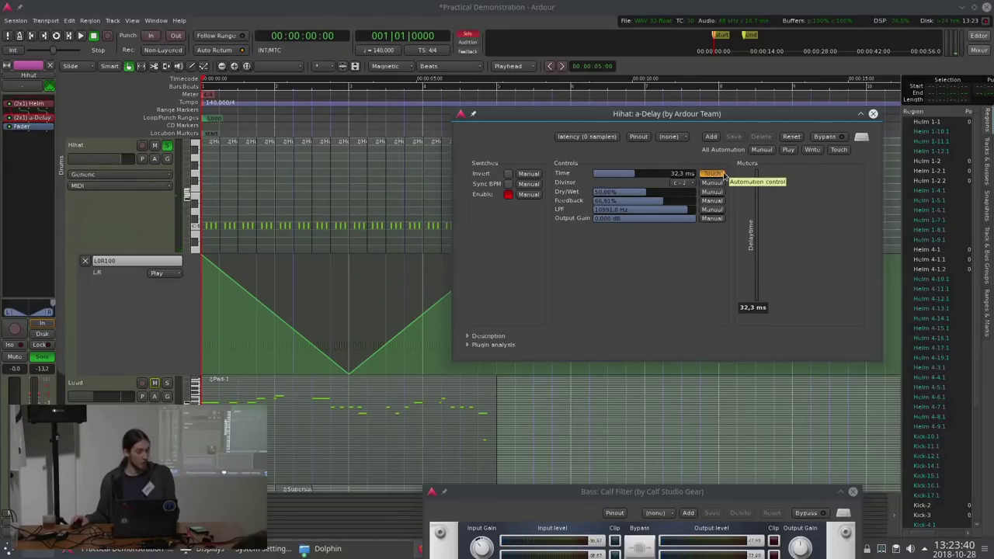
Play back the recorded Time automation, then close the a-Delay window
{"action": "key", "text": "space"}
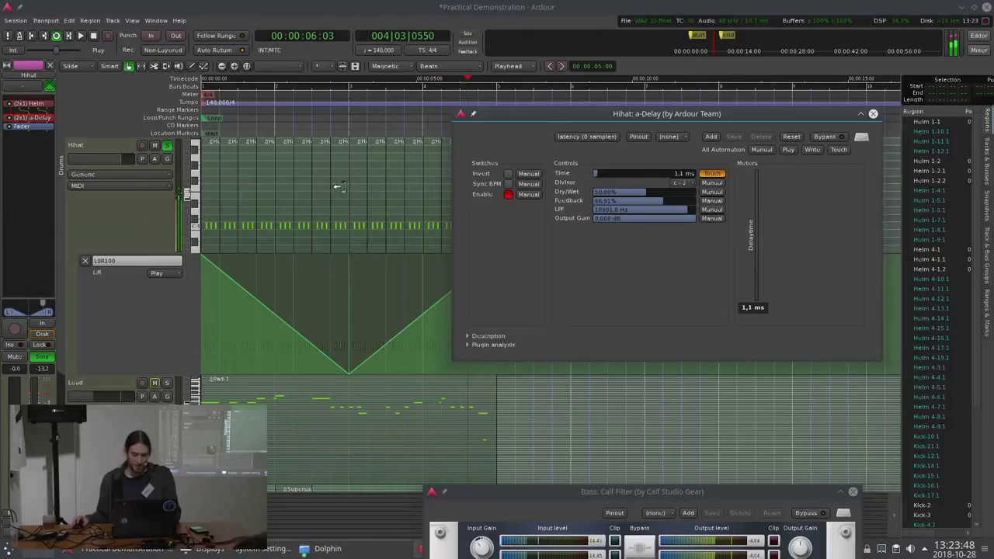
{"action": "key", "text": "space"}
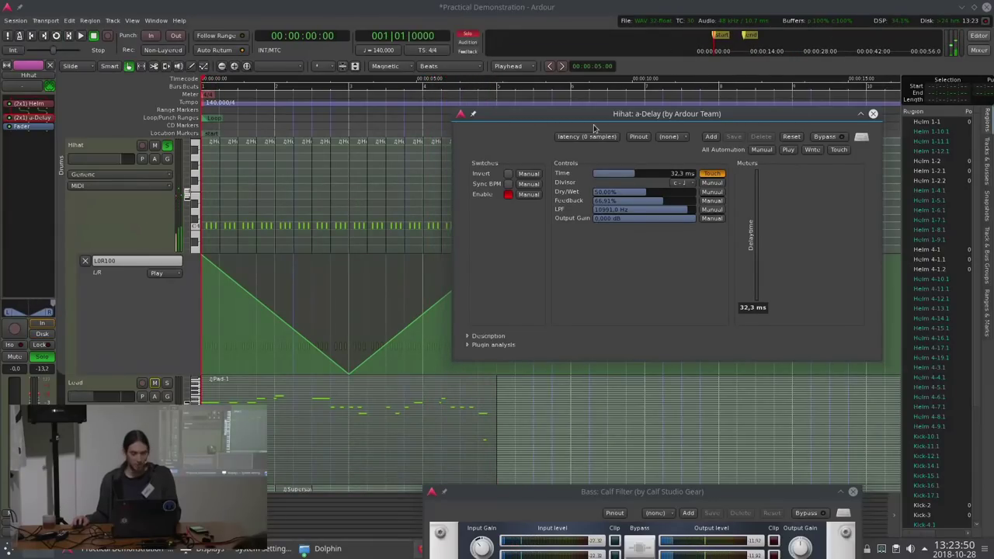
{"action": "left_click", "coordinate": [874, 114]}
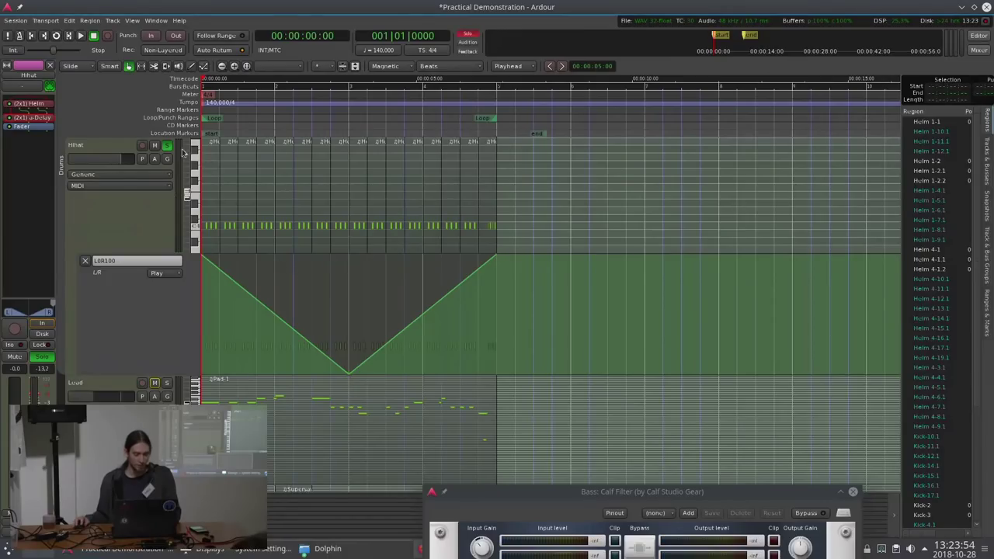
Scroll the editor up to bring the Kick and Snare tracks into view
{"action": "scroll", "coordinate": [167, 151], "scroll_direction": "up", "scroll_amount": 5}
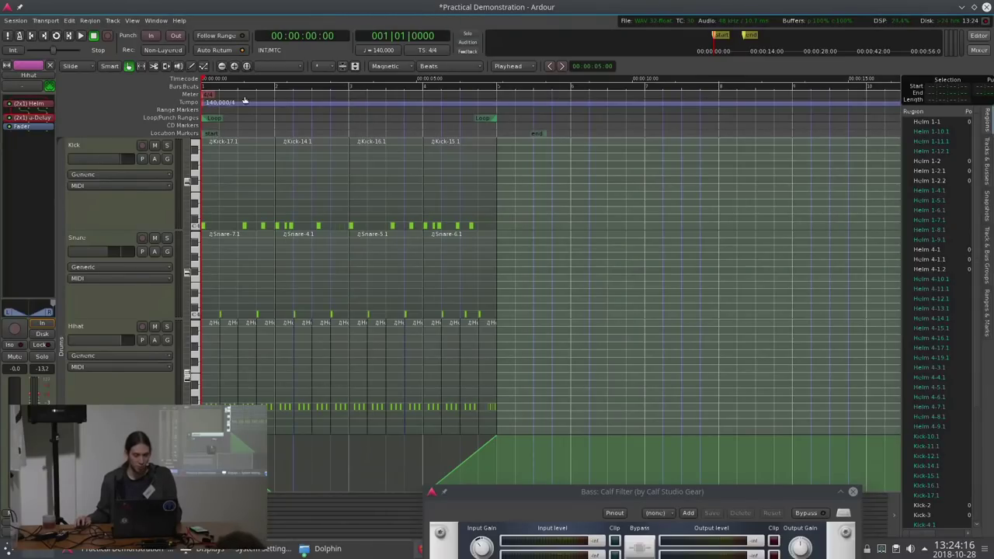
Add a 100 BPM tempo marker at bar 3
{"action": "left_click", "coordinate": [347, 106]}
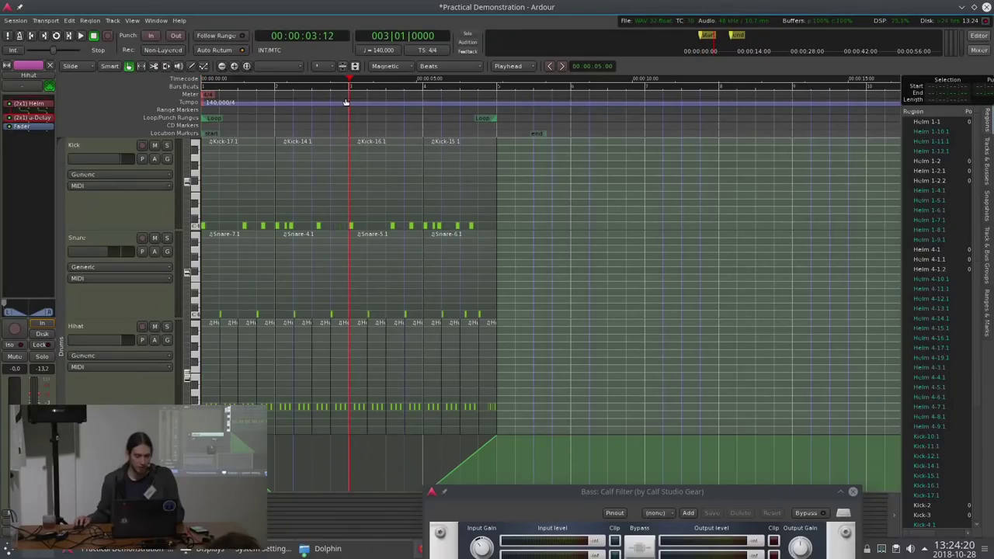
{"action": "left_click", "coordinate": [348, 105]}
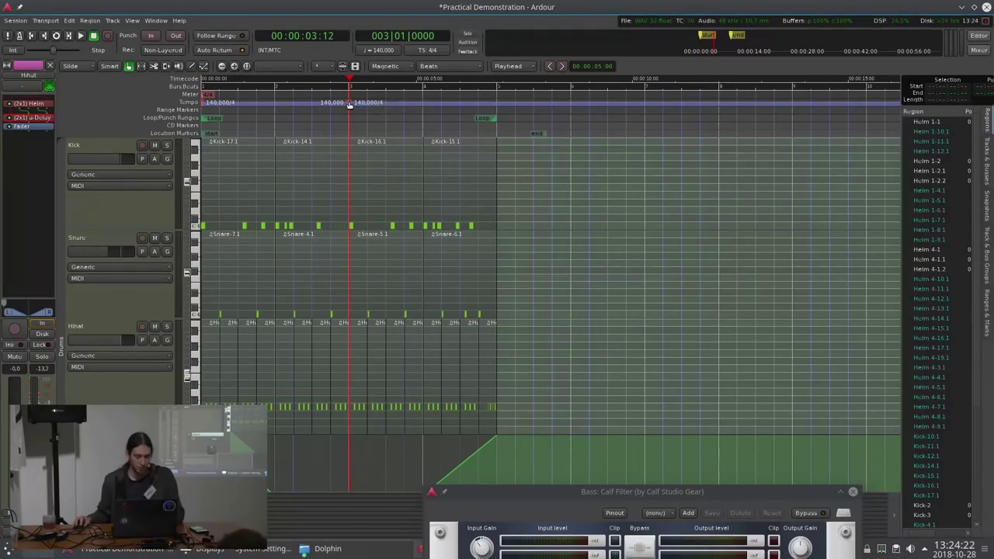
{"action": "double_click", "coordinate": [349, 104]}
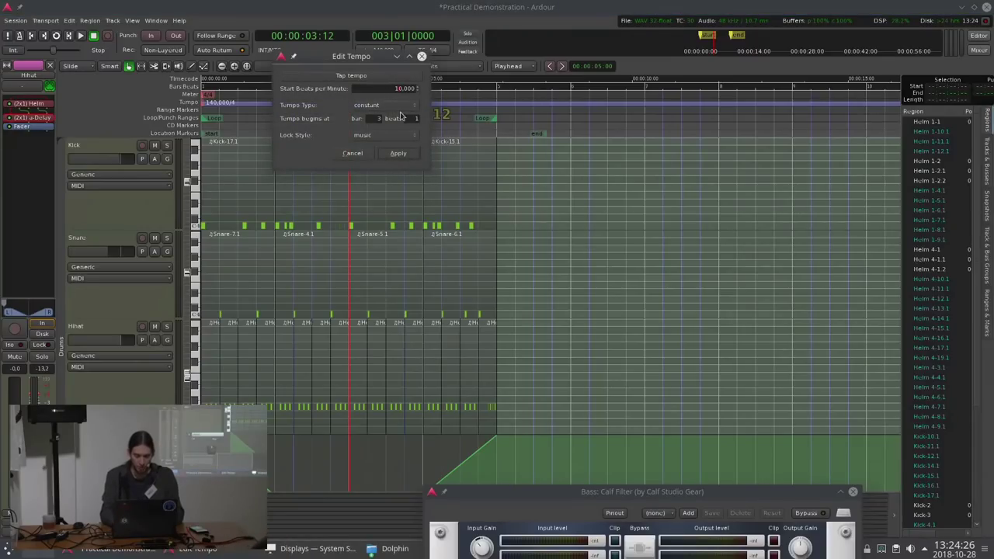
{"action": "key", "text": "Return"}
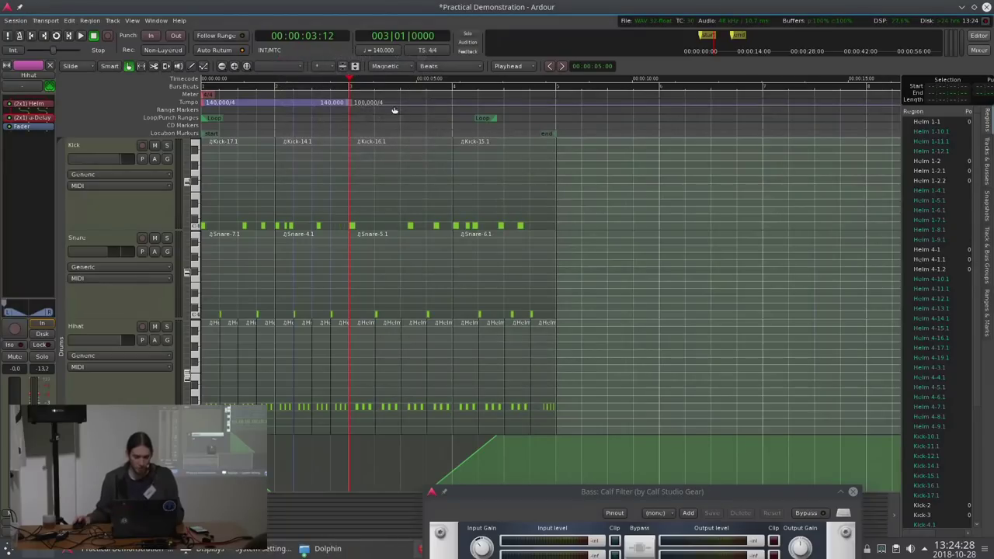
Ramp the first tempo to the next marker, move 100 BPM later, widen the loop, and loop-play
{"action": "right_click", "coordinate": [206, 104]}
{"action": "left_click", "coordinate": [225, 107]}
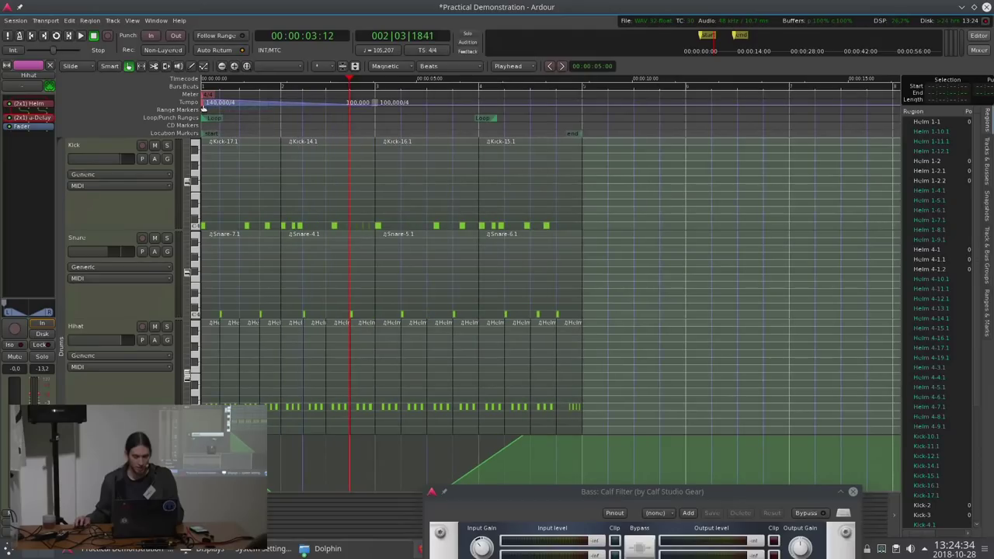
{"action": "mouse_move", "coordinate": [379, 103]}
{"action": "left_mouse_down"}
{"action": "mouse_move", "coordinate": [552, 104]}
{"action": "mouse_move", "coordinate": [549, 137]}
{"action": "left_mouse_up"}
{"action": "left_click_drag", "start_coordinate": [489, 119], "coordinate": [537, 127]}
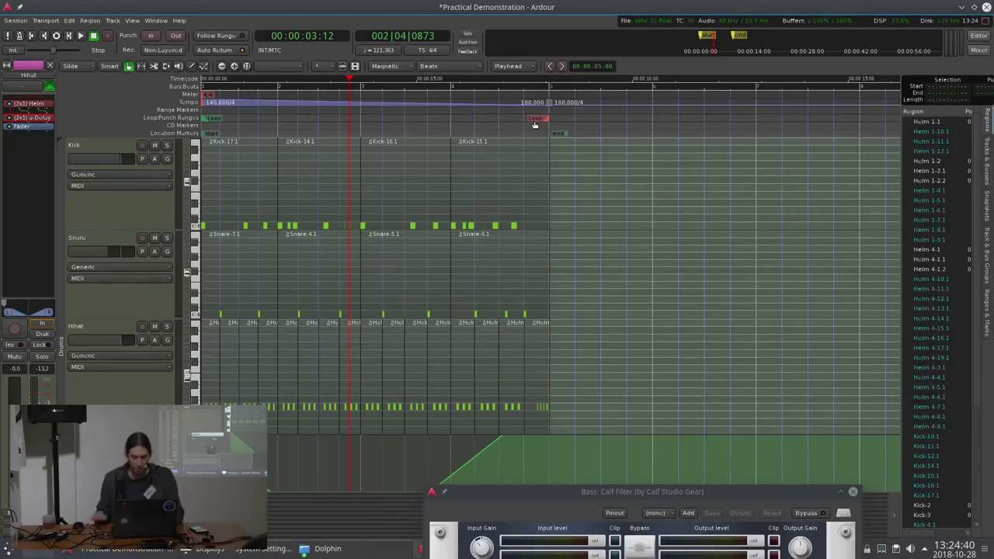
{"action": "key", "text": "l"}
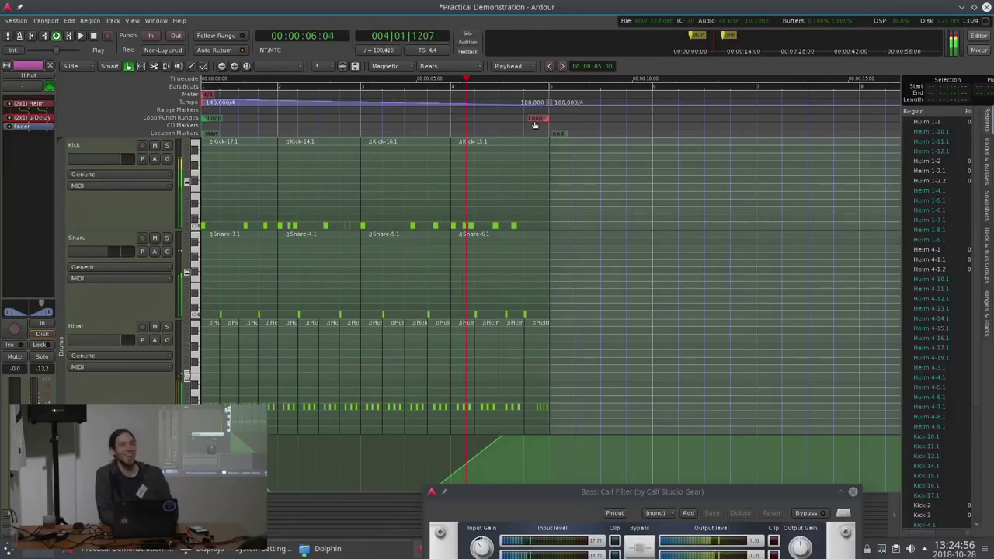
Stop the looped playback after listening, returning the playhead to the start
{"action": "key", "text": "space"}
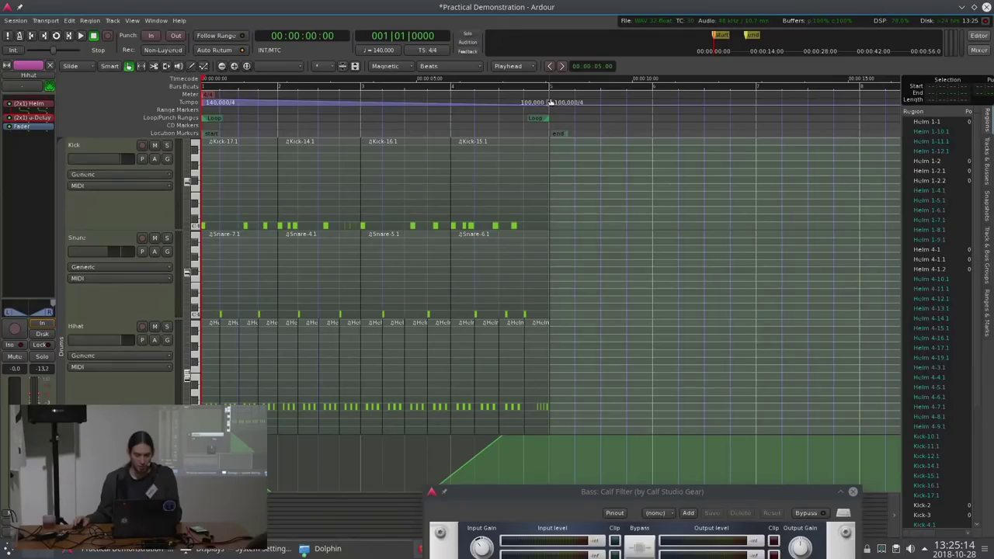
Remove the 100 BPM tempo marker and shorten the loop range again
{"action": "right_click", "coordinate": [550, 102]}
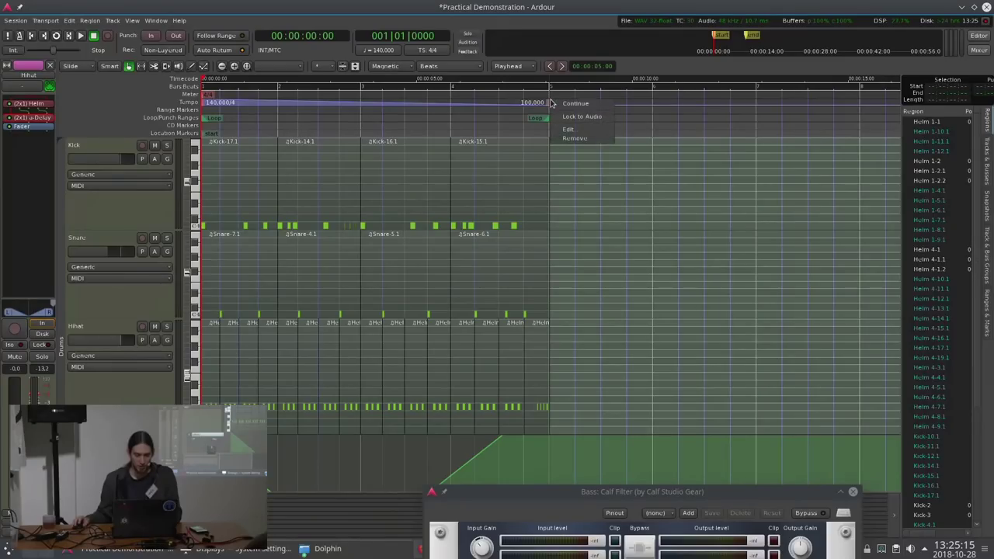
{"action": "left_click", "coordinate": [575, 138]}
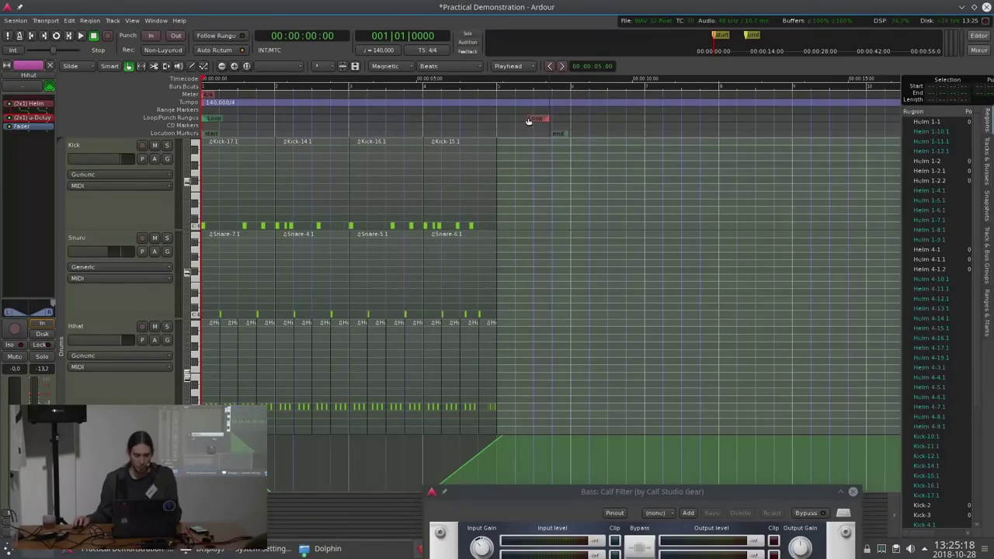
{"action": "left_click_drag", "start_coordinate": [528, 118], "coordinate": [475, 118]}
Snap Hihat's last automation point onto the grid line and check its value
{"action": "scroll", "coordinate": [518, 247], "scroll_direction": "down", "scroll_amount": 4}
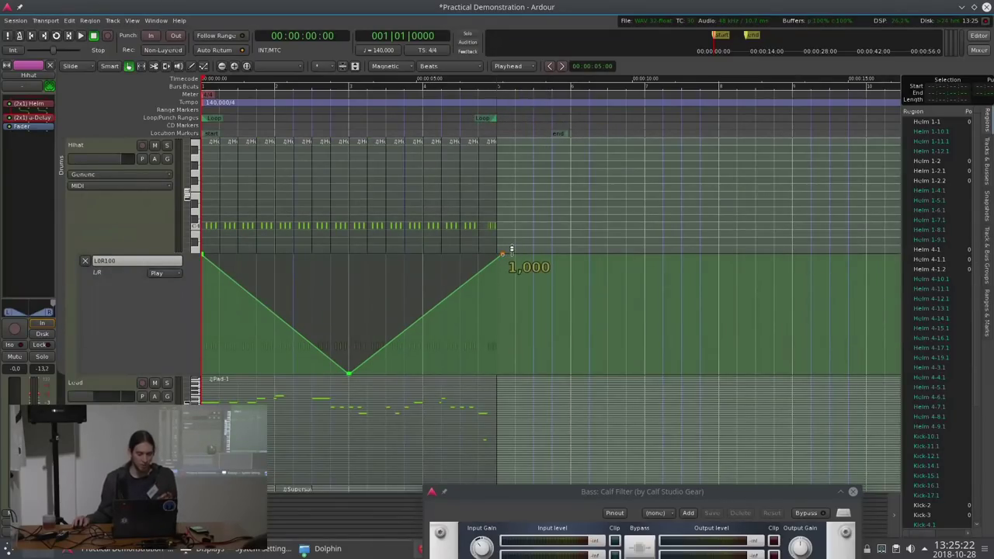
{"action": "left_click_drag", "start_coordinate": [511, 249], "coordinate": [506, 248]}
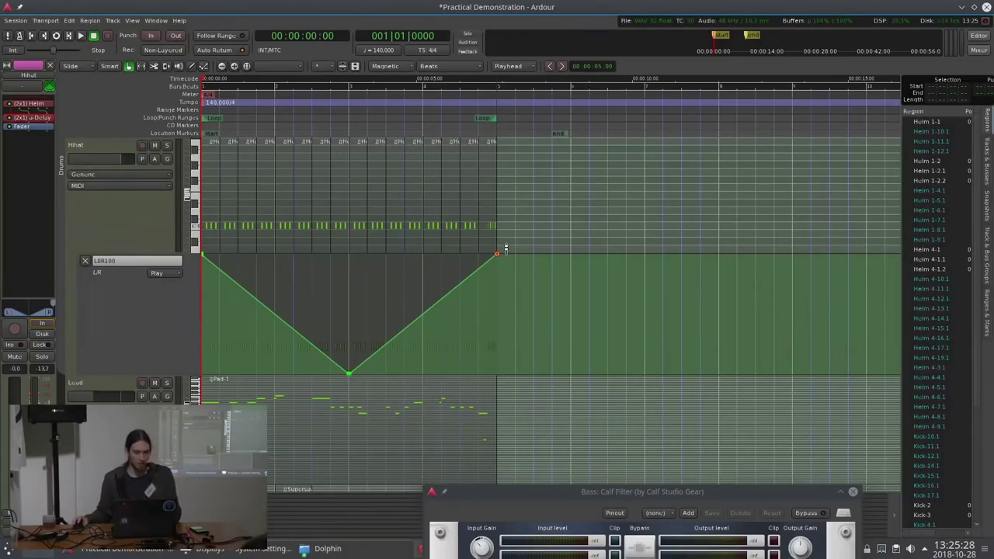
{"action": "mouse_move", "coordinate": [498, 260]}
{"action": "left_mouse_down"}
{"action": "mouse_move", "coordinate": [466, 250]}
{"action": "mouse_move", "coordinate": [505, 246]}
{"action": "left_mouse_up"}
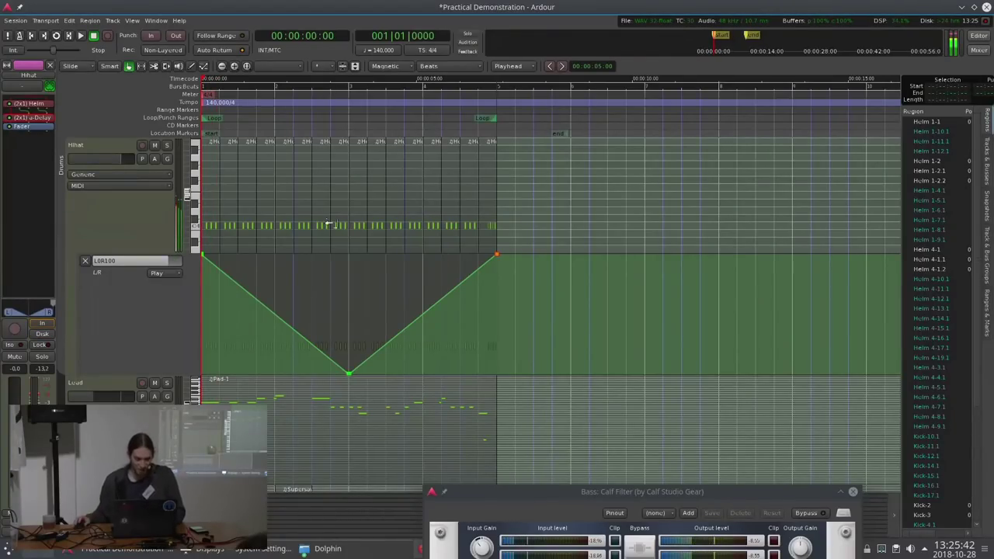
{"action": "scroll", "coordinate": [284, 221], "scroll_direction": "up", "scroll_amount": 4}
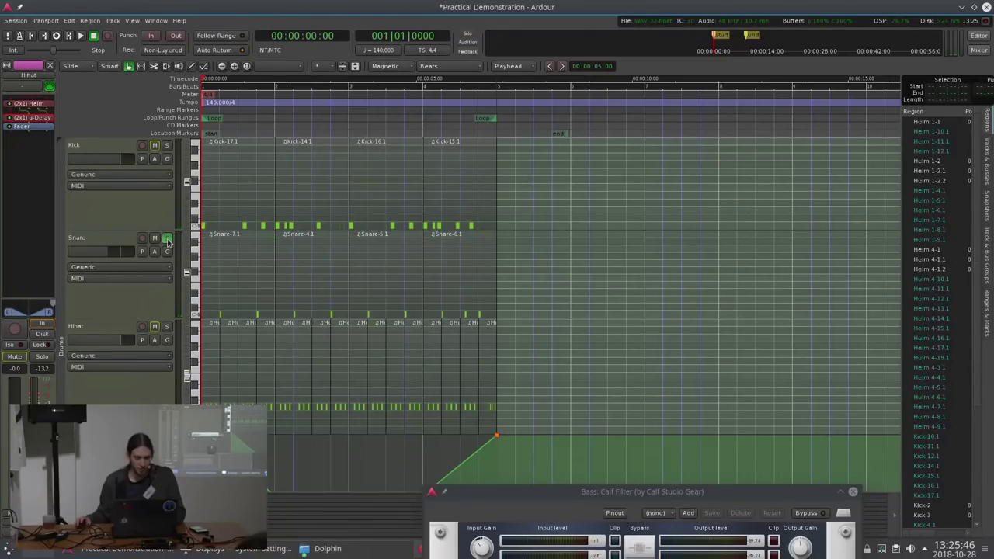
Briefly play the drums, then select the Snare track
{"action": "key", "text": "space"}
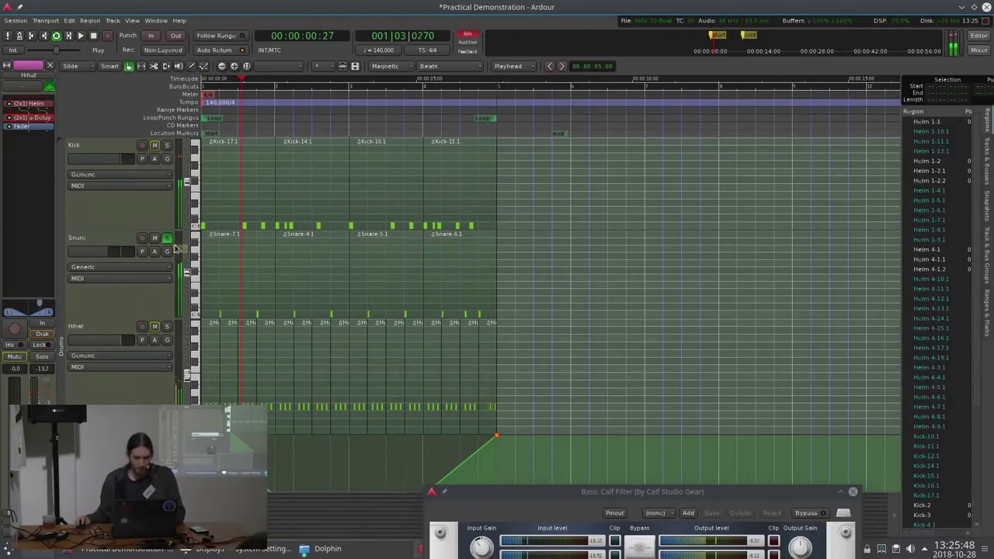
{"action": "key", "text": "space"}
{"action": "left_click", "coordinate": [106, 305]}
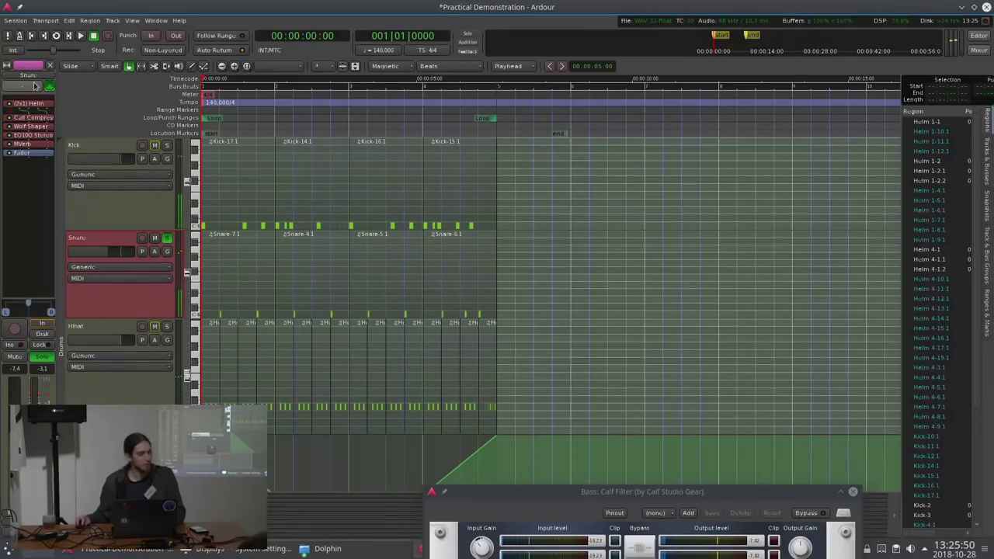
Insert Calf Crusher on the Snare track via a 'crush' plugin search
{"action": "right_click", "coordinate": [36, 156]}
{"action": "mouse_move", "coordinate": [93, 159]}
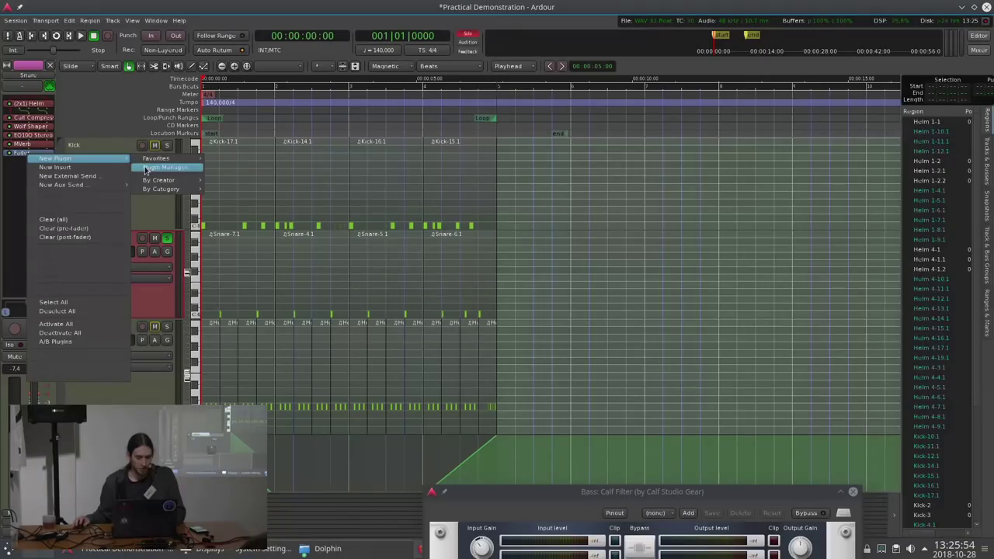
{"action": "left_click", "coordinate": [146, 168]}
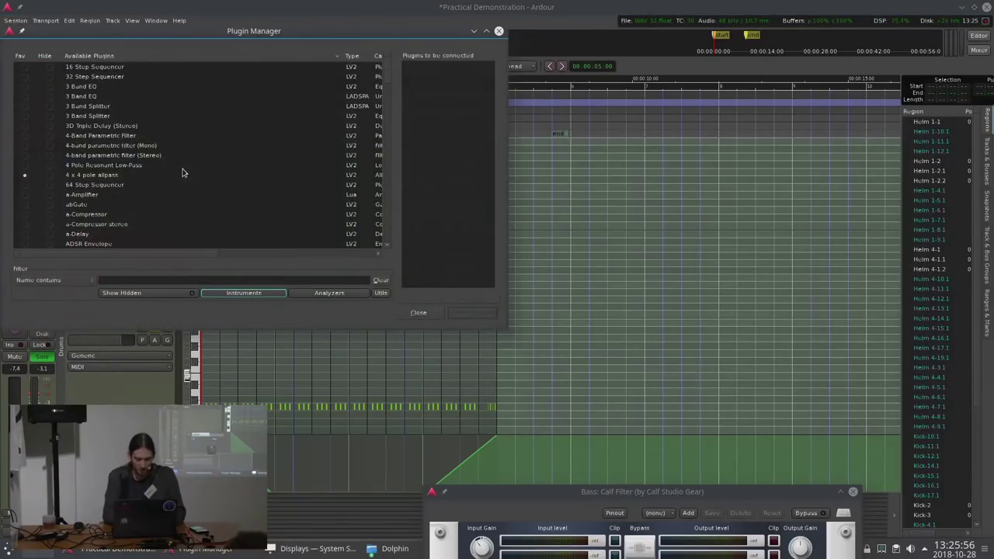
{"action": "type", "text": "crush"}
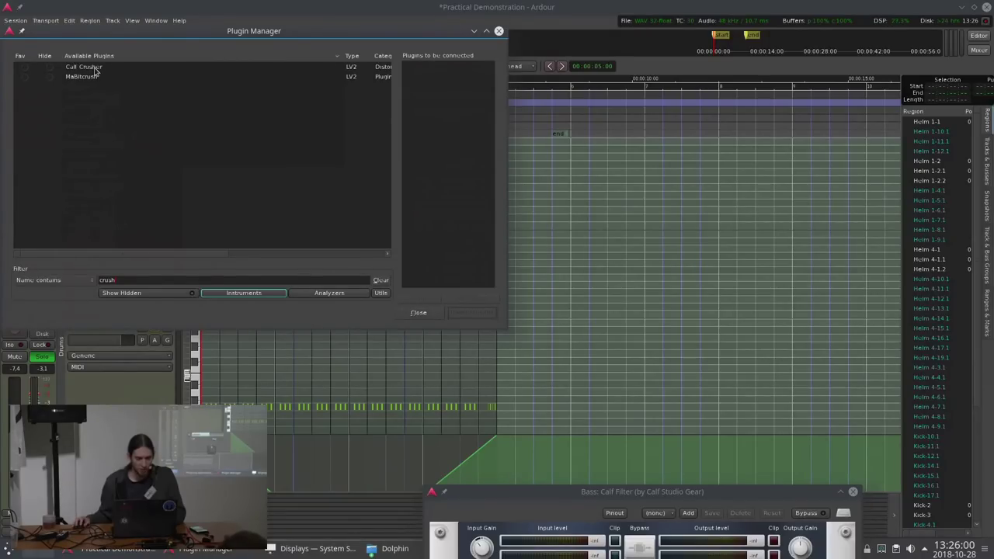
{"action": "double_click", "coordinate": [98, 69]}
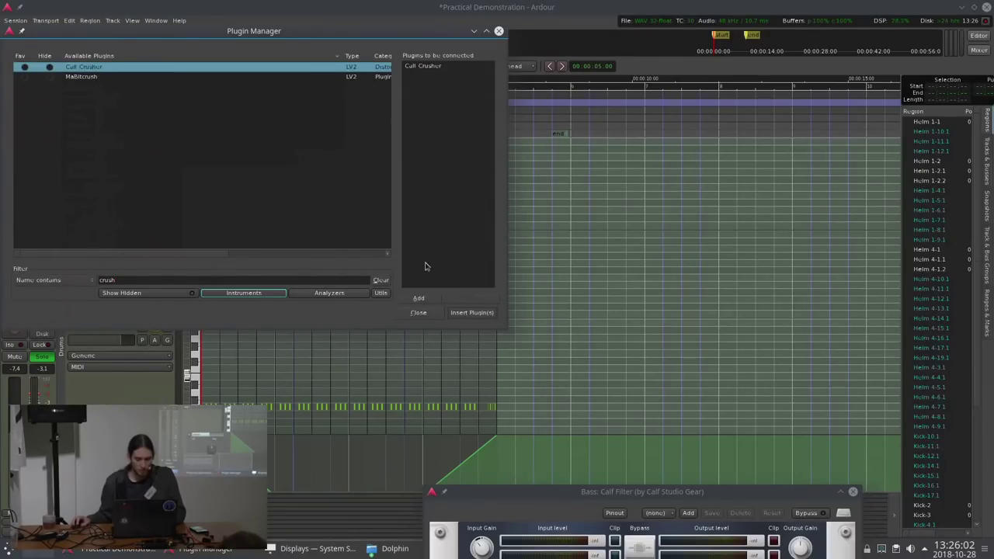
{"action": "left_click", "coordinate": [462, 313]}
{"action": "left_click_drag", "start_coordinate": [307, 231], "coordinate": [673, 114]}
While the loop plays, set the Calf Crusher Mix to 100% and raise Bit Reduction
{"action": "key", "text": "space"}
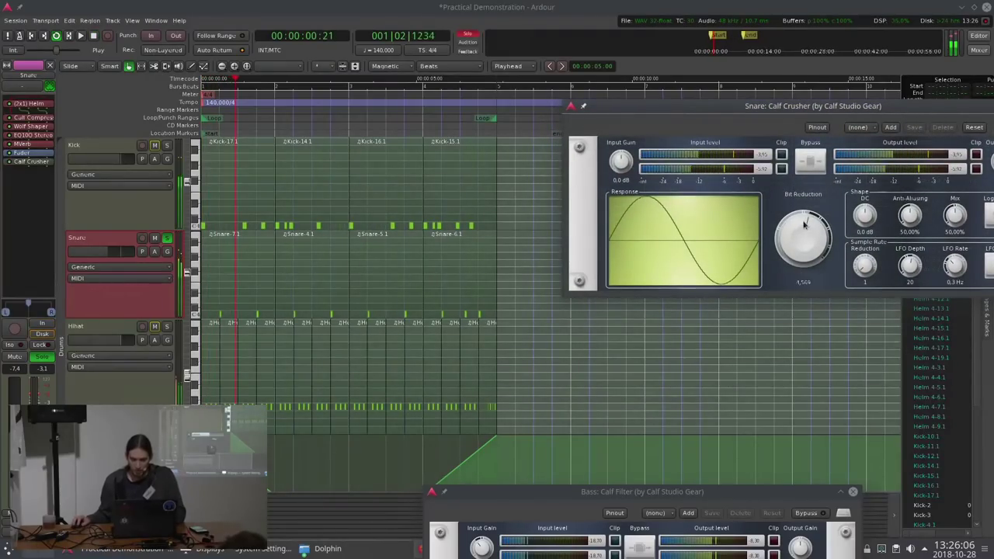
{"action": "mouse_move", "coordinate": [805, 227]}
{"action": "left_mouse_down"}
{"action": "mouse_move", "coordinate": [808, 199]}
{"action": "mouse_move", "coordinate": [807, 241]}
{"action": "left_mouse_up"}
{"action": "left_click_drag", "start_coordinate": [954, 216], "coordinate": [954, 194]}
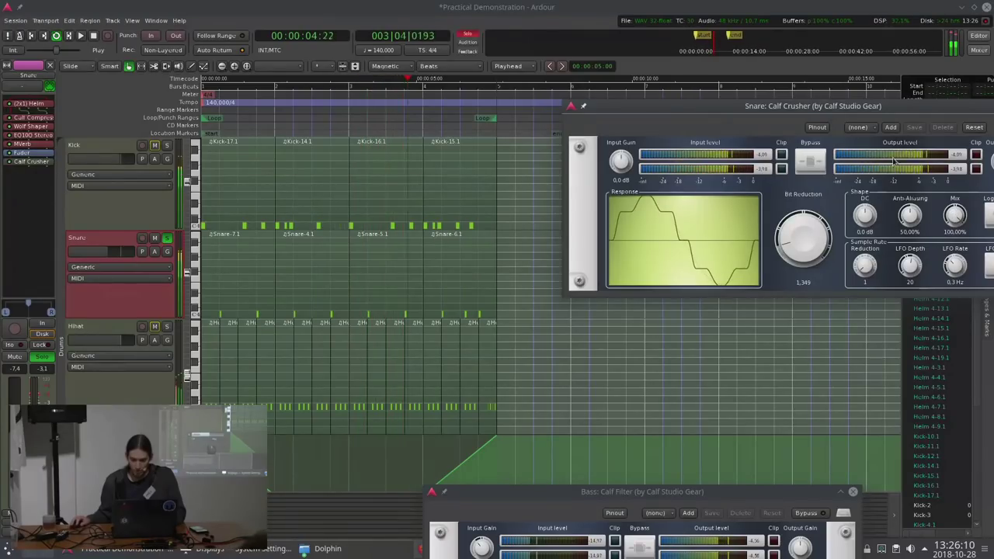
{"action": "left_click_drag", "start_coordinate": [811, 236], "coordinate": [815, 177]}
{"action": "key", "text": "space"}
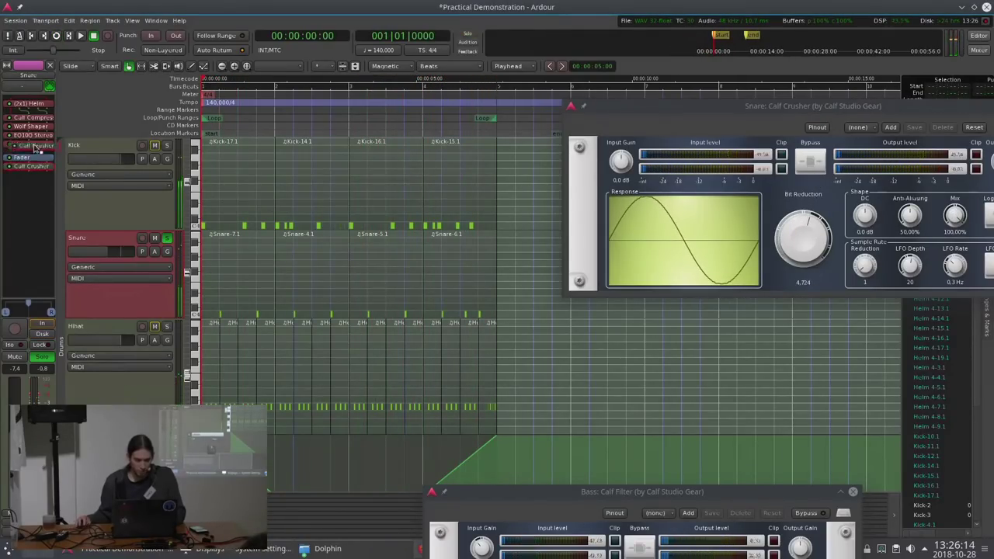
{"action": "left_click_drag", "start_coordinate": [775, 109], "coordinate": [580, 111]}
{"action": "key", "text": "space"}
{"action": "left_click_drag", "start_coordinate": [619, 242], "coordinate": [612, 293]}
{"action": "key", "text": "space"}
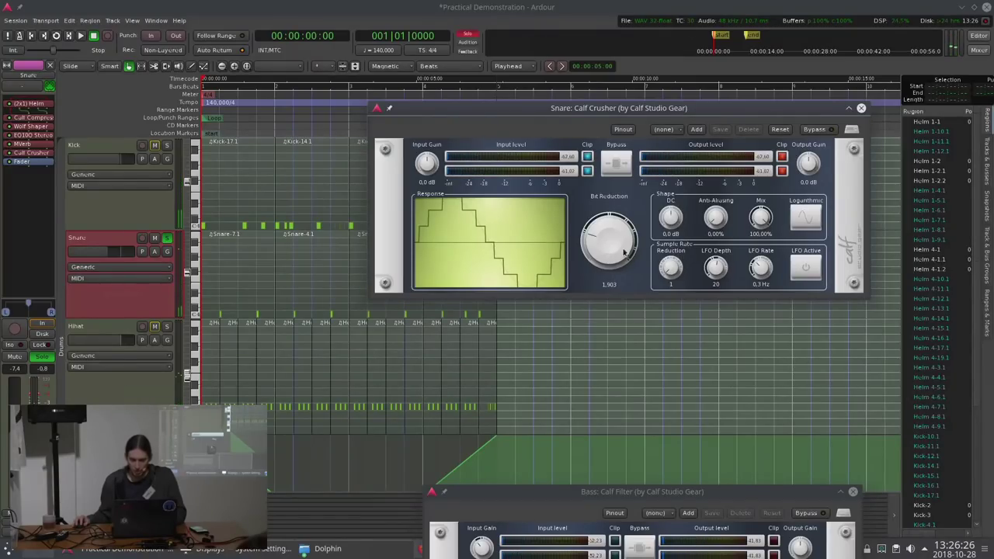
Set Sample Rate Reduction to 8.709 and Bit Reduction to 4, then unsolo the Snare
{"action": "key", "text": "space"}
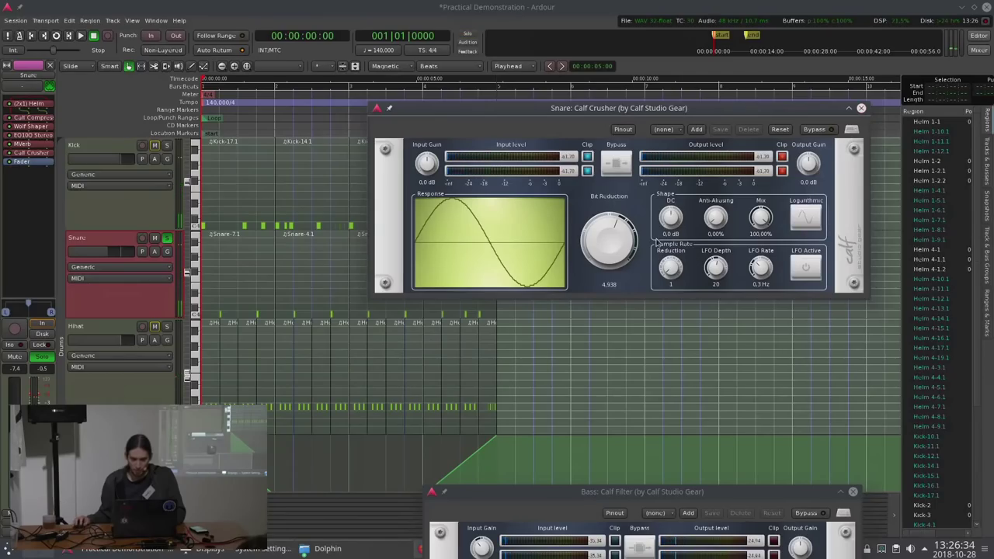
{"action": "left_click_drag", "start_coordinate": [670, 267], "coordinate": [679, 215]}
{"action": "key", "text": "space"}
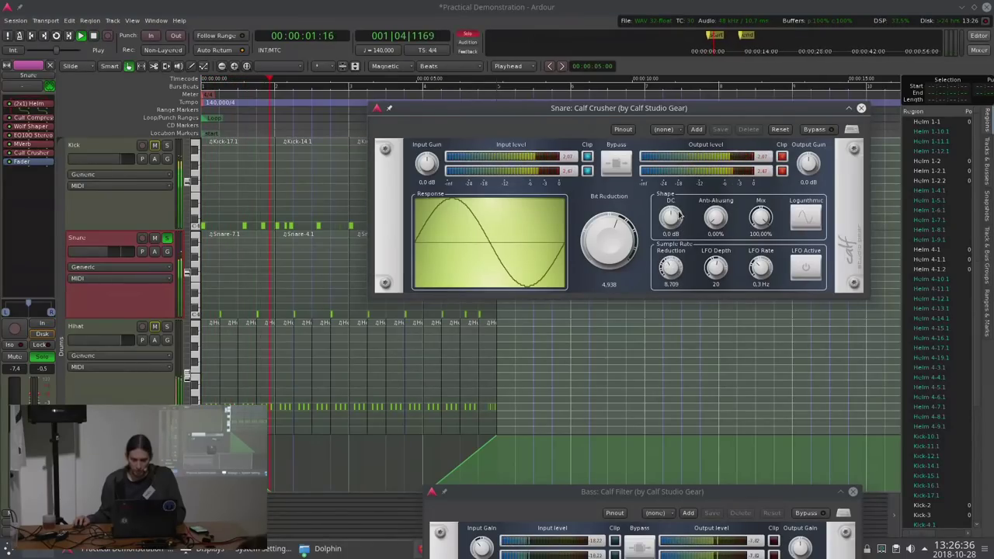
{"action": "key", "text": "space"}
{"action": "mouse_move", "coordinate": [607, 247]}
{"action": "left_mouse_down"}
{"action": "mouse_move", "coordinate": [570, 262]}
{"action": "mouse_move", "coordinate": [613, 225]}
{"action": "mouse_move", "coordinate": [621, 180]}
{"action": "mouse_move", "coordinate": [625, 256]}
{"action": "left_mouse_up"}
{"action": "key", "text": "space"}
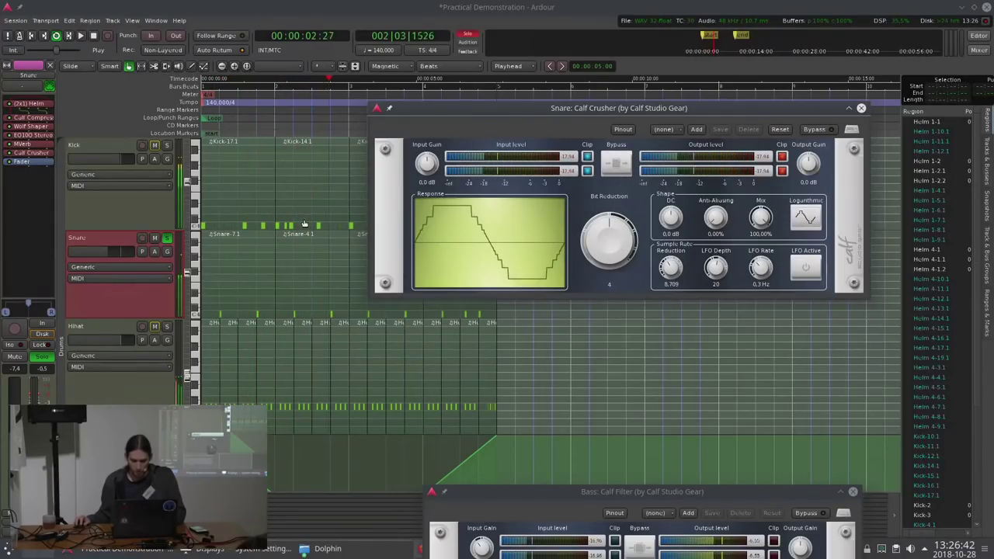
{"action": "key", "text": "space"}
{"action": "left_click", "coordinate": [167, 237]}
Play back the full session mix
{"action": "key", "text": "space"}
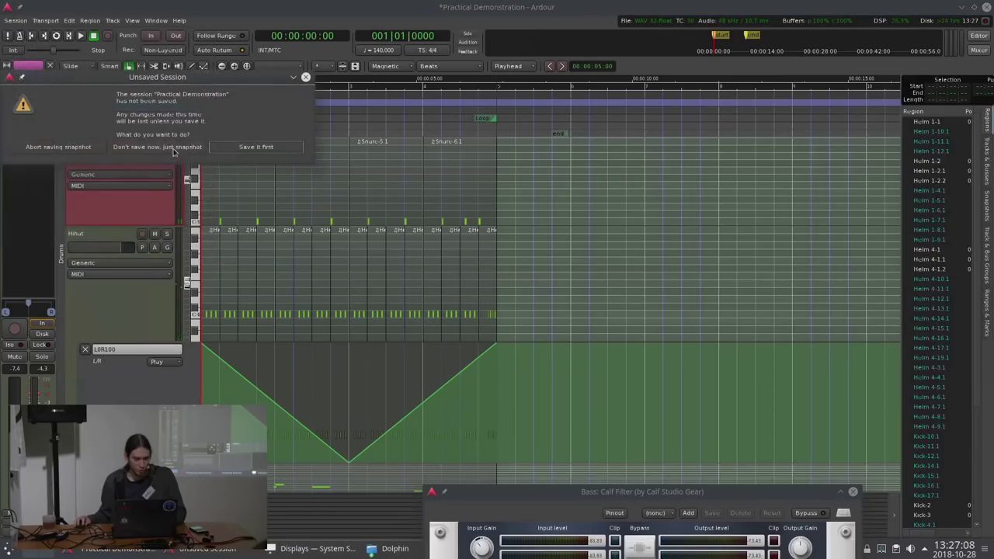
Skip saving and snapshot the session as 'Practical Demonstration 02'
{"action": "left_click", "coordinate": [163, 146]}
{"action": "type", "text": "02"}
{"action": "key", "text": "Return"}
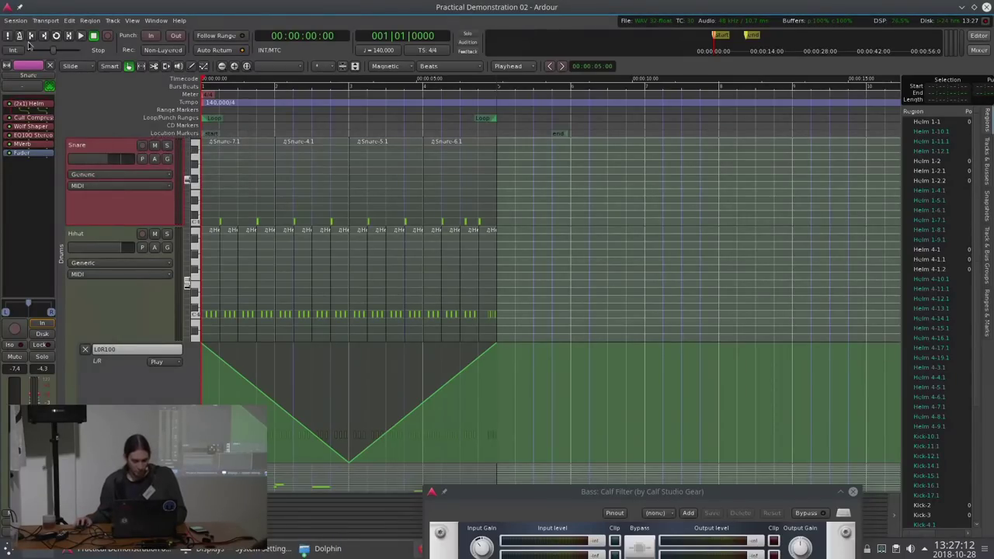
{"action": "left_click", "coordinate": [15, 20]}
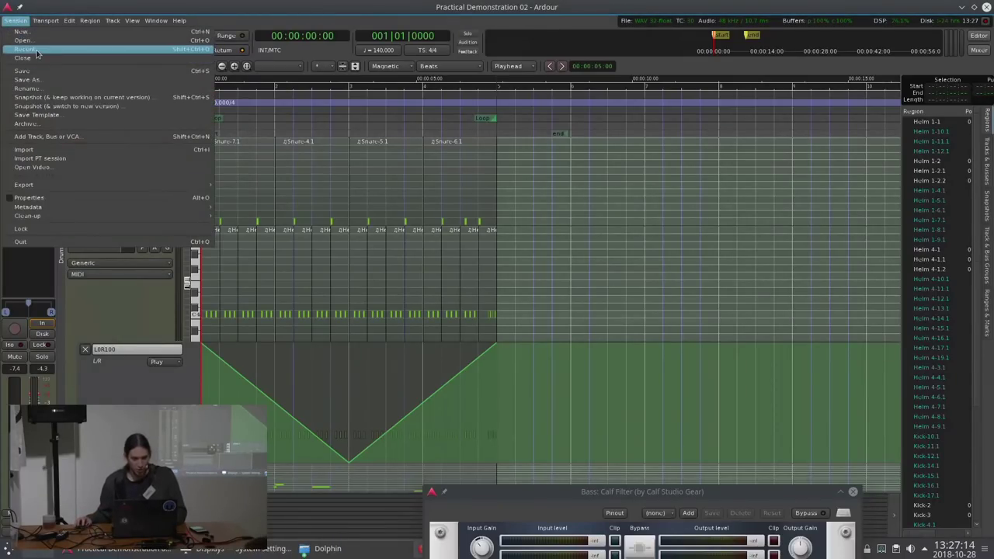
{"action": "left_click", "coordinate": [285, 162]}
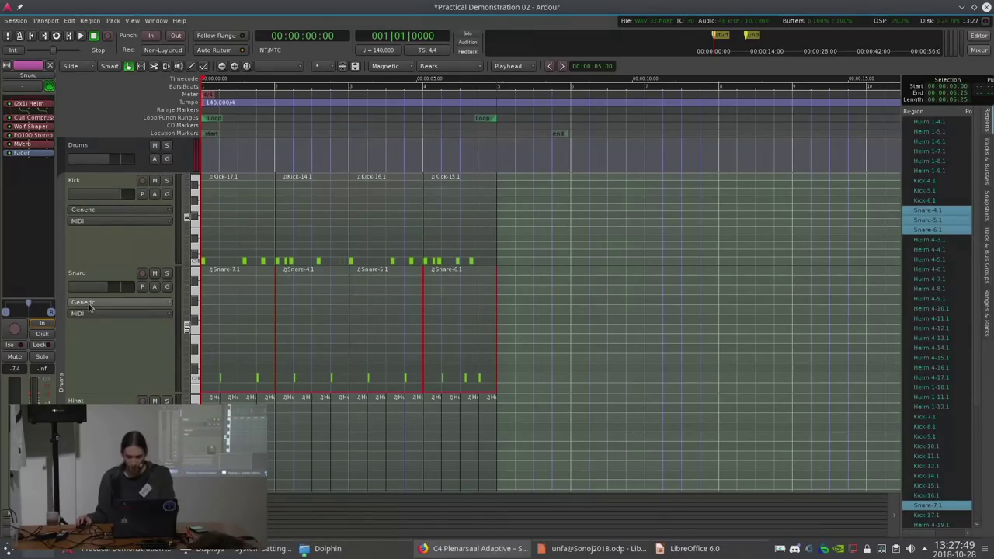
Solo the Snare and raise its MVerb Mix from 0% to 43% during playback
{"action": "key", "text": "space"}
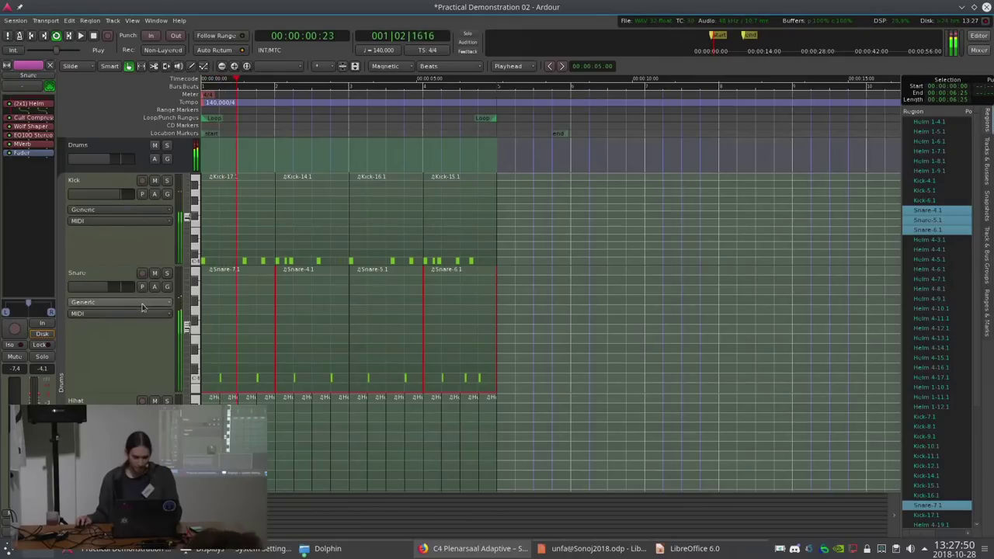
{"action": "left_click", "coordinate": [167, 274]}
{"action": "key", "text": "space"}
{"action": "left_click", "coordinate": [115, 345]}
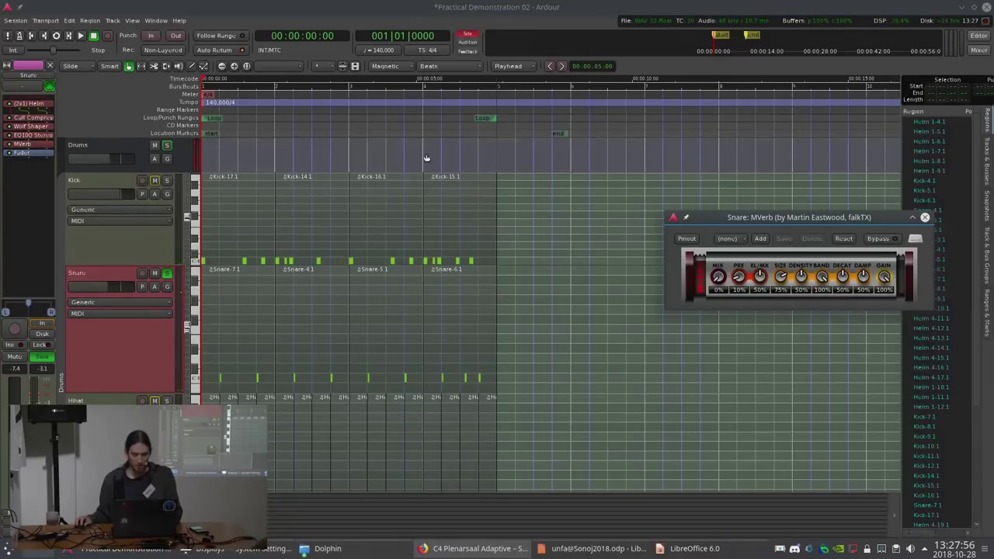
{"action": "left_click_drag", "start_coordinate": [775, 220], "coordinate": [623, 186]}
{"action": "key", "text": "space"}
{"action": "left_click_drag", "start_coordinate": [567, 244], "coordinate": [557, 78]}
{"action": "key", "text": "space"}
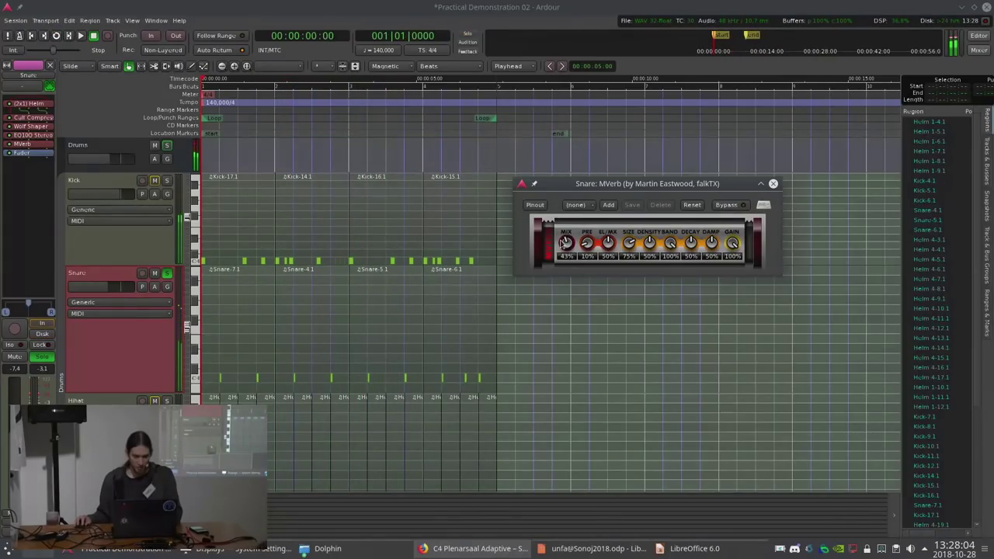
Add a Play-mode MVerb Mix automation lane to the Snare and draw a point at 0%
{"action": "left_click", "coordinate": [153, 287]}
{"action": "mouse_move", "coordinate": [175, 331]}
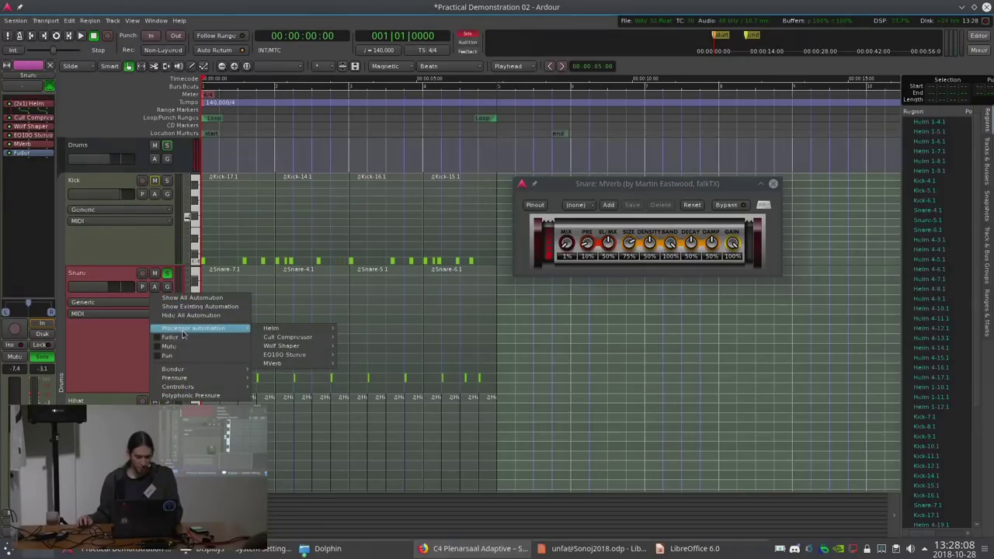
{"action": "mouse_move", "coordinate": [274, 365]}
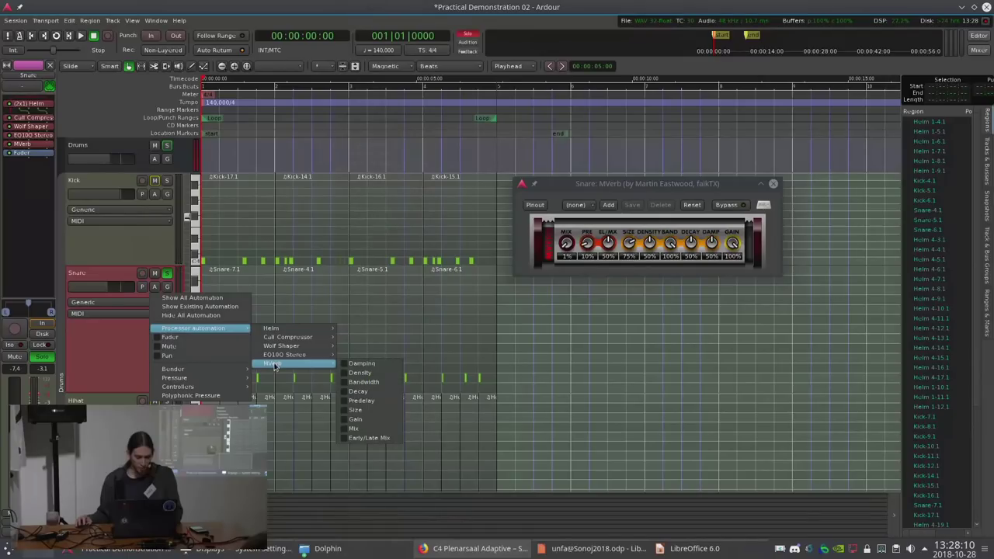
{"action": "left_click", "coordinate": [347, 432]}
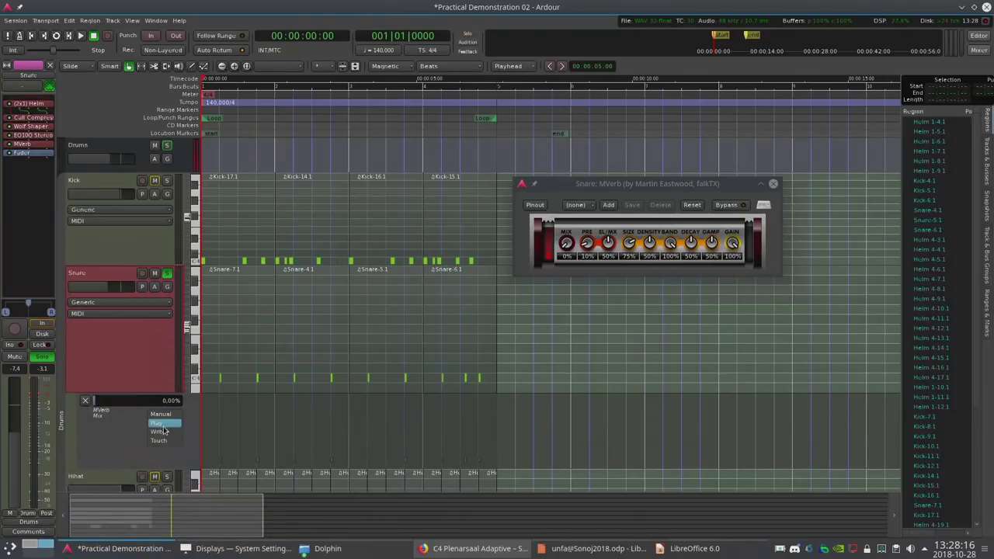
{"action": "left_click", "coordinate": [164, 424]}
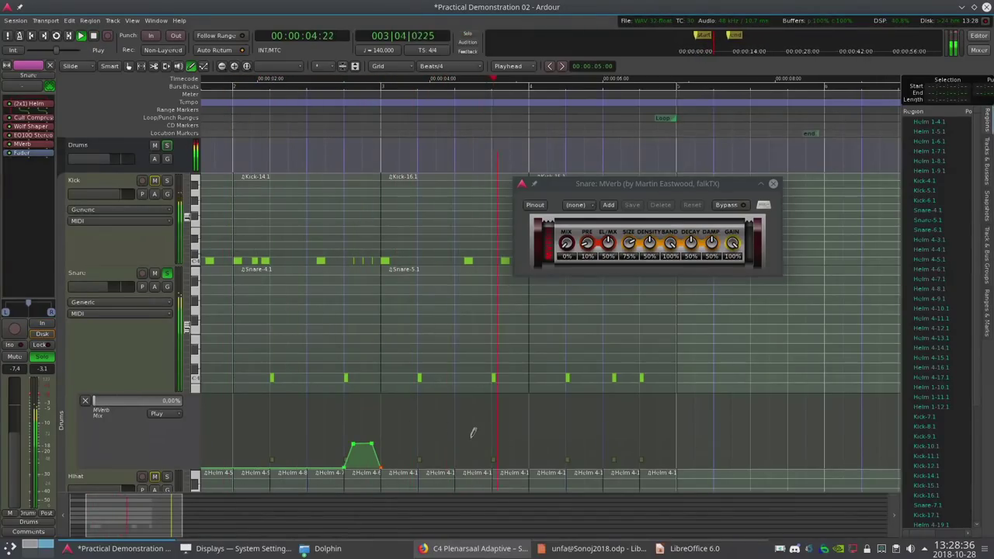
{"action": "key", "text": "space"}
{"action": "left_click_drag", "start_coordinate": [564, 455], "coordinate": [611, 469]}
{"action": "key", "text": "space"}
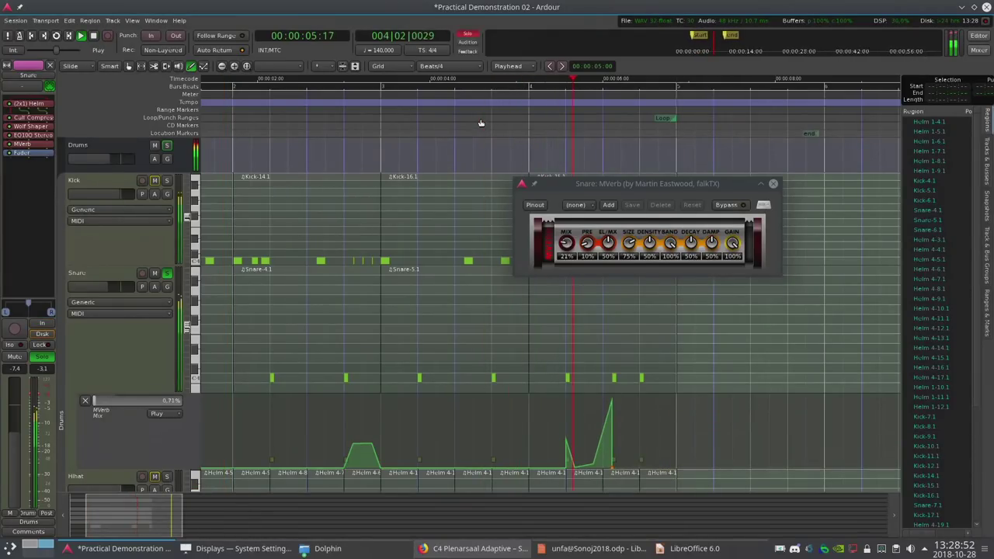
Play from just before bar 4 and zoom the timeline out to about 15 seconds
{"action": "key", "text": "space"}
{"action": "left_click", "coordinate": [481, 118]}
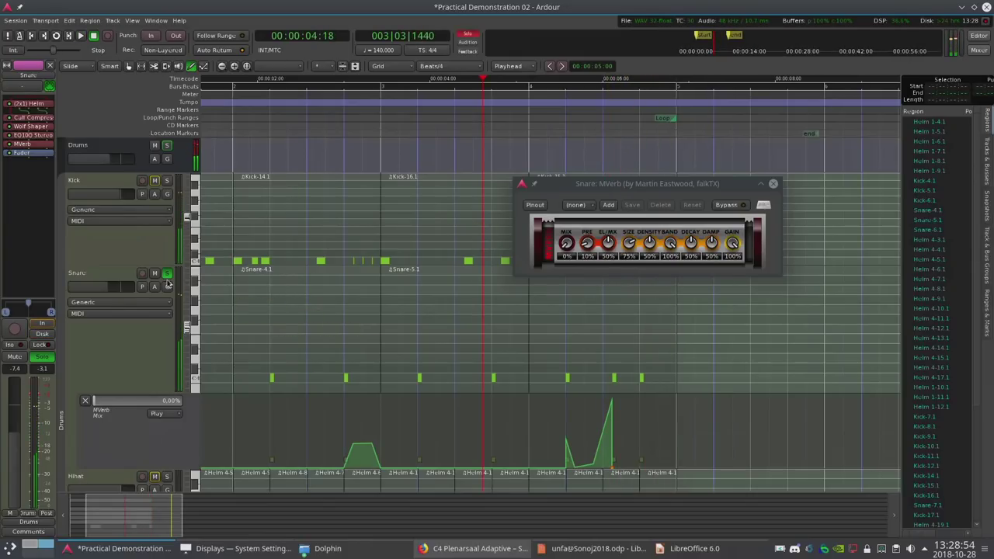
{"action": "key", "text": "space"}
{"action": "key", "text": "space"}
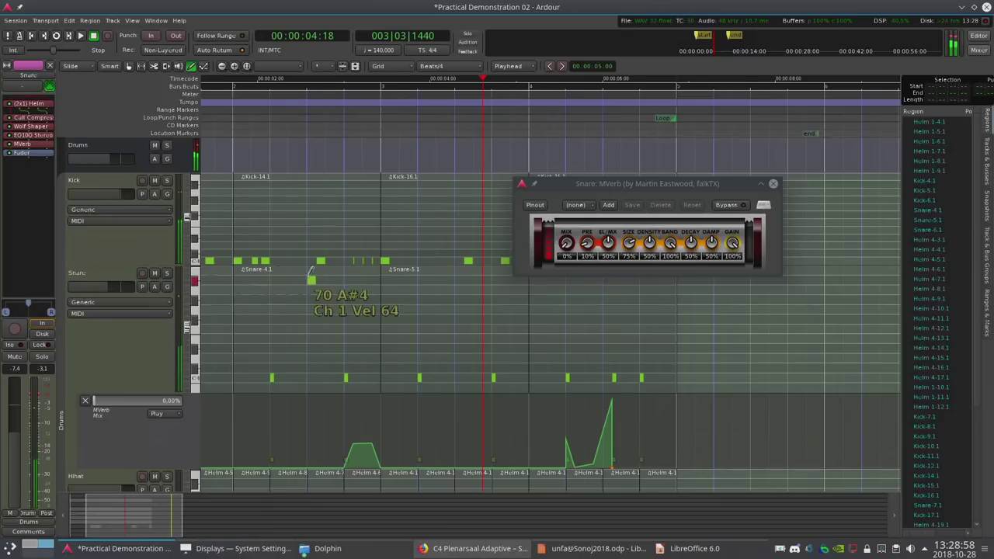
{"action": "scroll", "coordinate": [295, 233], "scroll_direction": "down", "scroll_amount": 5}
{"action": "key", "text": "minus"}
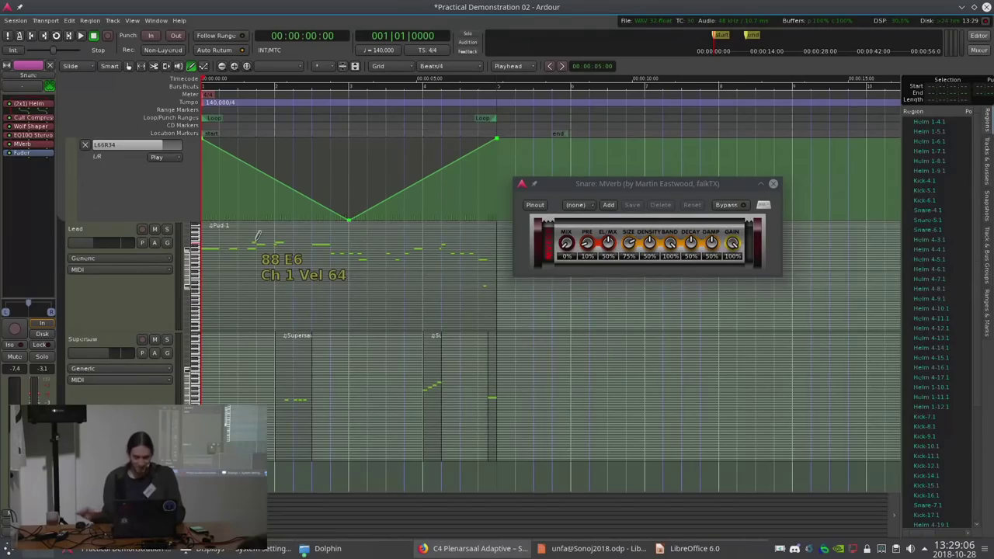
{"action": "scroll", "coordinate": [257, 236], "scroll_direction": "up", "scroll_amount": 3}
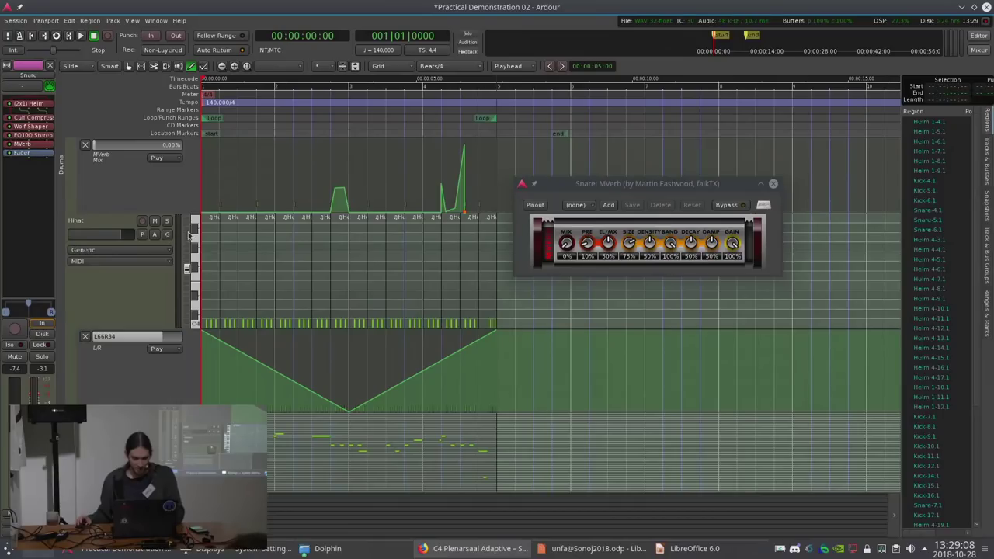
{"action": "scroll", "coordinate": [187, 239], "scroll_direction": "up", "scroll_amount": 4}
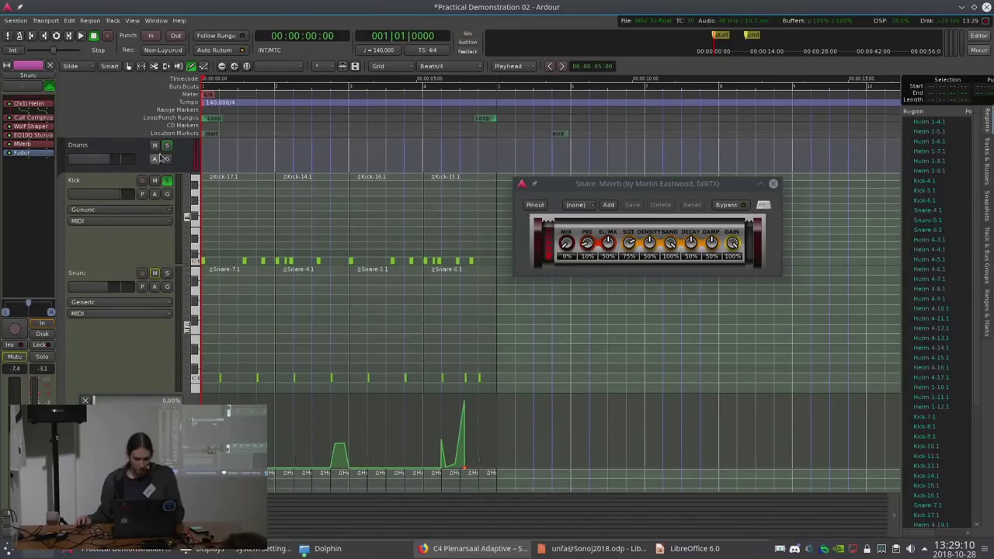
{"action": "scroll", "coordinate": [166, 229], "scroll_direction": "up", "scroll_amount": 4}
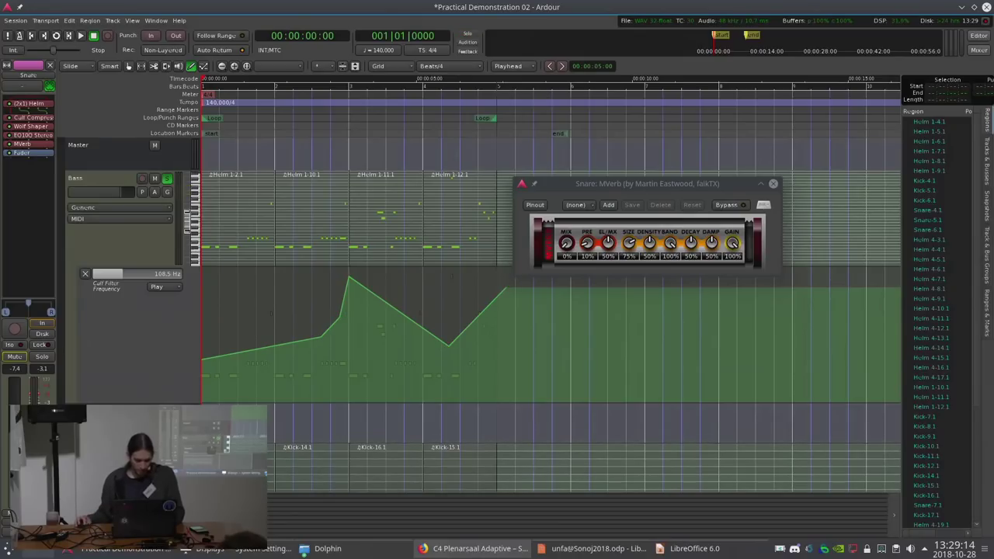
Play the loop from the start to hear the Snare reverb automation
{"action": "key", "text": "space"}
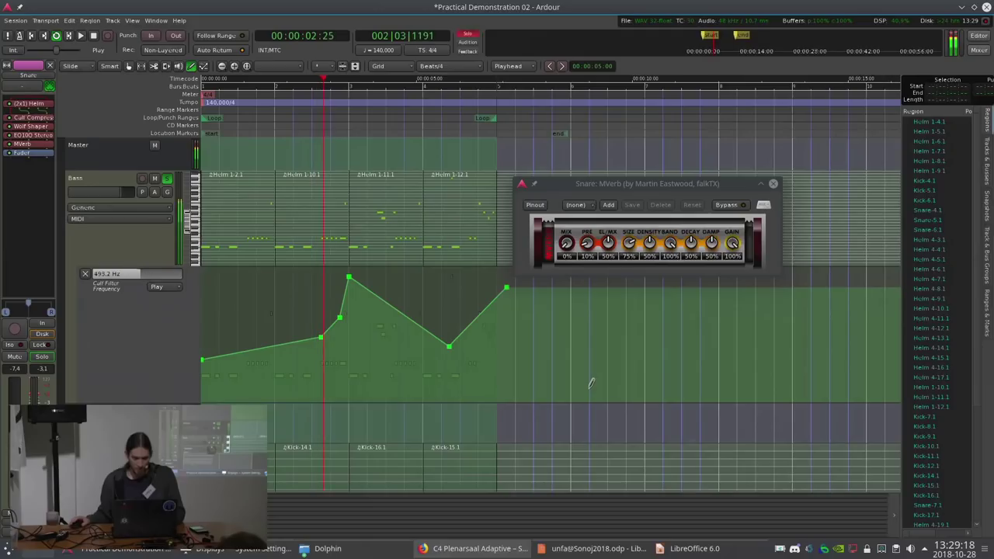
{"action": "scroll", "coordinate": [589, 383], "scroll_direction": "down", "scroll_amount": 5}
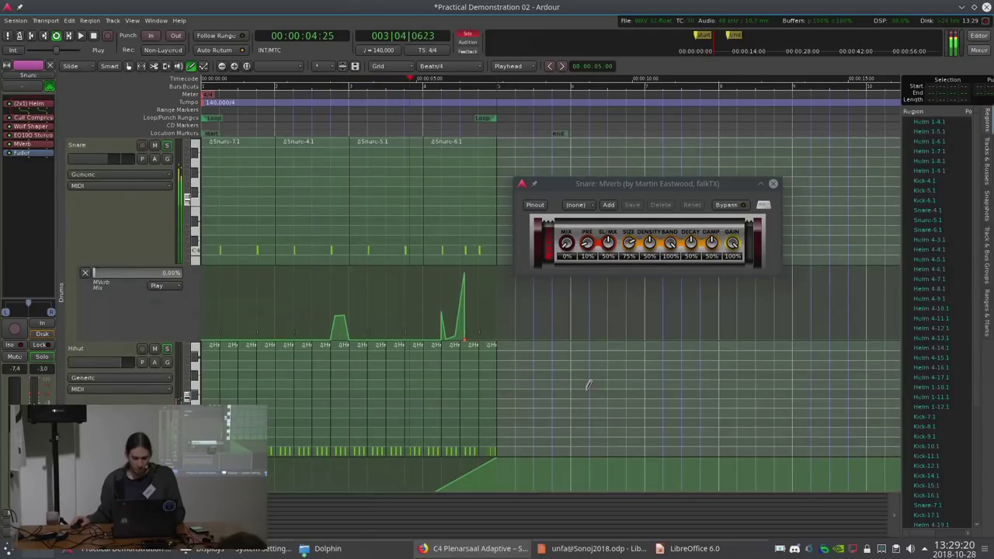
{"action": "key", "text": "space"}
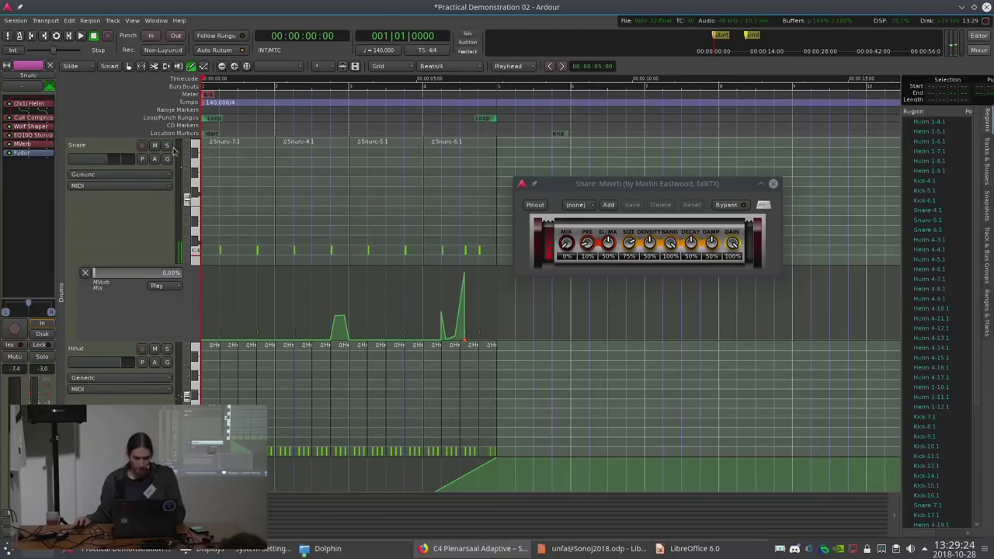
{"action": "key", "text": "space"}
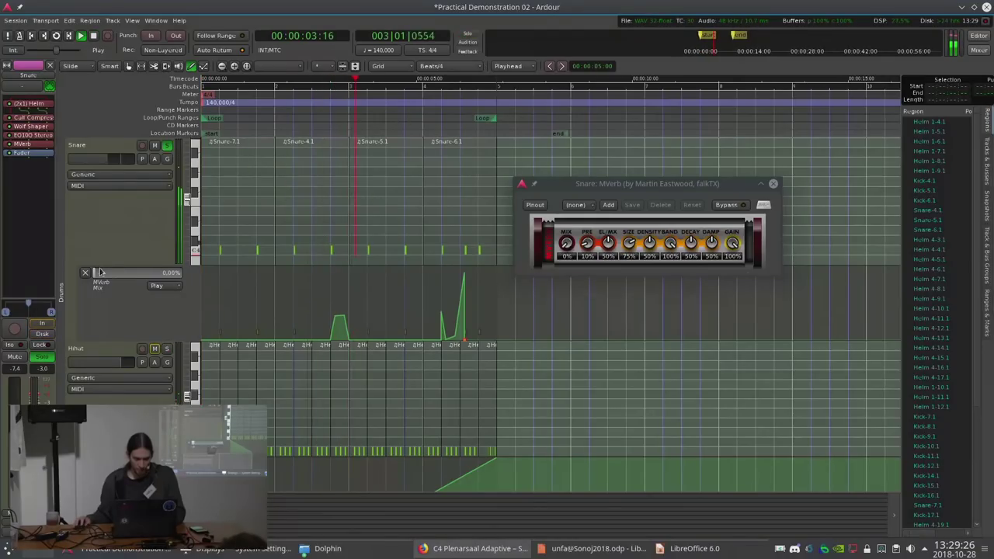
{"action": "key", "text": "space"}
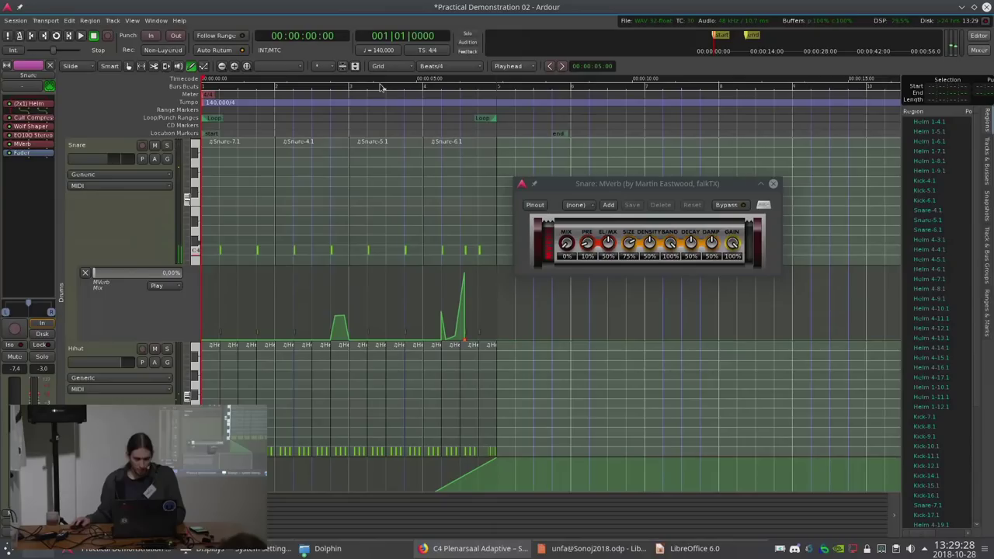
{"action": "key", "text": "space"}
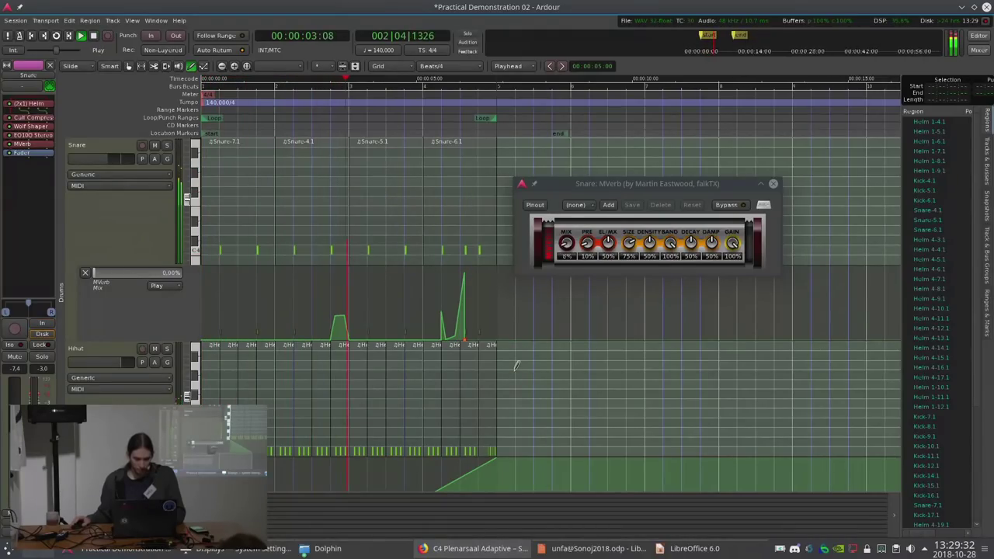
Raise an MVerb Mix automation point to the top and play from before the bump
{"action": "key", "text": "space"}
{"action": "left_click", "coordinate": [319, 117]}
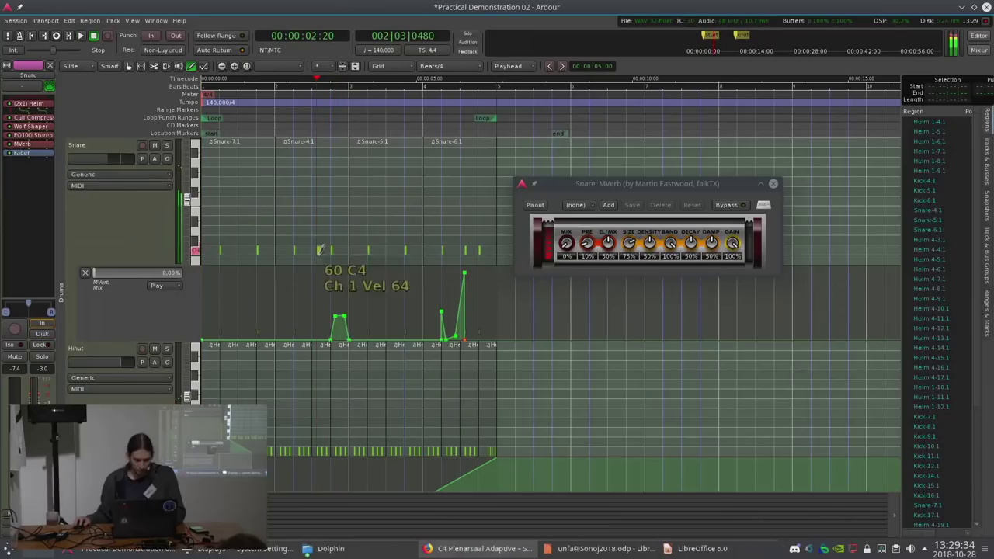
{"action": "left_click_drag", "start_coordinate": [353, 311], "coordinate": [341, 271]}
{"action": "left_click", "coordinate": [313, 104]}
{"action": "key", "text": "space"}
{"action": "key", "text": "space"}
Push the next point into a tall 100% spike, raise the points after it, and replay from 5 seconds
{"action": "scroll", "coordinate": [435, 298], "scroll_direction": "up", "scroll_amount": 2}
{"action": "left_click_drag", "start_coordinate": [439, 305], "coordinate": [433, 263]}
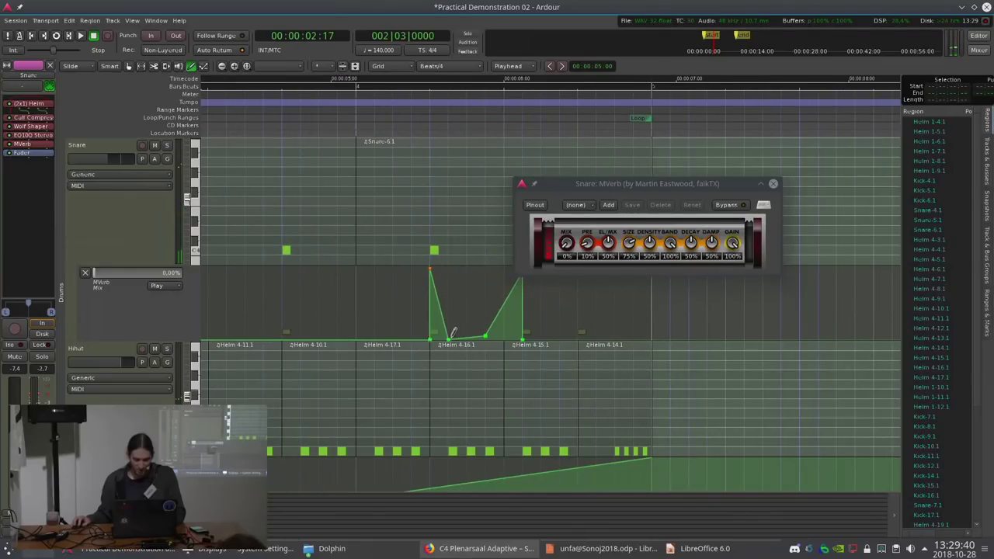
{"action": "left_click_drag", "start_coordinate": [451, 337], "coordinate": [485, 321]}
{"action": "scroll", "coordinate": [495, 300], "scroll_direction": "down", "scroll_amount": 1}
{"action": "scroll", "coordinate": [454, 269], "scroll_direction": "up", "scroll_amount": 1}
{"action": "left_click_drag", "start_coordinate": [459, 269], "coordinate": [457, 257]}
{"action": "left_click", "coordinate": [270, 104]}
{"action": "key", "text": "space"}
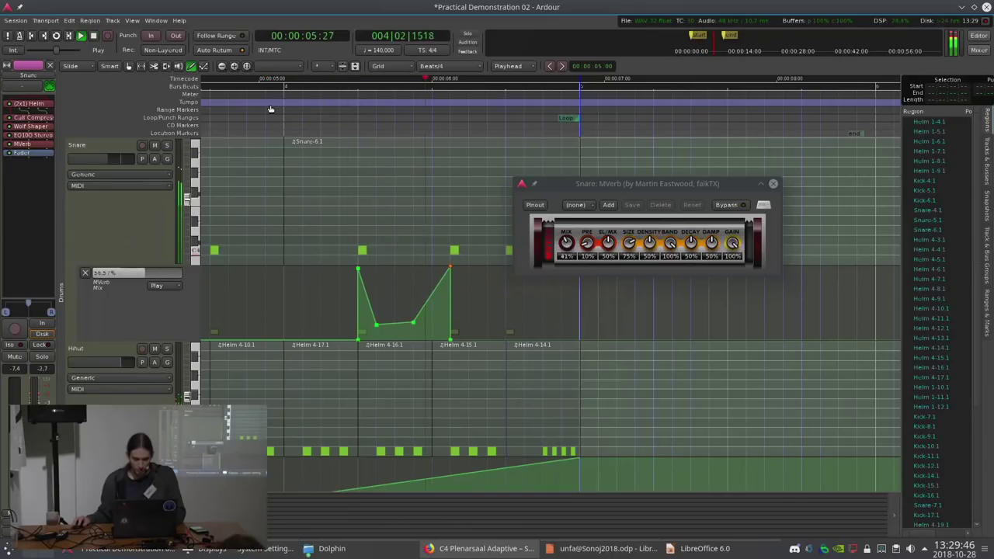
{"action": "key", "text": "space"}
{"action": "scroll", "coordinate": [371, 222], "scroll_direction": "down", "scroll_amount": 2}
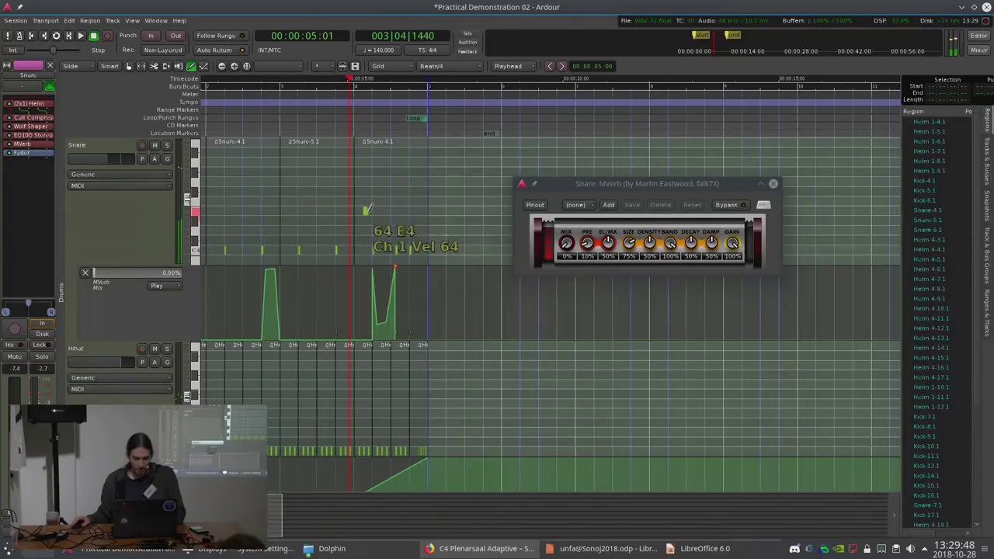
{"action": "scroll", "coordinate": [374, 227], "scroll_direction": "down", "scroll_amount": 3}
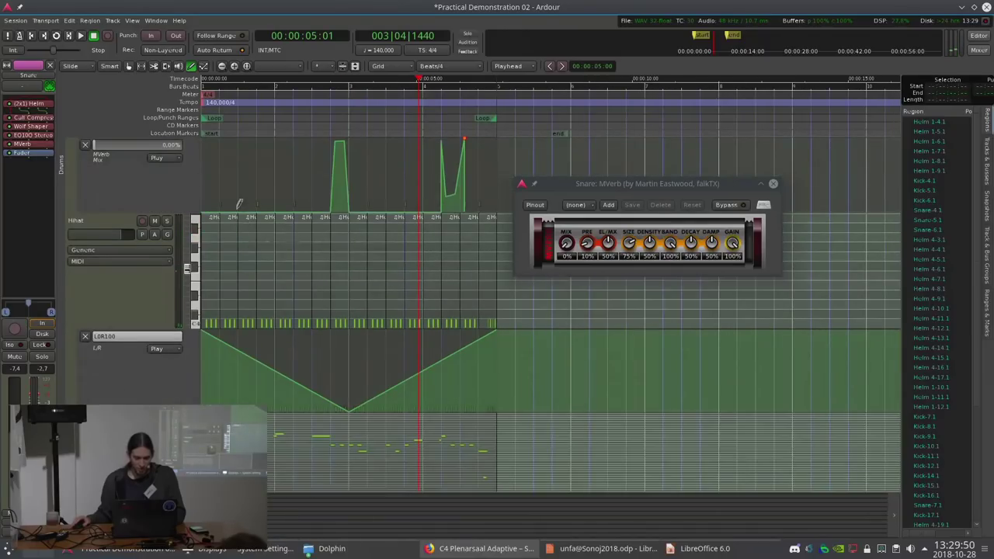
Solo the Lead track, play it alone in loop mode, then stop at the start
{"action": "key", "text": "Home"}
{"action": "scroll", "coordinate": [233, 310], "scroll_direction": "down", "scroll_amount": 2}
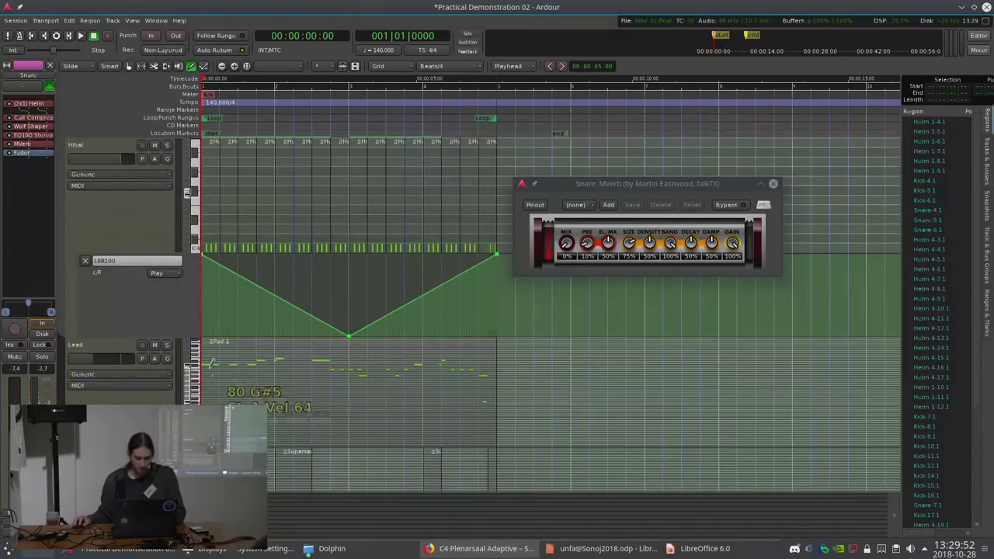
{"action": "left_click", "coordinate": [116, 346]}
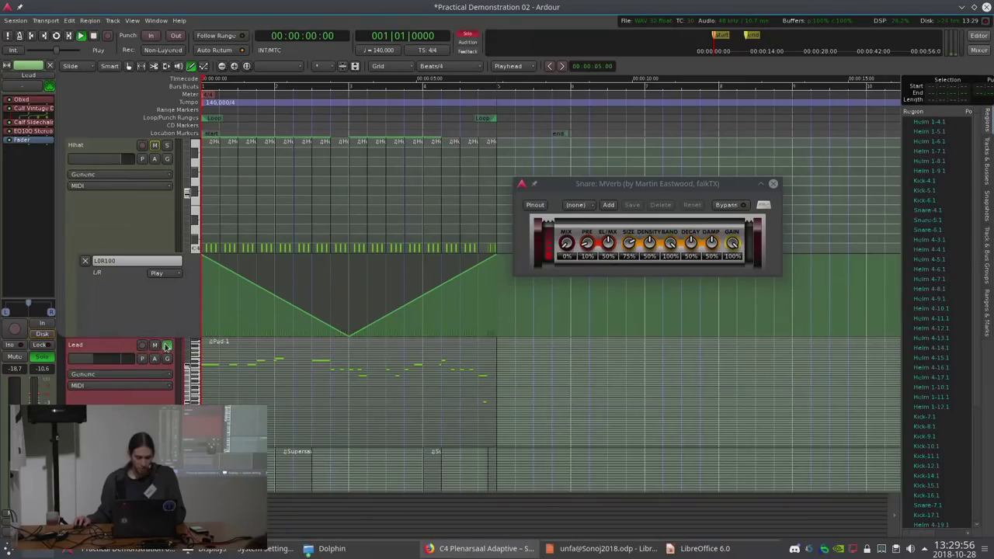
{"action": "key", "text": "space"}
{"action": "scroll", "coordinate": [130, 308], "scroll_direction": "down", "scroll_amount": 3}
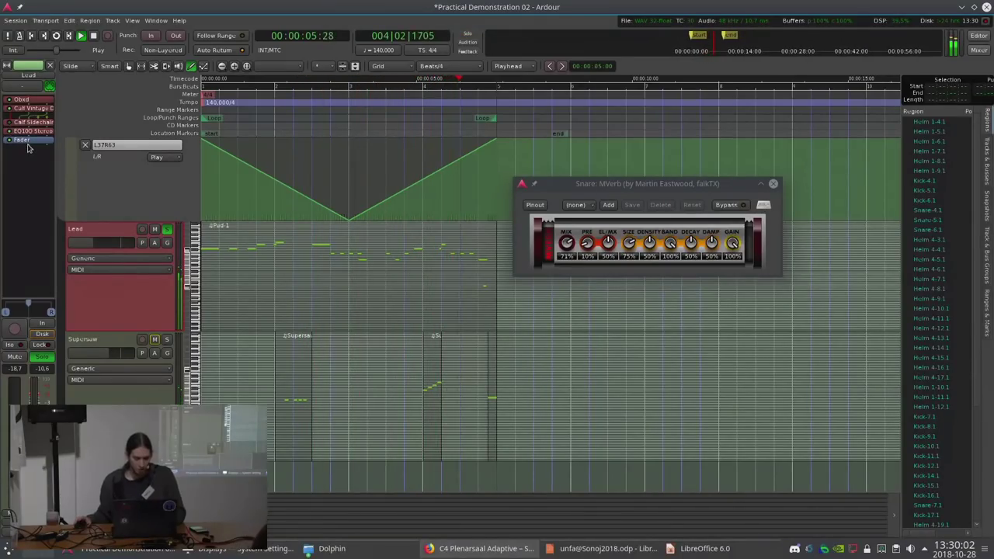
{"action": "key", "text": "l"}
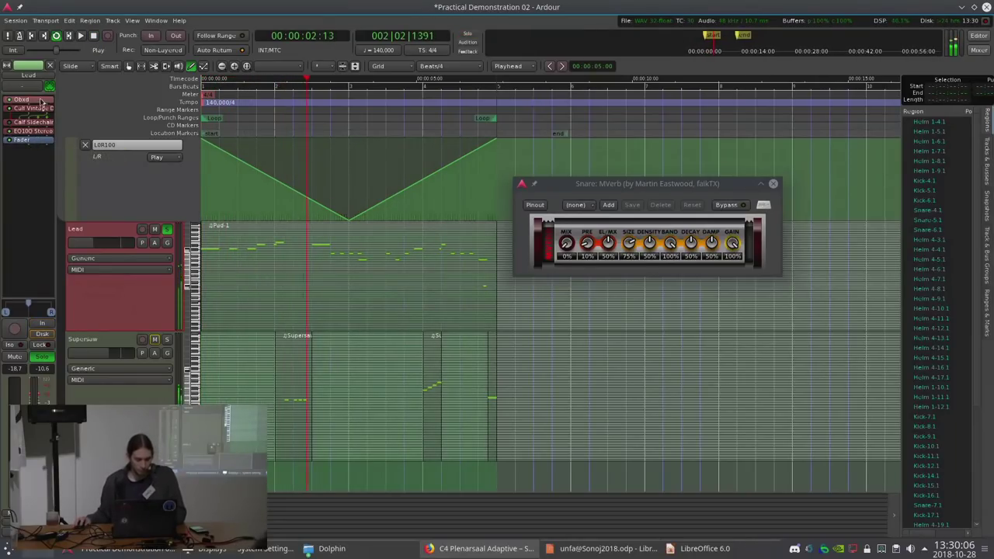
{"action": "key", "text": "space"}
{"action": "left_click", "coordinate": [155, 243]}
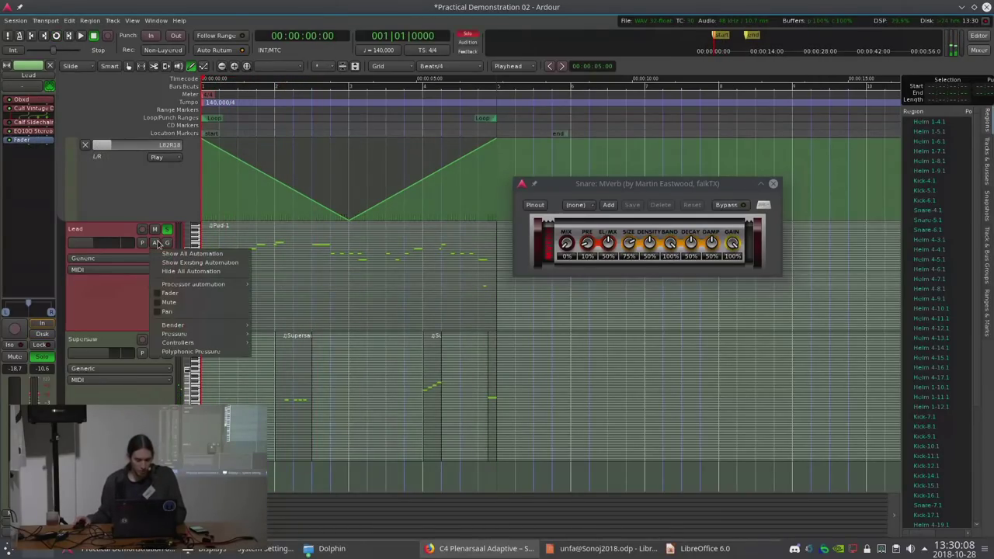
{"action": "left_click", "coordinate": [17, 148]}
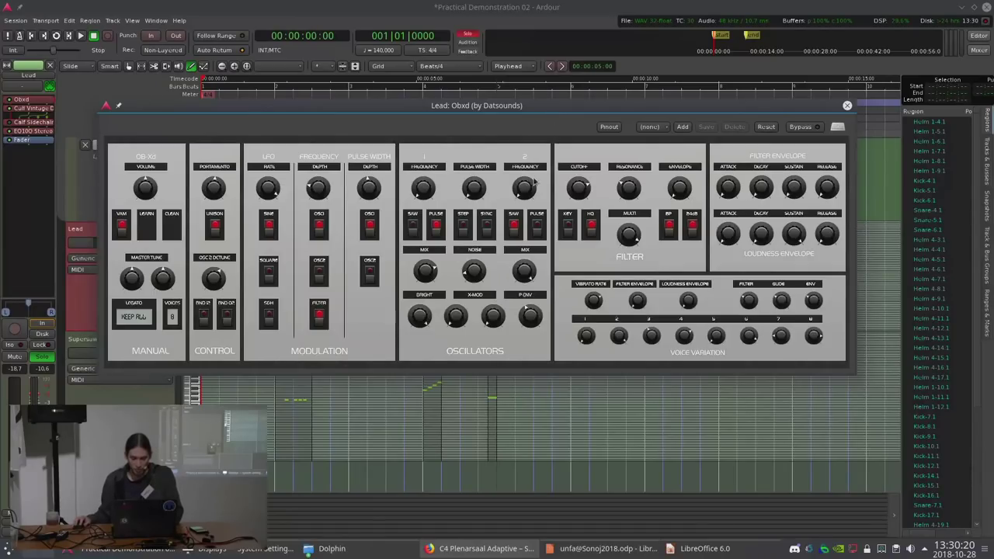
{"action": "key", "text": "space"}
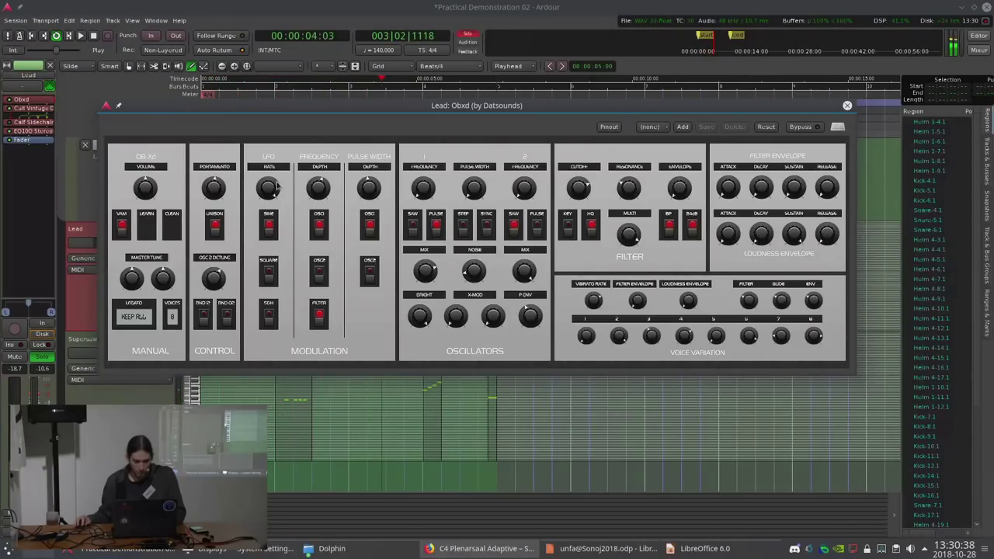
{"action": "left_click", "coordinate": [847, 105]}
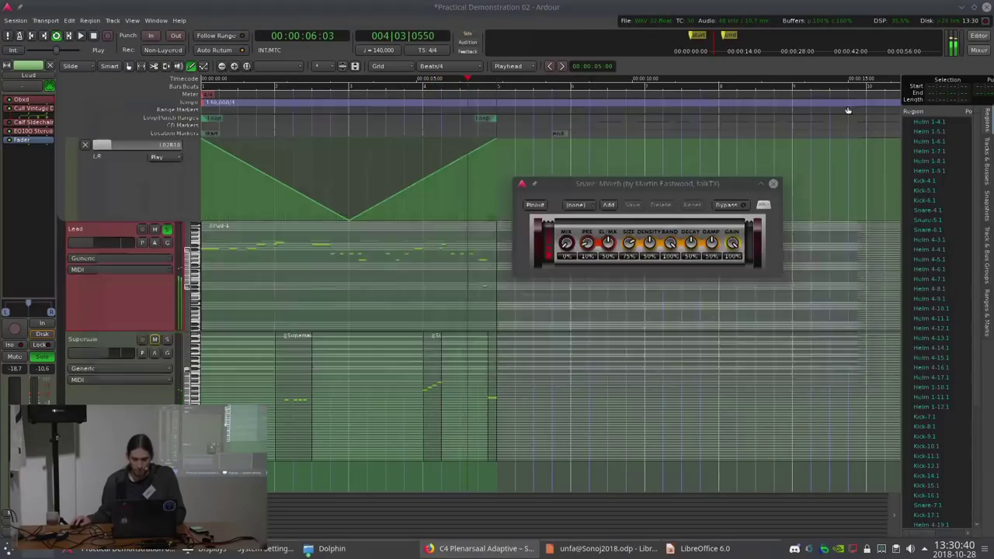
Add an Obxd LfoFrequency automation lane to the Lead track
{"action": "key", "text": "space"}
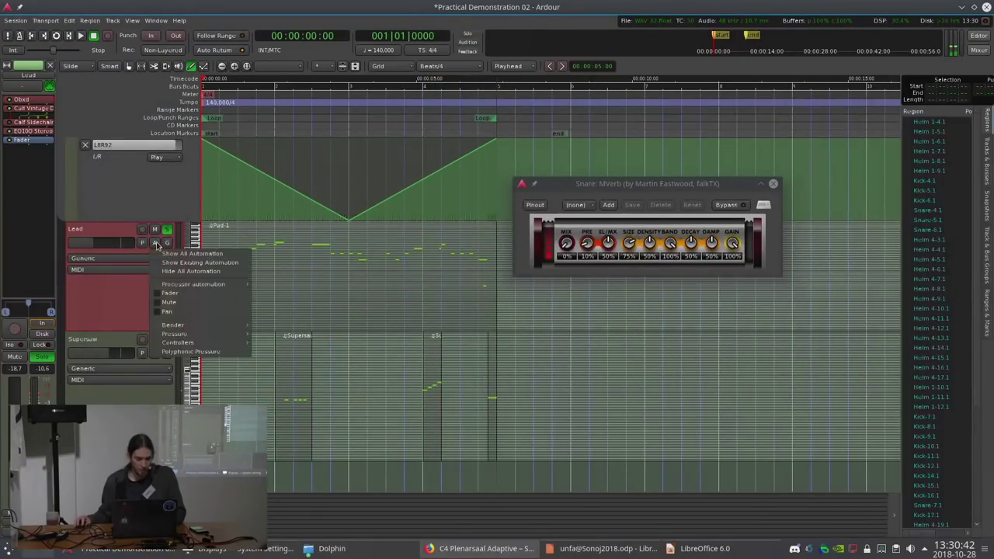
{"action": "mouse_move", "coordinate": [168, 286]}
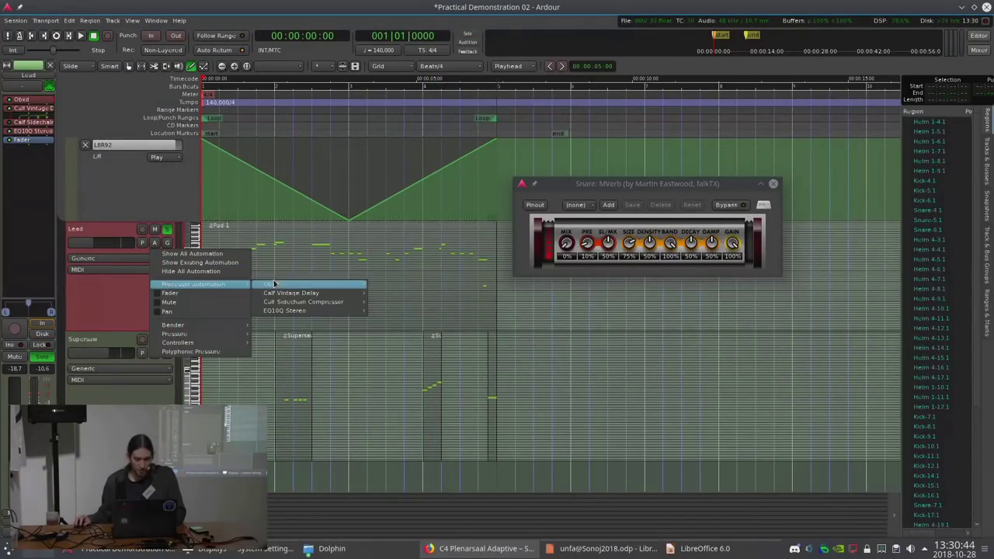
{"action": "mouse_move", "coordinate": [298, 288]}
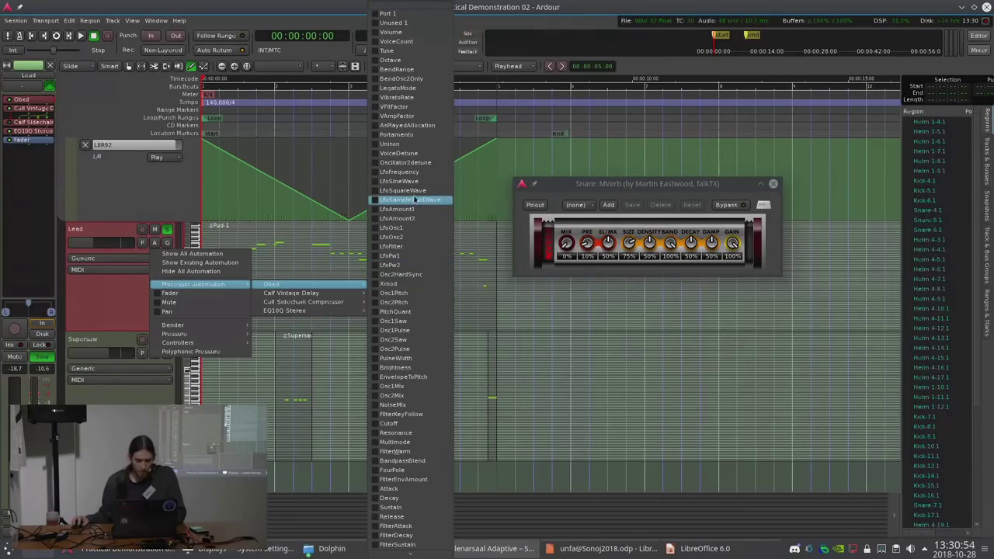
{"action": "left_click", "coordinate": [377, 173]}
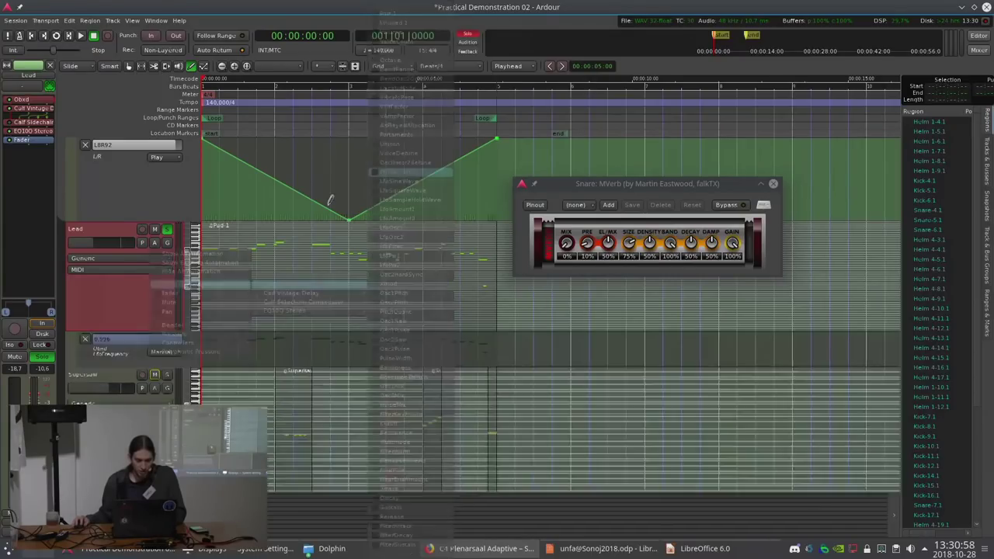
Add a second Lead automation lane for Obxd LfoAmount1
{"action": "left_click", "coordinate": [154, 243]}
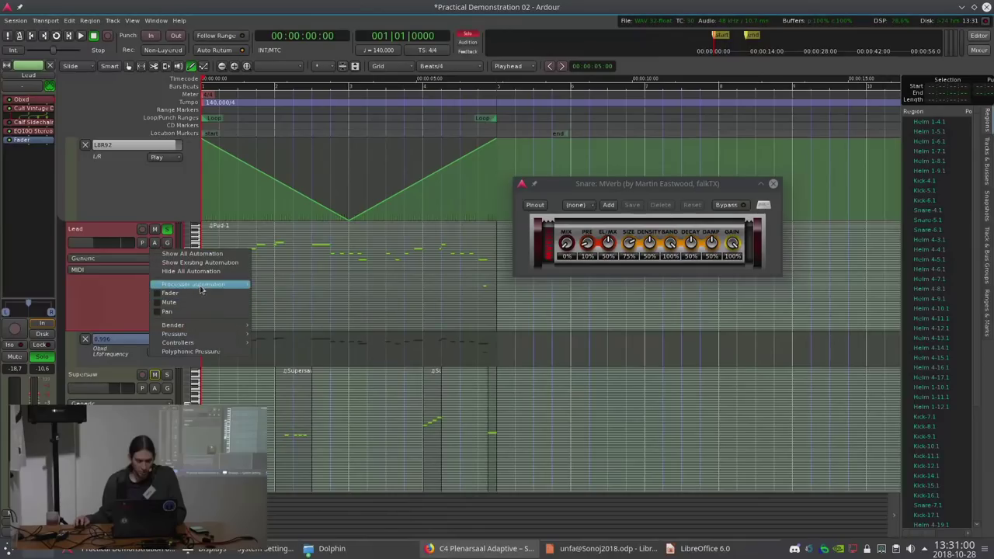
{"action": "mouse_move", "coordinate": [201, 285]}
{"action": "mouse_move", "coordinate": [272, 284]}
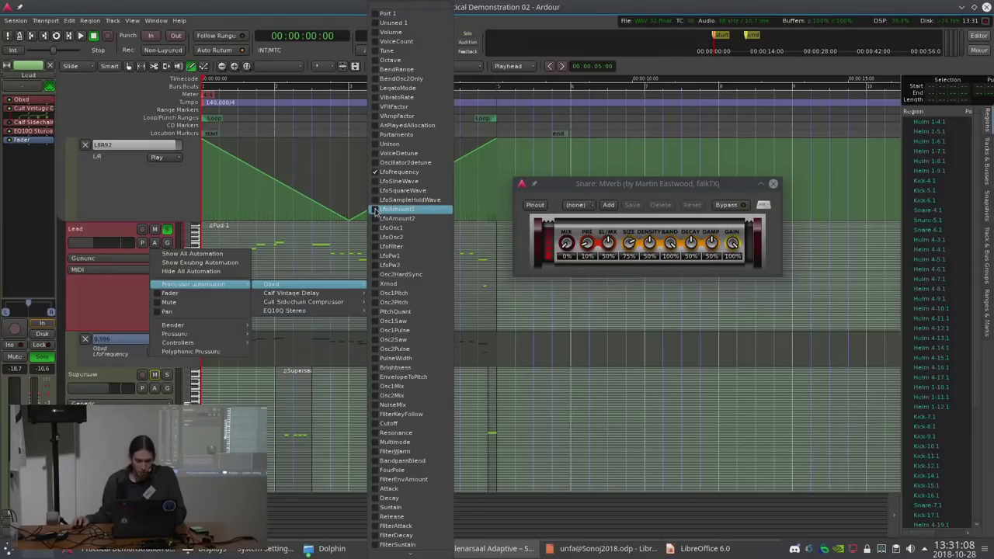
{"action": "left_click", "coordinate": [379, 211]}
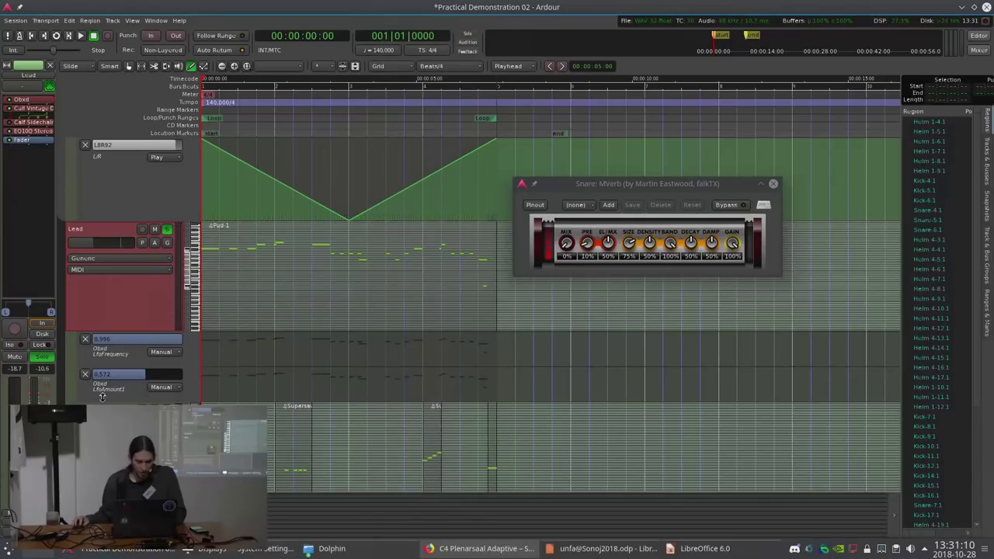
Adjust LfoFrequency to 0.949 and LfoAmount1 during playback, then make the LfoFrequency lane taller
{"action": "key", "text": "space"}
{"action": "left_click_drag", "start_coordinate": [150, 345], "coordinate": [134, 345]}
{"action": "left_click_drag", "start_coordinate": [116, 380], "coordinate": [140, 380]}
{"action": "left_click_drag", "start_coordinate": [157, 346], "coordinate": [178, 346]}
{"action": "left_click_drag", "start_coordinate": [164, 381], "coordinate": [138, 386]}
{"action": "key", "text": "space"}
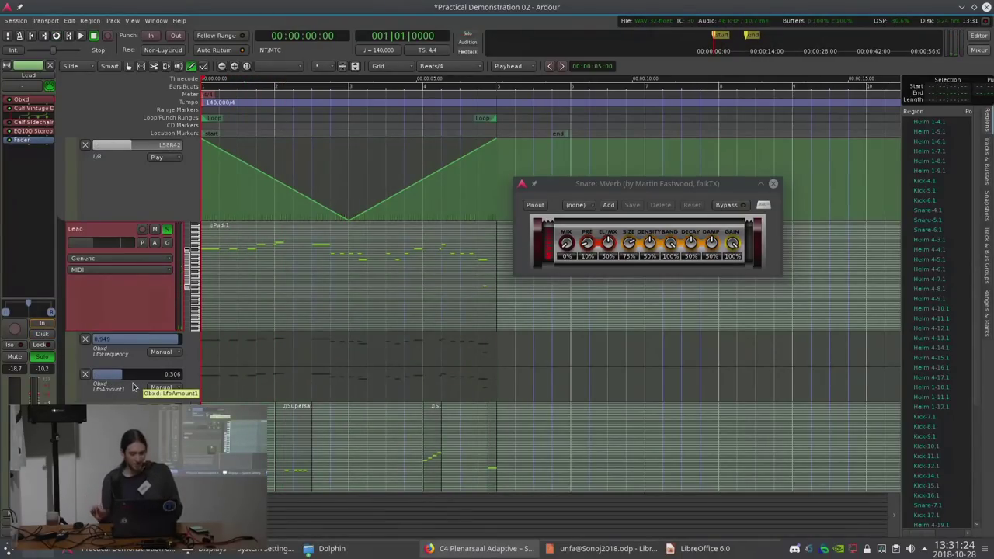
{"action": "mouse_move", "coordinate": [133, 387]}
{"action": "left_mouse_down"}
{"action": "mouse_move", "coordinate": [124, 378]}
{"action": "mouse_move", "coordinate": [159, 382]}
{"action": "mouse_move", "coordinate": [128, 379]}
{"action": "left_mouse_up"}
{"action": "key", "text": "space"}
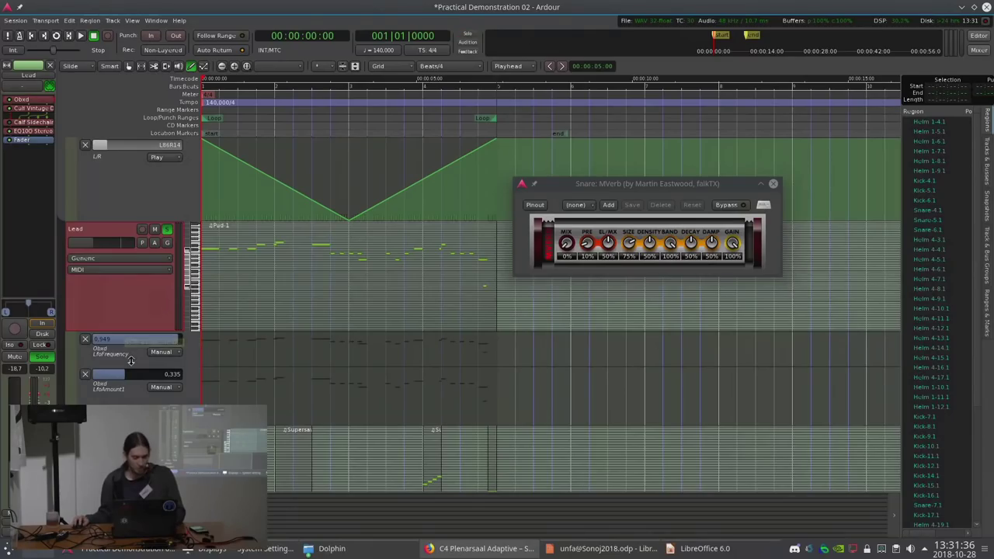
{"action": "left_click_drag", "start_coordinate": [130, 360], "coordinate": [126, 399]}
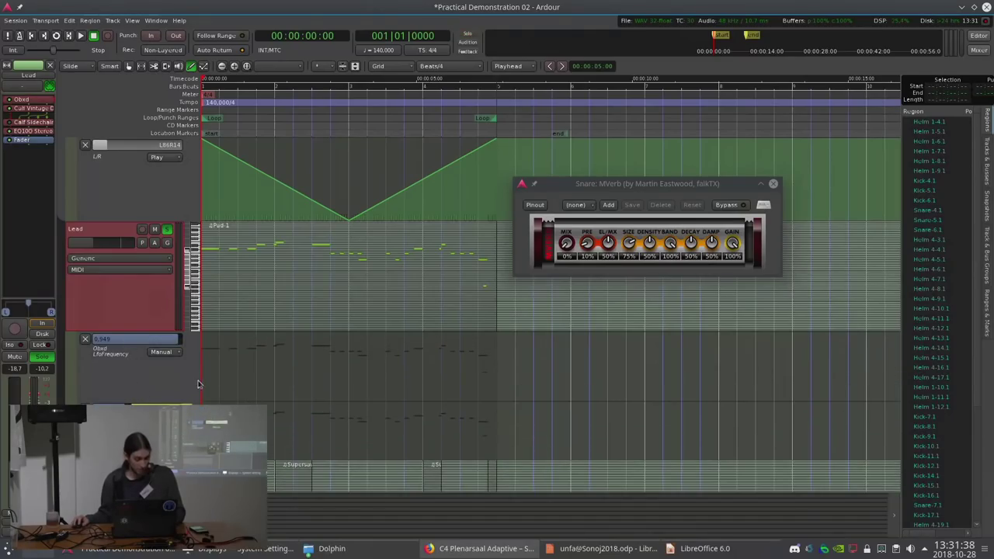
Add a LfoFrequency automation point, raise it to about 0.92, and stop playback
{"action": "left_click", "coordinate": [237, 342]}
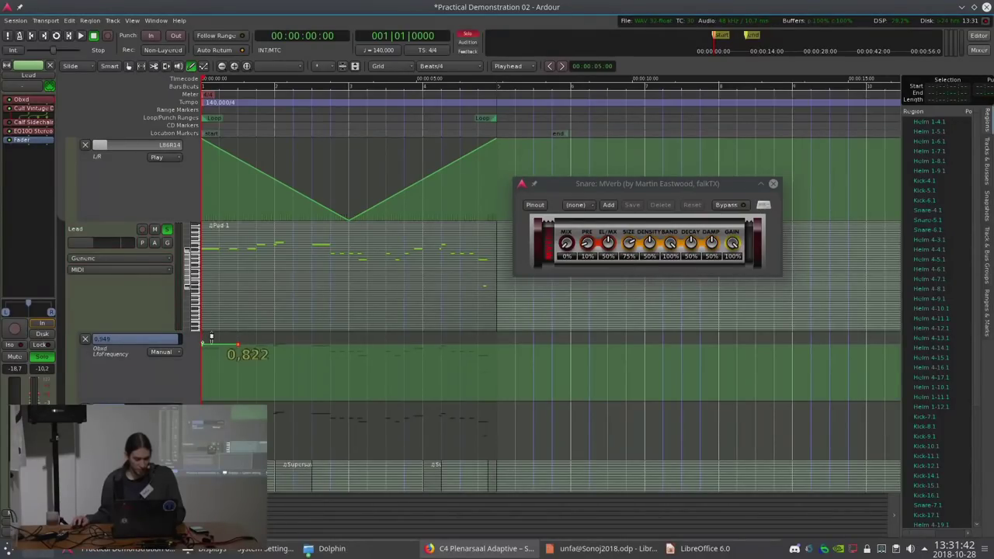
{"action": "left_click_drag", "start_coordinate": [210, 339], "coordinate": [318, 330]}
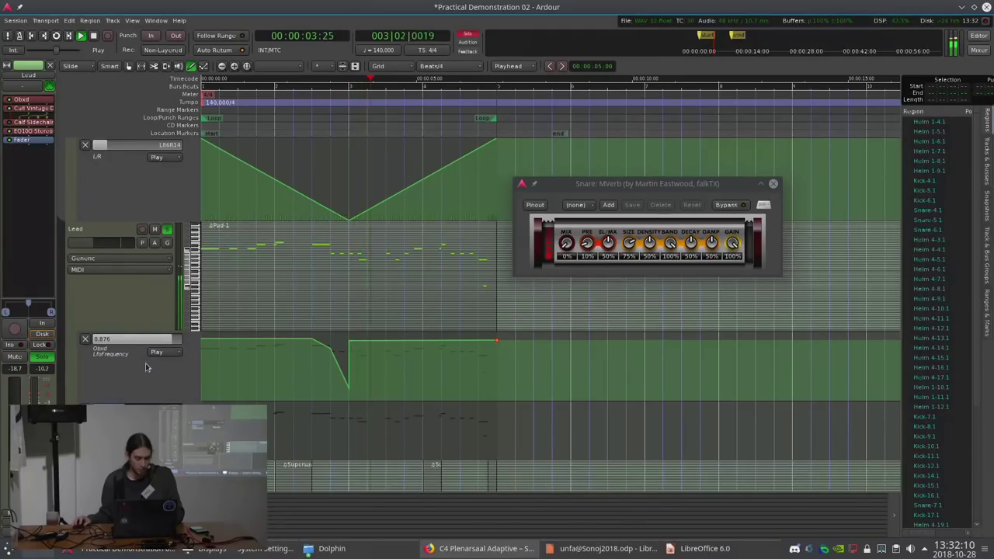
{"action": "key", "text": "space"}
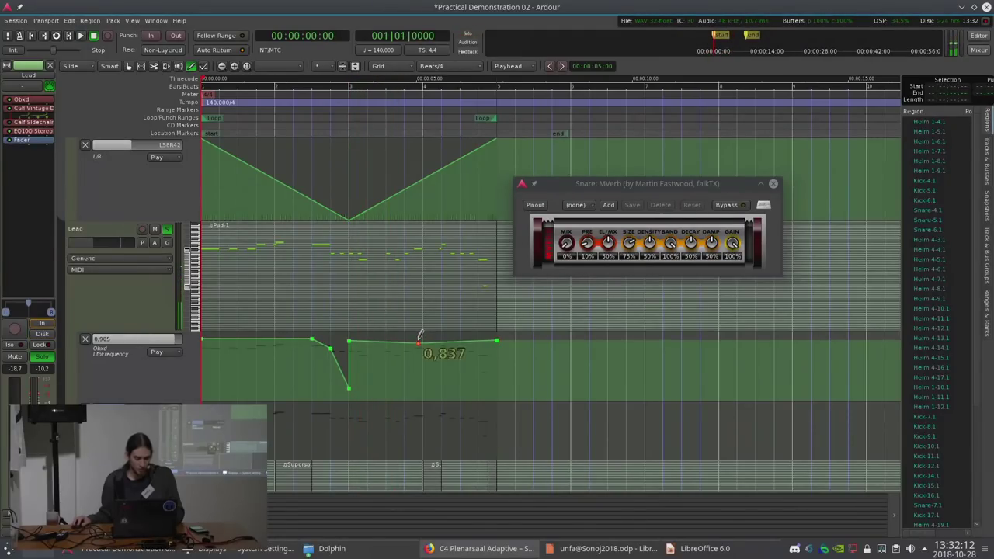
Pull a LfoFrequency point down into a second dip before bar 4, then audition from about 3 s
{"action": "left_click_drag", "start_coordinate": [423, 339], "coordinate": [424, 375]}
{"action": "left_click", "coordinate": [337, 116]}
{"action": "key", "text": "space"}
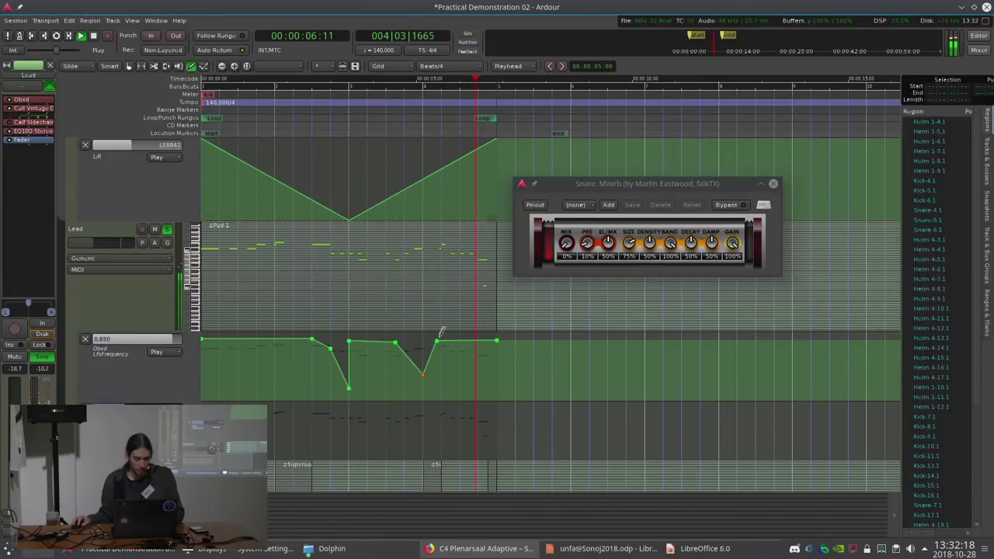
{"action": "key", "text": "space"}
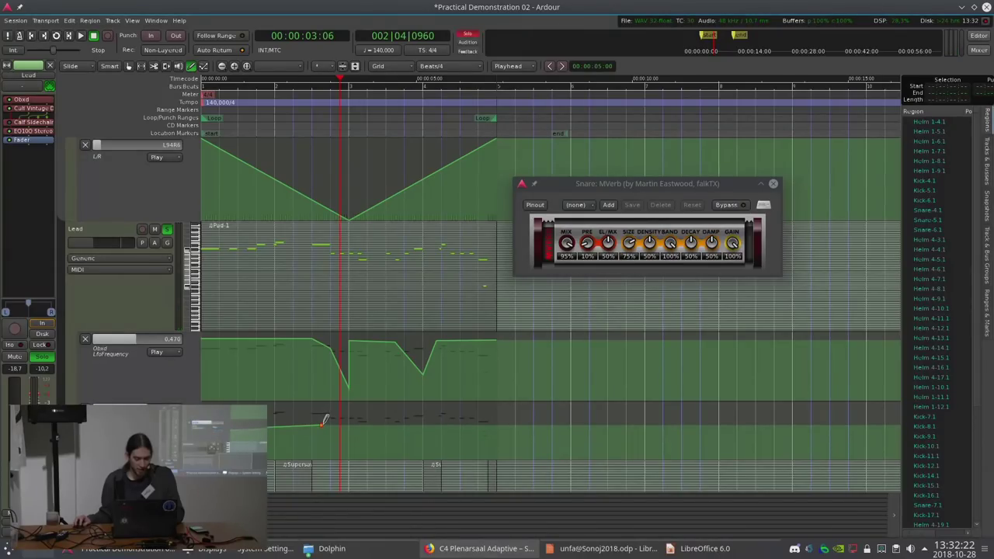
Add two points to the LfoAmount1 line and audition it from the session start
{"action": "left_click_drag", "start_coordinate": [325, 419], "coordinate": [492, 438]}
{"action": "left_click", "coordinate": [469, 420]}
{"action": "key", "text": "Home"}
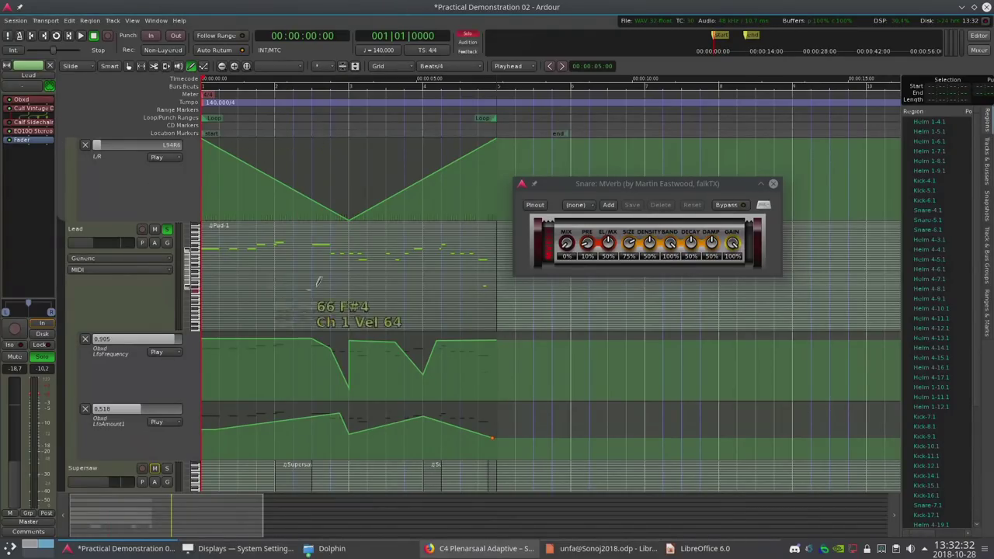
{"action": "key", "text": "space"}
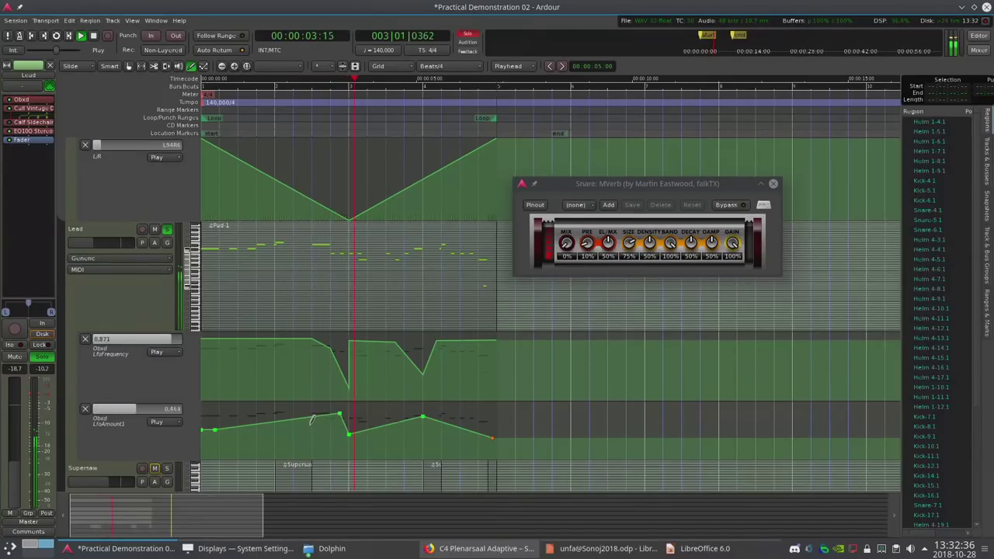
{"action": "scroll", "coordinate": [458, 279], "scroll_direction": "down", "scroll_amount": 5}
{"action": "scroll", "coordinate": [463, 271], "scroll_direction": "up", "scroll_amount": 5}
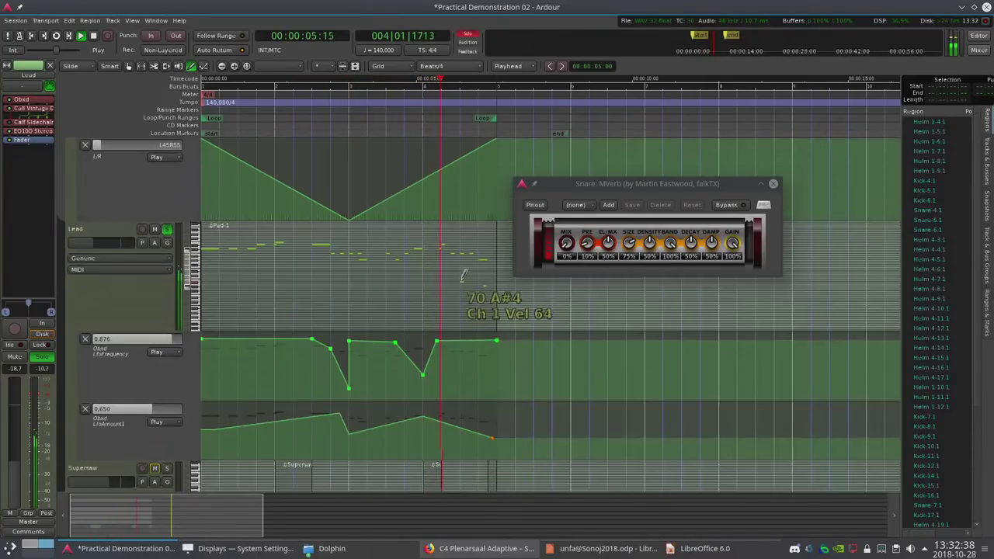
{"action": "key", "text": "space"}
Lower a new LfoAmount1 point to about 0.236 and the early points to about 0.23, then audition
{"action": "left_click", "coordinate": [454, 420]}
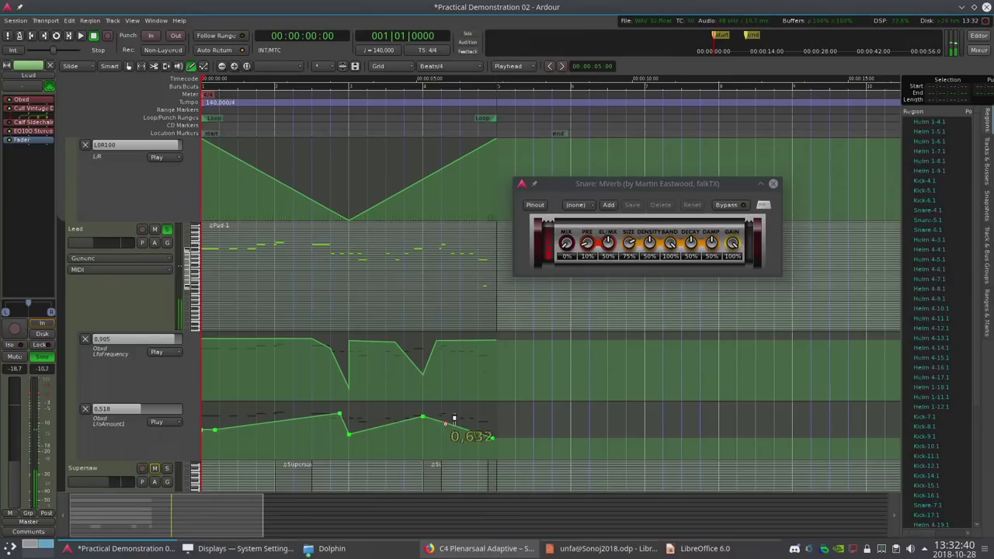
{"action": "left_click_drag", "start_coordinate": [454, 420], "coordinate": [501, 440]}
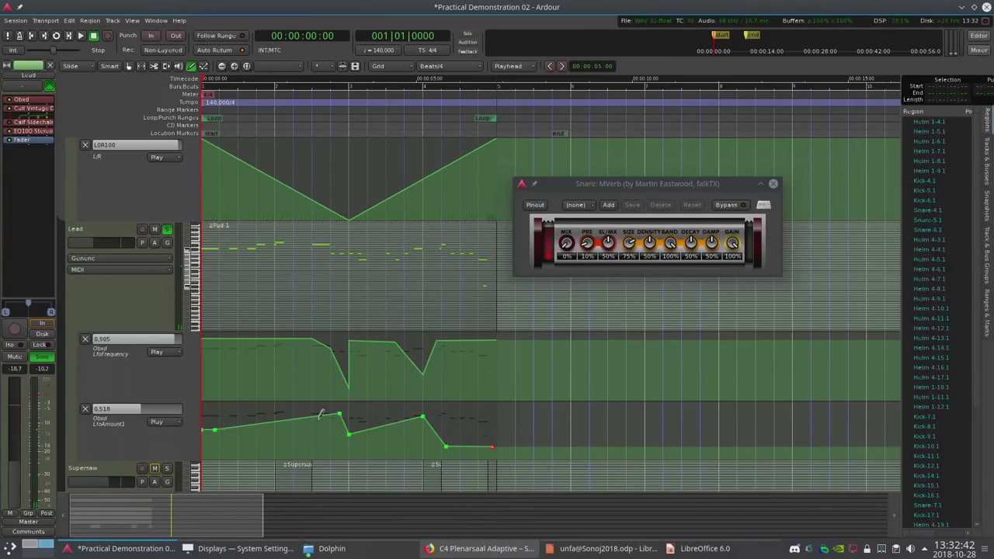
{"action": "left_click_drag", "start_coordinate": [298, 414], "coordinate": [281, 441]}
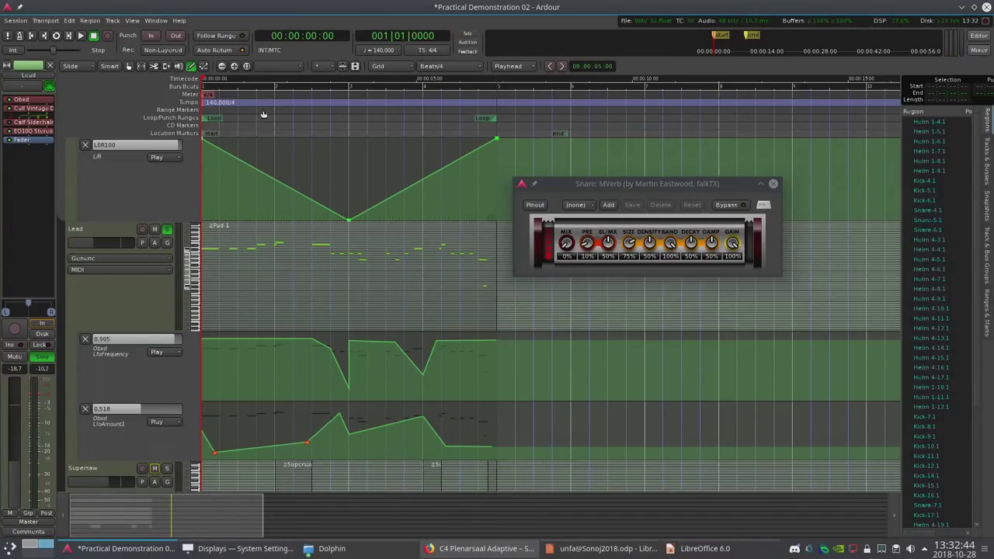
{"action": "key", "text": "space"}
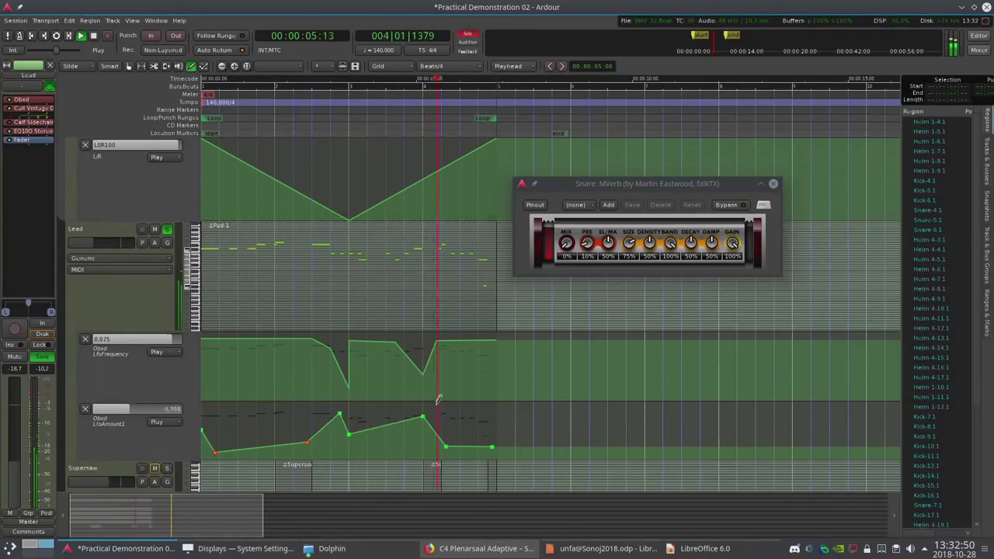
{"action": "key", "text": "space"}
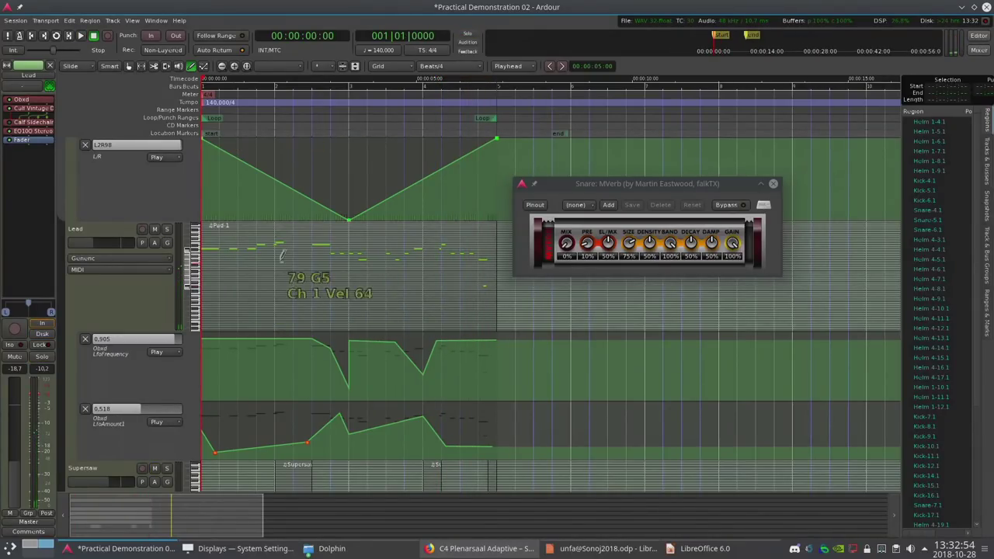
{"action": "key", "text": "space"}
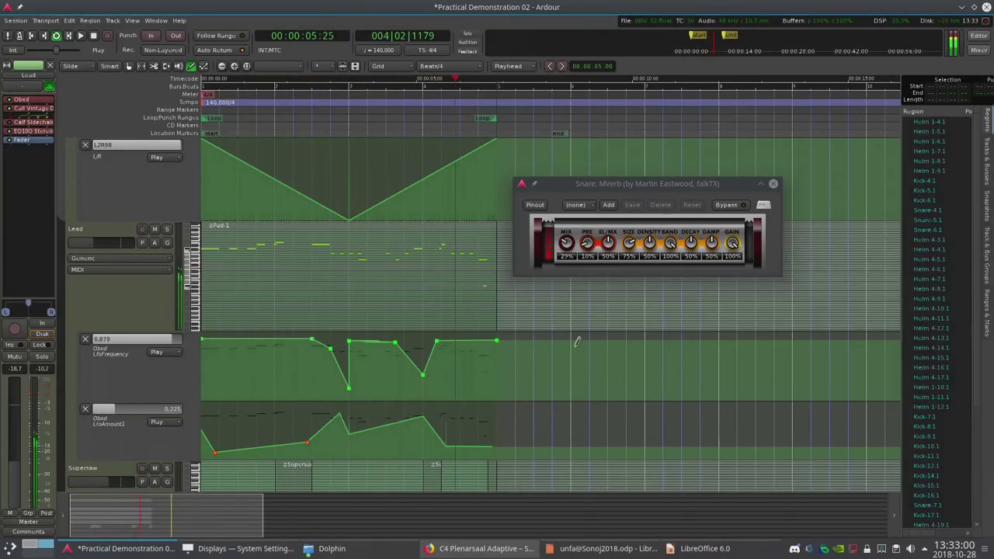
{"action": "key", "text": "space"}
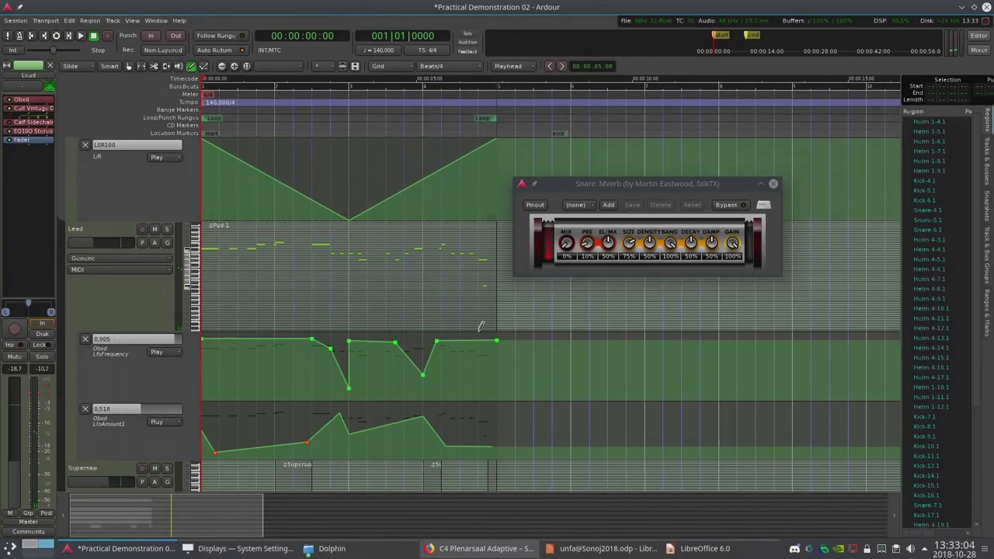
Solo the Supersaw track and briefly play it
{"action": "scroll", "coordinate": [425, 330], "scroll_direction": "down", "scroll_amount": 2}
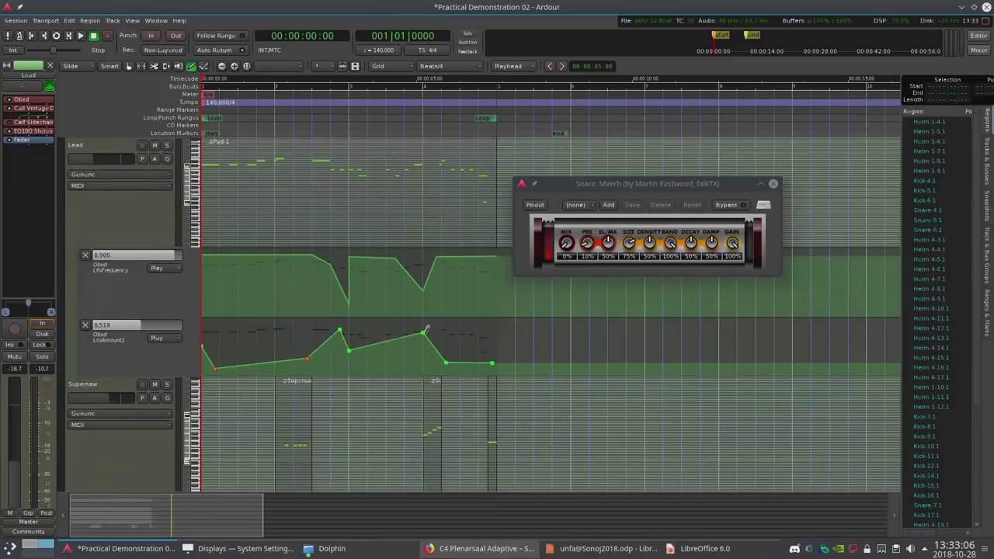
{"action": "scroll", "coordinate": [526, 335], "scroll_direction": "down", "scroll_amount": 3}
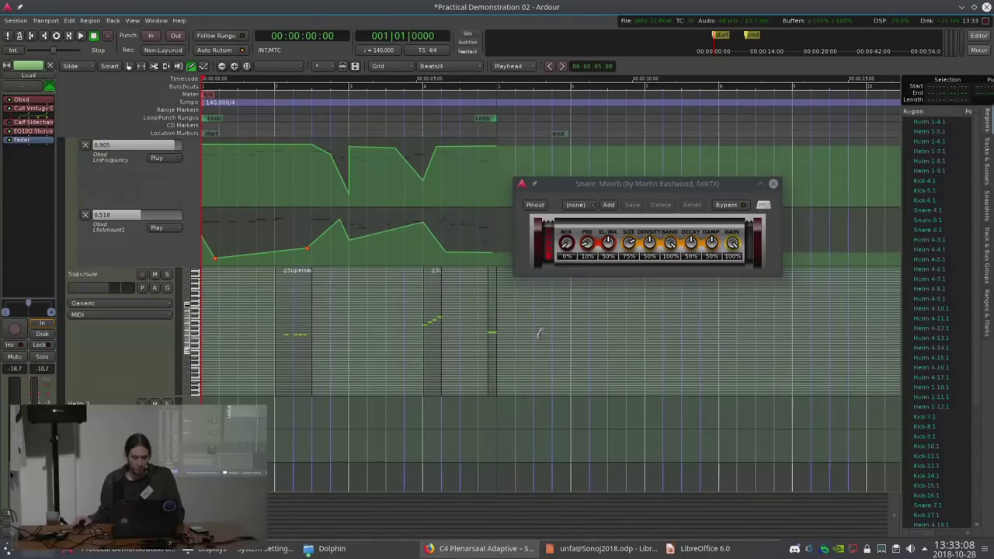
{"action": "left_click", "coordinate": [145, 276]}
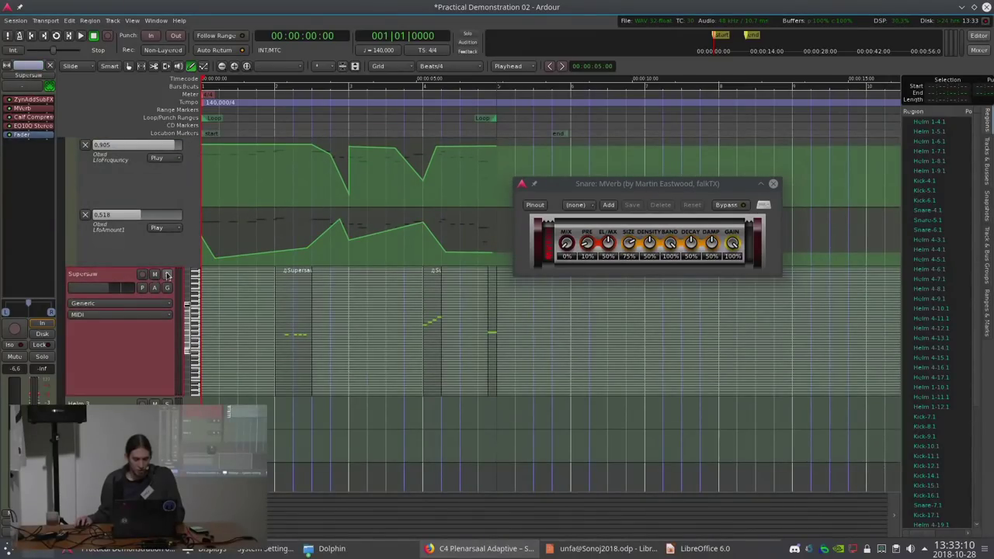
{"action": "left_click", "coordinate": [167, 275]}
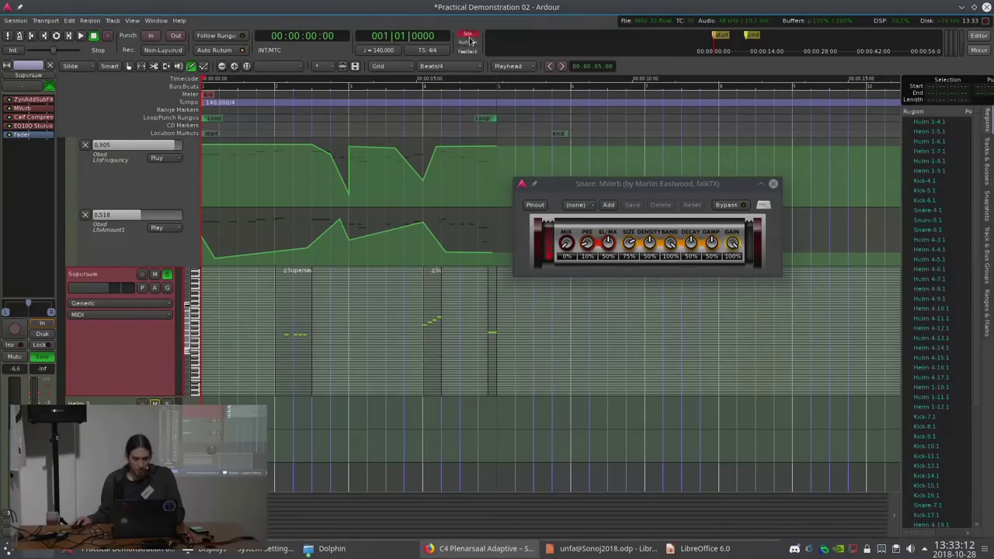
{"action": "key", "text": "space"}
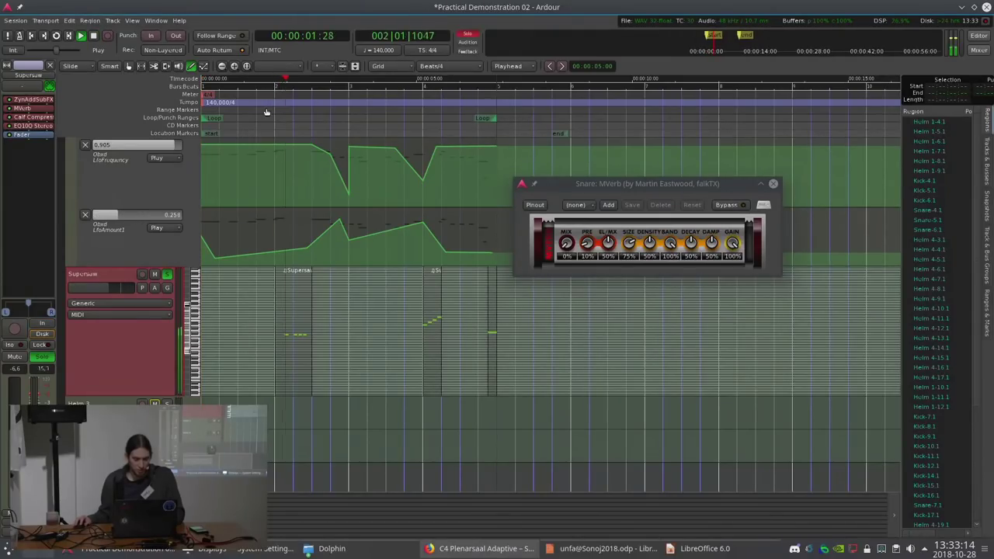
{"action": "key", "text": "space"}
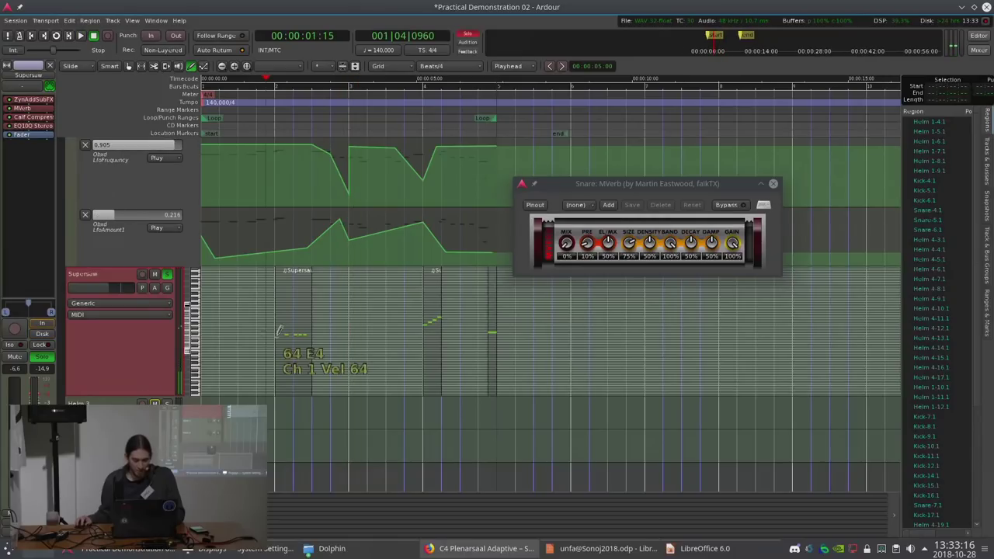
Range-select the first Supersaw region's time span and loop it
{"action": "key", "text": "r"}
{"action": "left_click_drag", "start_coordinate": [271, 330], "coordinate": [314, 321]}
{"action": "key", "text": "l"}
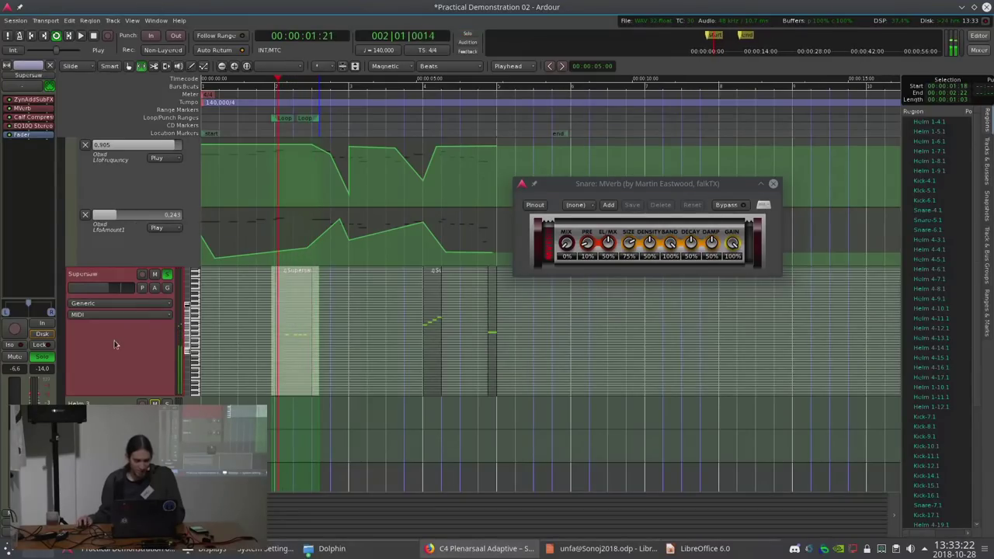
Open the Supersaw EQ10Q Stereo window and turn one band into a 1.25 kHz notch with Q 1.96
{"action": "double_click", "coordinate": [25, 127]}
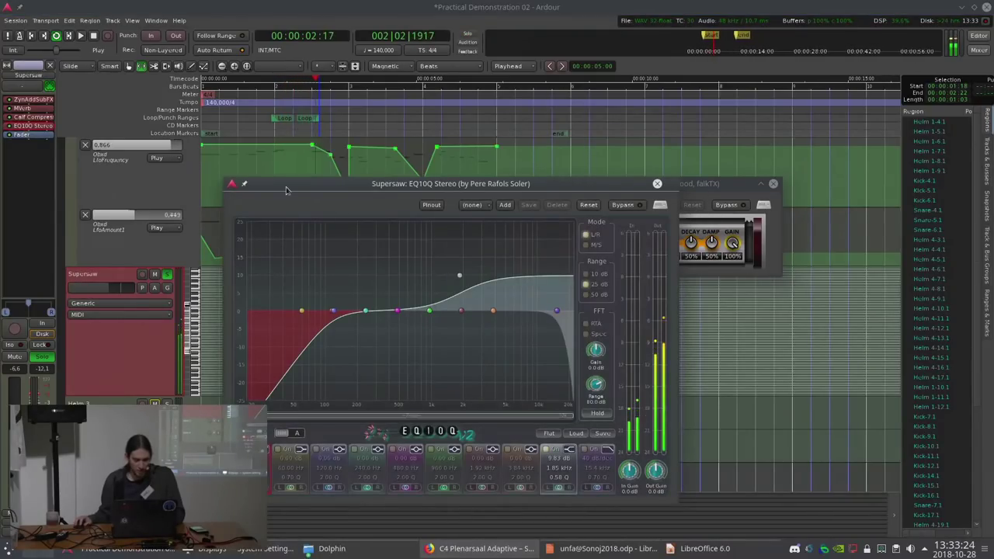
{"action": "left_click_drag", "start_coordinate": [383, 187], "coordinate": [391, 130]}
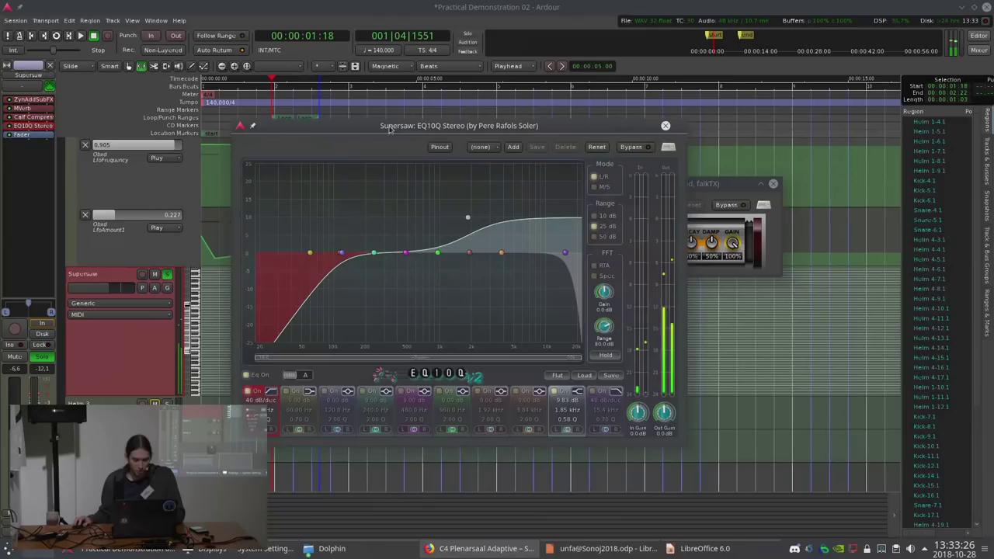
{"action": "left_click", "coordinate": [462, 391]}
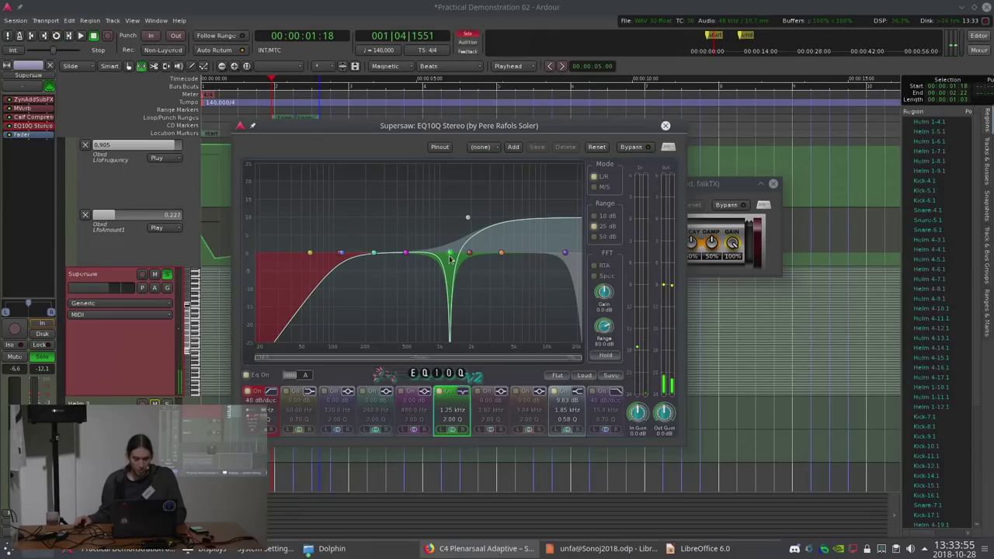
{"action": "scroll", "coordinate": [450, 257], "scroll_direction": "down", "scroll_amount": 3}
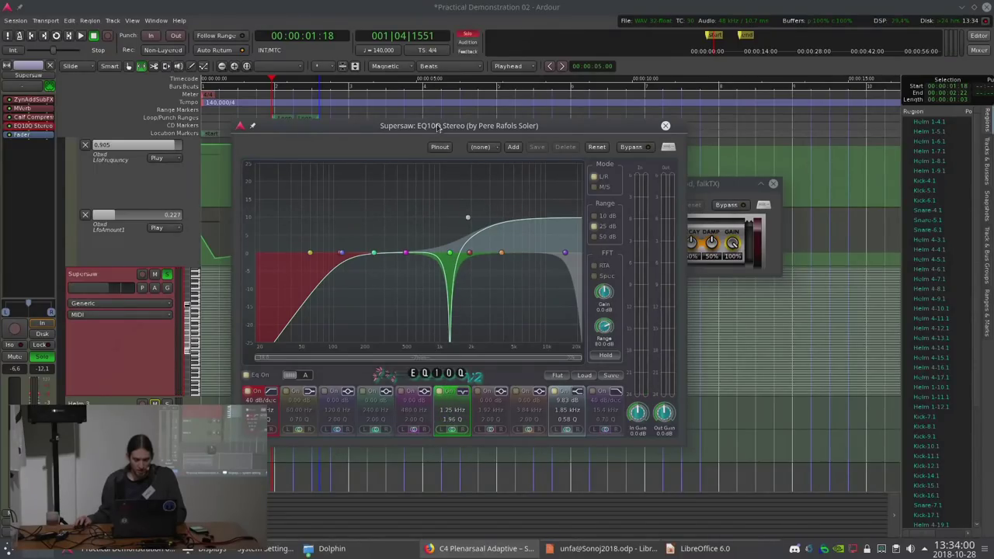
Add an EQ10Q Filter 6 Freq automation lane to Supersaw, set it to Play, and select it
{"action": "left_click_drag", "start_coordinate": [438, 127], "coordinate": [670, 101]}
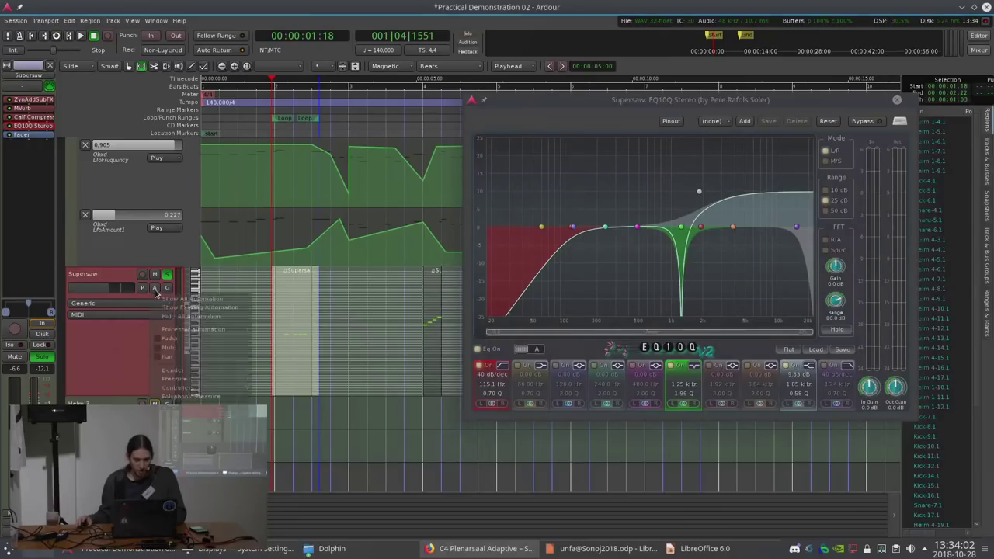
{"action": "mouse_move", "coordinate": [200, 332]}
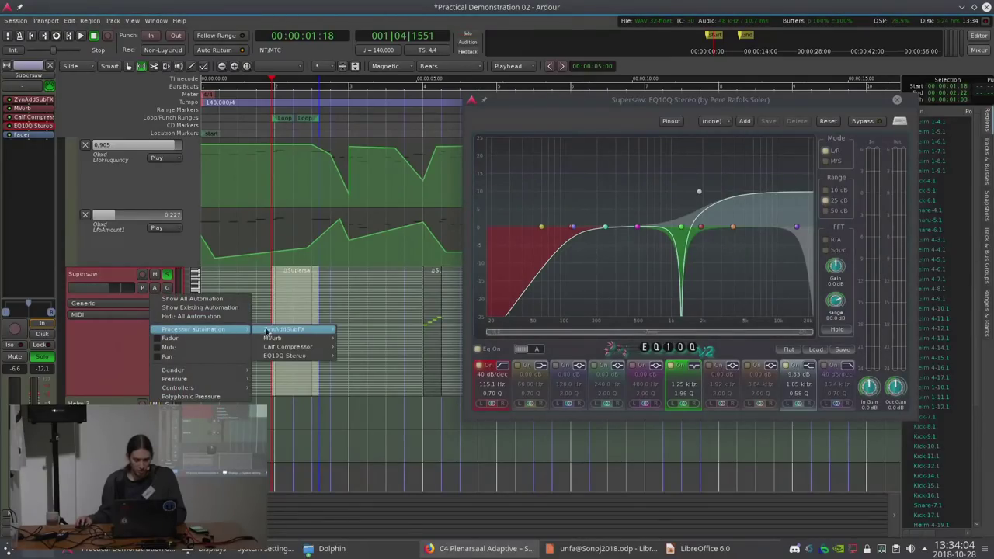
{"action": "mouse_move", "coordinate": [276, 357]}
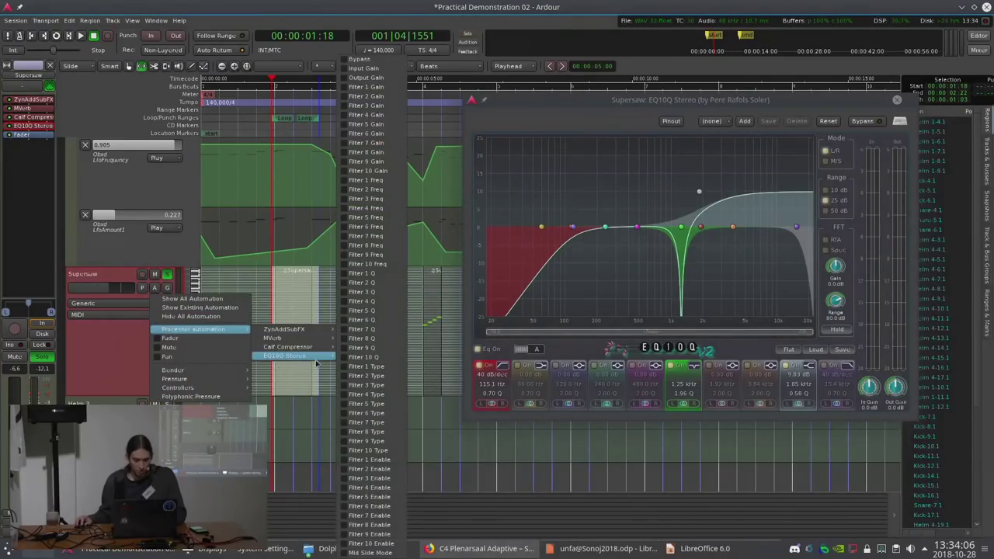
{"action": "left_click", "coordinate": [343, 227]}
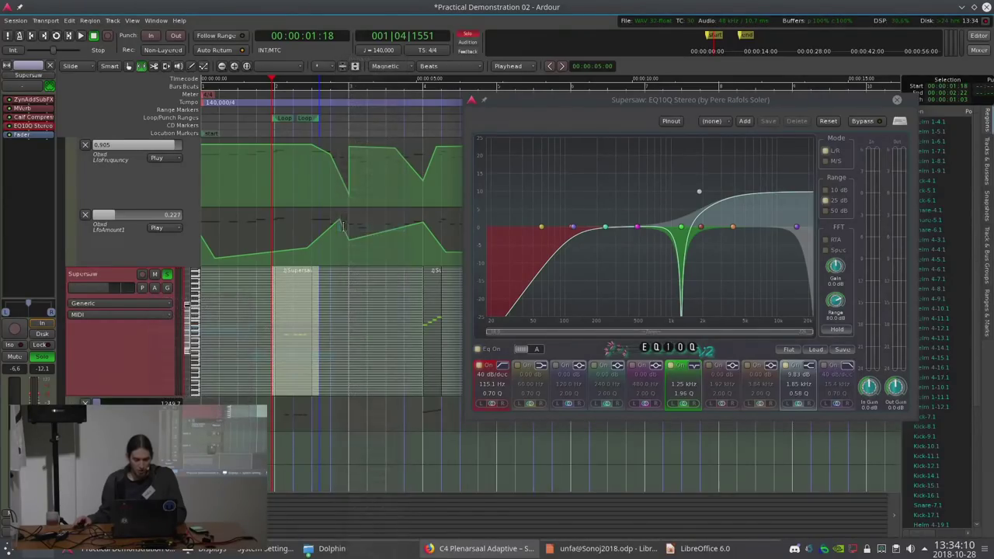
{"action": "left_click", "coordinate": [167, 427]}
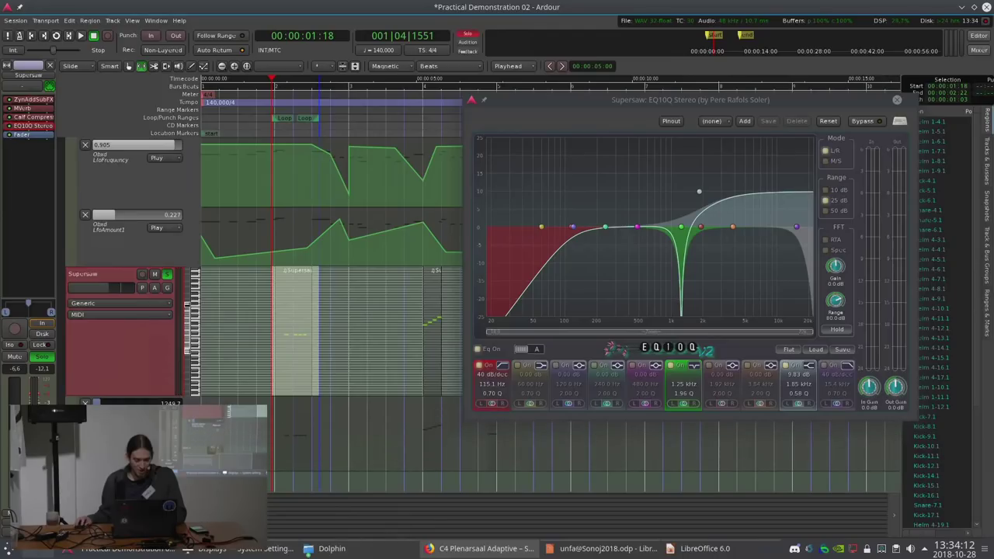
{"action": "left_click", "coordinate": [169, 428]}
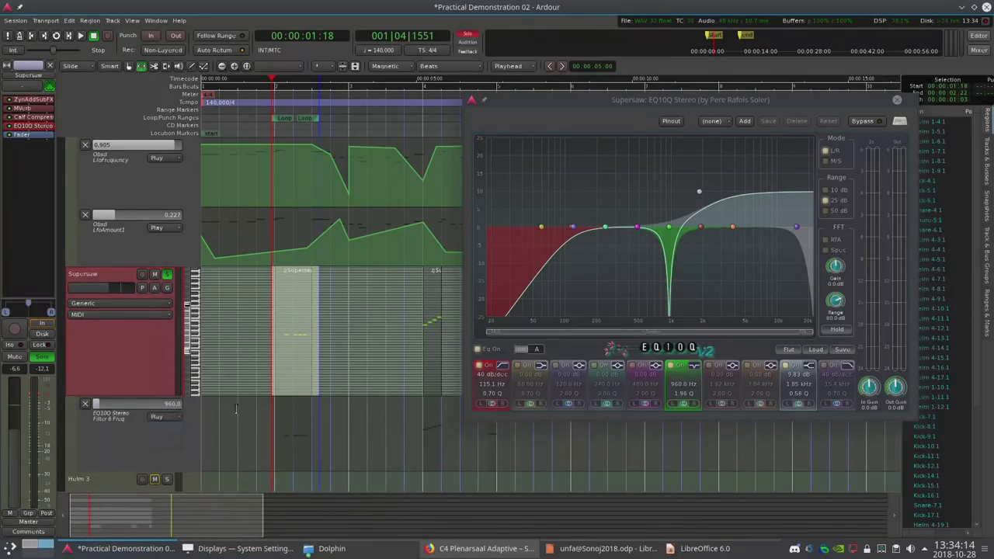
{"action": "left_click", "coordinate": [275, 398]}
Draw Filter 6 Freq points into a dip near 1216 followed by a rise, auditioning between edits
{"action": "left_click", "coordinate": [281, 448]}
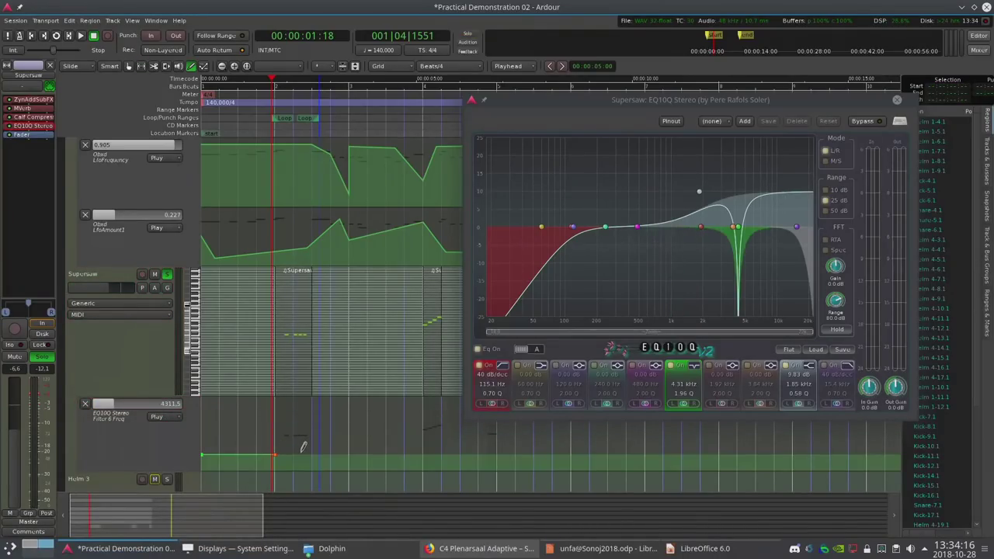
{"action": "left_click_drag", "start_coordinate": [310, 449], "coordinate": [316, 412]}
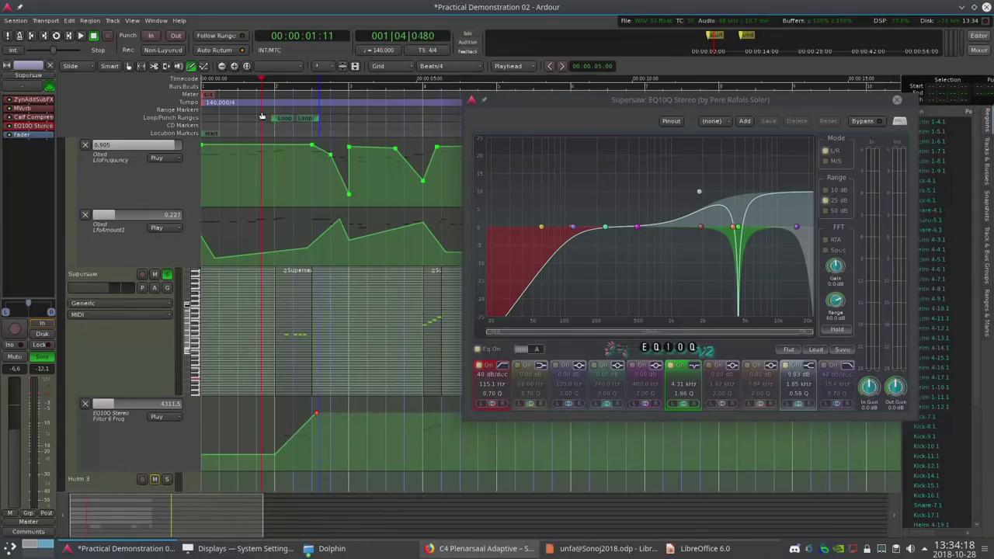
{"action": "key", "text": "space"}
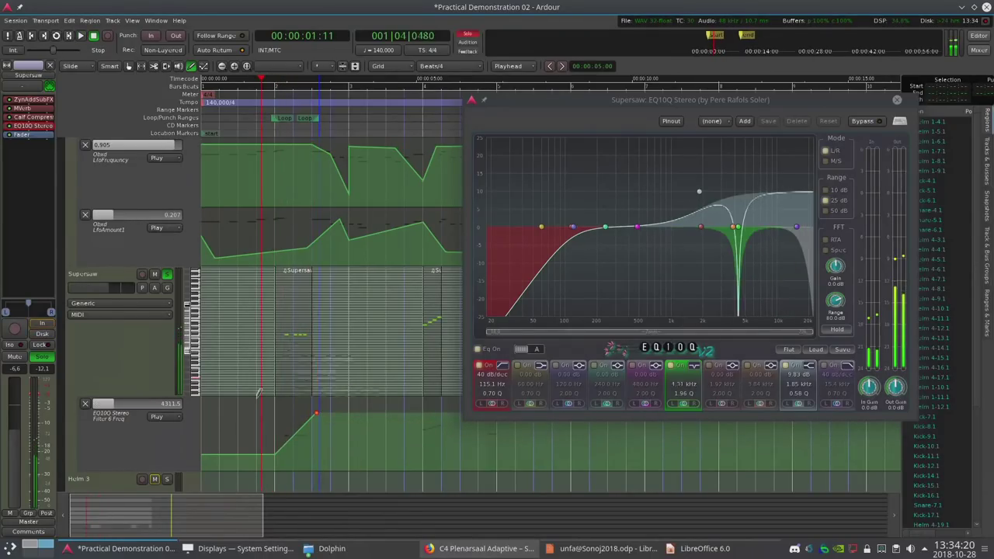
{"action": "left_click_drag", "start_coordinate": [285, 448], "coordinate": [285, 463]}
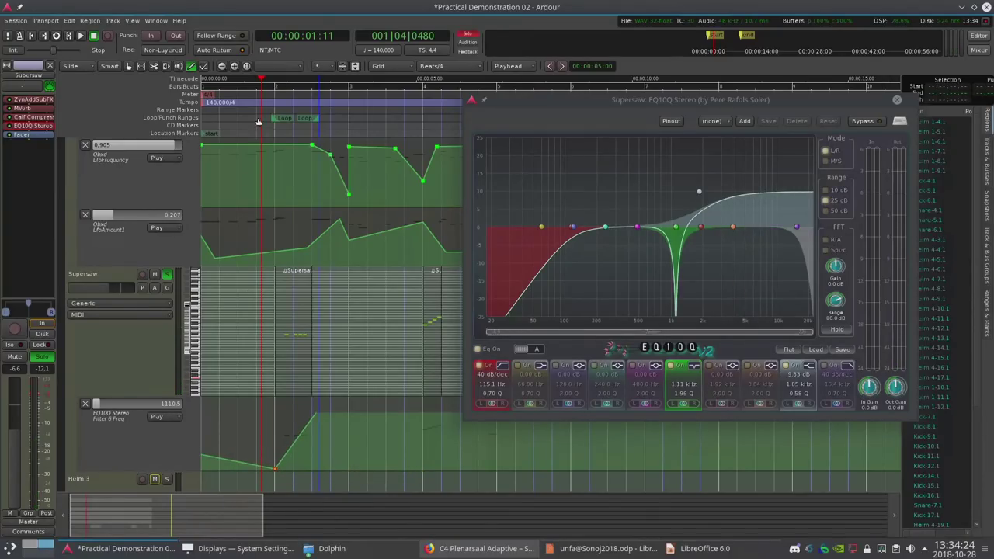
{"action": "key", "text": "space"}
{"action": "key", "text": "space"}
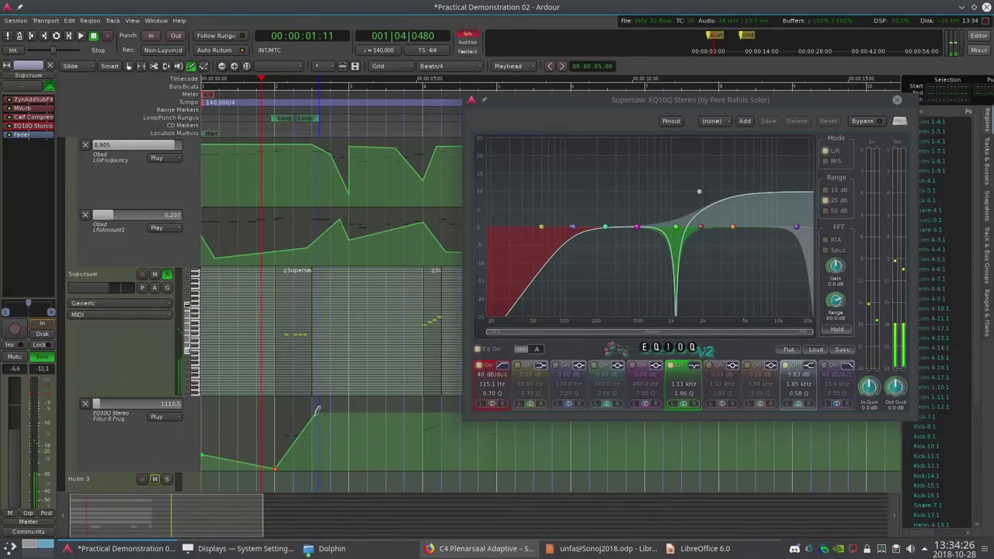
{"action": "left_click_drag", "start_coordinate": [324, 411], "coordinate": [303, 445]}
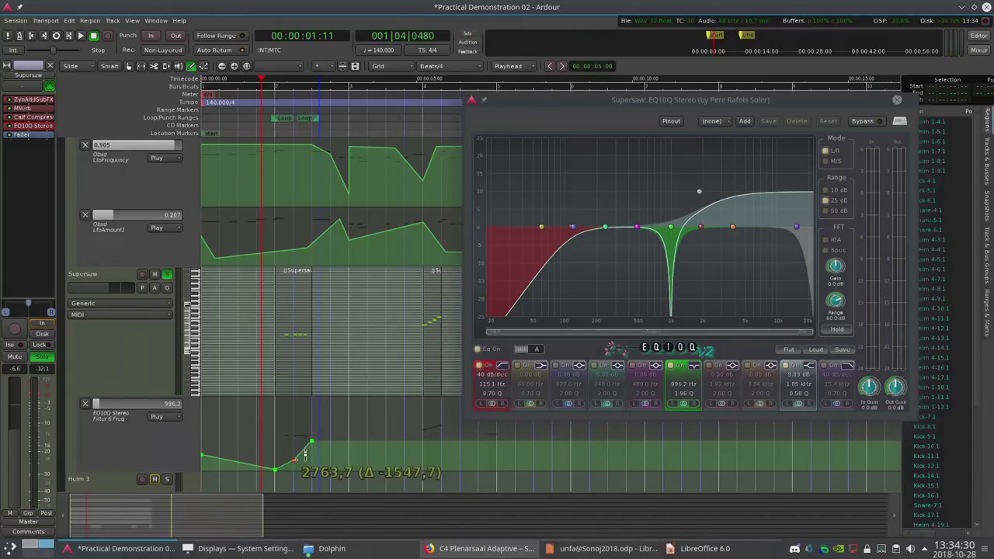
{"action": "key", "text": "space"}
{"action": "key", "text": "space"}
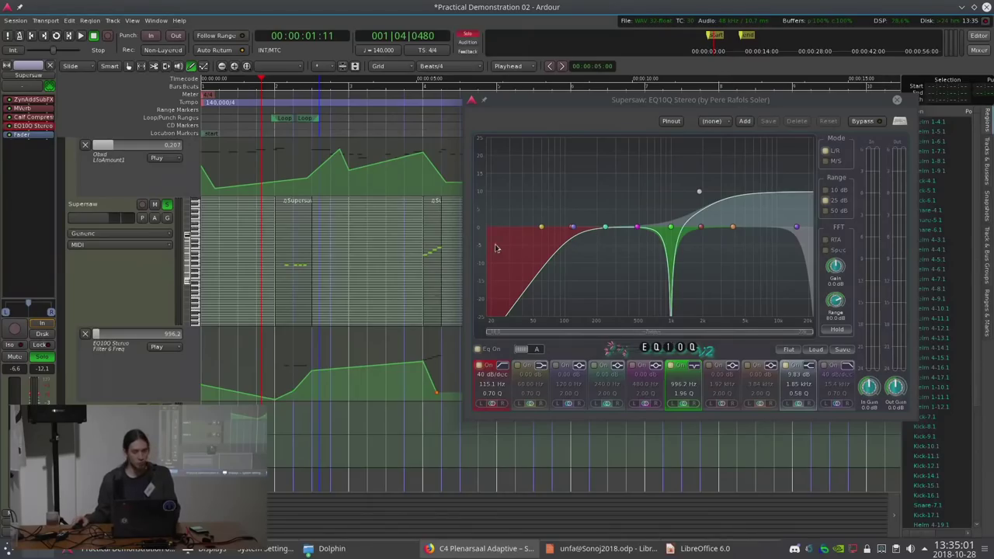
Zoom in and raise the final Filter 6 Freq points to the lane's maximum
{"action": "scroll", "coordinate": [331, 332], "scroll_direction": "right", "scroll_amount": 5}
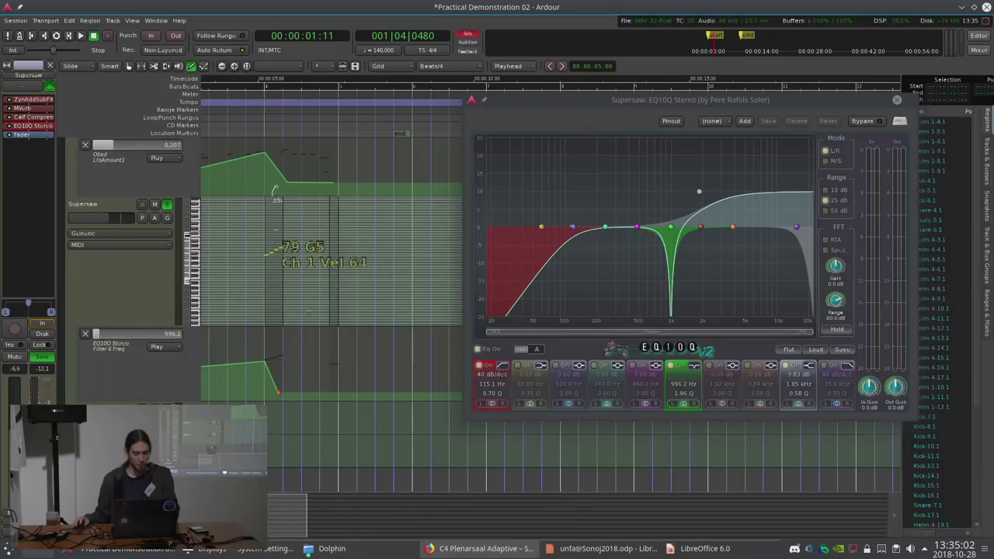
{"action": "key", "text": "equal"}
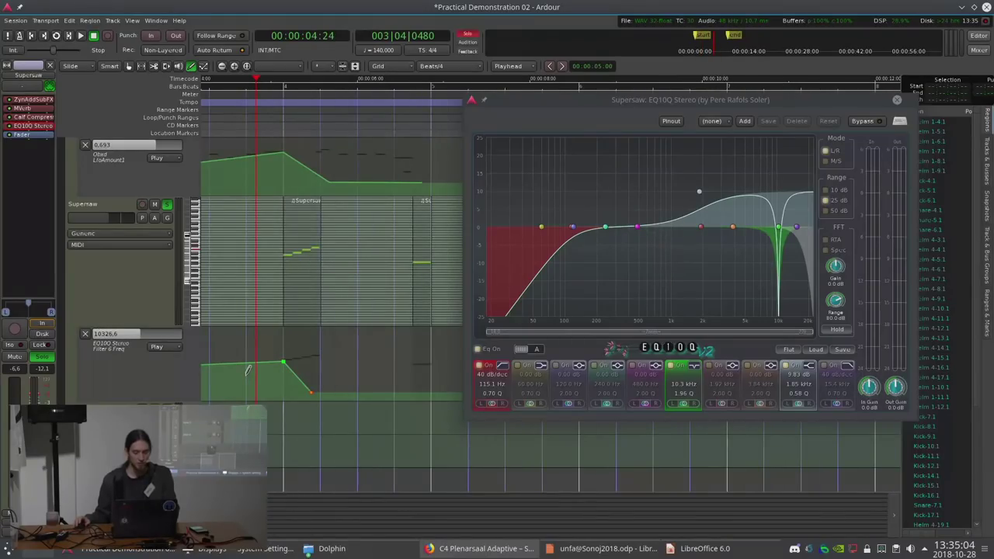
{"action": "key", "text": "space"}
{"action": "key", "text": "space"}
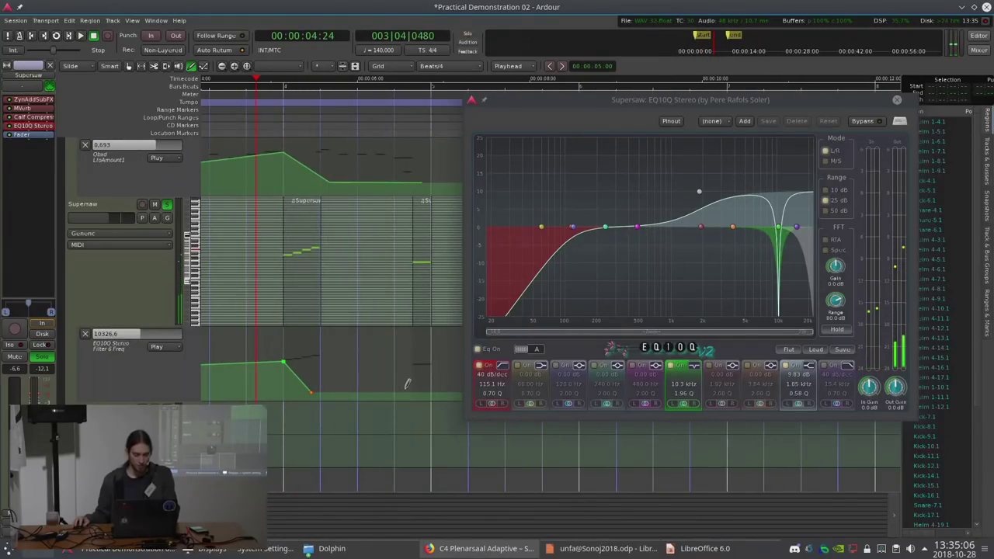
{"action": "left_click_drag", "start_coordinate": [440, 382], "coordinate": [438, 313]}
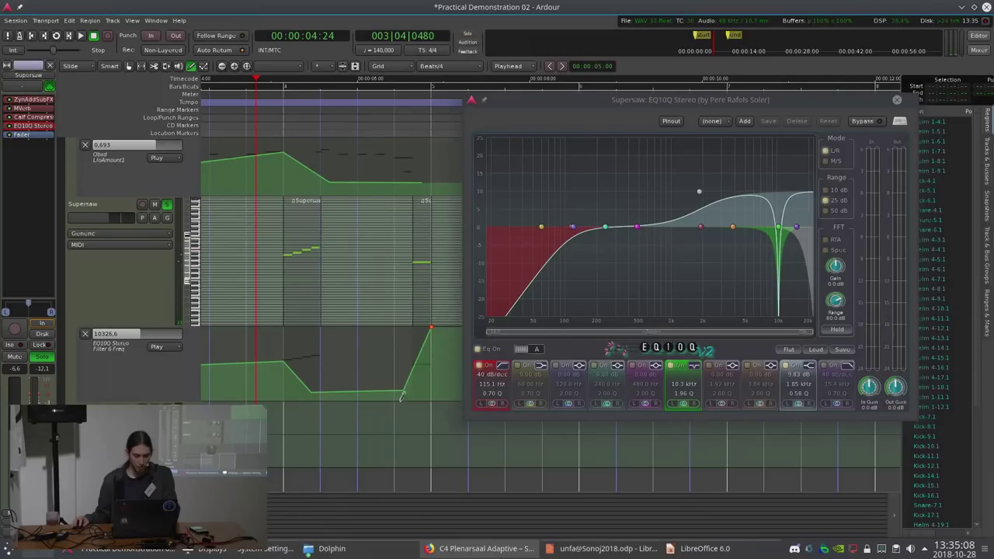
{"action": "scroll", "coordinate": [436, 388], "scroll_direction": "up", "scroll_amount": 2}
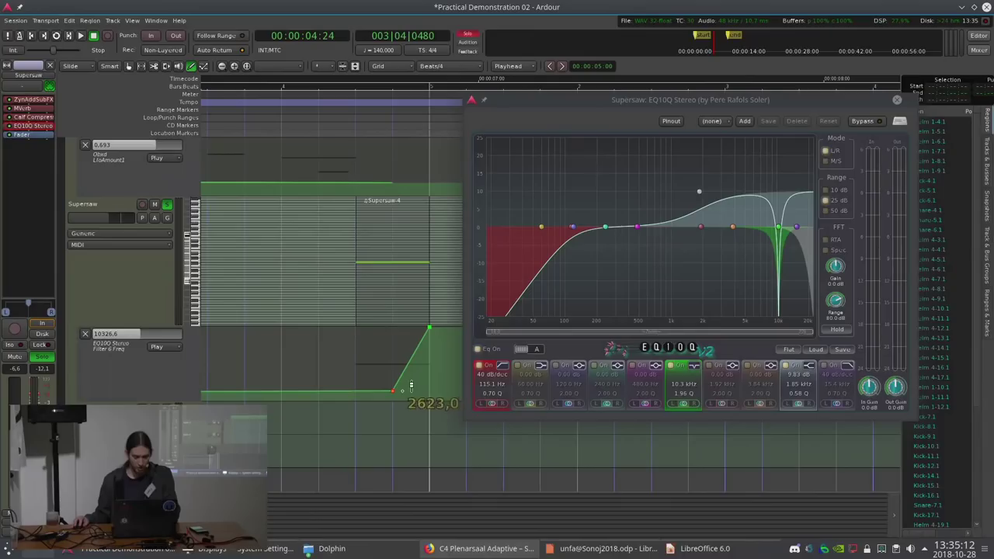
{"action": "left_click", "coordinate": [356, 355]}
{"action": "left_click_drag", "start_coordinate": [365, 351], "coordinate": [355, 289]}
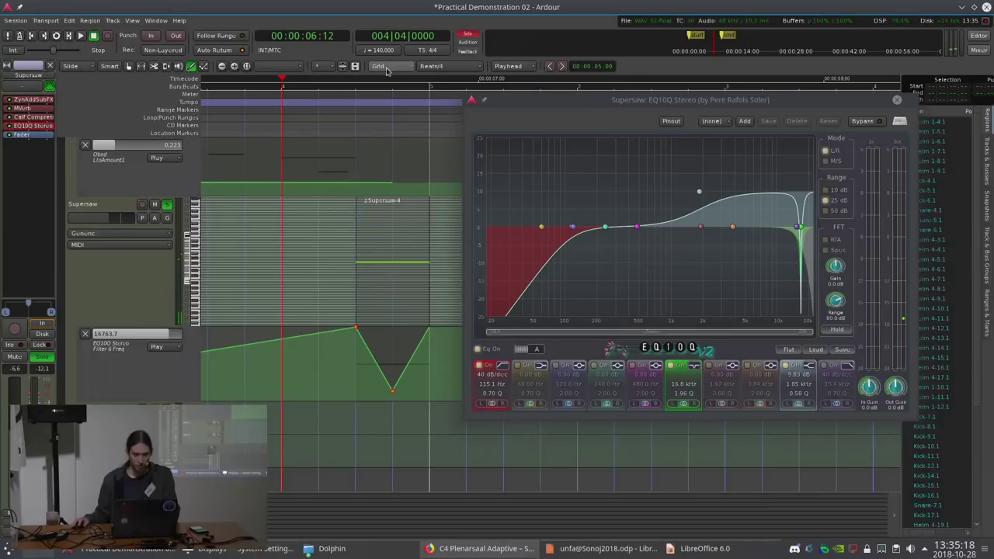
Set the grid to Beats/8 and pull the end points down into a W-shaped dip, auditioning
{"action": "left_click", "coordinate": [436, 68]}
{"action": "left_click", "coordinate": [448, 221]}
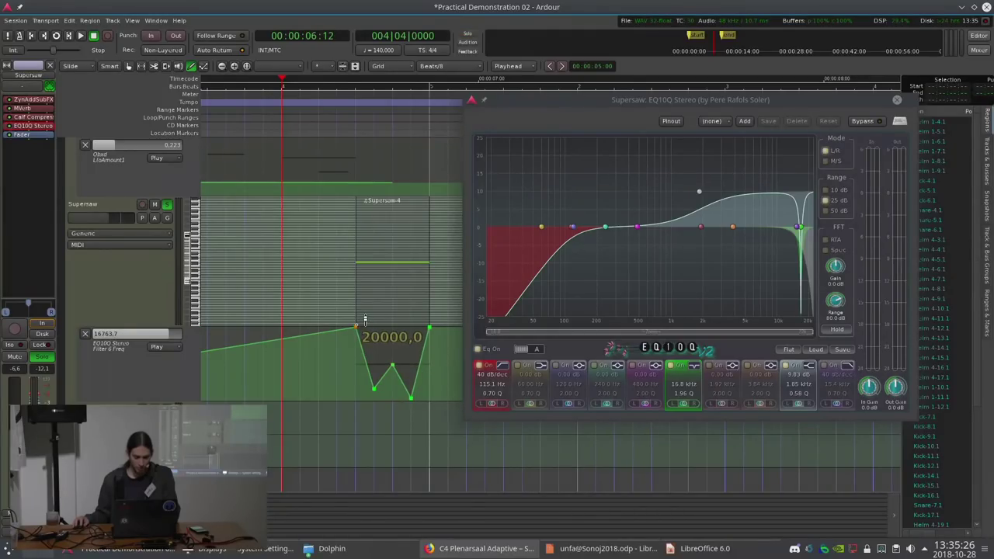
{"action": "left_click_drag", "start_coordinate": [364, 319], "coordinate": [364, 350]}
{"action": "key", "text": "space"}
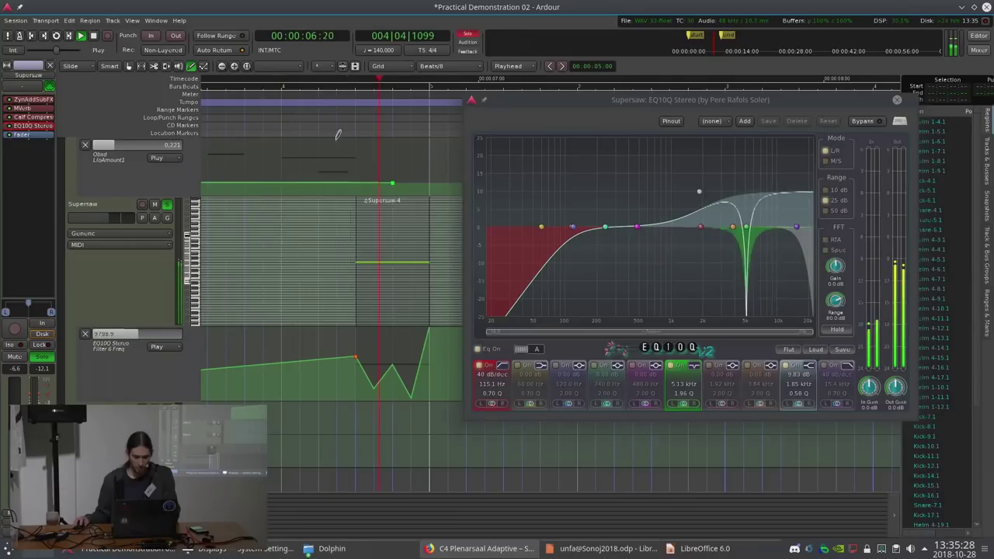
{"action": "key", "text": "space"}
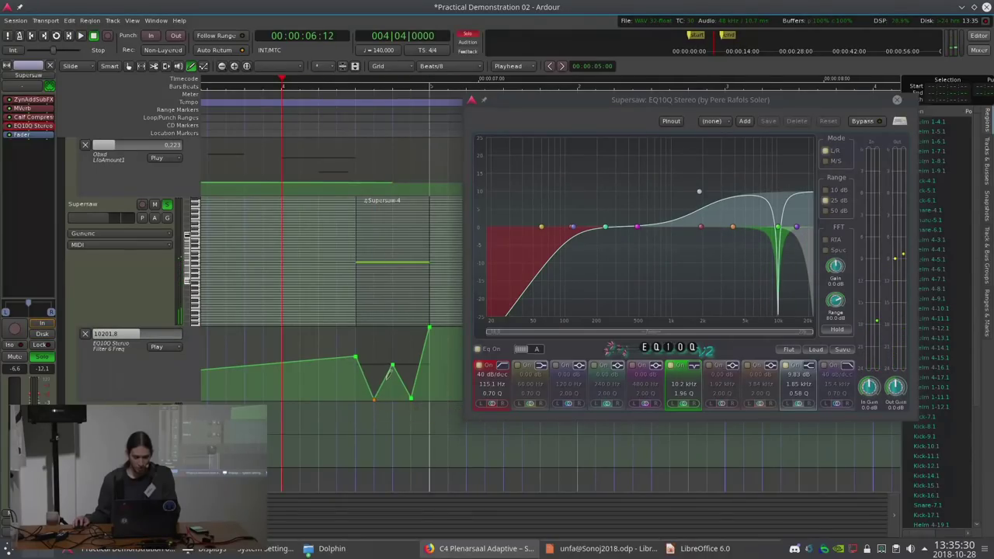
{"action": "key", "text": "space"}
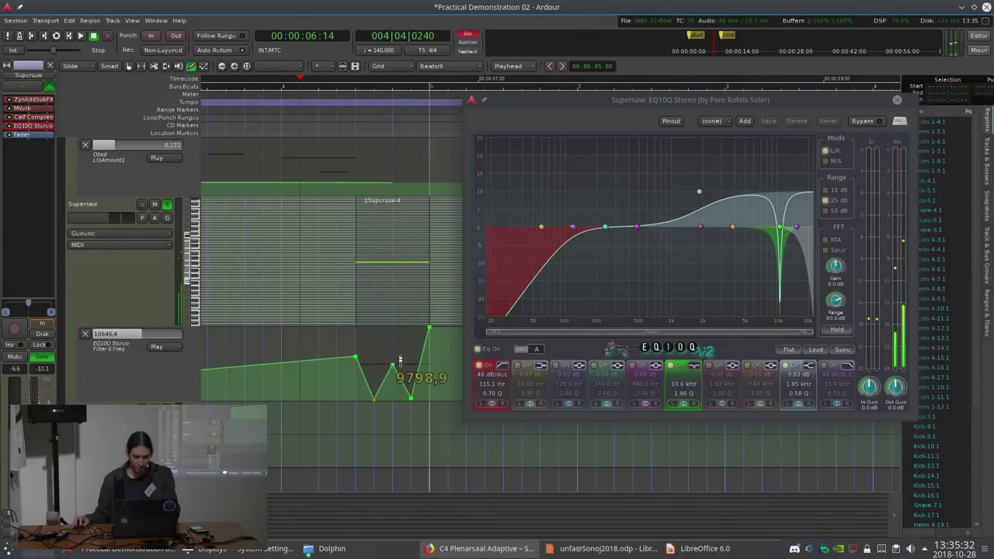
{"action": "left_click_drag", "start_coordinate": [400, 361], "coordinate": [400, 382]}
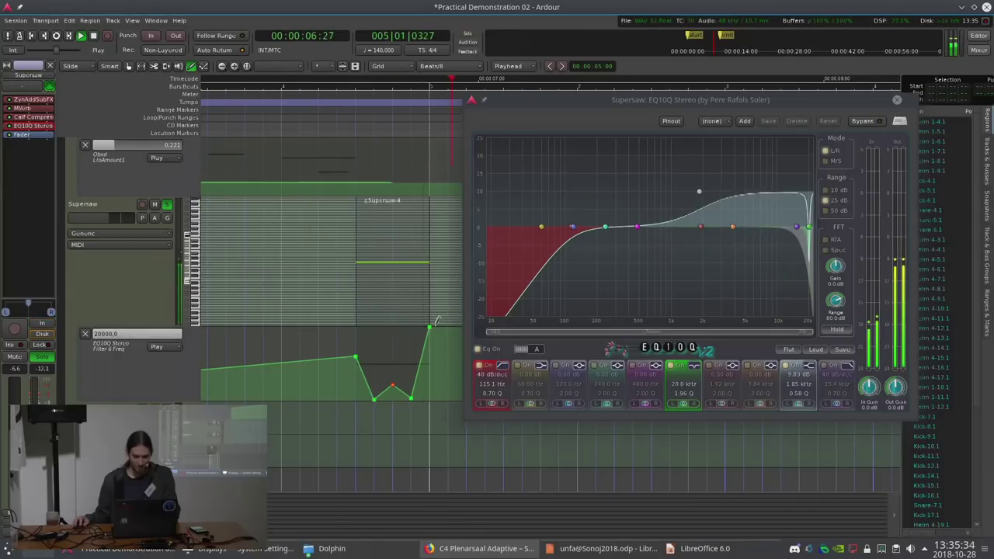
{"action": "left_click_drag", "start_coordinate": [430, 327], "coordinate": [429, 365]}
{"action": "key", "text": "space"}
{"action": "key", "text": "space"}
{"action": "key", "text": "minus"}
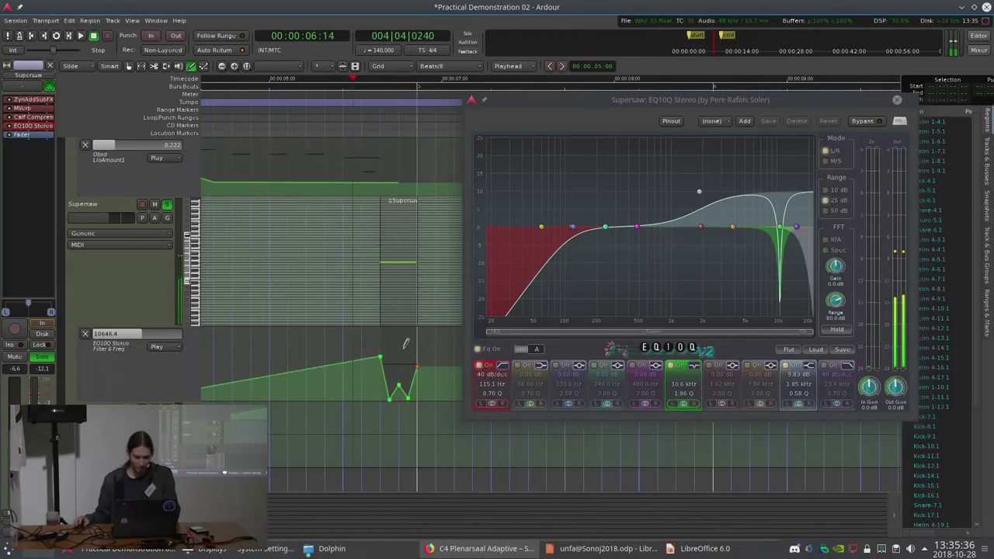
{"action": "left_click", "coordinate": [319, 128]}
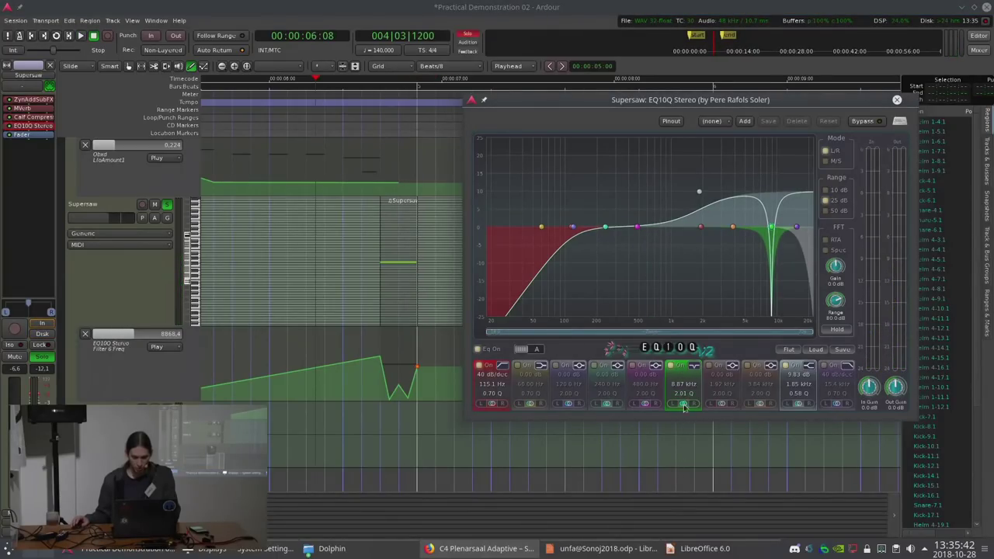
Play the automated section from earlier in the song, then in loop mode
{"action": "scroll", "coordinate": [684, 394], "scroll_direction": "up", "scroll_amount": 3}
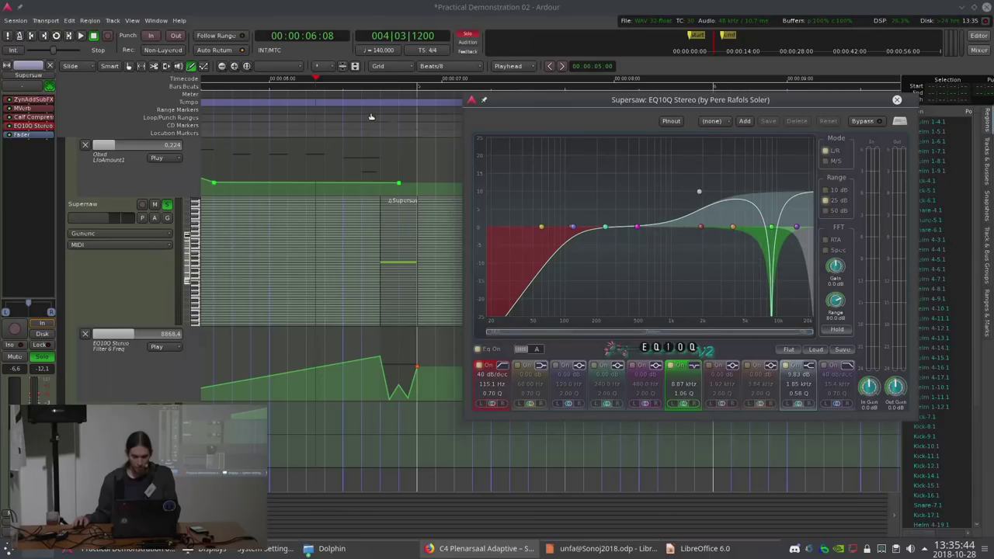
{"action": "scroll", "coordinate": [371, 117], "scroll_direction": "down", "scroll_amount": 2}
{"action": "left_click", "coordinate": [299, 108]}
{"action": "key", "text": "space"}
{"action": "scroll", "coordinate": [330, 151], "scroll_direction": "down", "scroll_amount": 1}
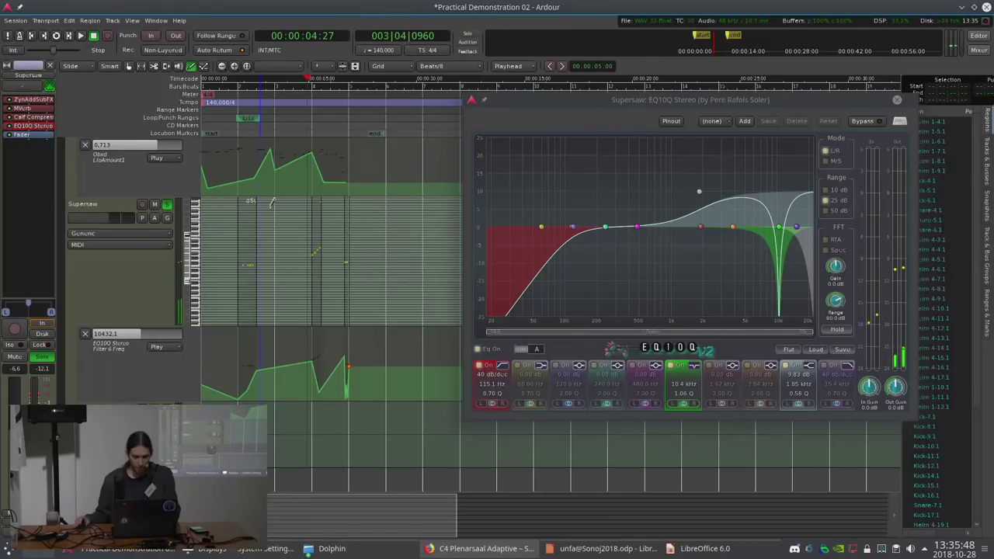
{"action": "scroll", "coordinate": [272, 202], "scroll_direction": "up", "scroll_amount": 1}
{"action": "key", "text": "l"}
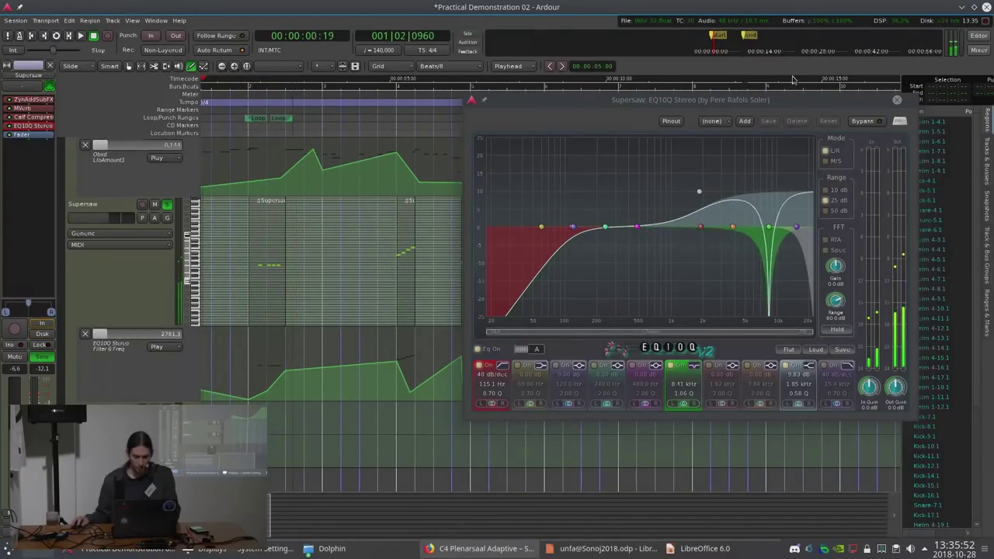
{"action": "key", "text": "space"}
Close the EQ10Q and snare MVerb windows and play the passage through
{"action": "left_click", "coordinate": [897, 99]}
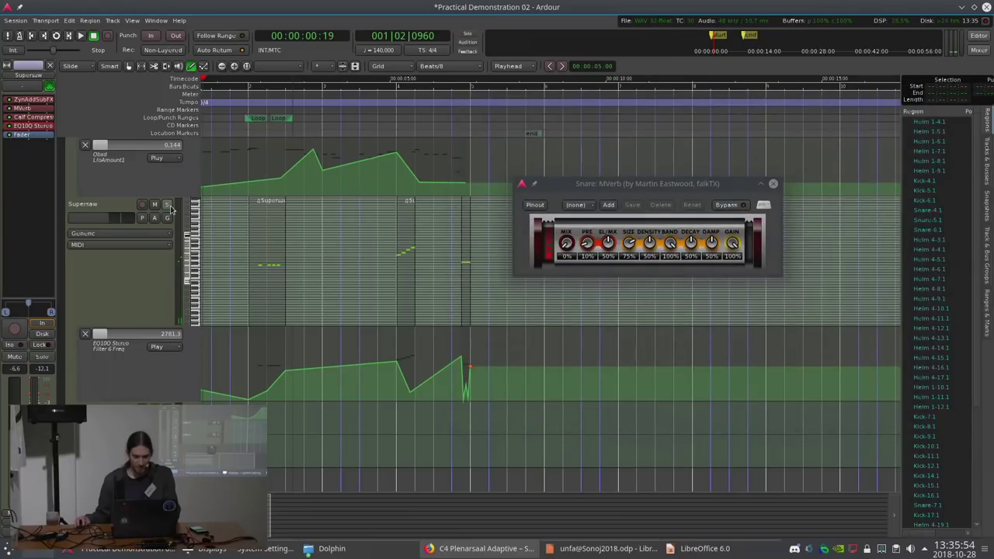
{"action": "left_click", "coordinate": [773, 185]}
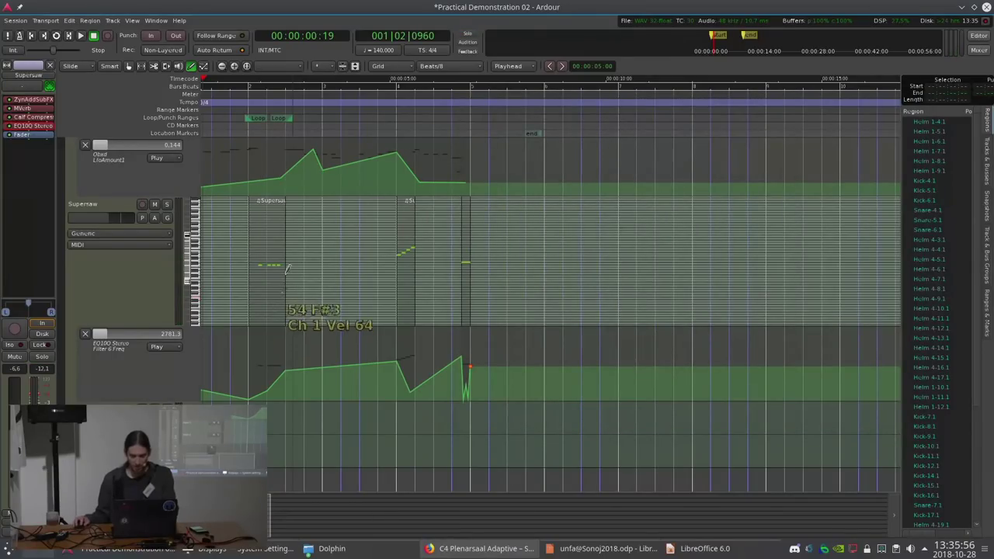
{"action": "key", "text": "space"}
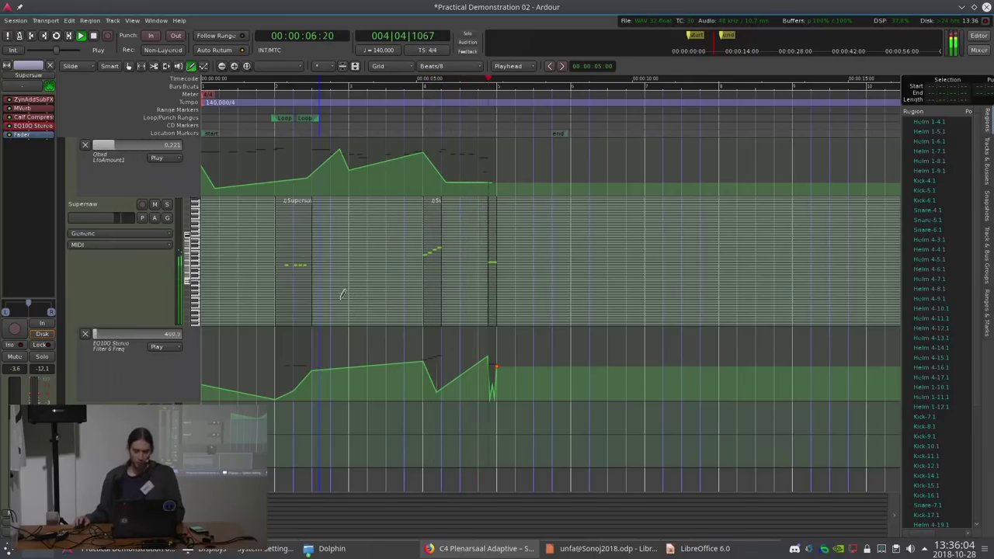
{"action": "key", "text": "space"}
Scroll the editor up to the Bass track's Calf Filter Frequency lane
{"action": "scroll", "coordinate": [339, 287], "scroll_direction": "up", "scroll_amount": 5}
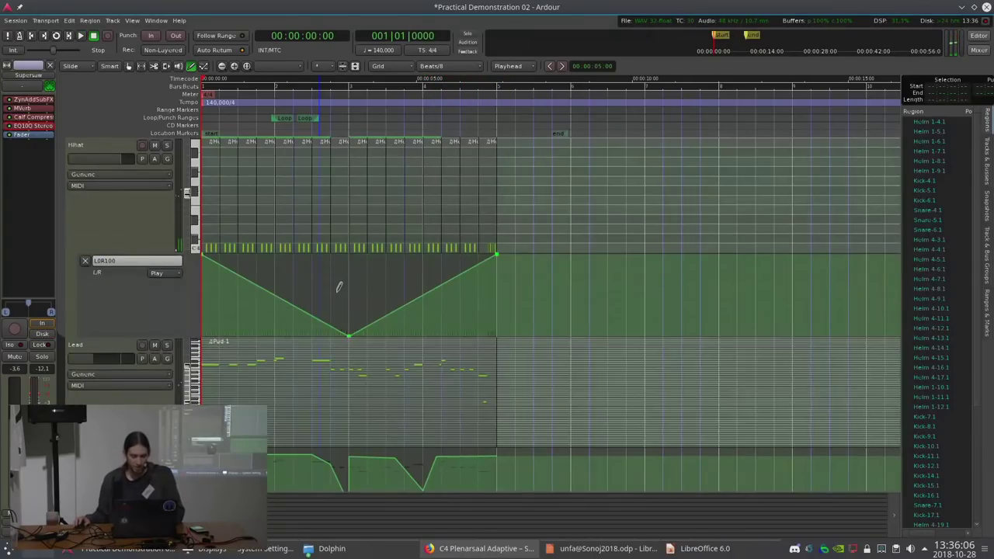
{"action": "scroll", "coordinate": [338, 287], "scroll_direction": "up", "scroll_amount": 4}
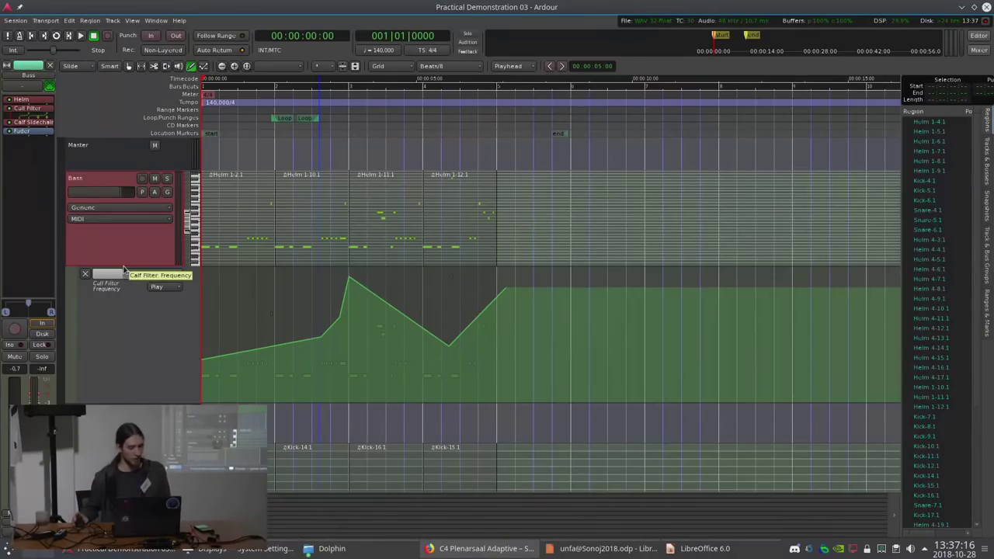
Insert an a-Amplifier plugin on the Bass track, found by filtering the Plugin Manager for 'Ampli'
{"action": "right_click", "coordinate": [30, 132]}
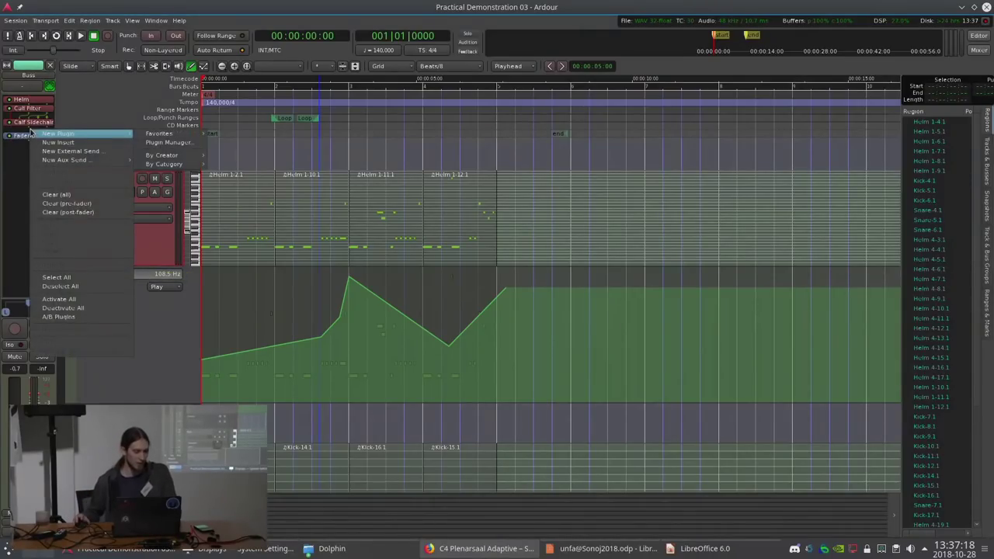
{"action": "left_click", "coordinate": [164, 145]}
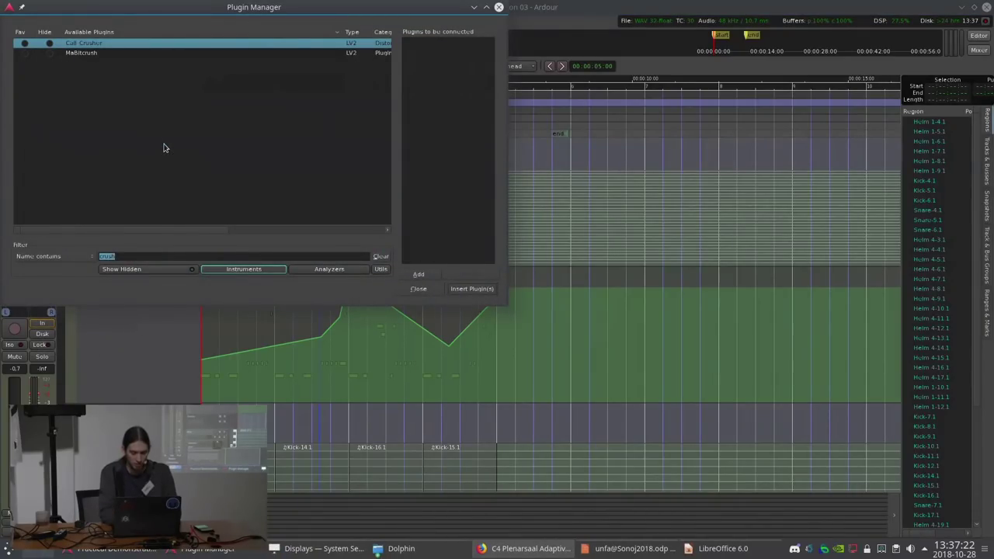
{"action": "type", "text": "Ampli"}
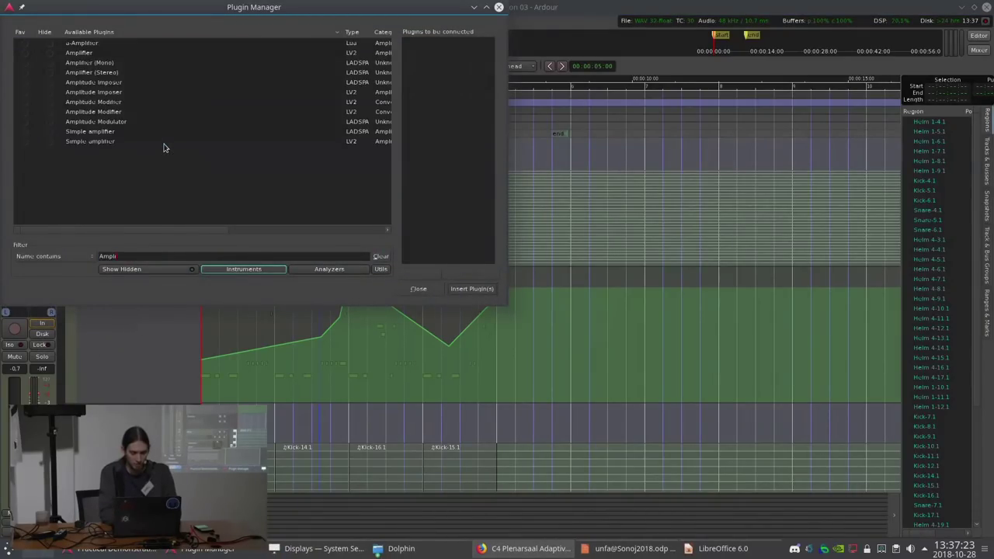
{"action": "left_click", "coordinate": [86, 43]}
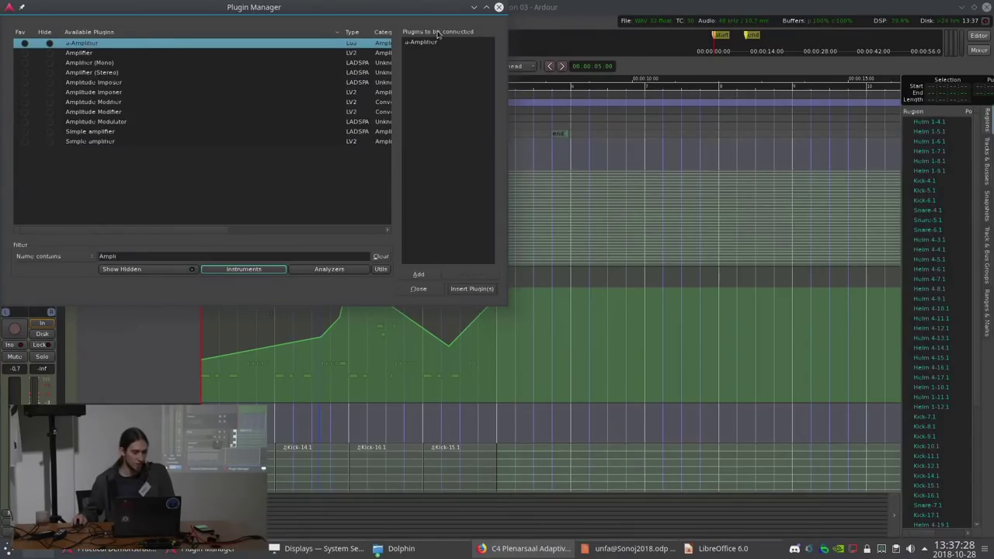
{"action": "left_click", "coordinate": [468, 290]}
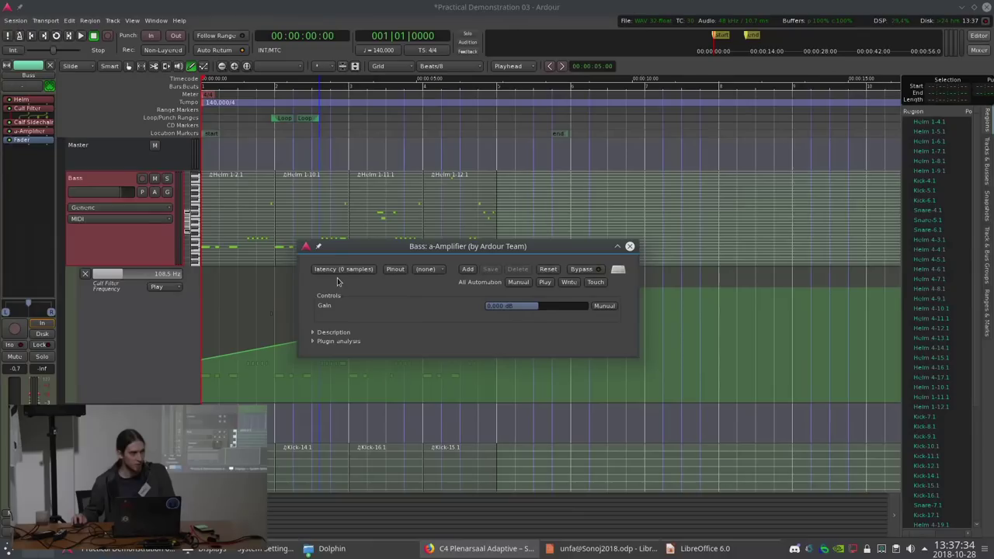
Raise the Bass fader to -6.0 and show an a-Amplifier Gain automation lane
{"action": "left_click", "coordinate": [81, 194]}
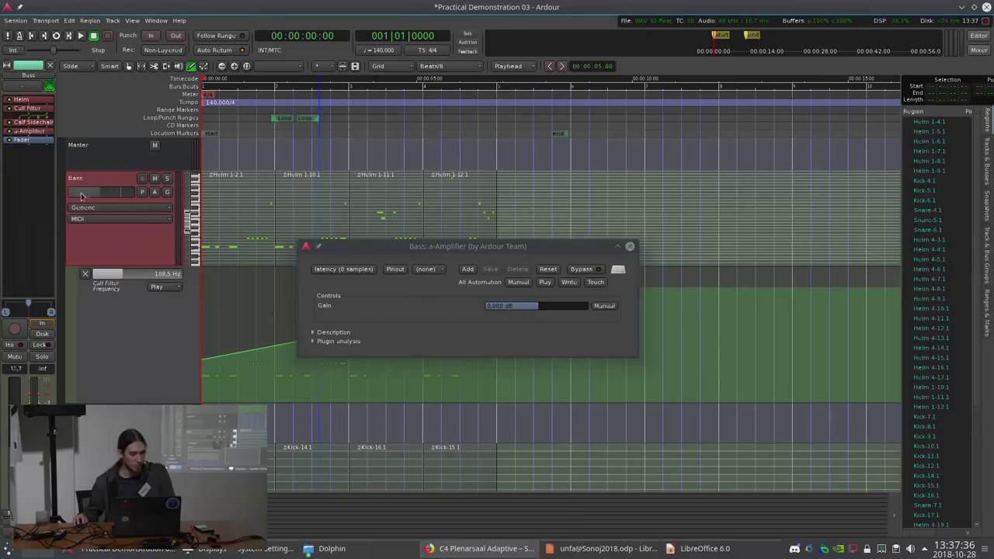
{"action": "left_click_drag", "start_coordinate": [80, 195], "coordinate": [104, 198]}
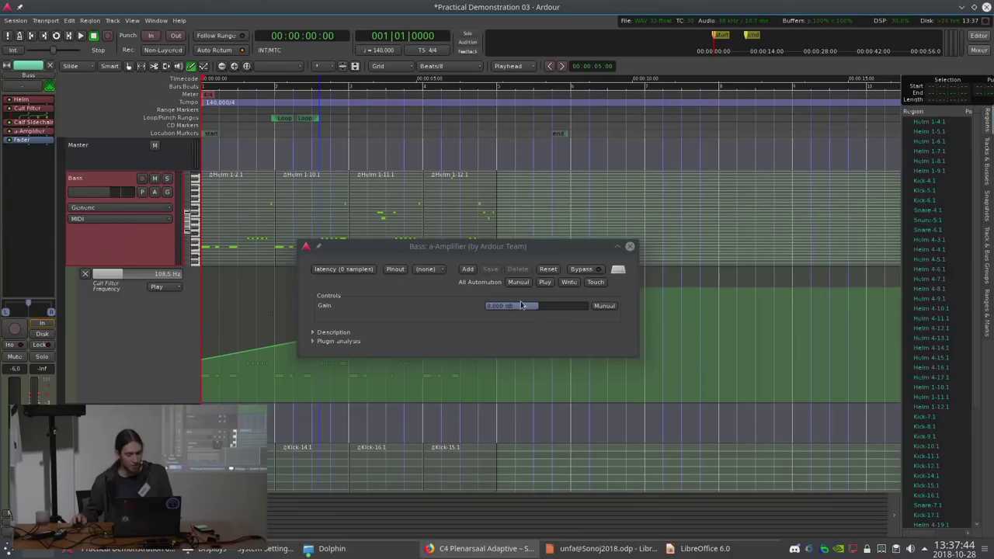
{"action": "left_click", "coordinate": [154, 192]}
{"action": "mouse_move", "coordinate": [194, 234]}
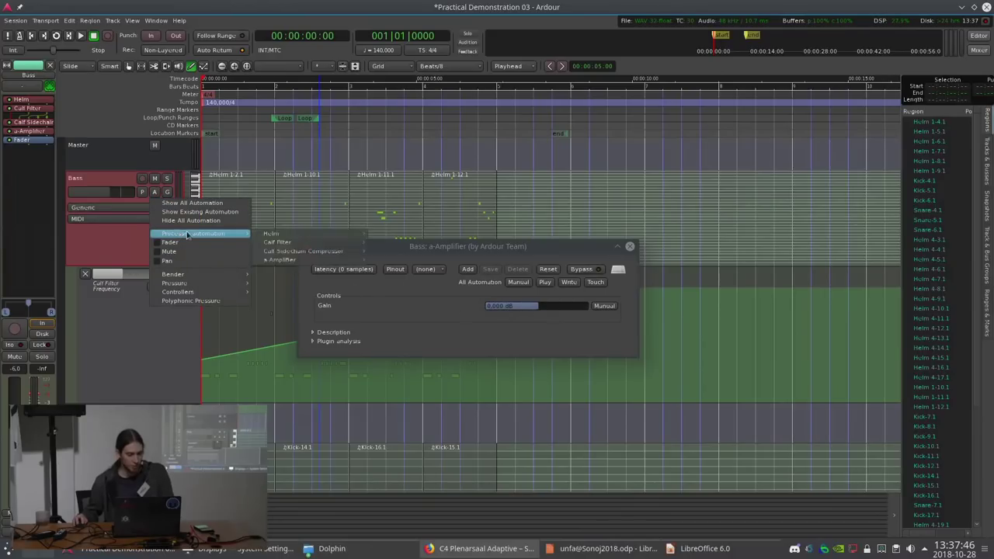
{"action": "mouse_move", "coordinate": [310, 260]}
{"action": "left_click", "coordinate": [378, 262]}
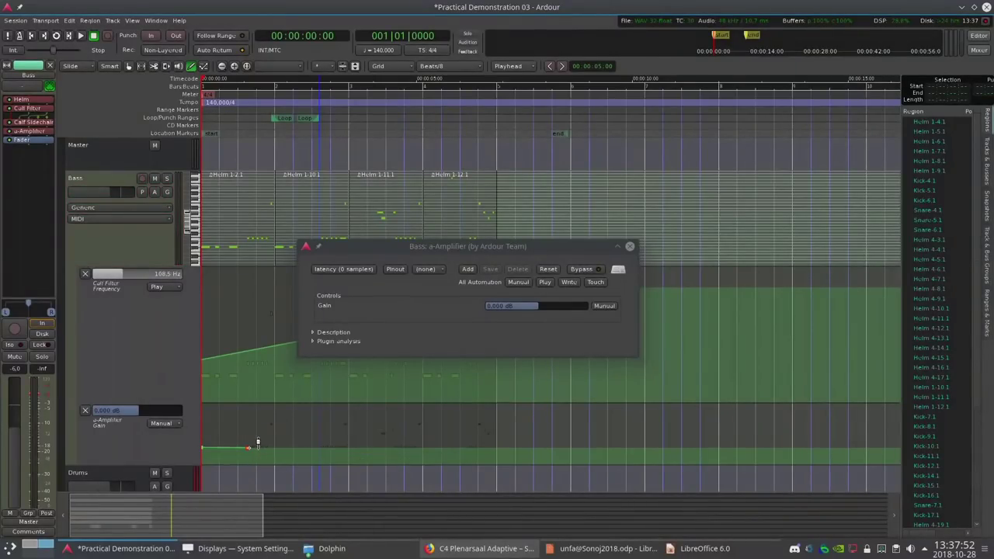
Move a point on the new Gain lane and confirm its value at 0.000 dB
{"action": "left_click_drag", "start_coordinate": [258, 442], "coordinate": [222, 431]}
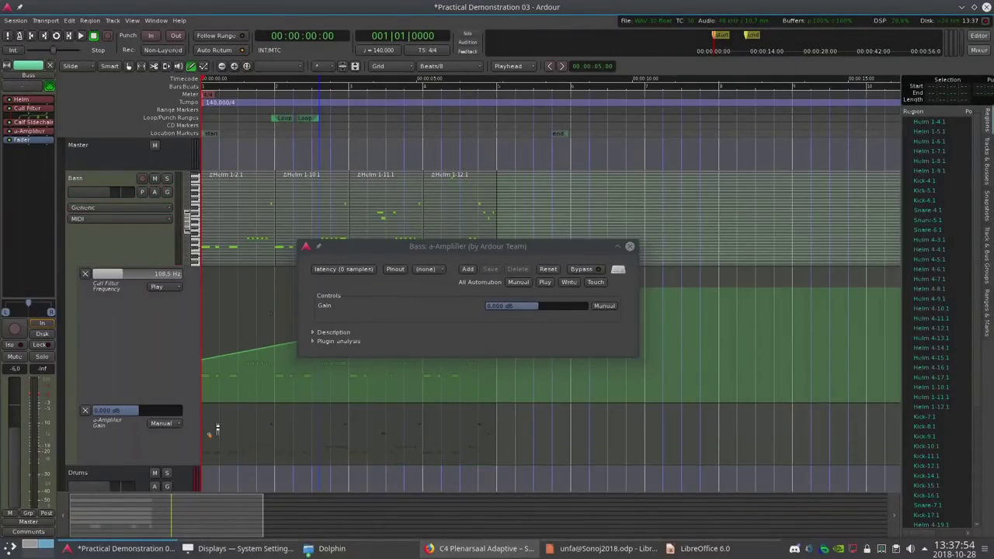
{"action": "right_click", "coordinate": [216, 435]}
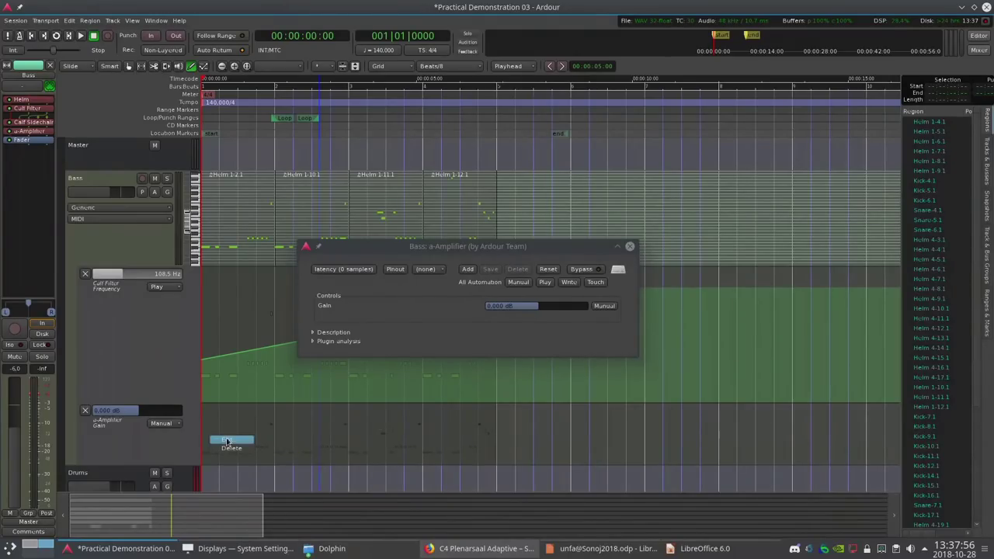
{"action": "left_click", "coordinate": [228, 441]}
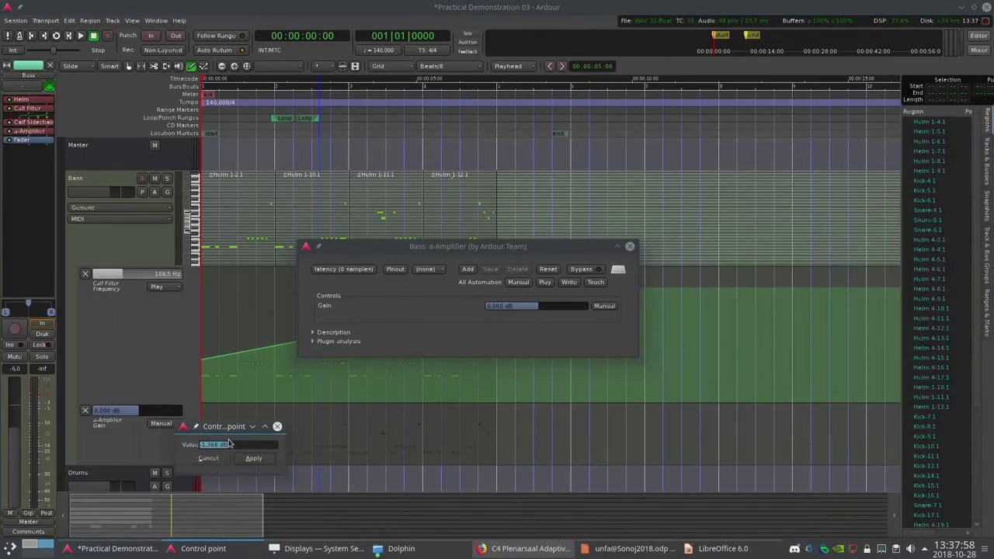
{"action": "key", "text": "Return"}
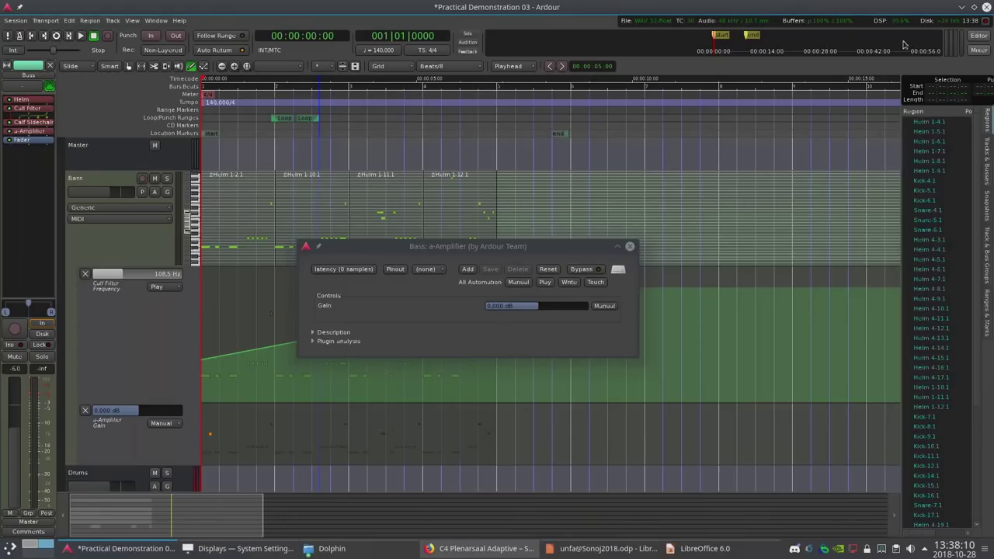
Enable 'Ignore Y-axis click position when adding new automation-points' in Editor preferences, then return to the editor
{"action": "left_click", "coordinate": [69, 21]}
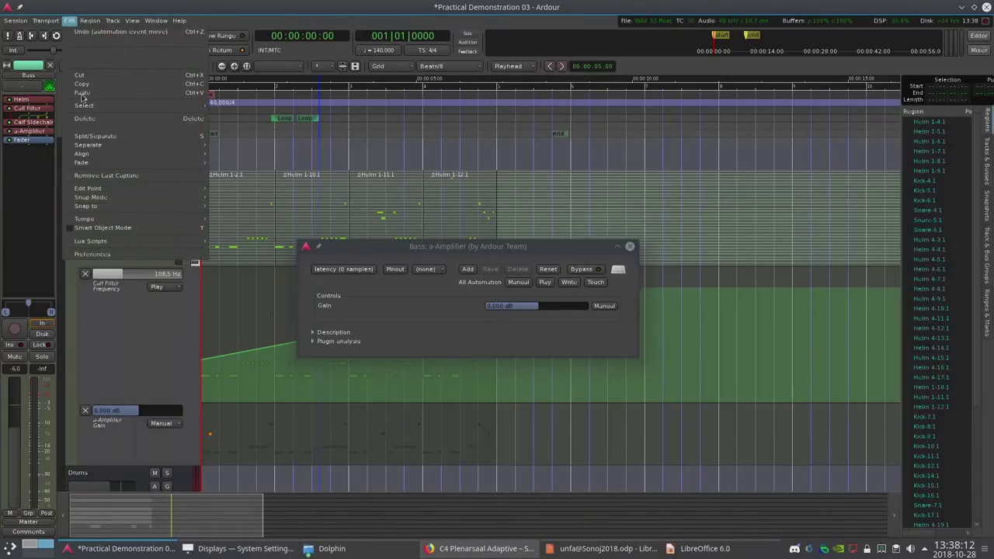
{"action": "left_click", "coordinate": [120, 255]}
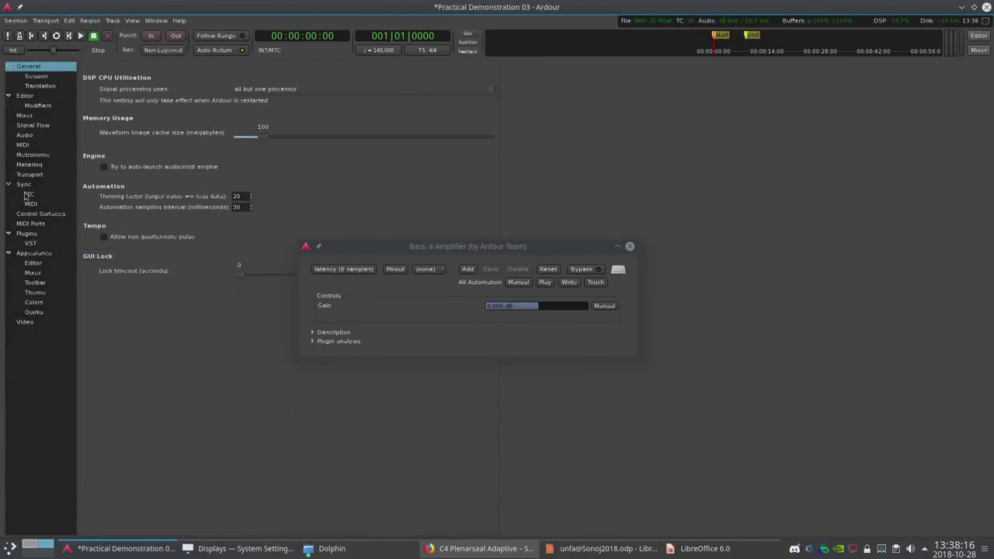
{"action": "left_click", "coordinate": [39, 115]}
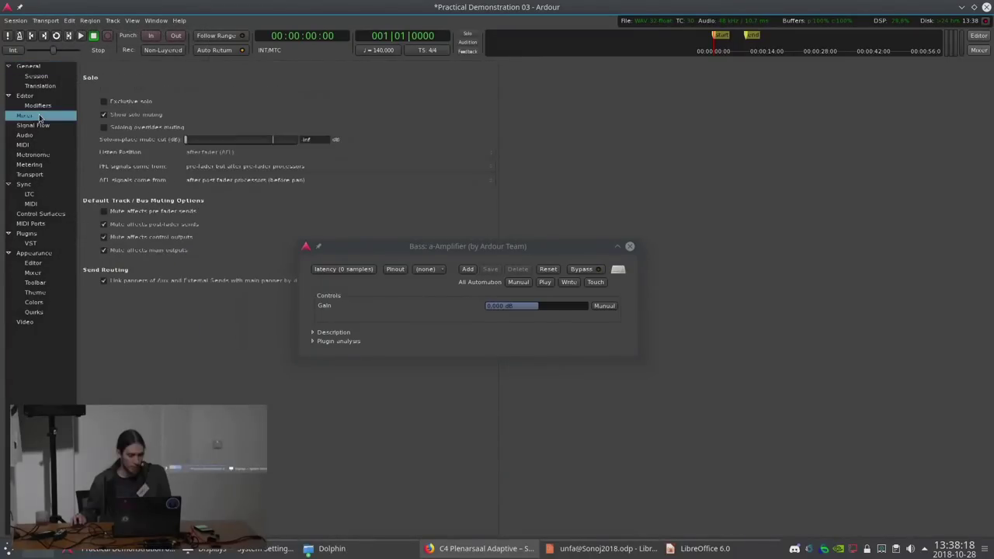
{"action": "left_click", "coordinate": [39, 136]}
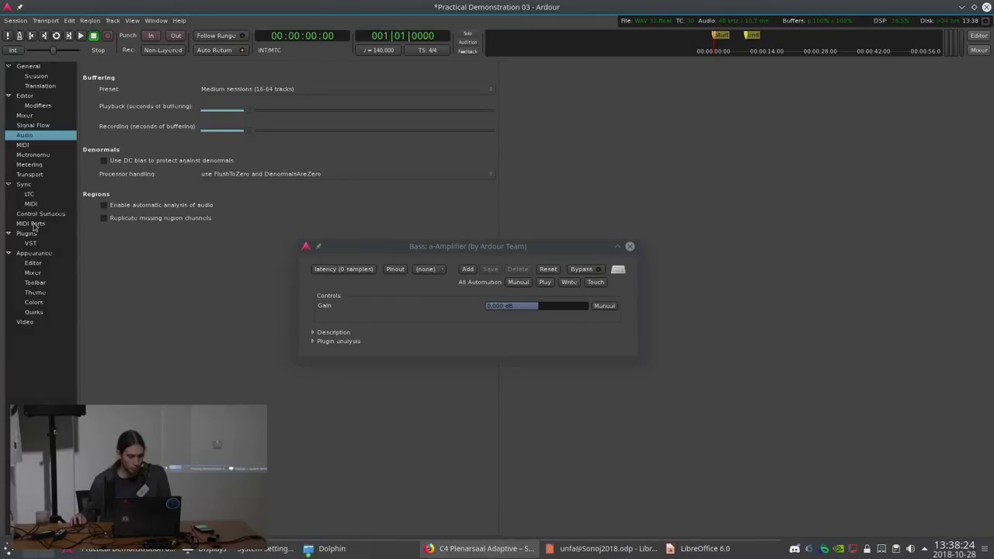
{"action": "left_click", "coordinate": [36, 98]}
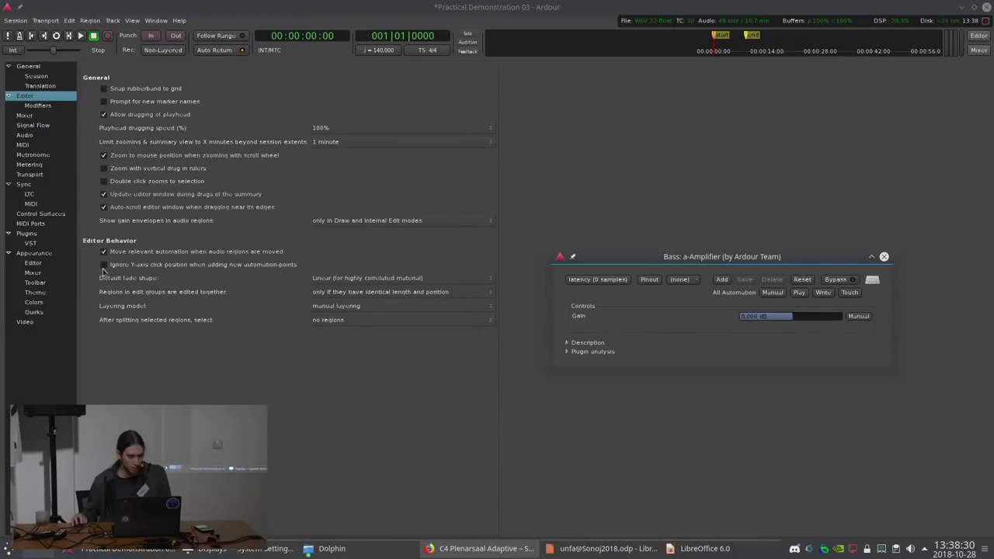
{"action": "mouse_move", "coordinate": [106, 271]}
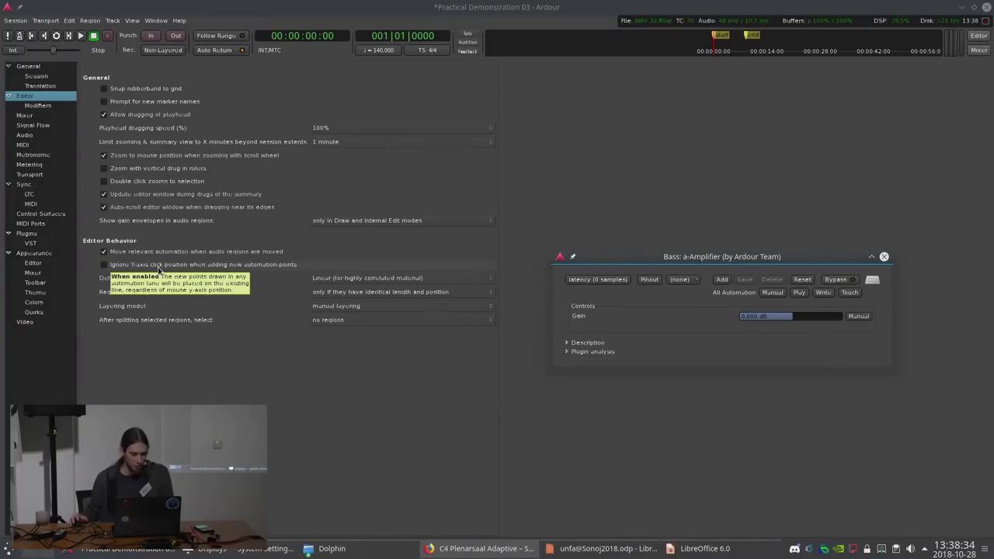
{"action": "left_click", "coordinate": [103, 266]}
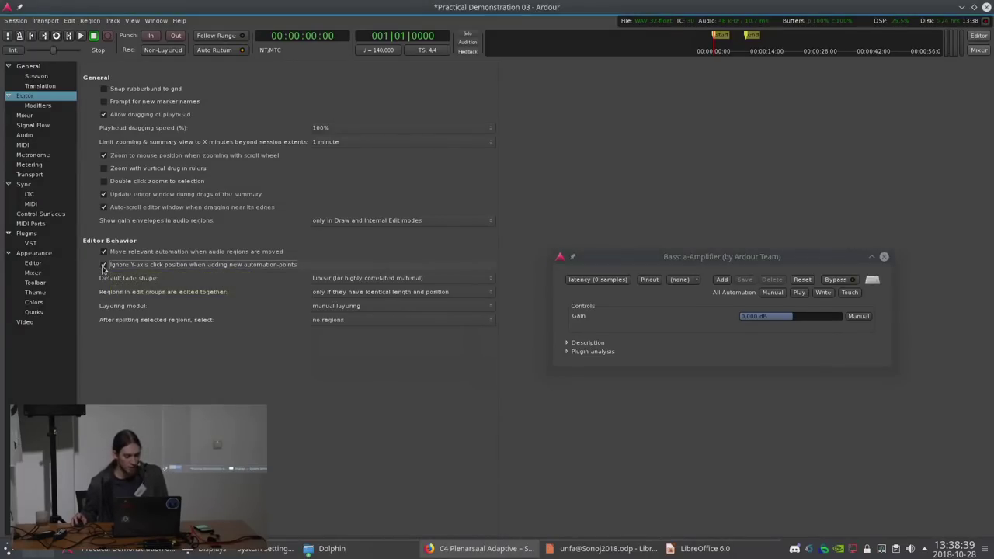
{"action": "left_click", "coordinate": [978, 37]}
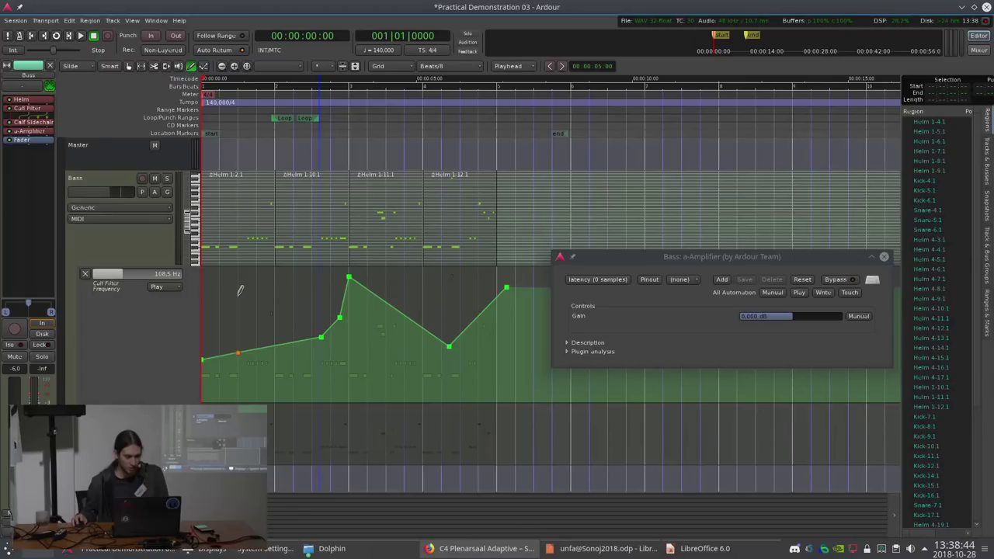
Lower a Bass cutoff point to about 103.9 Hz, undoing an accidentally added extra point
{"action": "left_click", "coordinate": [245, 346]}
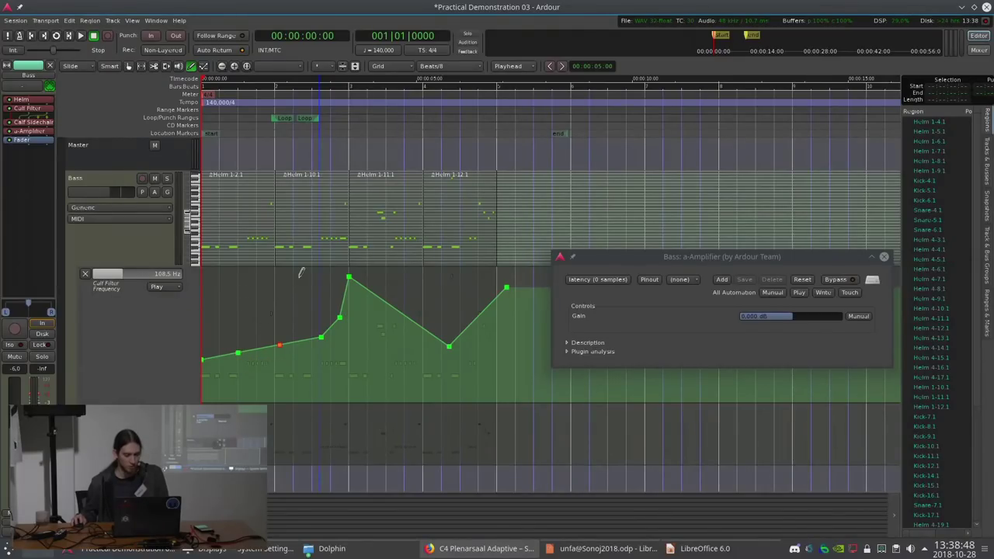
{"action": "left_click_drag", "start_coordinate": [281, 345], "coordinate": [288, 355]}
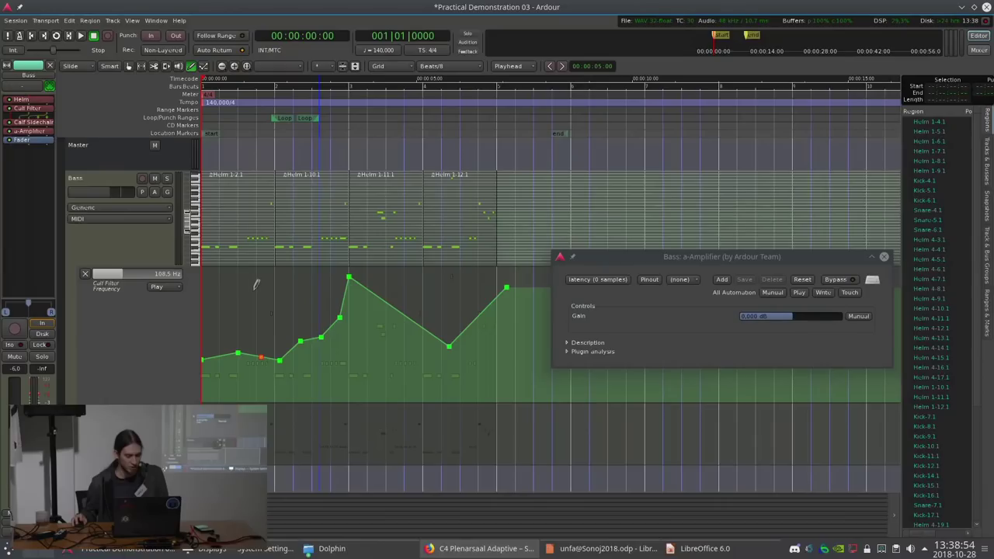
{"action": "mouse_move", "coordinate": [263, 355]}
{"action": "left_mouse_down"}
{"action": "mouse_move", "coordinate": [266, 288]}
{"action": "mouse_move", "coordinate": [268, 347]}
{"action": "left_mouse_up"}
{"action": "key", "text": "ctrl+z"}
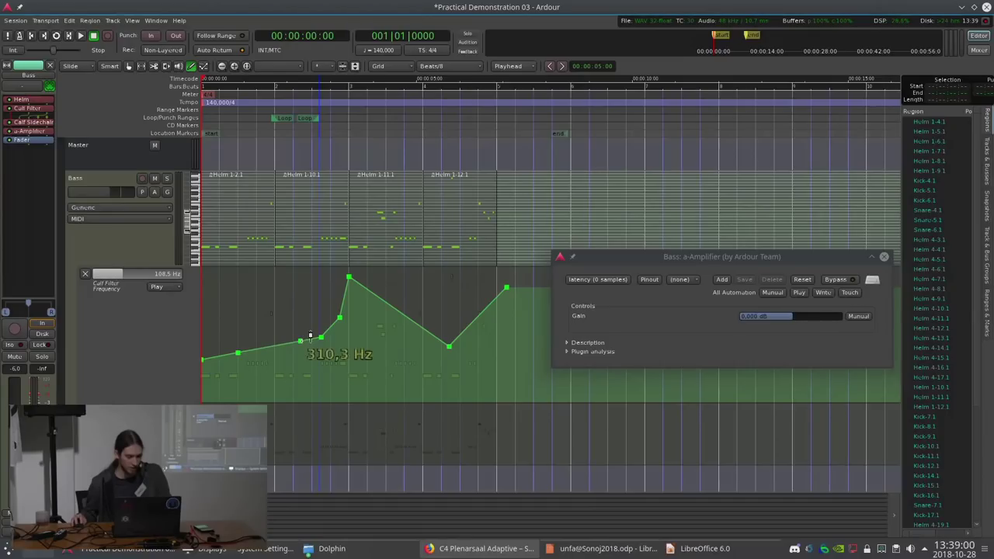
Draw points on the a-Amplifier Gain lane and raise that segment to about 8.9 dB
{"action": "scroll", "coordinate": [226, 378], "scroll_direction": "down", "scroll_amount": 1}
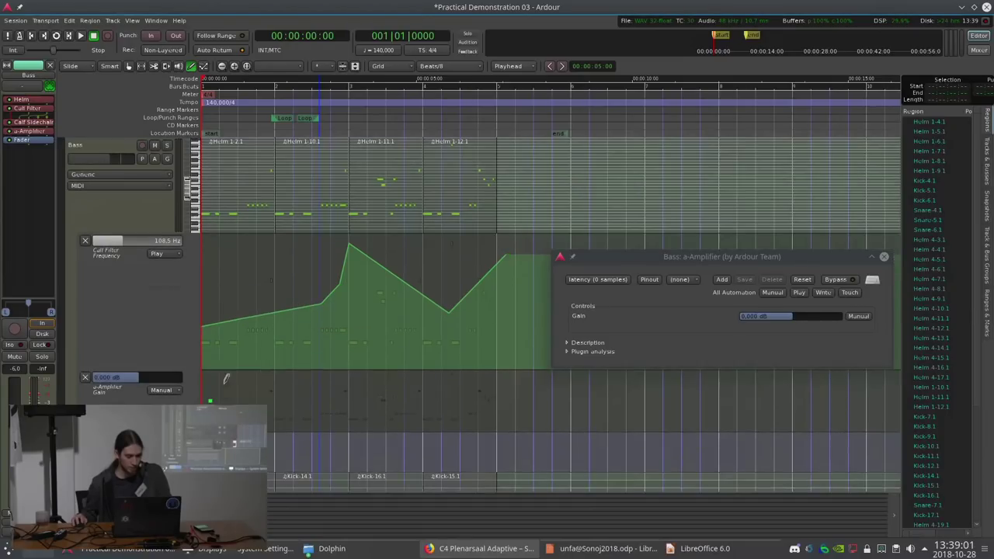
{"action": "left_click", "coordinate": [276, 381]}
{"action": "left_click", "coordinate": [443, 382]}
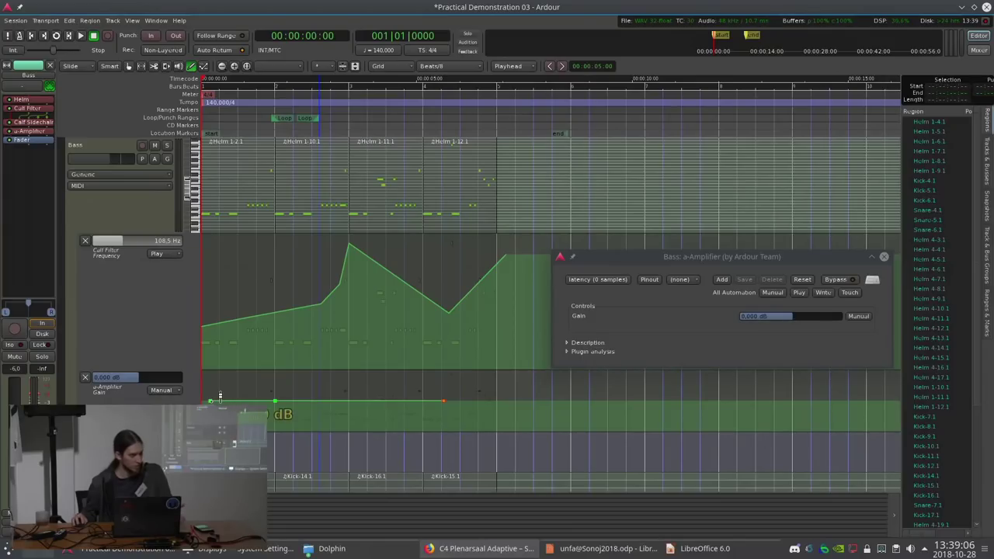
{"action": "left_click", "coordinate": [500, 381]}
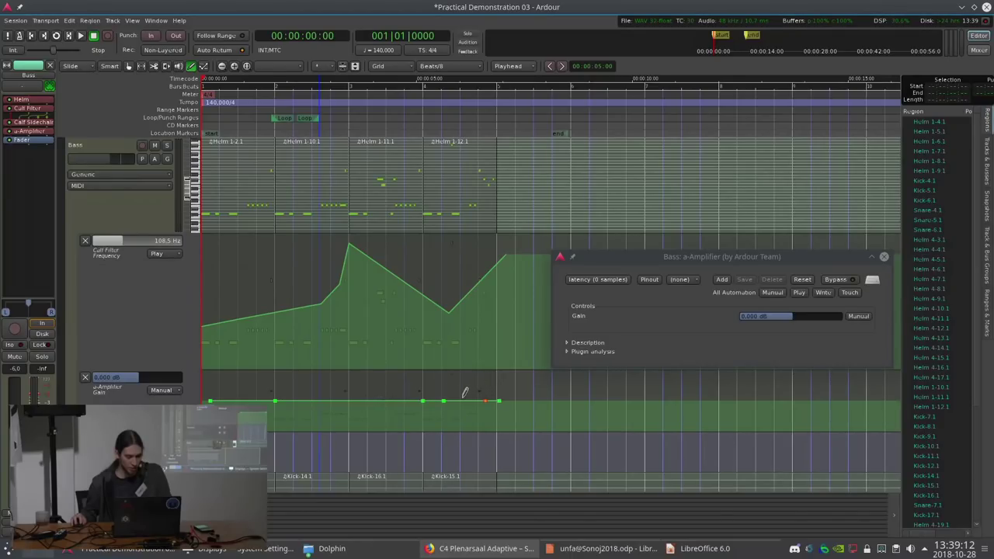
{"action": "mouse_move", "coordinate": [465, 399]}
{"action": "left_mouse_down"}
{"action": "mouse_move", "coordinate": [473, 382]}
{"action": "mouse_move", "coordinate": [473, 391]}
{"action": "left_mouse_up"}
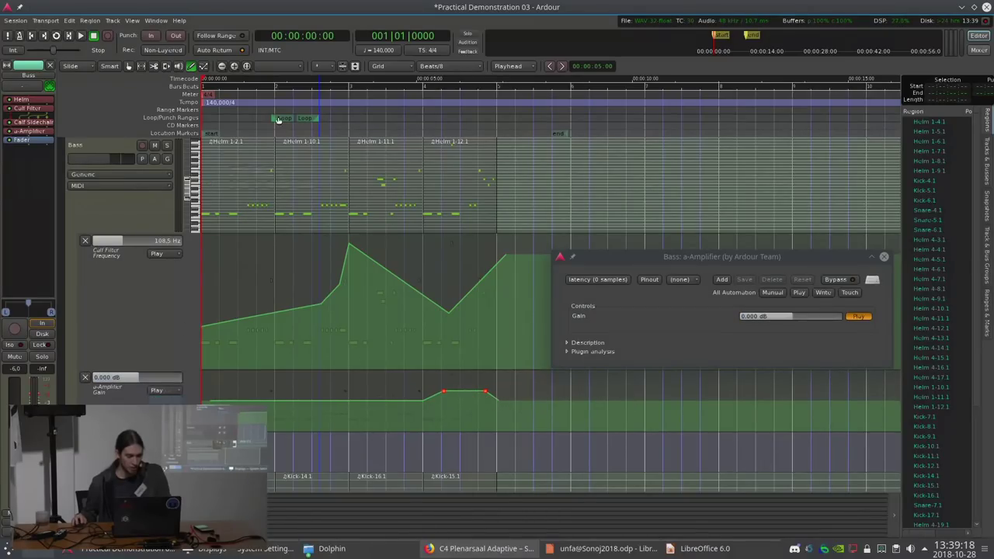
{"action": "left_click", "coordinate": [177, 152]}
{"action": "left_click", "coordinate": [167, 145]}
{"action": "key", "text": "space"}
{"action": "mouse_move", "coordinate": [466, 310]}
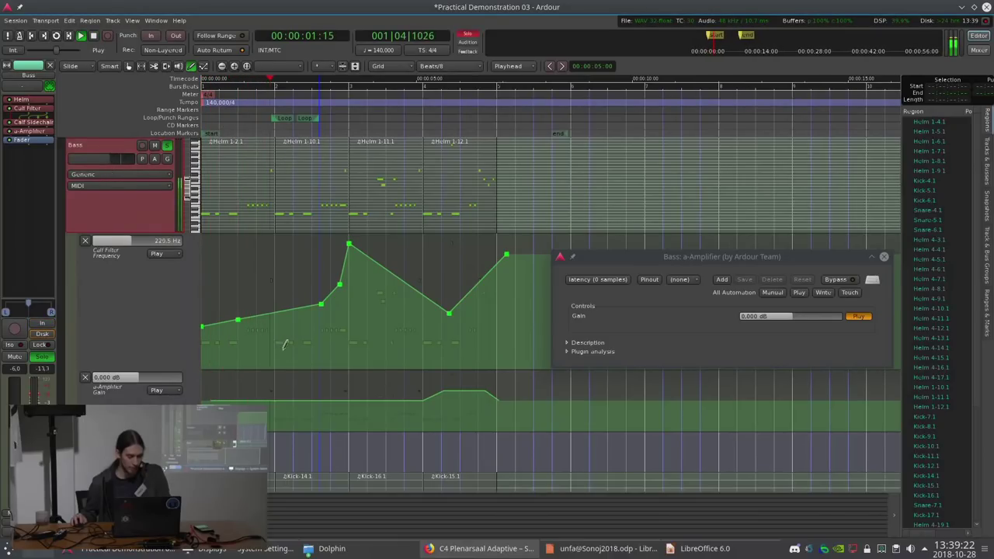
{"action": "left_click_drag", "start_coordinate": [691, 307], "coordinate": [672, 288]}
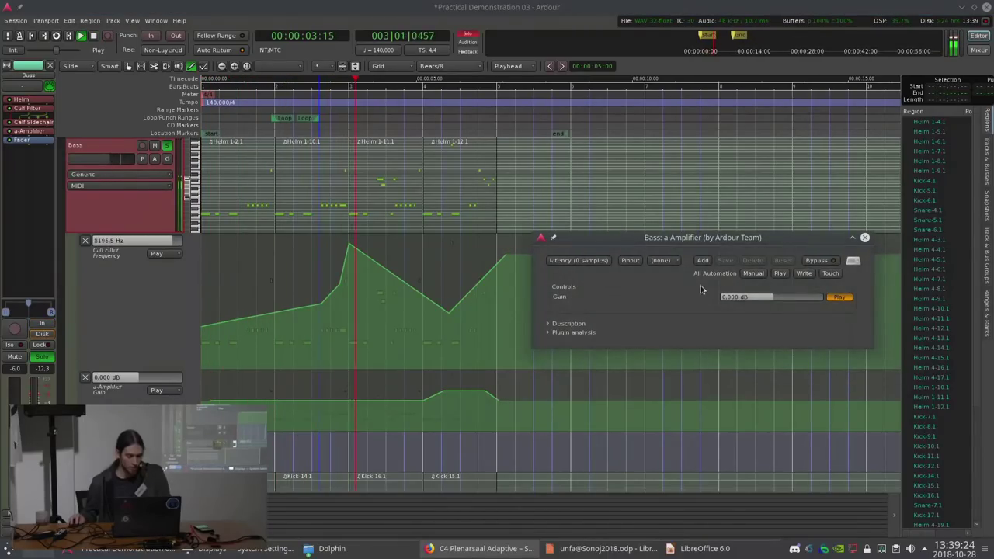
{"action": "mouse_move", "coordinate": [747, 365]}
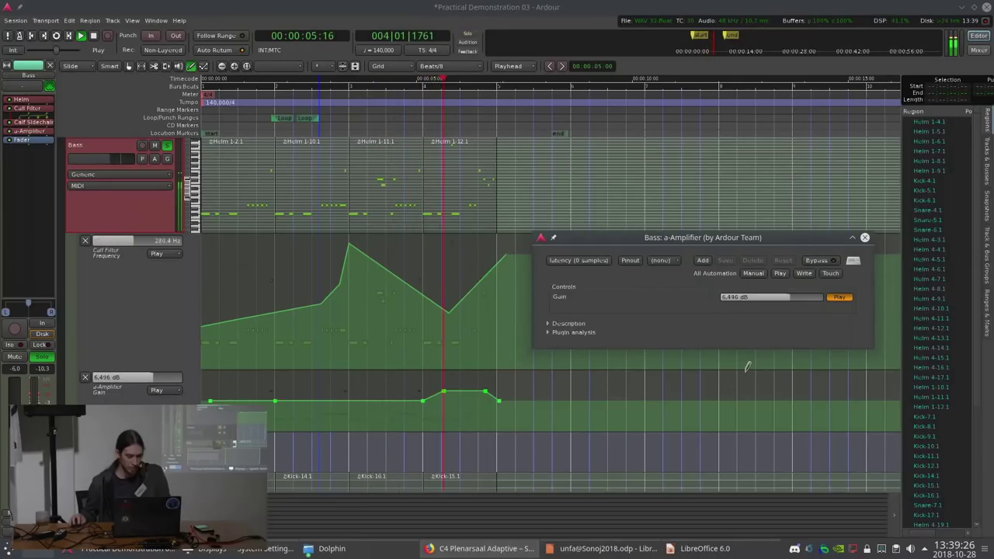
{"action": "key", "text": "space"}
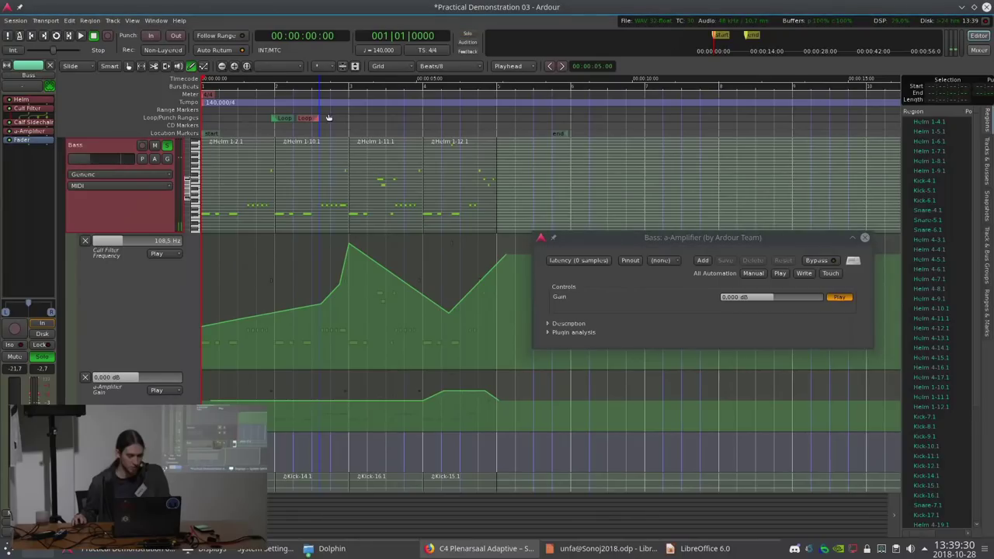
{"action": "key", "text": "space"}
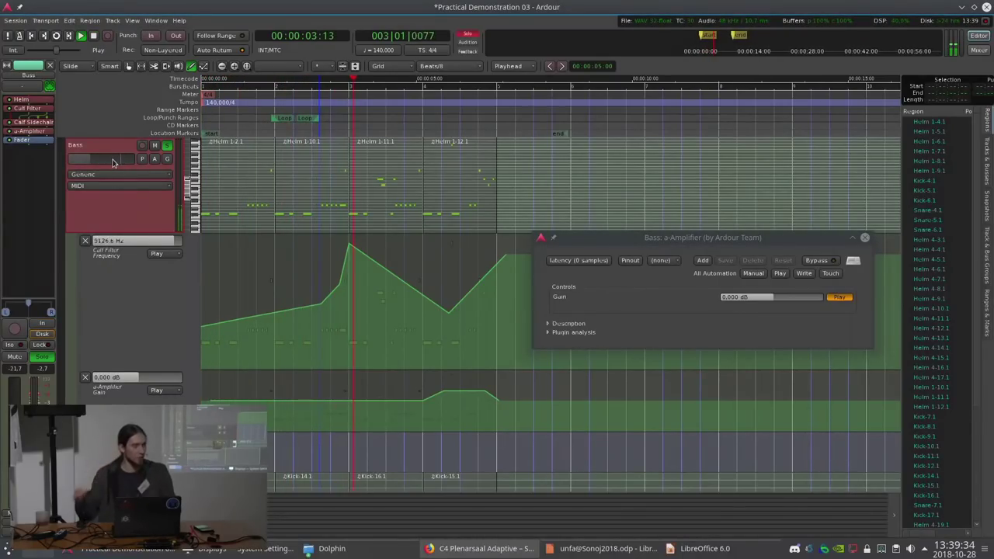
{"action": "key", "text": "space"}
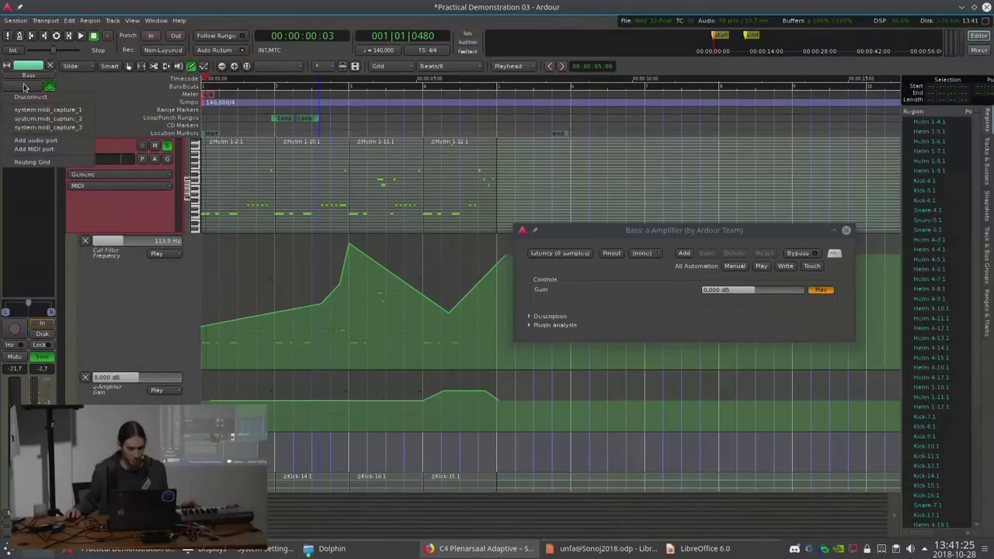
Record-arm the Bass track with its input set to midi_capture_2
{"action": "key", "text": "Escape"}
{"action": "left_click", "coordinate": [141, 146]}
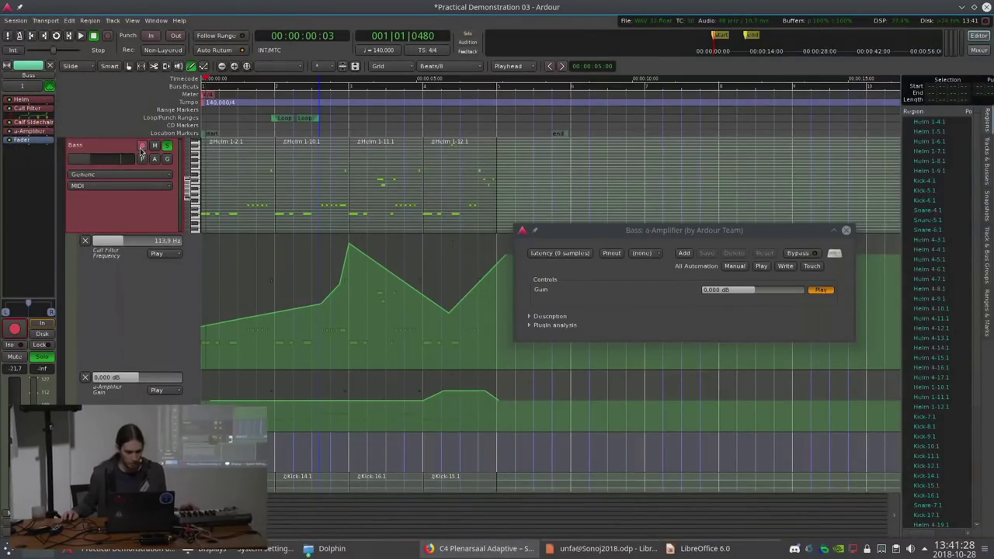
{"action": "left_click", "coordinate": [31, 86]}
{"action": "left_click", "coordinate": [35, 117]}
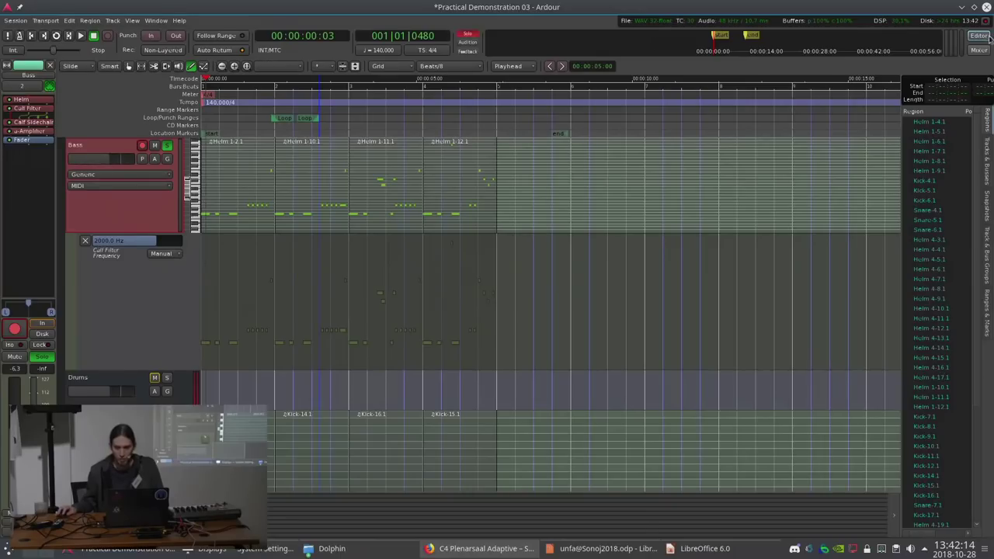
Enable the Generic MIDI control surface with incoming MIDI from midi_capture_2
{"action": "left_click", "coordinate": [72, 22]}
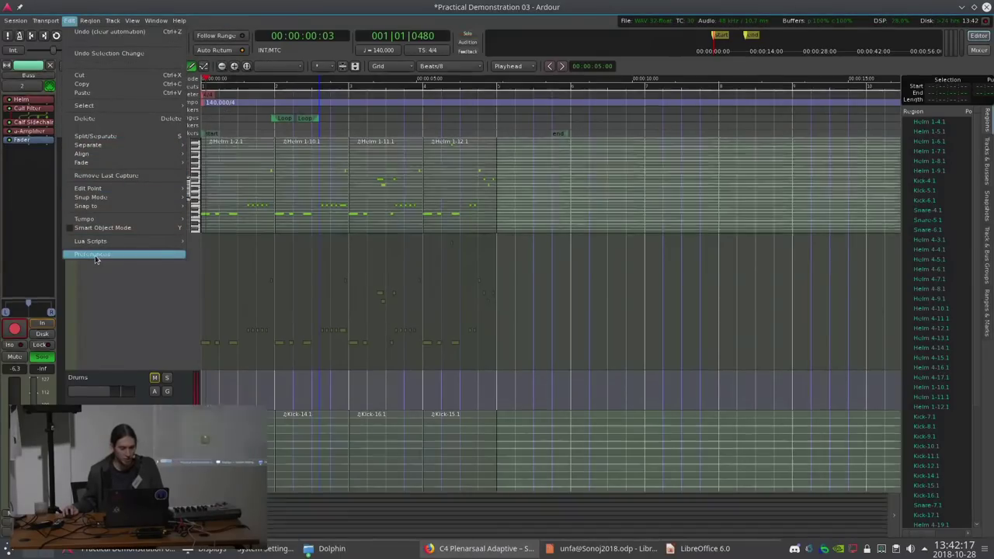
{"action": "left_click", "coordinate": [91, 254]}
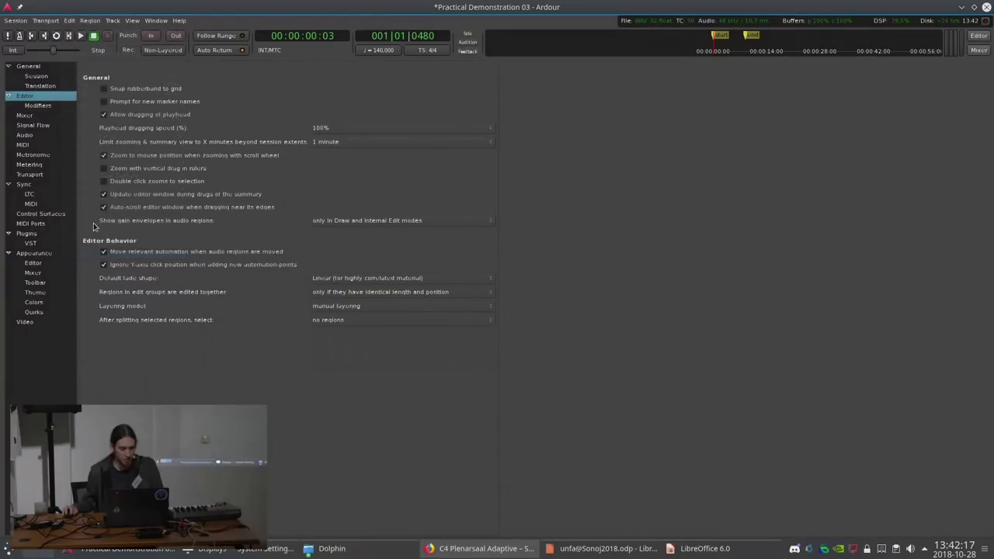
{"action": "left_click", "coordinate": [47, 214]}
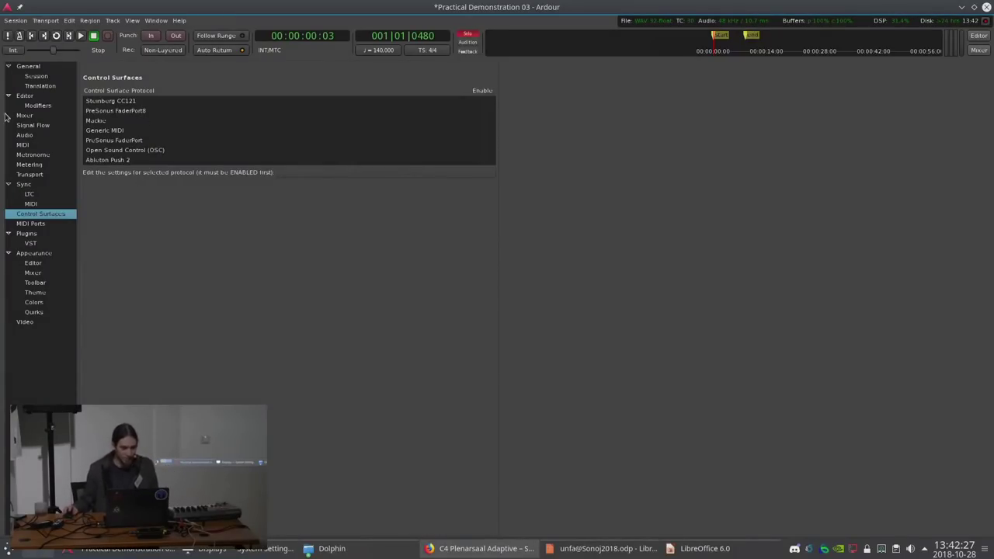
{"action": "left_click", "coordinate": [124, 130]}
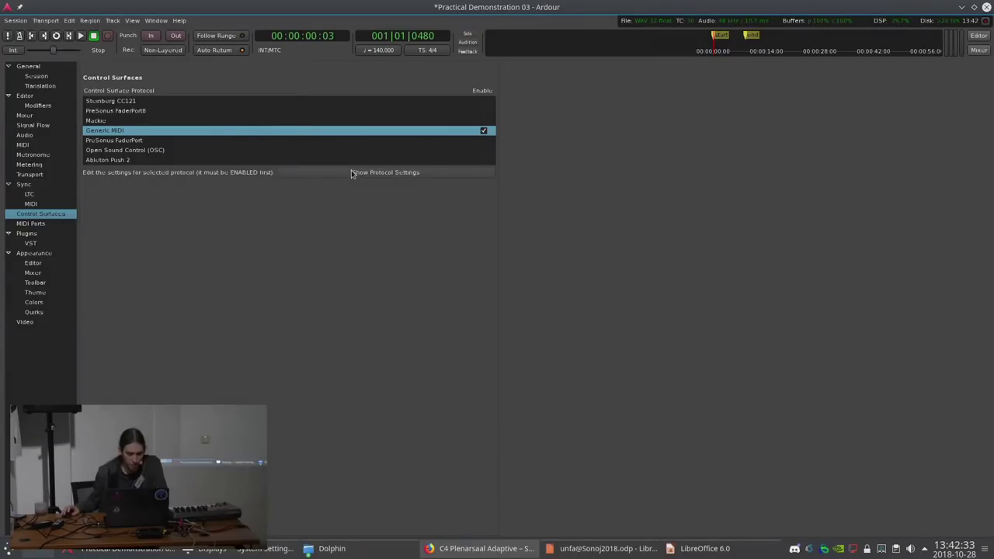
{"action": "left_click", "coordinate": [352, 172]}
{"action": "left_click", "coordinate": [485, 252]}
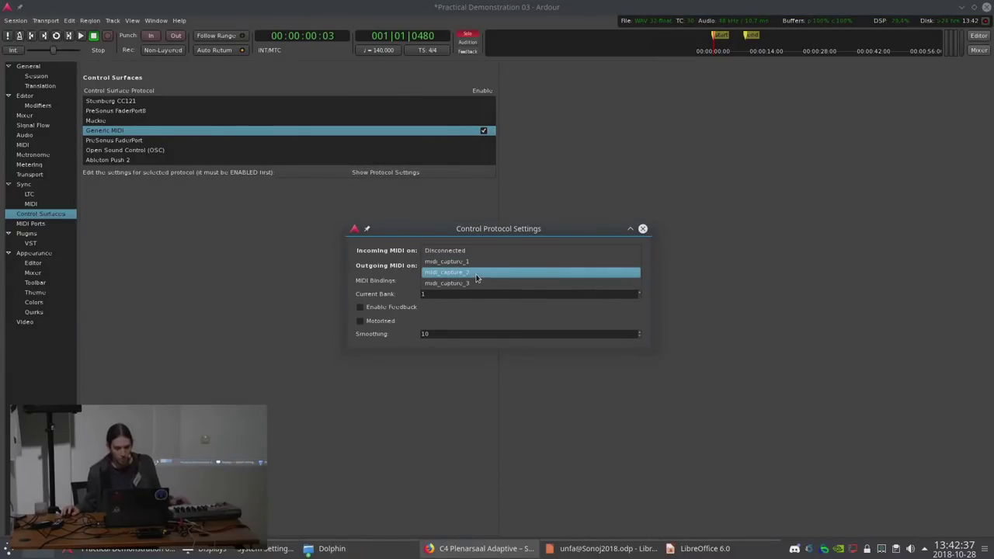
{"action": "left_click", "coordinate": [478, 274]}
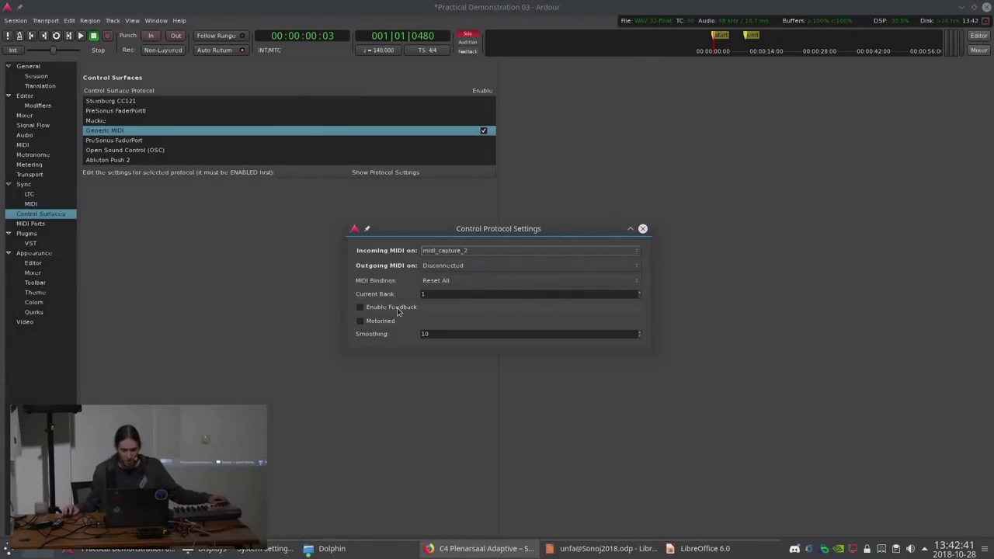
{"action": "left_click", "coordinate": [642, 230]}
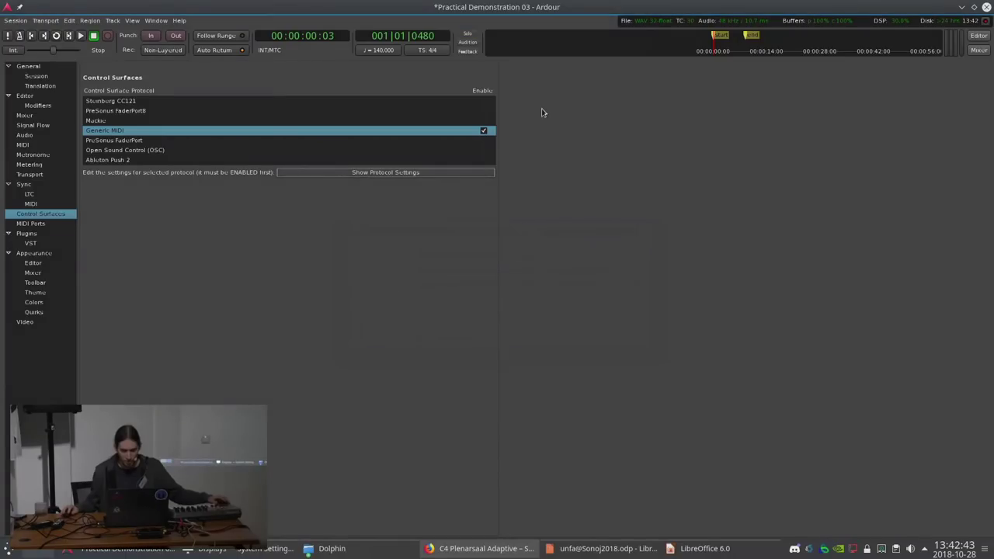
MIDI-learn a hardware knob to the Bass cutoff frequency at 10.0 Hz, then reopen Preferences
{"action": "left_click", "coordinate": [978, 37]}
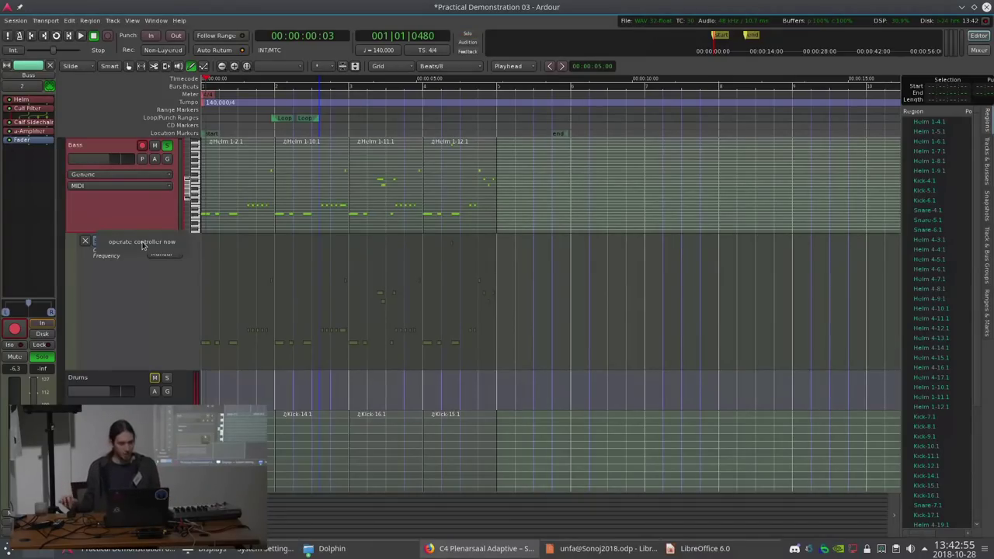
{"action": "left_click", "coordinate": [118, 248]}
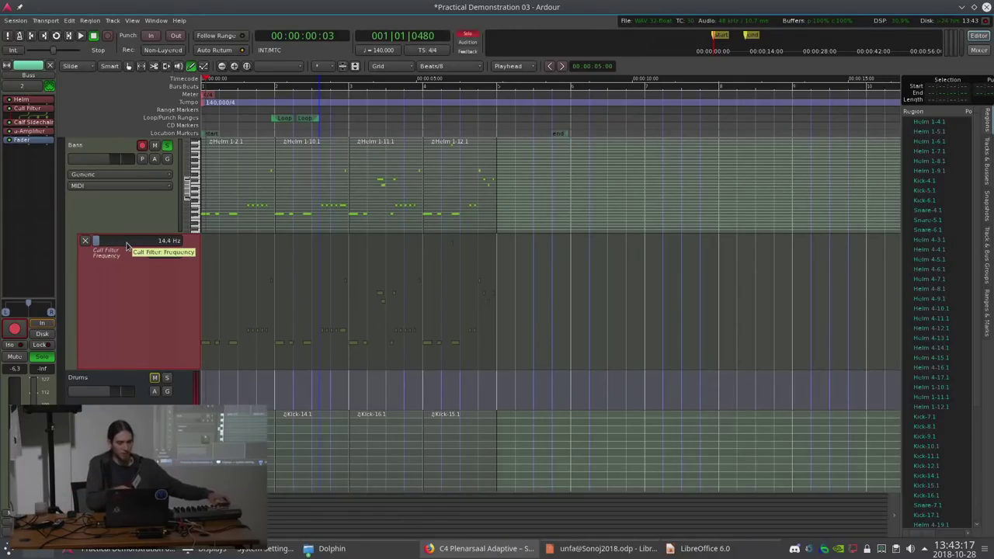
{"action": "left_click_drag", "start_coordinate": [126, 246], "coordinate": [2, 160]}
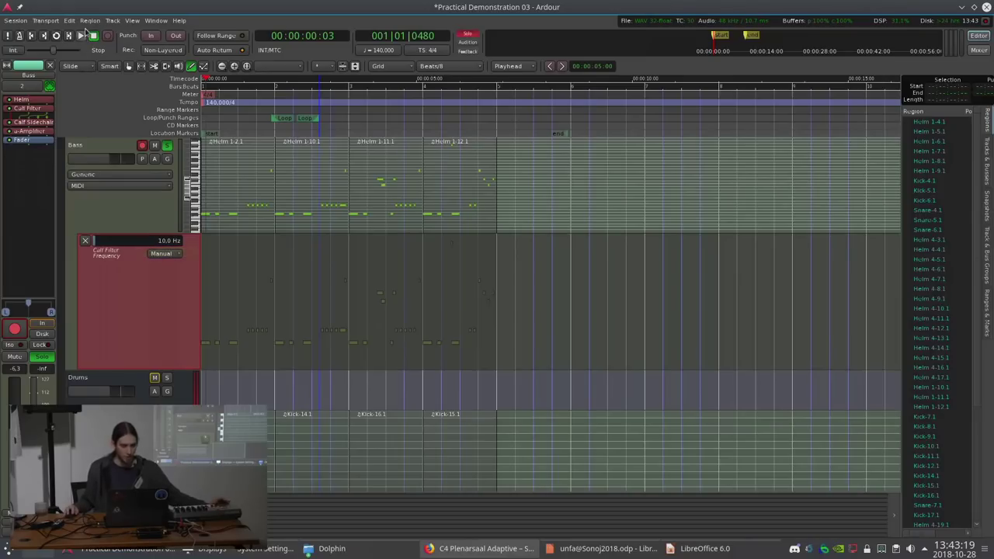
{"action": "left_click", "coordinate": [70, 20]}
{"action": "left_click", "coordinate": [142, 250]}
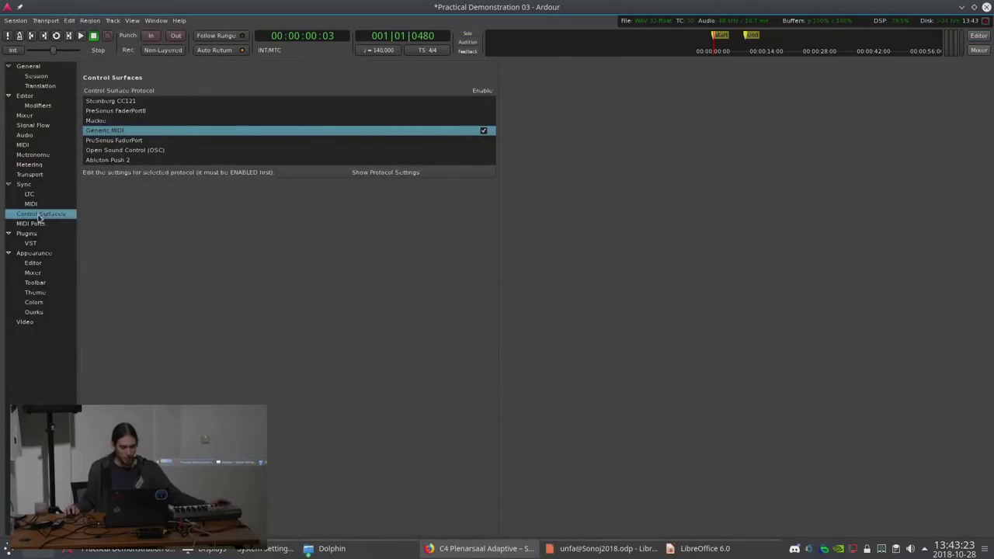
Set Generic MIDI Smoothing to 127 and go back to the editor
{"action": "left_click", "coordinate": [101, 133]}
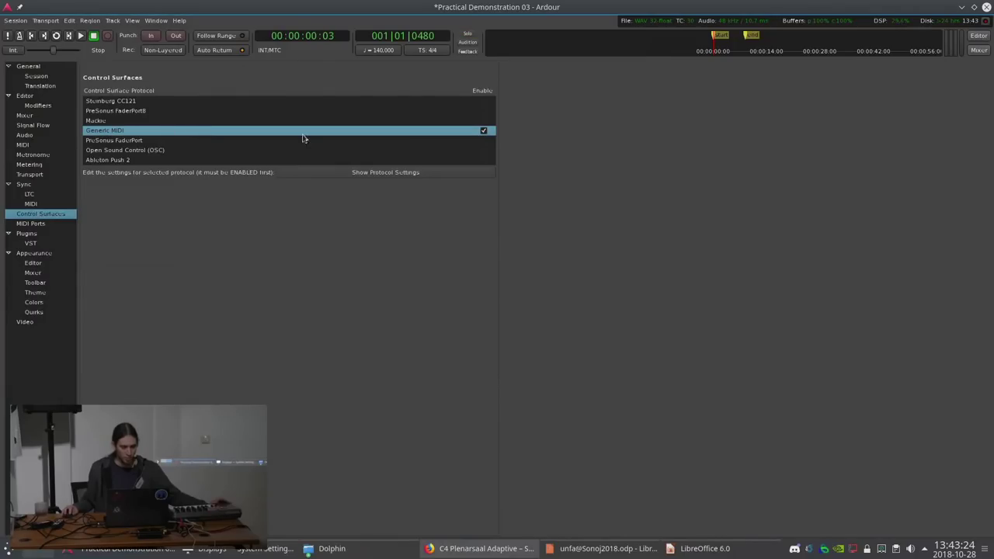
{"action": "left_click", "coordinate": [369, 175]}
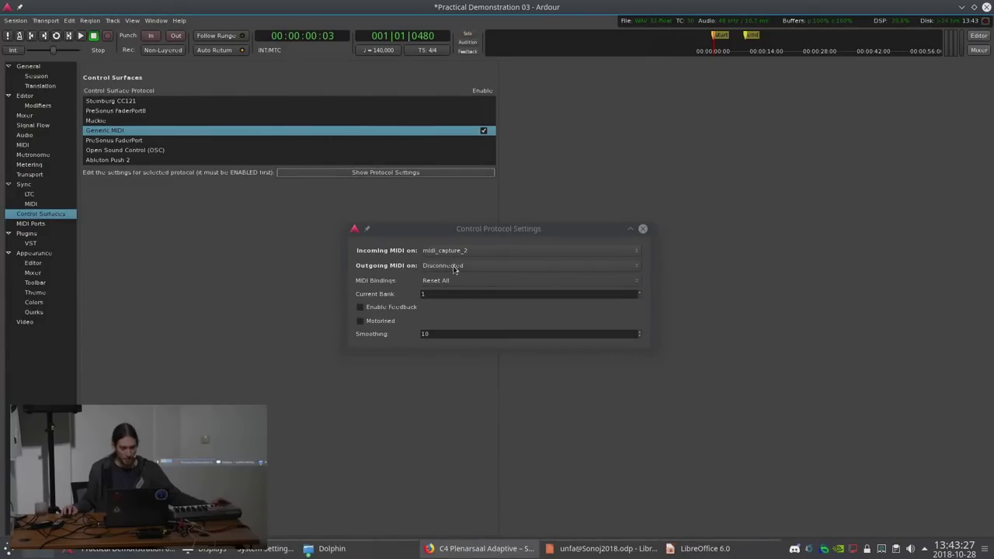
{"action": "left_click_drag", "start_coordinate": [428, 335], "coordinate": [399, 335]}
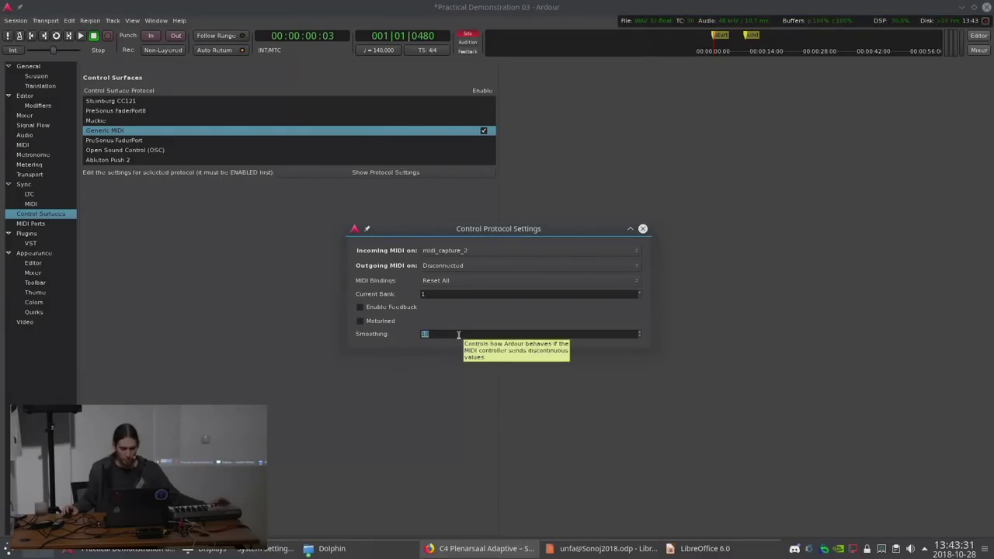
{"action": "left_click", "coordinate": [642, 229]}
{"action": "left_click", "coordinate": [978, 36]}
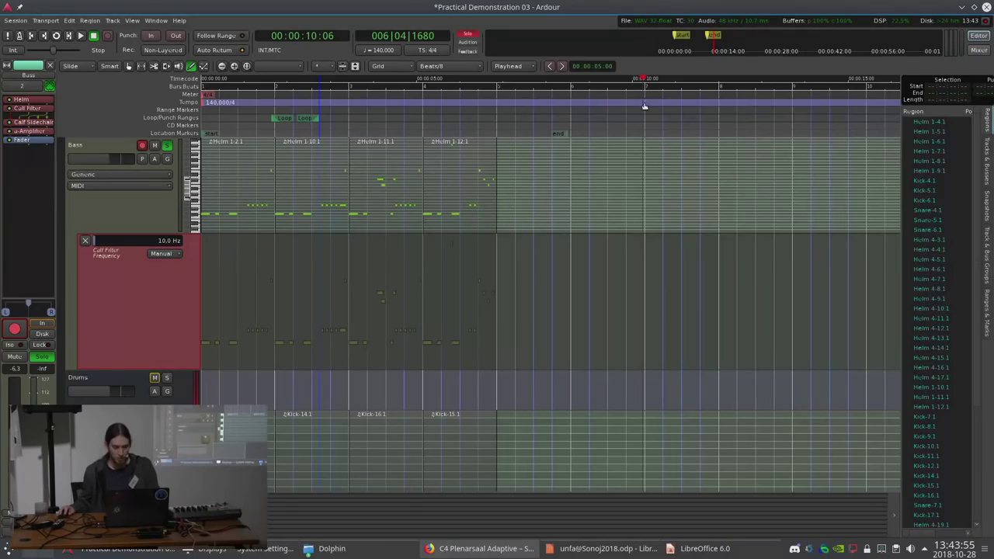
Zoom out, switch to the Grab tool, select the drum regions, then clear the selection
{"action": "key", "text": "minus"}
{"action": "scroll", "coordinate": [370, 250], "scroll_direction": "down", "scroll_amount": 2}
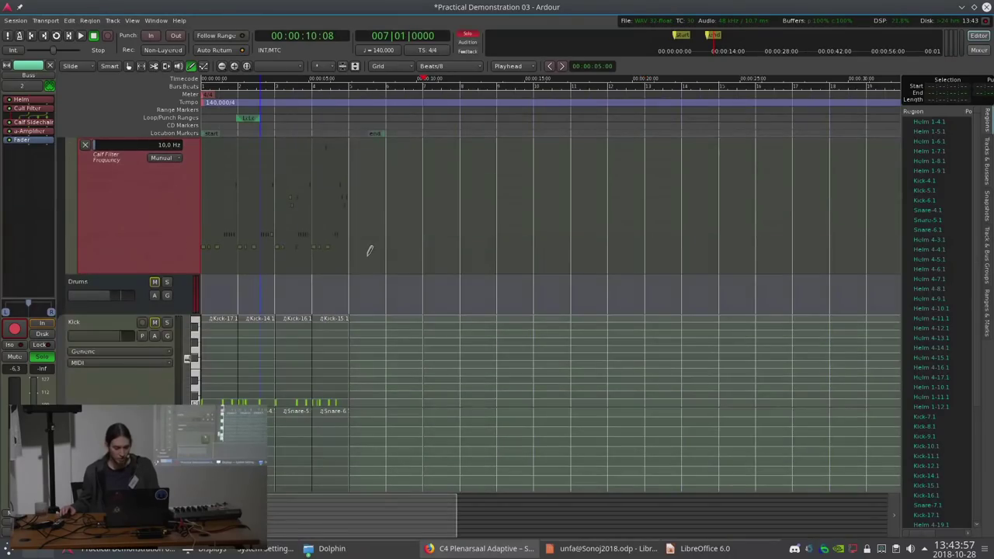
{"action": "key", "text": "g"}
{"action": "scroll", "coordinate": [383, 330], "scroll_direction": "down", "scroll_amount": 3}
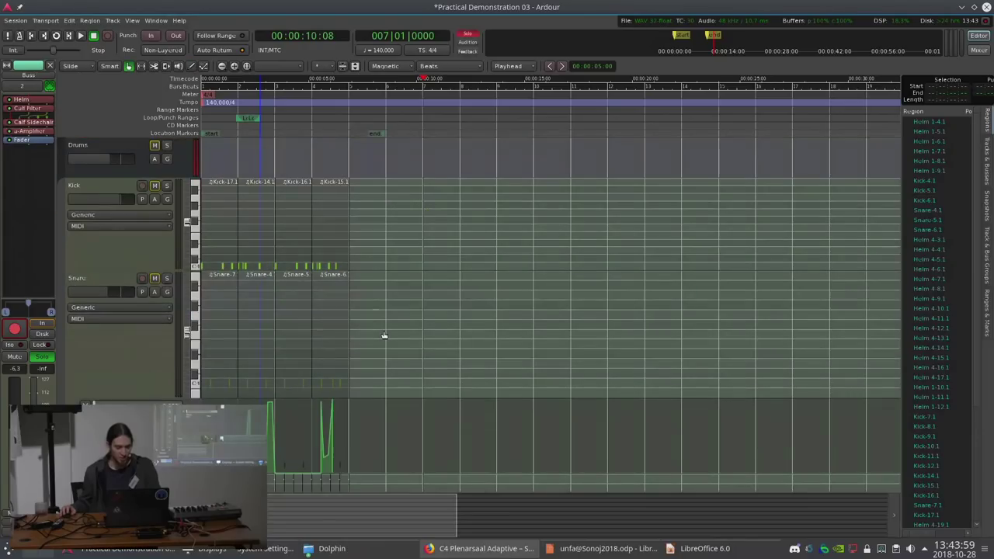
{"action": "mouse_move", "coordinate": [431, 214]}
{"action": "left_mouse_down"}
{"action": "mouse_move", "coordinate": [391, 230]}
{"action": "mouse_move", "coordinate": [184, 390]}
{"action": "mouse_move", "coordinate": [222, 349]}
{"action": "left_mouse_up"}
{"action": "scroll", "coordinate": [306, 347], "scroll_direction": "down", "scroll_amount": 3}
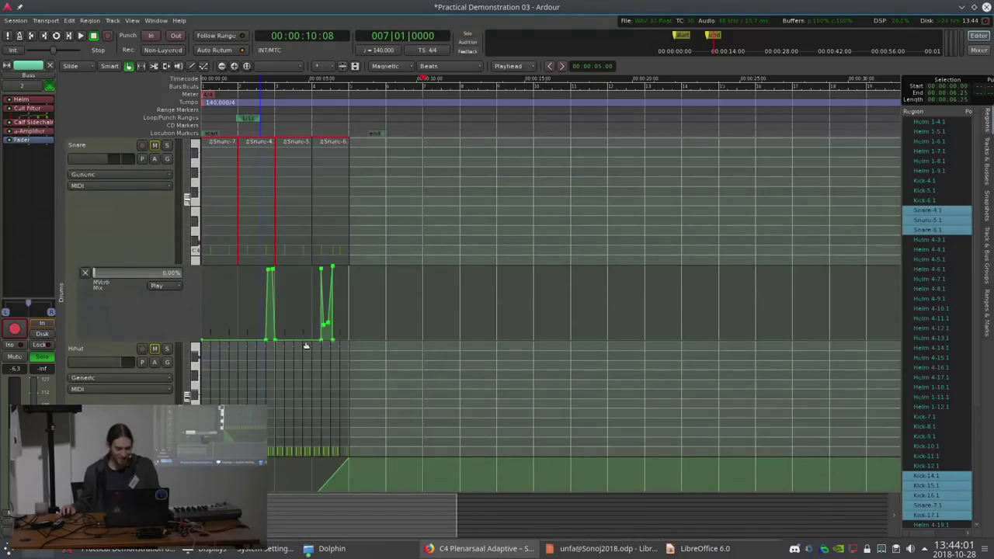
{"action": "left_click", "coordinate": [325, 340], "text": "ctrl"}
{"action": "key", "text": "Escape"}
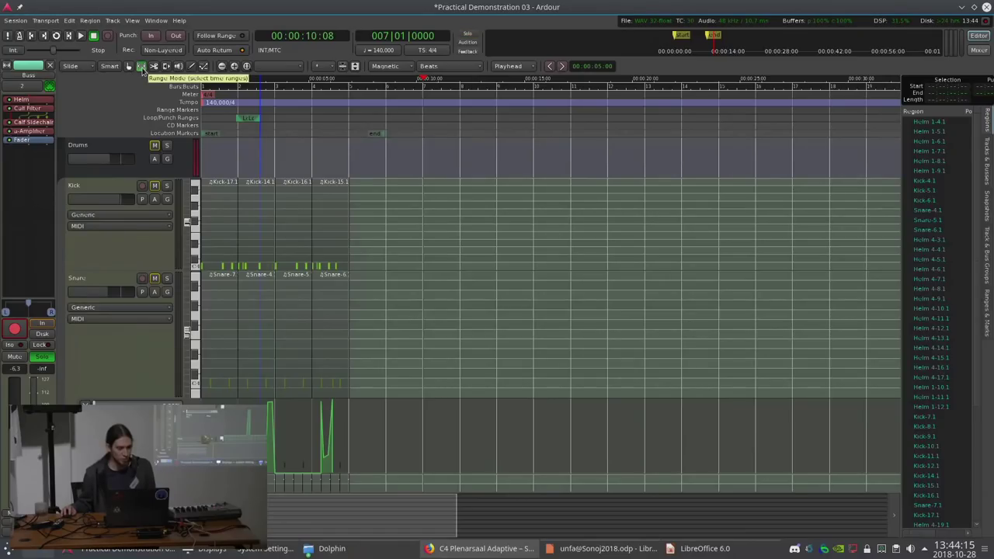
Range-select the Kick, Snare and Hihat tracks from session start to 6:25
{"action": "left_click", "coordinate": [141, 67]}
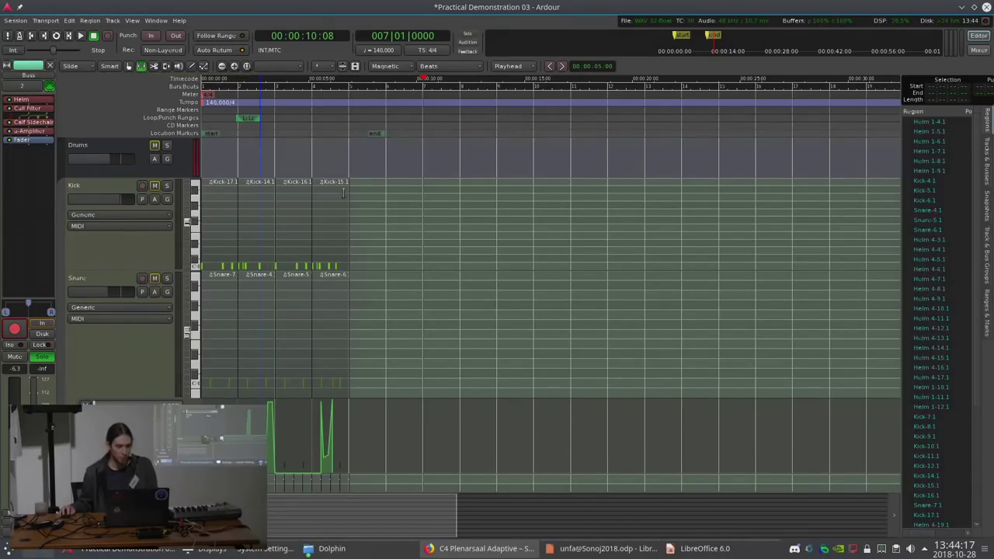
{"action": "left_click_drag", "start_coordinate": [347, 185], "coordinate": [171, 208]}
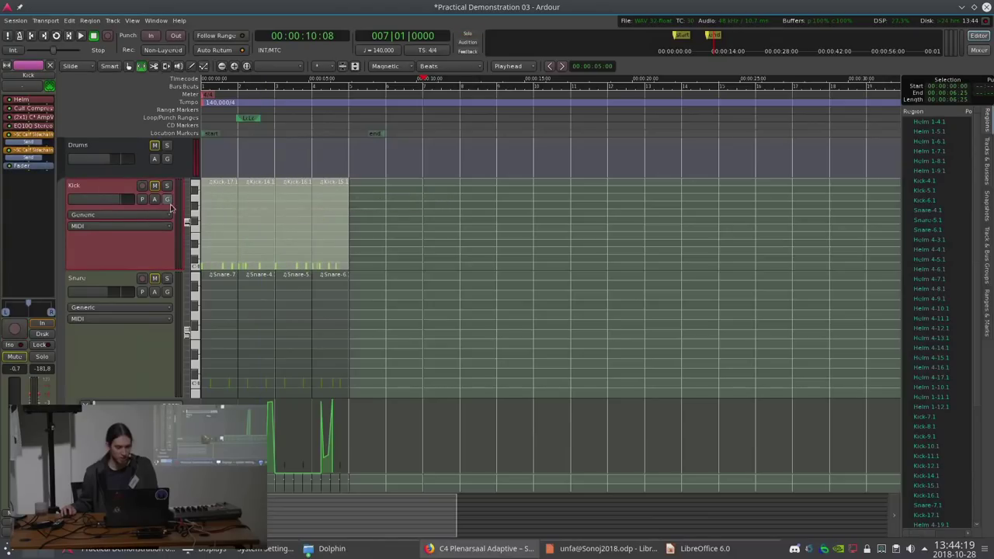
{"action": "left_click", "coordinate": [130, 341]}
{"action": "scroll", "coordinate": [131, 339], "scroll_direction": "down", "scroll_amount": 3}
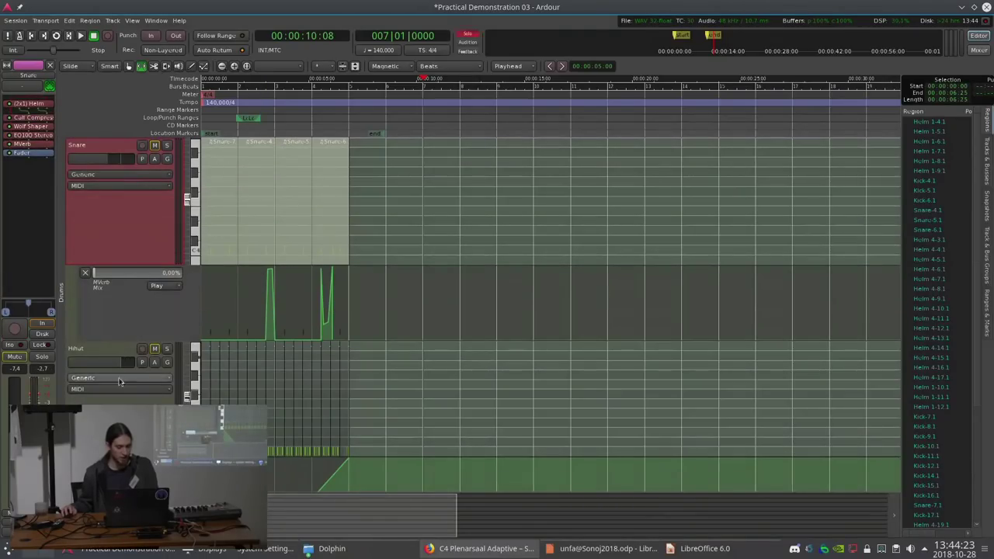
{"action": "left_click", "coordinate": [131, 341], "text": "ctrl"}
Add Lead, its LfoFrequency lane, Supersaw and its EQ100 filter lane to the range
{"action": "scroll", "coordinate": [125, 303], "scroll_direction": "down", "scroll_amount": 2}
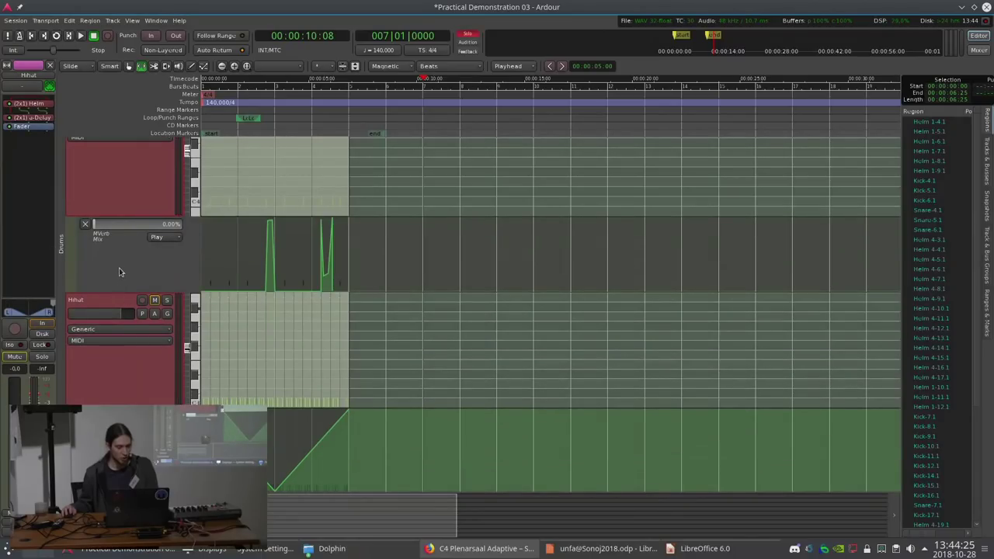
{"action": "scroll", "coordinate": [128, 358], "scroll_direction": "down", "scroll_amount": 3}
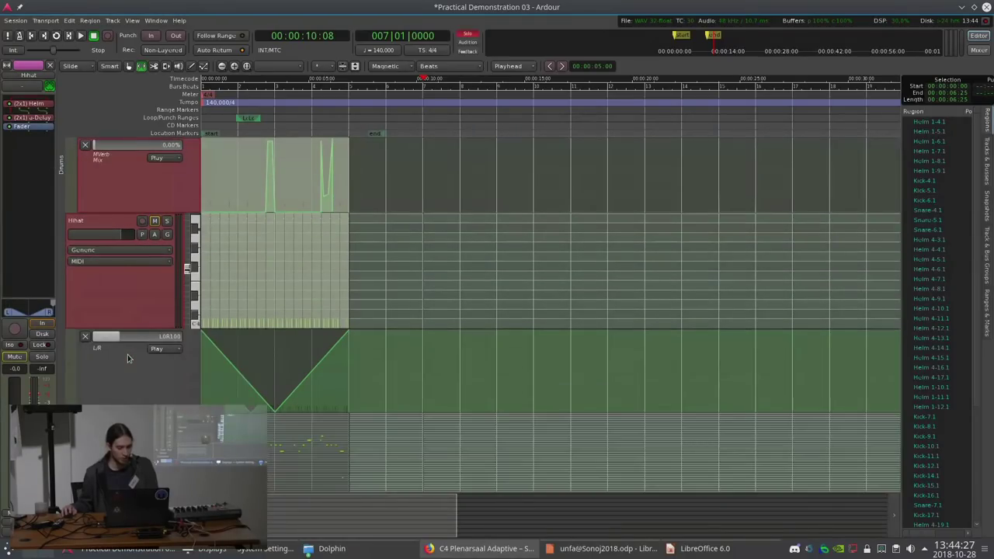
{"action": "scroll", "coordinate": [128, 379], "scroll_direction": "down", "scroll_amount": 5}
{"action": "scroll", "coordinate": [126, 190], "scroll_direction": "up", "scroll_amount": 5}
{"action": "scroll", "coordinate": [125, 291], "scroll_direction": "down", "scroll_amount": 5}
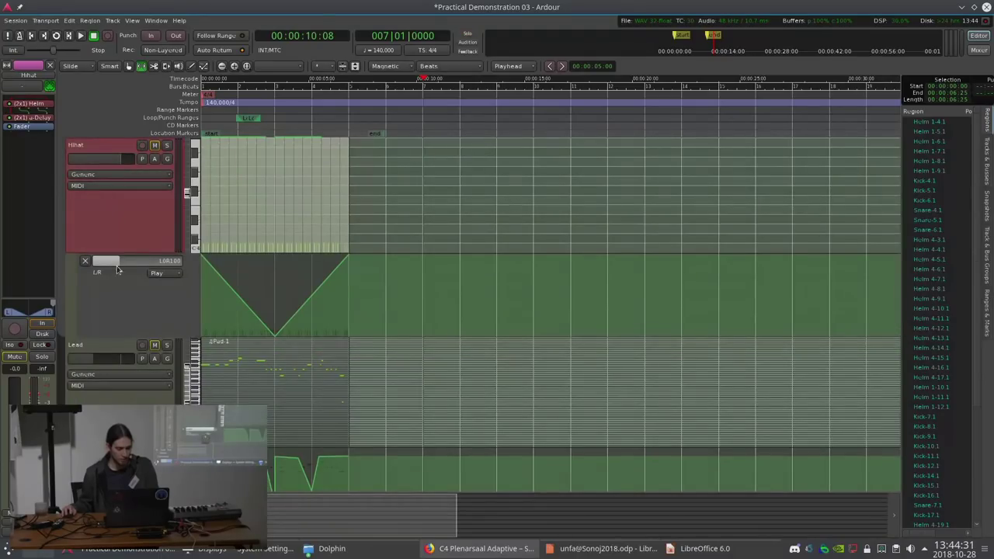
{"action": "left_click", "coordinate": [114, 397]}
{"action": "left_click", "coordinate": [118, 382]}
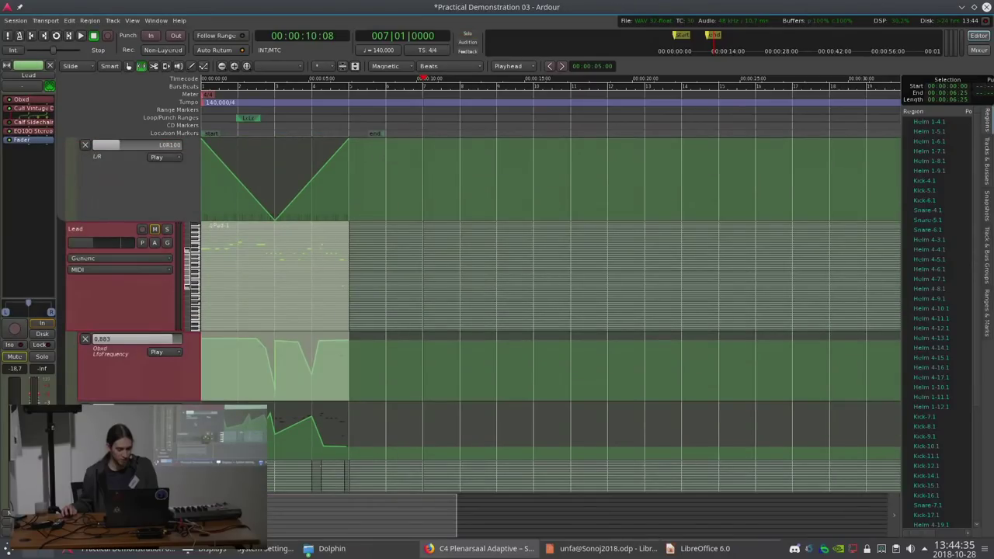
{"action": "scroll", "coordinate": [124, 361], "scroll_direction": "down", "scroll_amount": 3}
{"action": "left_click", "coordinate": [121, 361]}
{"action": "scroll", "coordinate": [121, 365], "scroll_direction": "down", "scroll_amount": 1}
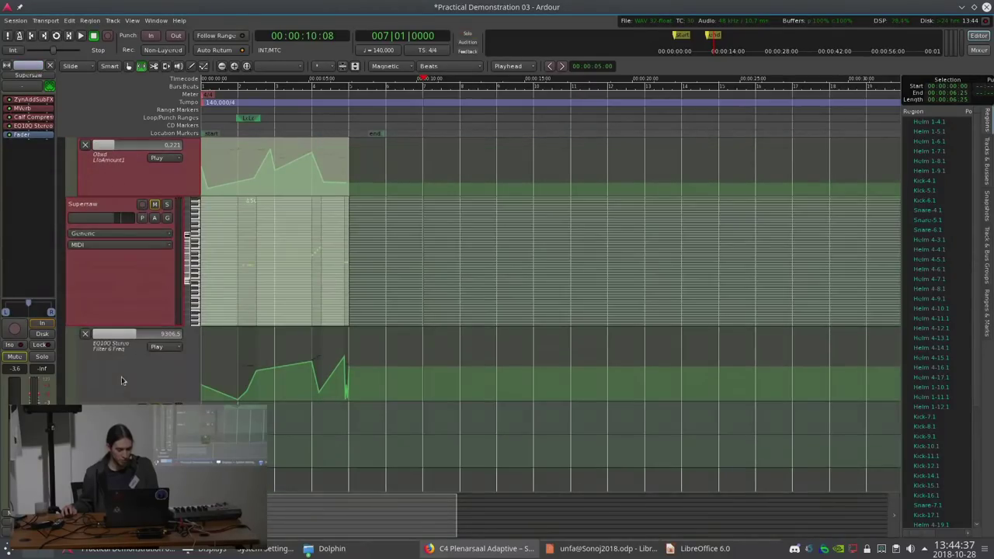
{"action": "left_click", "coordinate": [121, 384]}
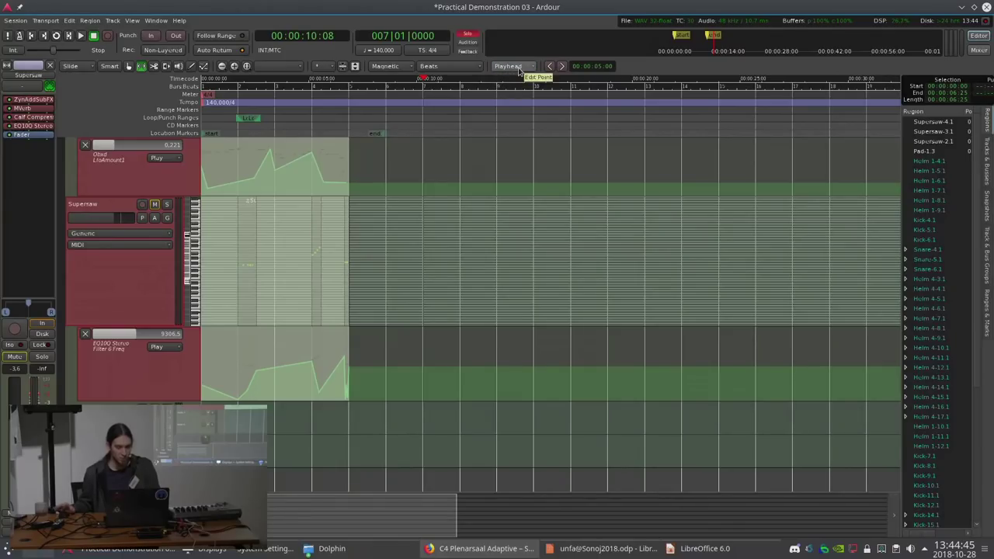
Set the edit point to Mouse, move the playhead to 00:00:06:25, and duplicate the range
{"action": "left_click", "coordinate": [519, 70]}
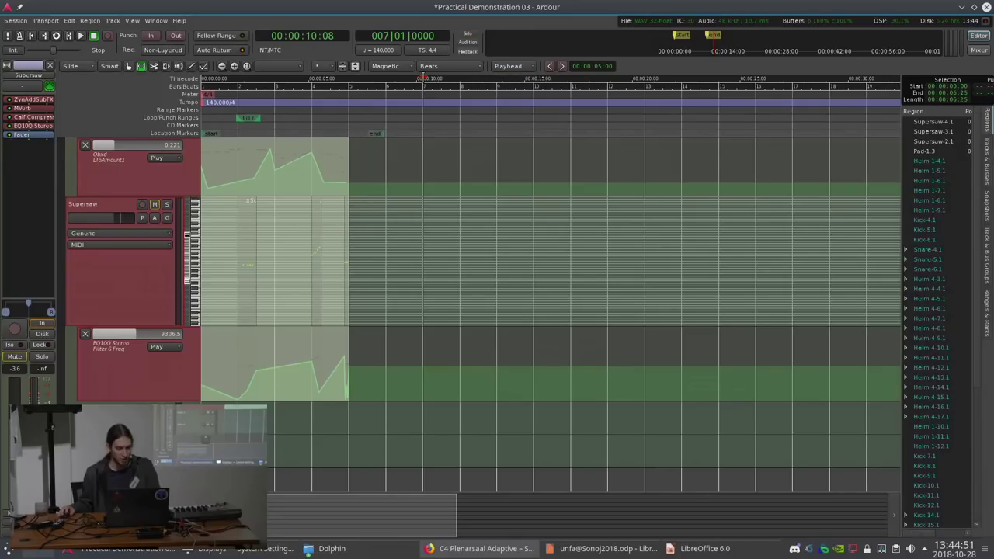
{"action": "scroll", "coordinate": [383, 89], "scroll_direction": "up", "scroll_amount": 1}
{"action": "left_click_drag", "start_coordinate": [478, 82], "coordinate": [328, 87]}
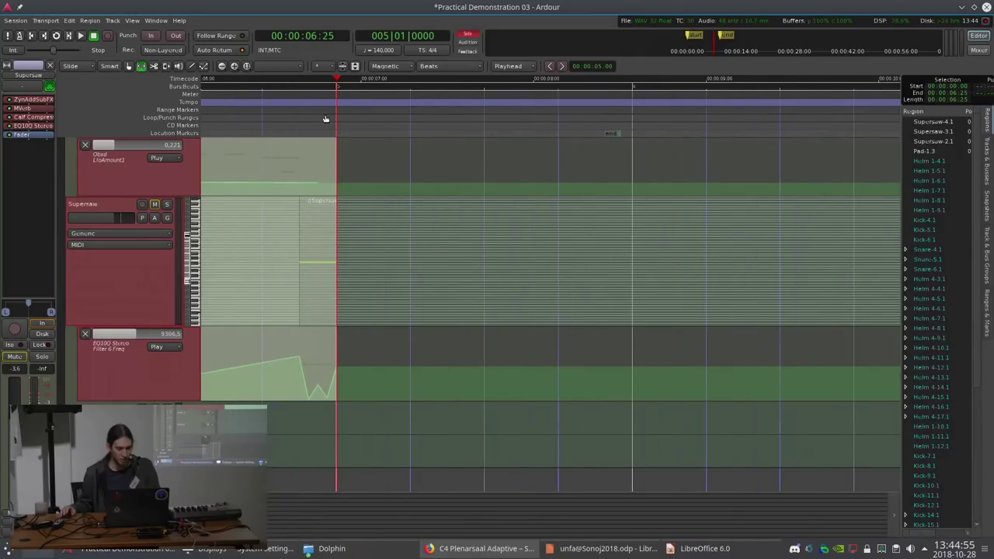
{"action": "scroll", "coordinate": [327, 182], "scroll_direction": "down", "scroll_amount": 1}
{"action": "scroll", "coordinate": [327, 182], "scroll_direction": "down", "scroll_amount": 1}
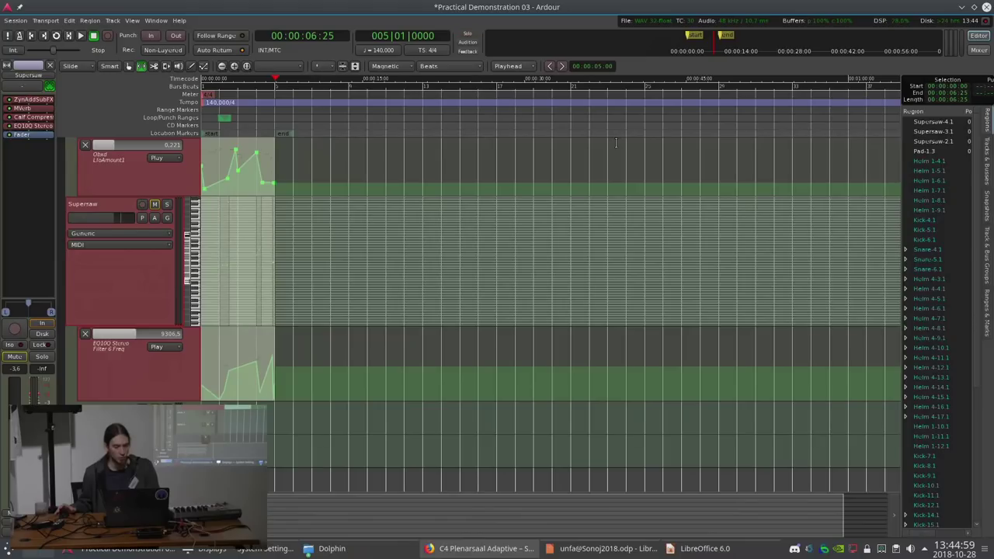
{"action": "key", "text": "alt+d"}
{"action": "scroll", "coordinate": [295, 188], "scroll_direction": "up", "scroll_amount": 1}
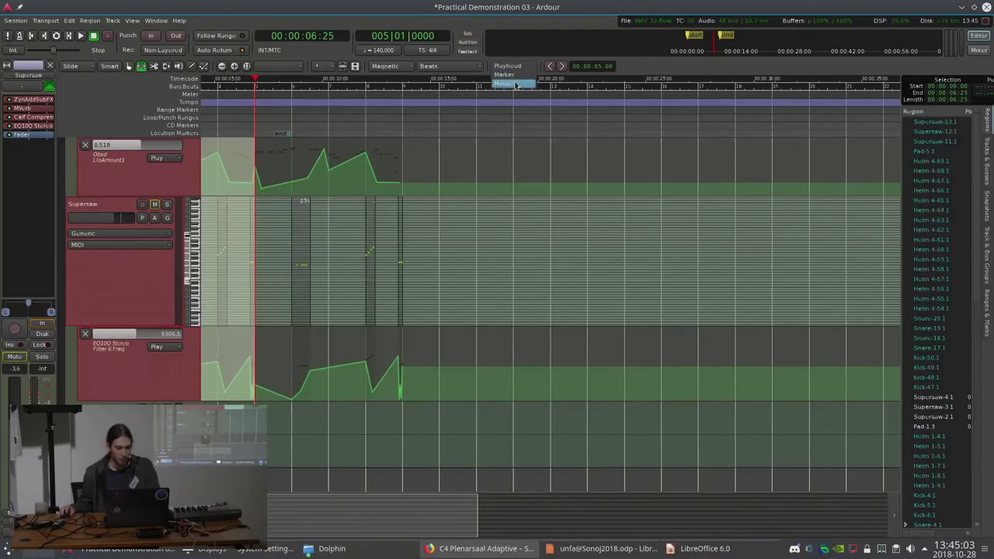
{"action": "scroll", "coordinate": [391, 132], "scroll_direction": "up", "scroll_amount": 4}
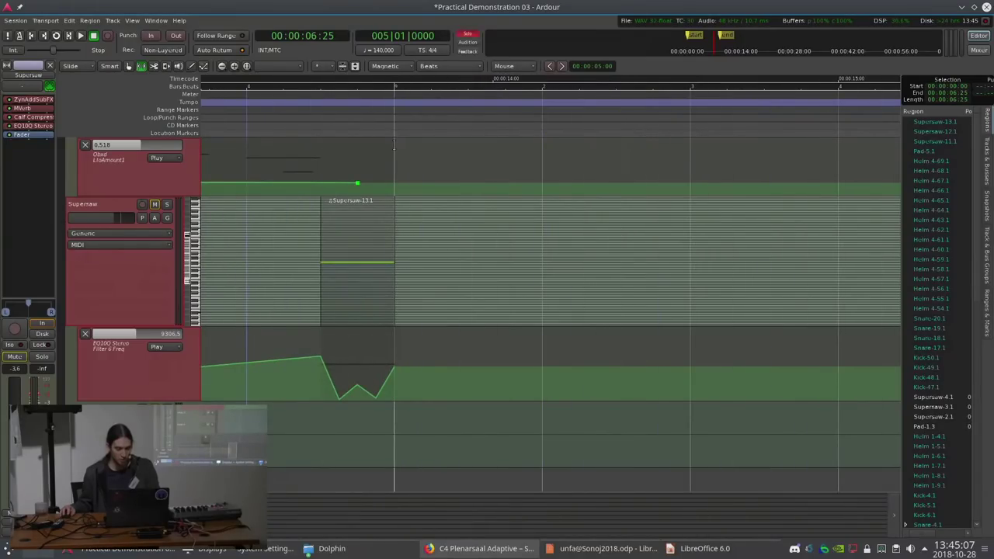
Paste another copy of the range, extending the drum, Lead and Supersaw regions and automation to bar 17
{"action": "key", "text": "alt+d"}
{"action": "scroll", "coordinate": [394, 146], "scroll_direction": "down", "scroll_amount": 3}
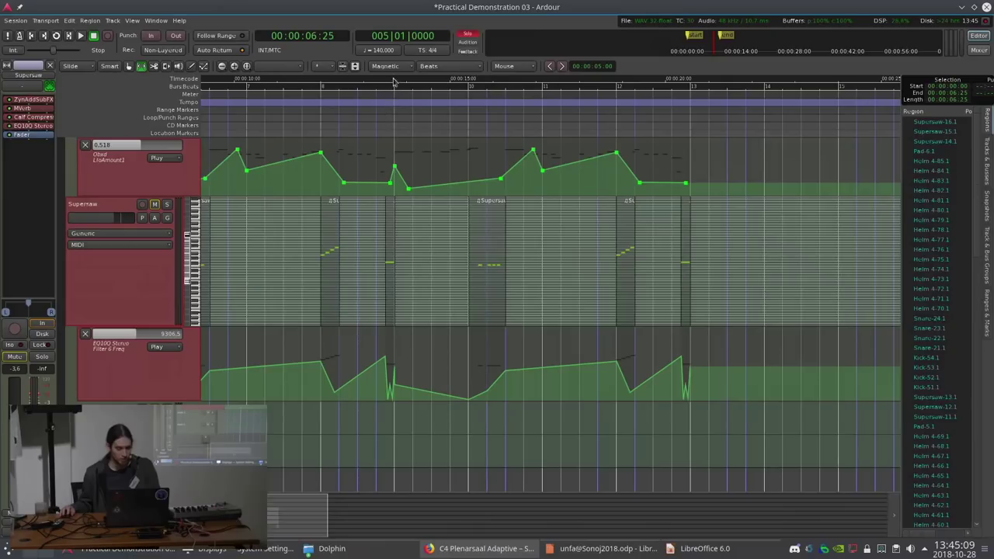
{"action": "left_click", "coordinate": [395, 66]}
Zoom in and out across the timeline to check that the pasted copies line up
{"action": "scroll", "coordinate": [394, 135], "scroll_direction": "up", "scroll_amount": 3}
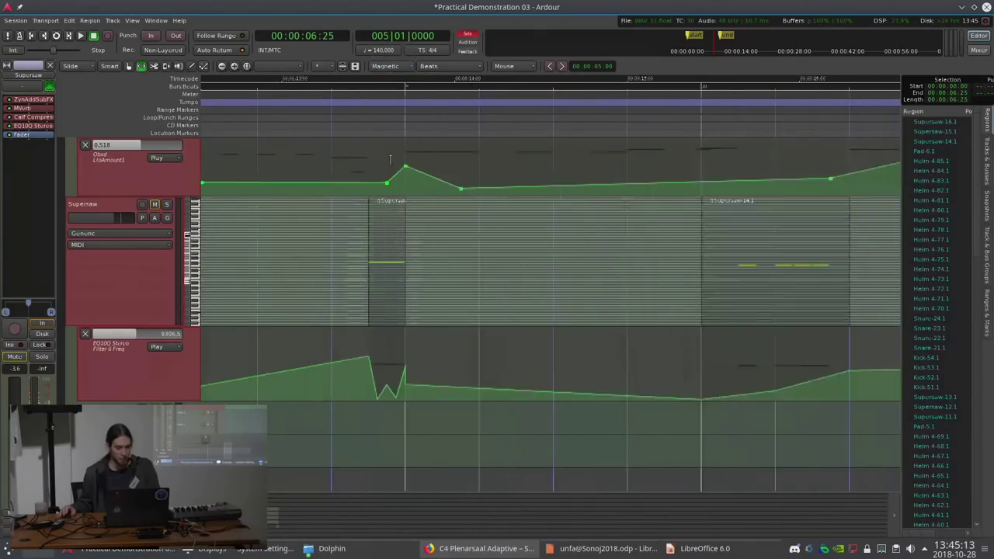
{"action": "scroll", "coordinate": [420, 146], "scroll_direction": "up", "scroll_amount": 3}
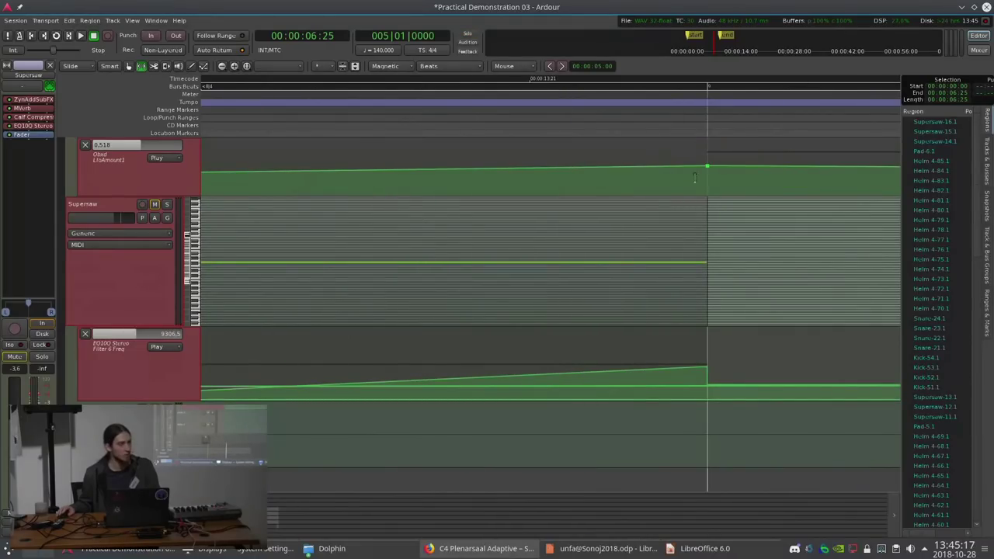
{"action": "scroll", "coordinate": [695, 178], "scroll_direction": "down", "scroll_amount": 6}
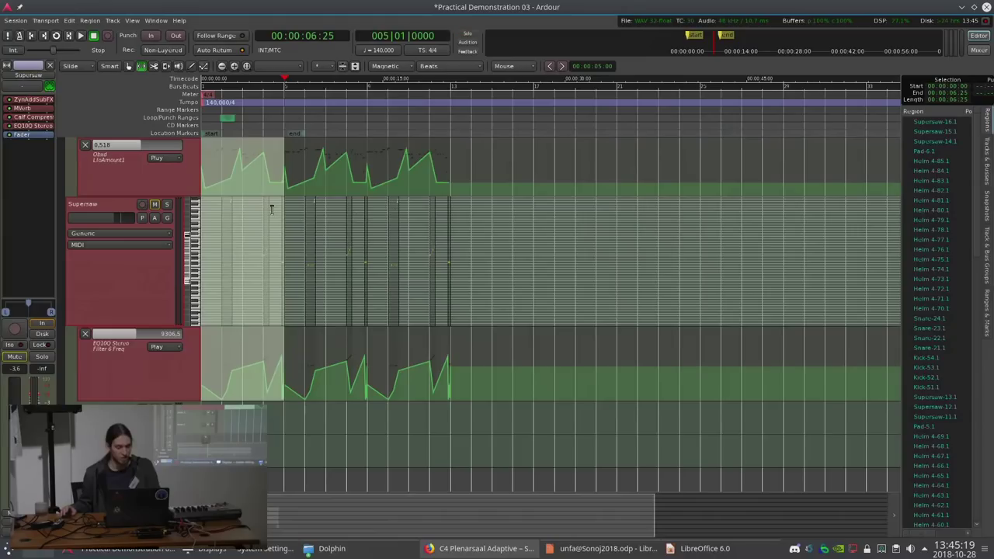
{"action": "scroll", "coordinate": [506, 185], "scroll_direction": "up", "scroll_amount": 3}
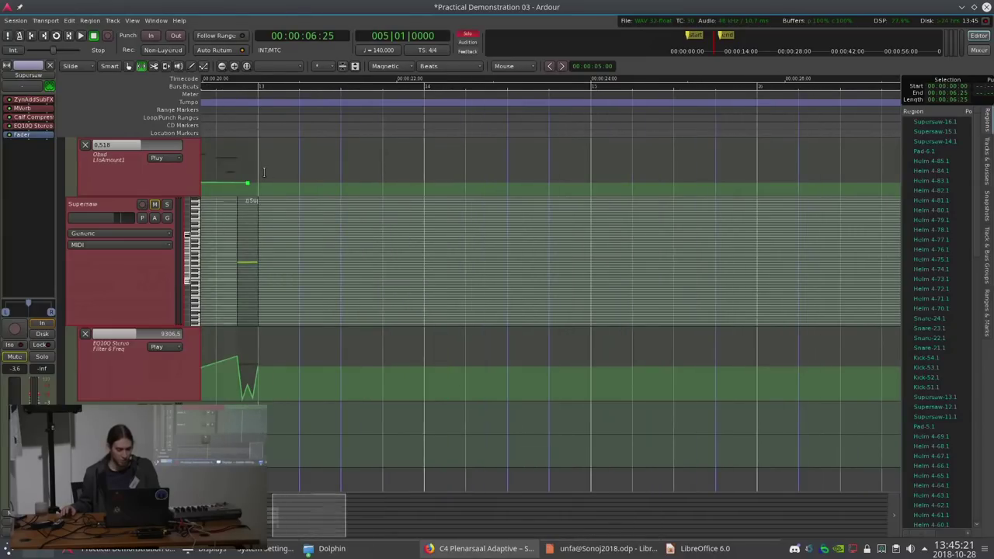
{"action": "scroll", "coordinate": [264, 171], "scroll_direction": "up", "scroll_amount": 2}
{"action": "scroll", "coordinate": [250, 165], "scroll_direction": "down", "scroll_amount": 4}
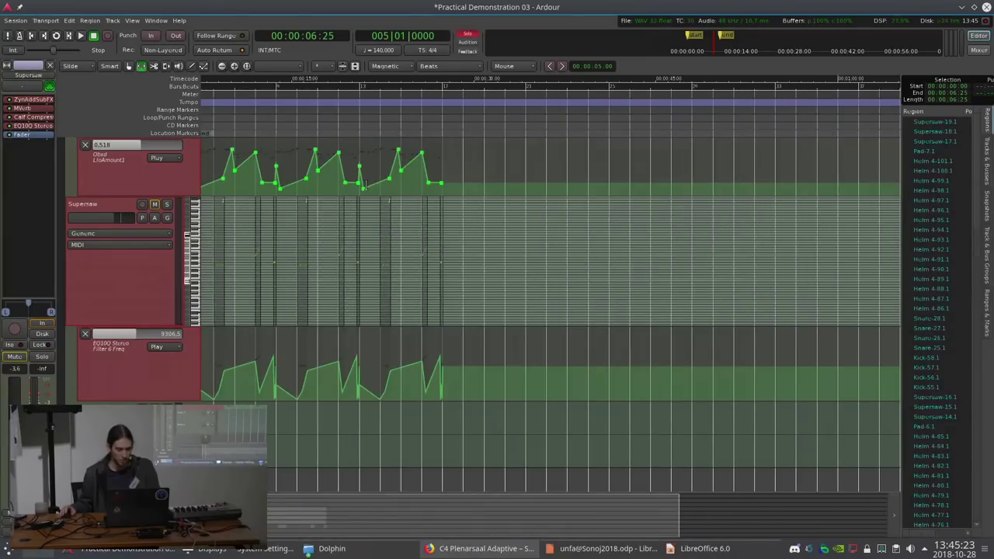
{"action": "scroll", "coordinate": [440, 423], "scroll_direction": "up", "scroll_amount": 3}
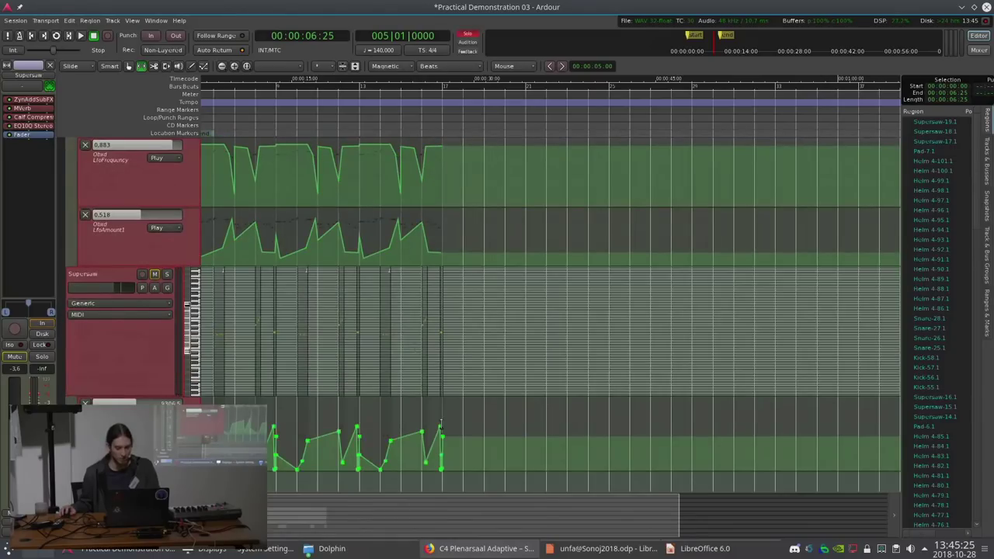
{"action": "scroll", "coordinate": [336, 359], "scroll_direction": "down", "scroll_amount": 2}
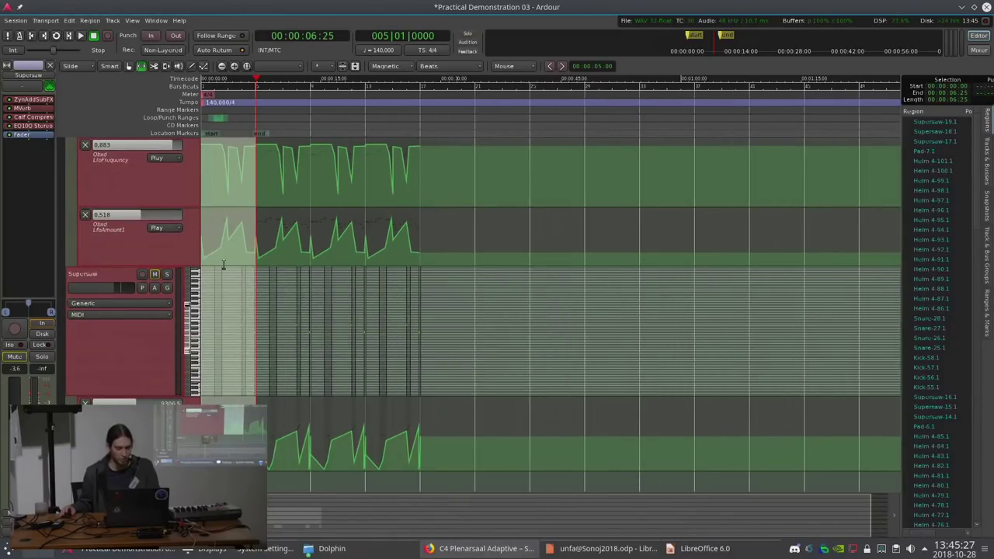
{"action": "scroll", "coordinate": [225, 268], "scroll_direction": "up", "scroll_amount": 2}
{"action": "scroll", "coordinate": [235, 271], "scroll_direction": "down", "scroll_amount": 3}
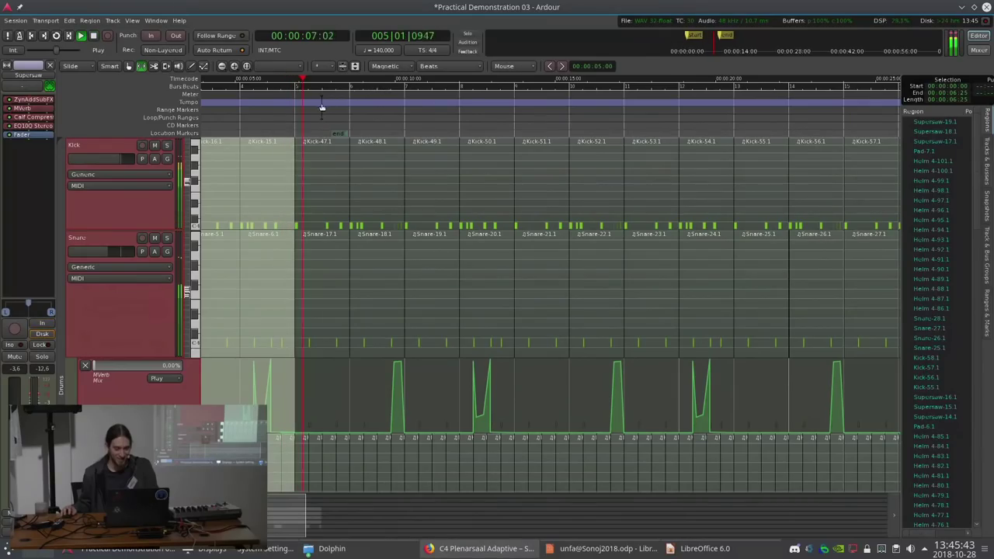
Shrink the Kick and Snare track heights and return to Grab mode, clearing the range
{"action": "scroll", "coordinate": [354, 149], "scroll_direction": "down", "scroll_amount": 2}
{"action": "scroll", "coordinate": [354, 149], "scroll_direction": "up", "scroll_amount": 2}
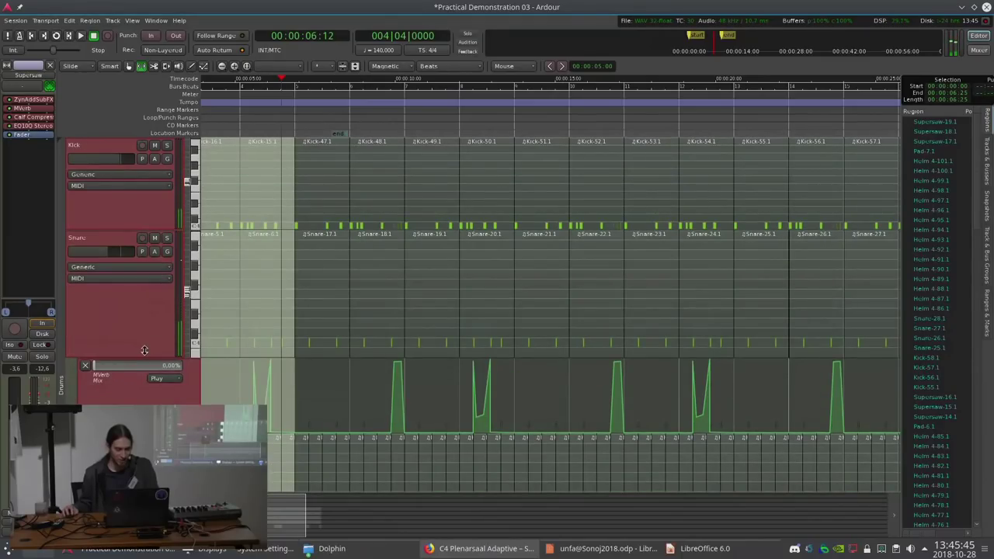
{"action": "left_click_drag", "start_coordinate": [144, 350], "coordinate": [156, 216]}
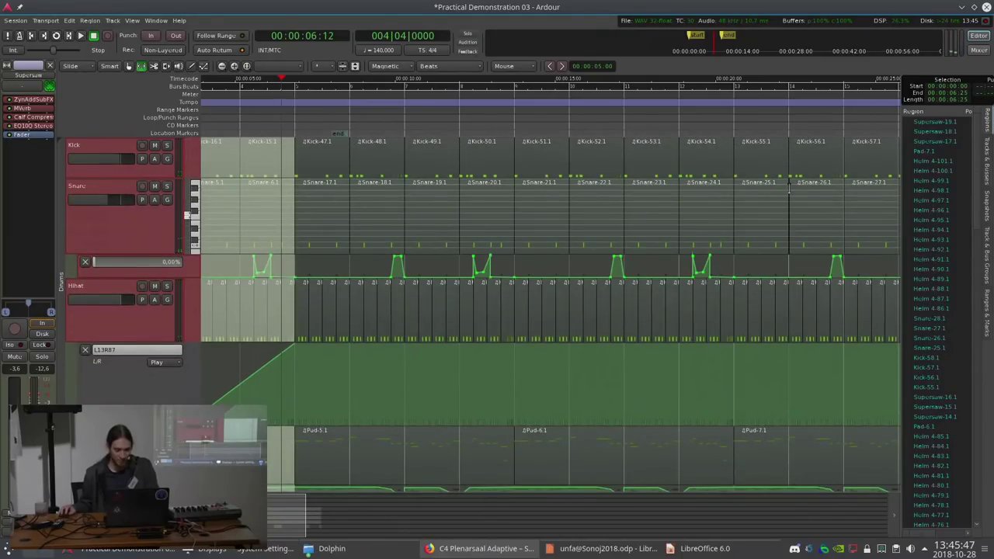
{"action": "left_click", "coordinate": [771, 124]}
{"action": "key", "text": "g"}
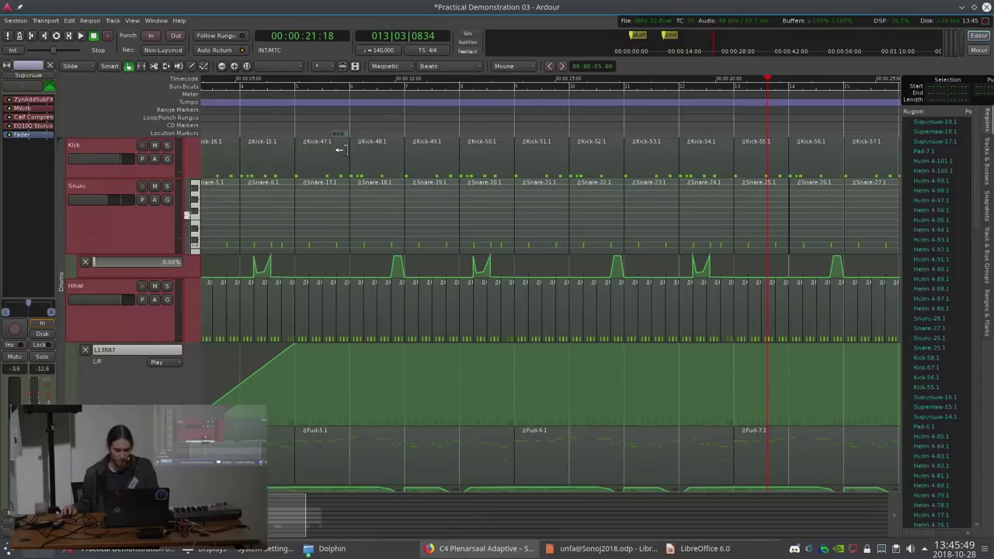
Set the Bass cutoff frequency automation to Touch and start recording from bar 5
{"action": "left_click", "coordinate": [111, 148]}
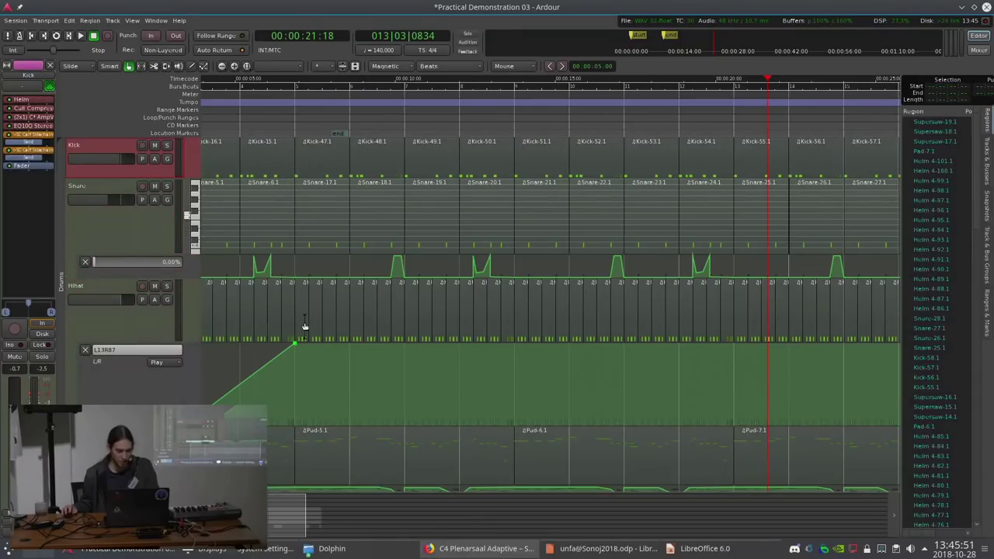
{"action": "scroll", "coordinate": [333, 235], "scroll_direction": "up", "scroll_amount": 5}
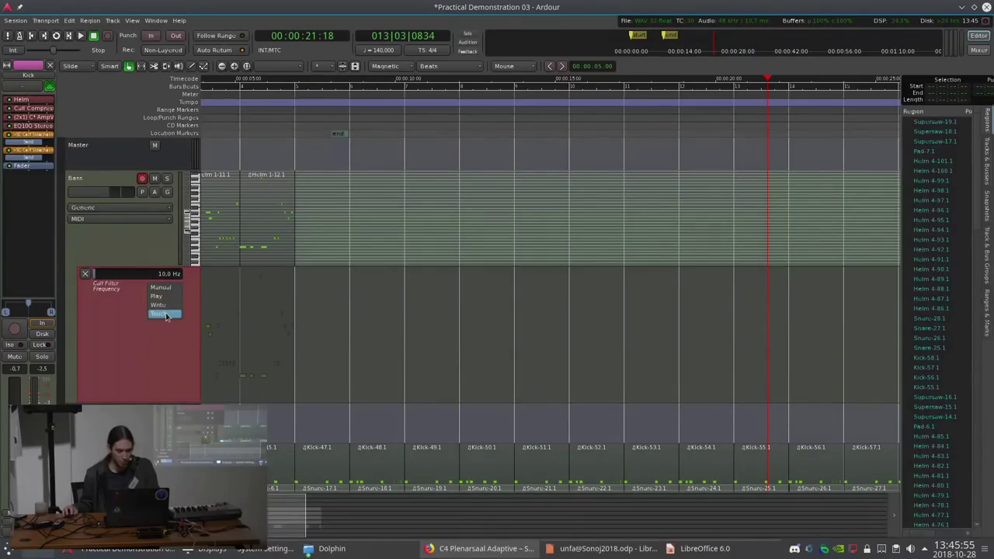
{"action": "left_click", "coordinate": [165, 314]}
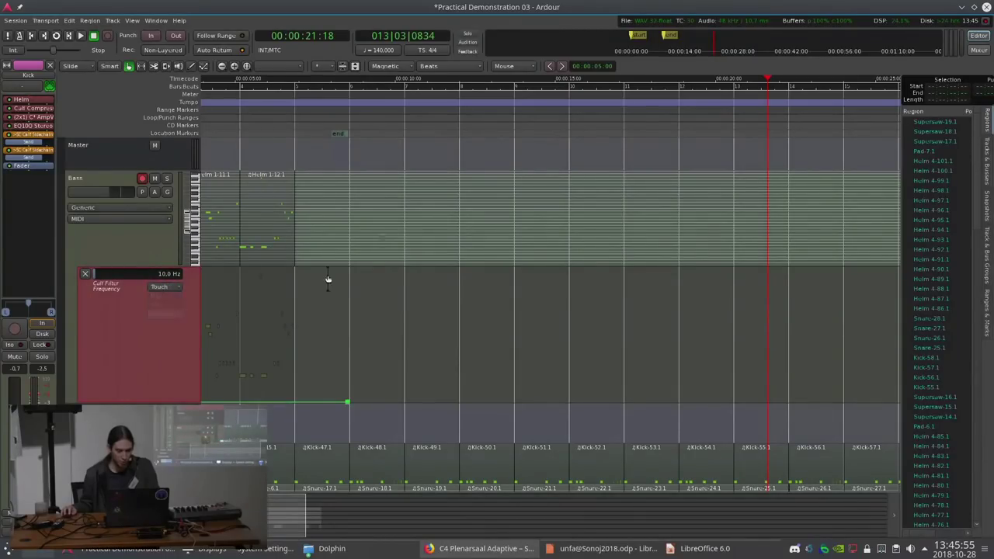
{"action": "left_click", "coordinate": [301, 100]}
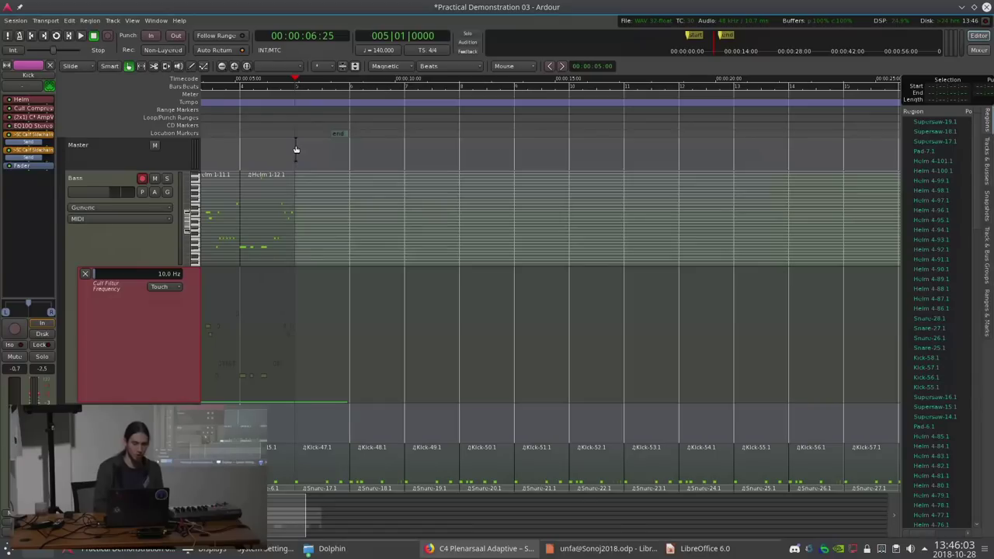
{"action": "key", "text": "shift+r"}
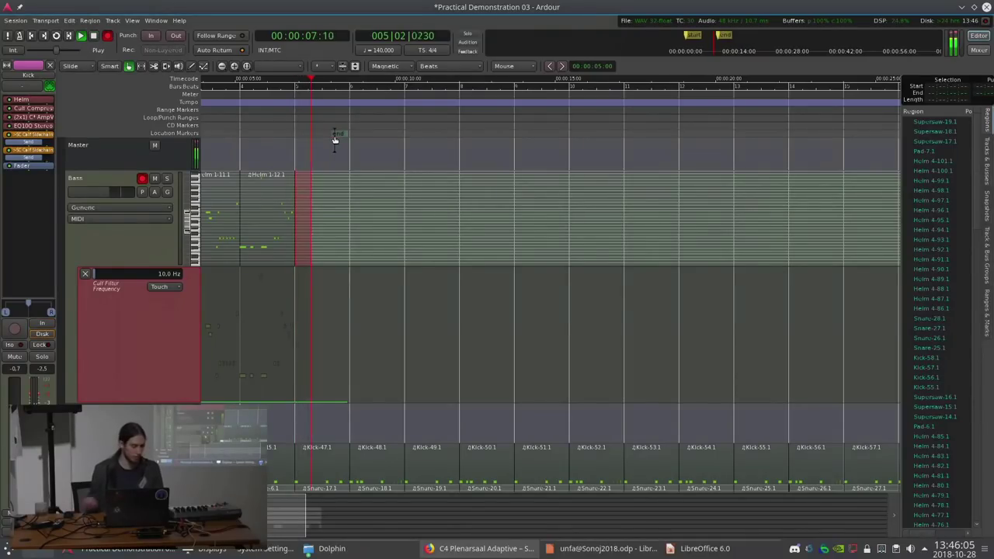